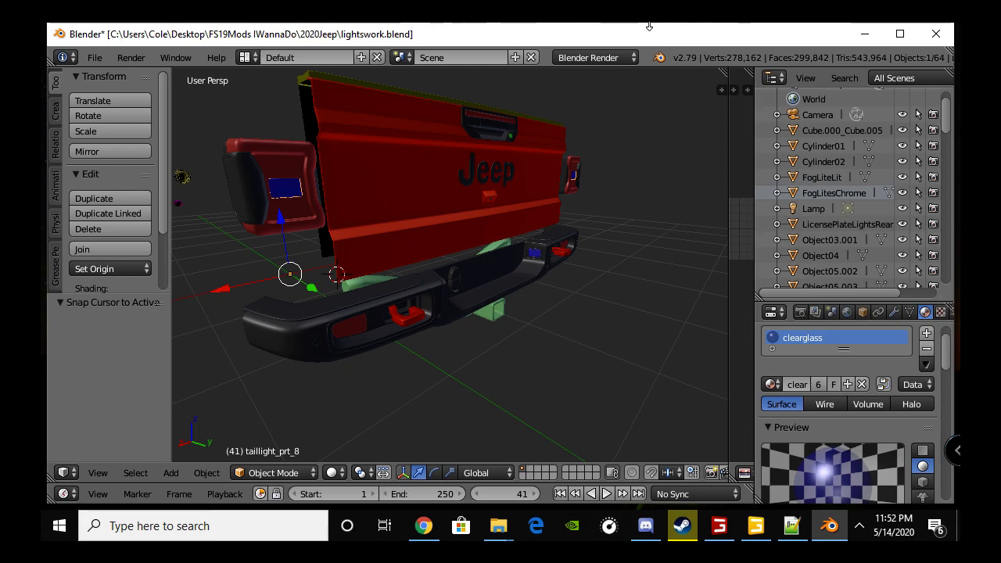
# - Inspect the tailgate's red outer panel and select the yellow bed liner panel on its inner side
pyautogui.scroll(-3, 344, 168)
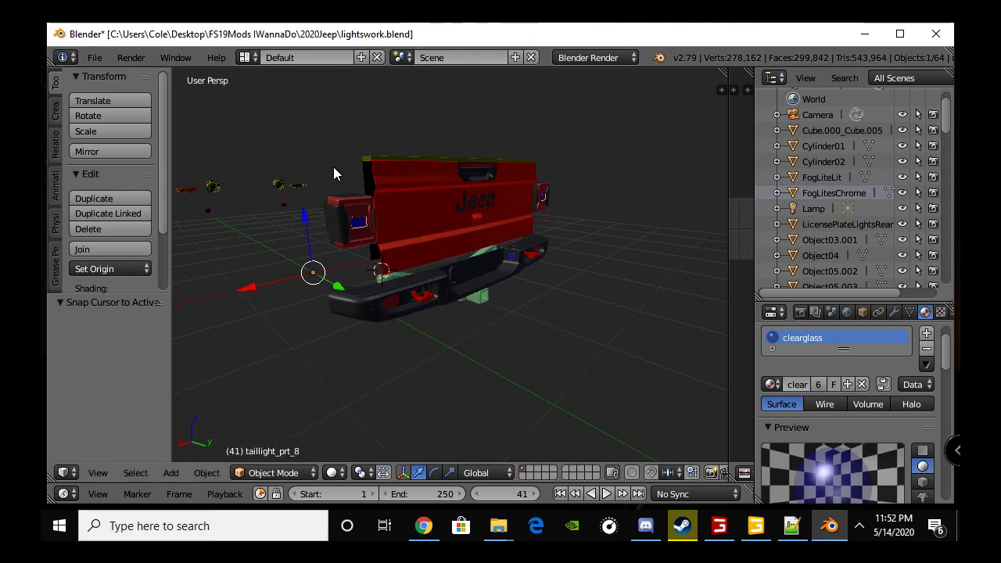
pyautogui.scroll(3, 333, 167)
pyautogui.moveTo(320, 174); pyautogui.dragTo(328, 184, button='middle')
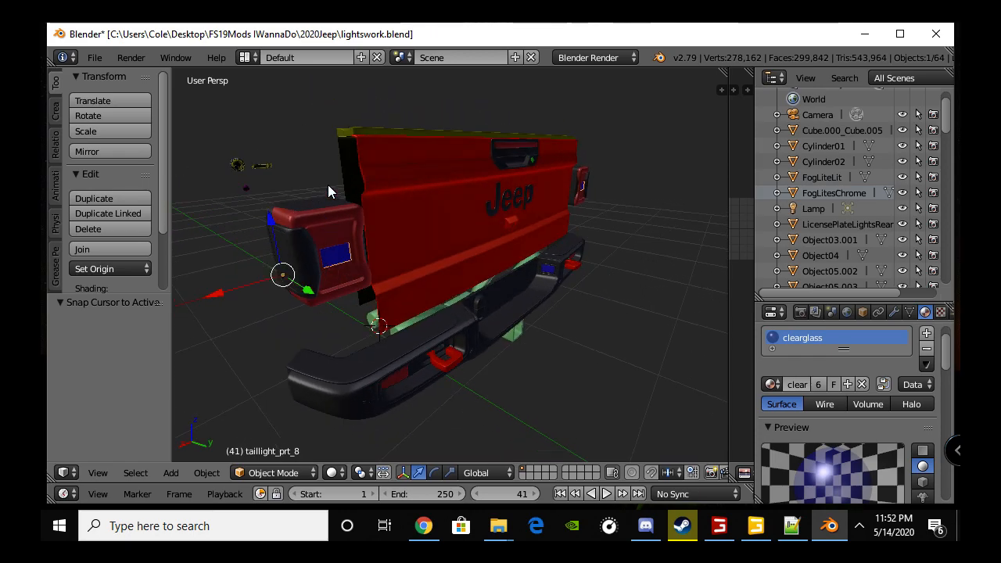
pyautogui.rightClick(417, 166)
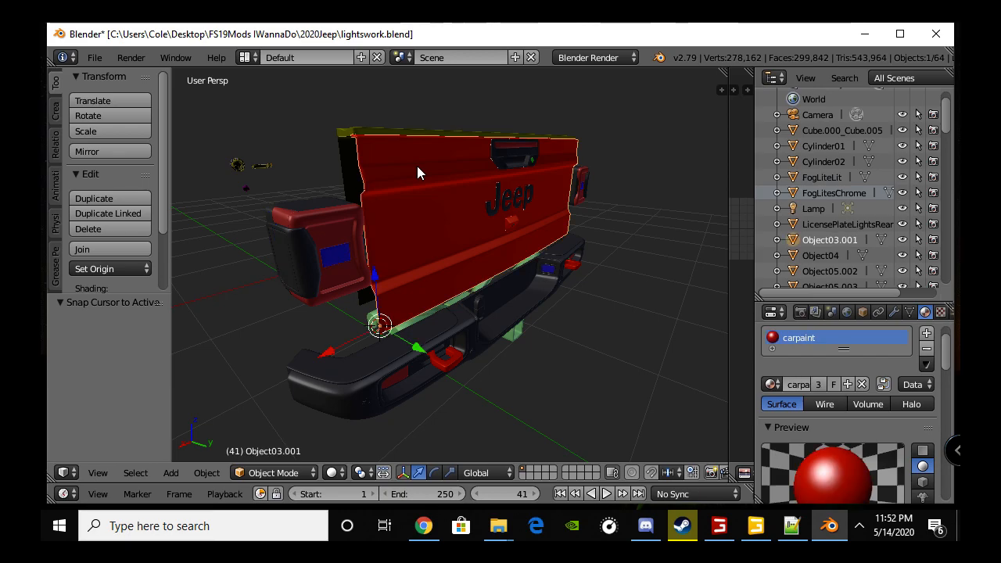
pyautogui.moveTo(410, 207); pyautogui.dragTo(240, 180, button='middle')
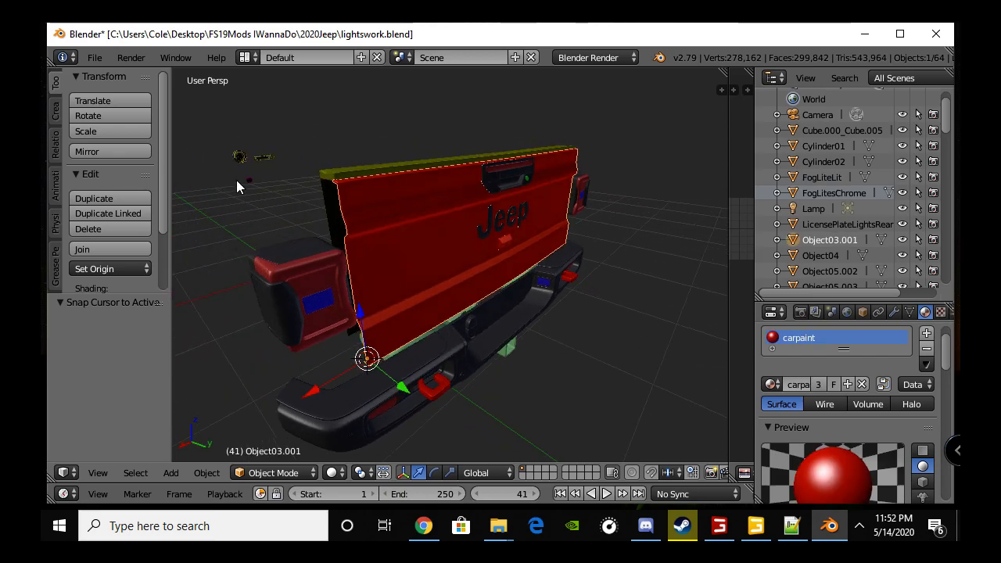
pyautogui.moveTo(353, 201); pyautogui.dragTo(569, 234, button='middle')
pyautogui.rightClick(627, 237)
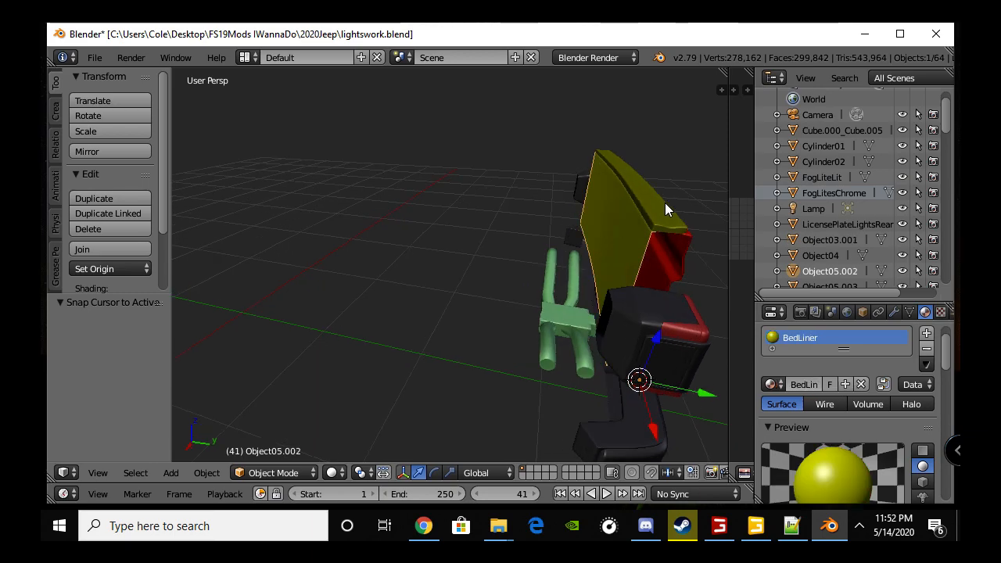
# - Pick through the red panel, the small red piece below the logo and the brake light, and select the black handle housing
pyautogui.moveTo(653, 243); pyautogui.dragTo(461, 242, button='middle')
pyautogui.rightClick(462, 244)
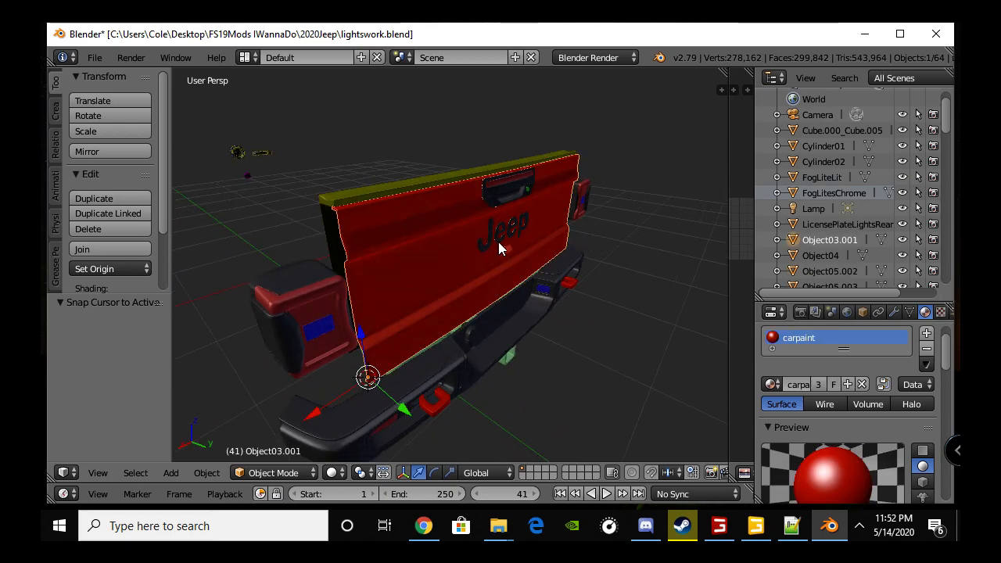
pyautogui.rightClick(497, 239)
pyautogui.rightClick(506, 256)
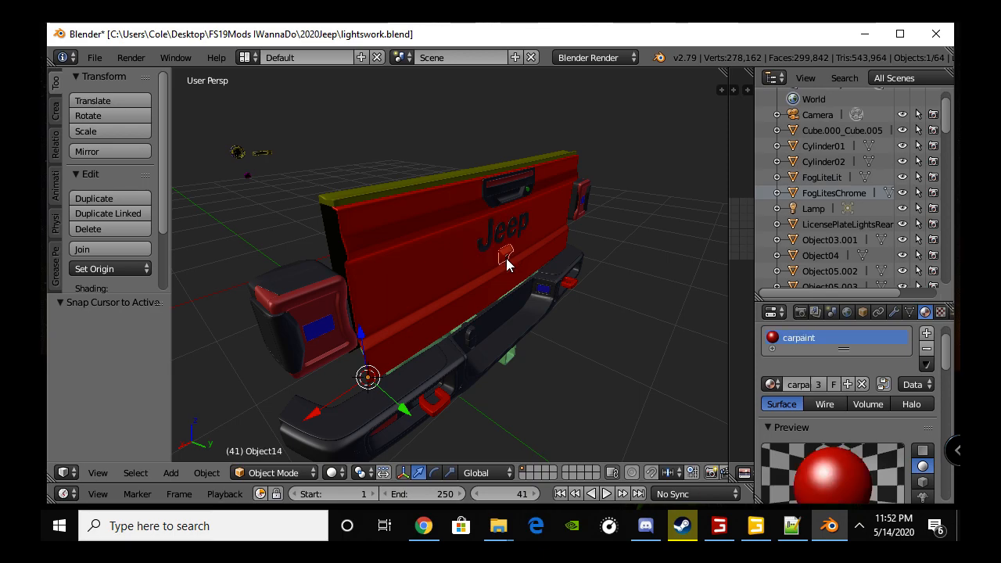
pyautogui.rightClick(502, 194)
pyautogui.rightClick(519, 182)
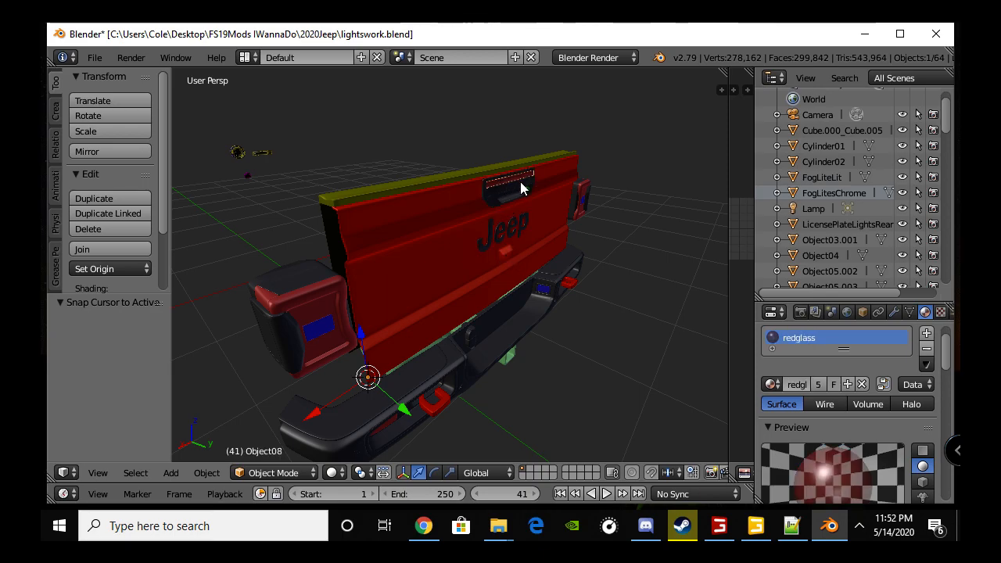
pyautogui.rightClick(528, 196)
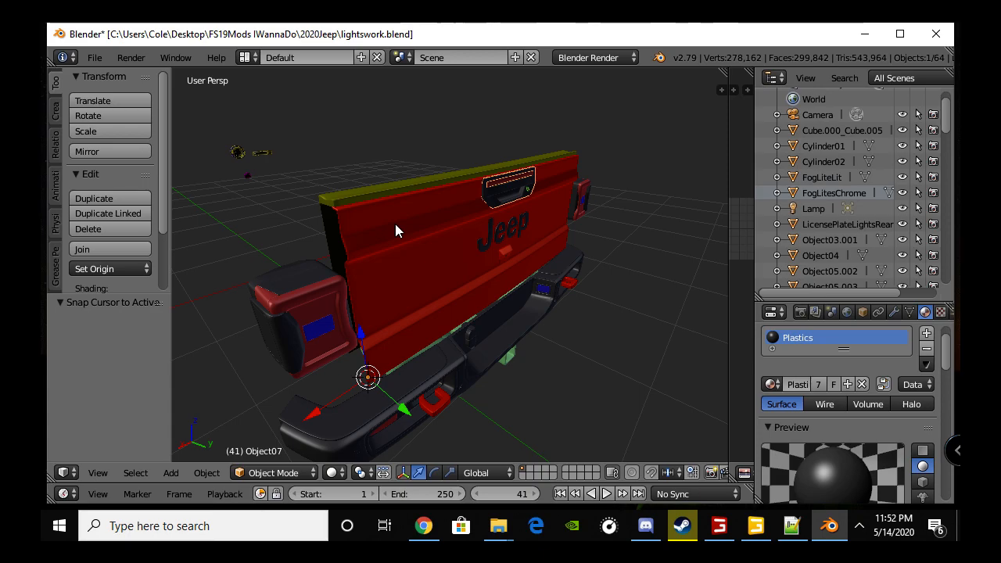
# - Place the 3D cursor in the empty space in front of the tailgate
pyautogui.scroll(4, 395, 224)
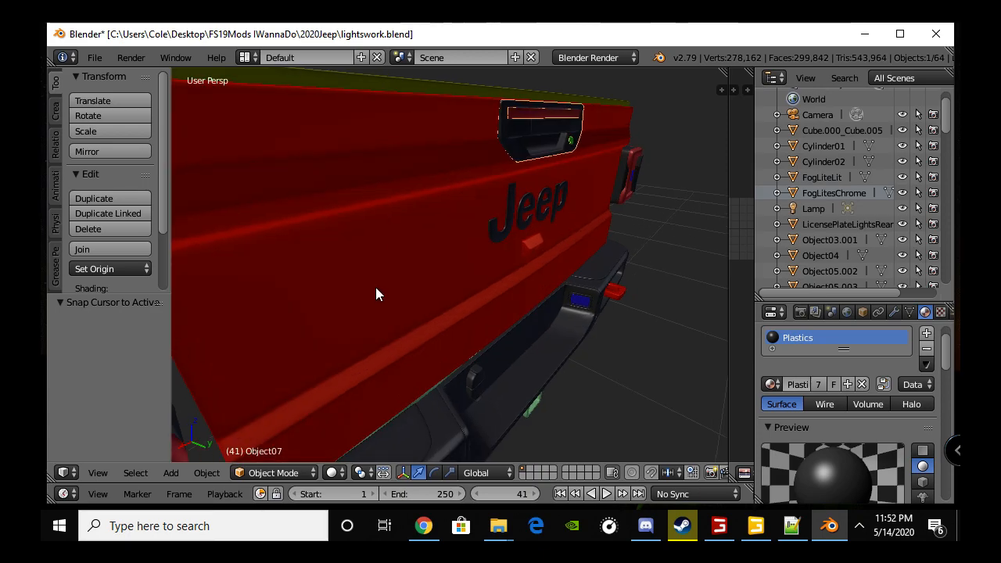
pyautogui.moveTo(381, 282); pyautogui.dragTo(405, 273, button='middle')
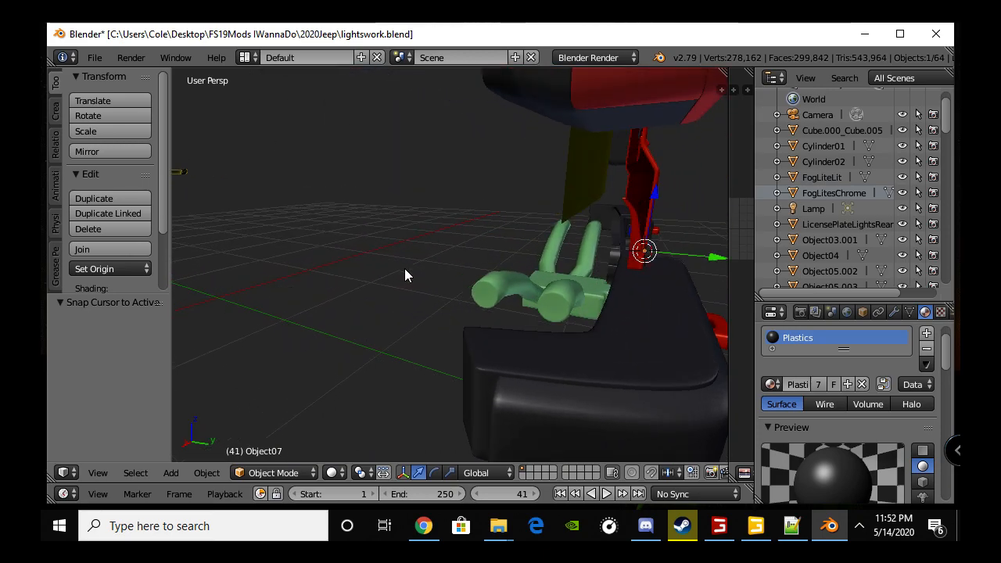
pyautogui.click(446, 237)
pyautogui.click(294, 189)
pyautogui.click(363, 213)
pyautogui.click(645, 259)
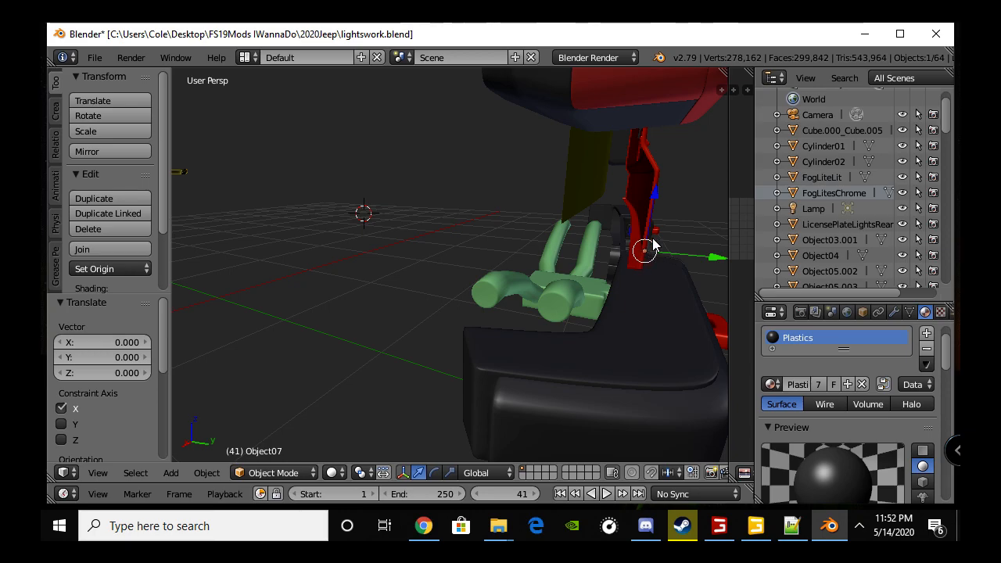
# - Set the handle housing's origin with Origin to Geometry
pyautogui.moveTo(643, 258); pyautogui.dragTo(489, 250, button='middle')
pyautogui.click(112, 269)
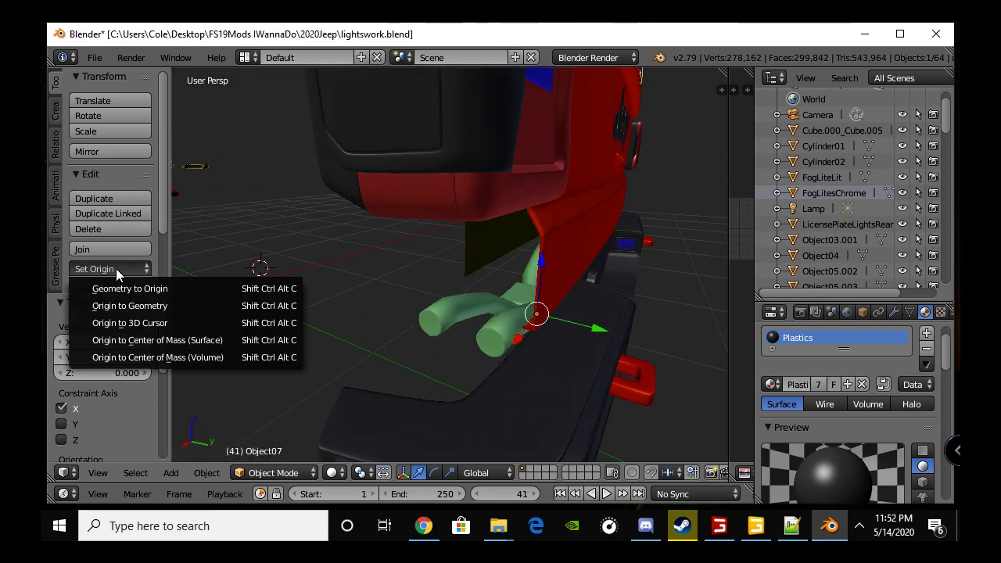
pyautogui.click(182, 309)
# - Set the handle housing's origin to the 3D cursor at the tailgate's lower hinge corner
pyautogui.moveTo(254, 298); pyautogui.dragTo(394, 338, button='middle')
pyautogui.scroll(-3, 372, 277)
pyautogui.scroll(3, 360, 301)
pyautogui.moveTo(356, 316); pyautogui.dragTo(387, 293, button='middle')
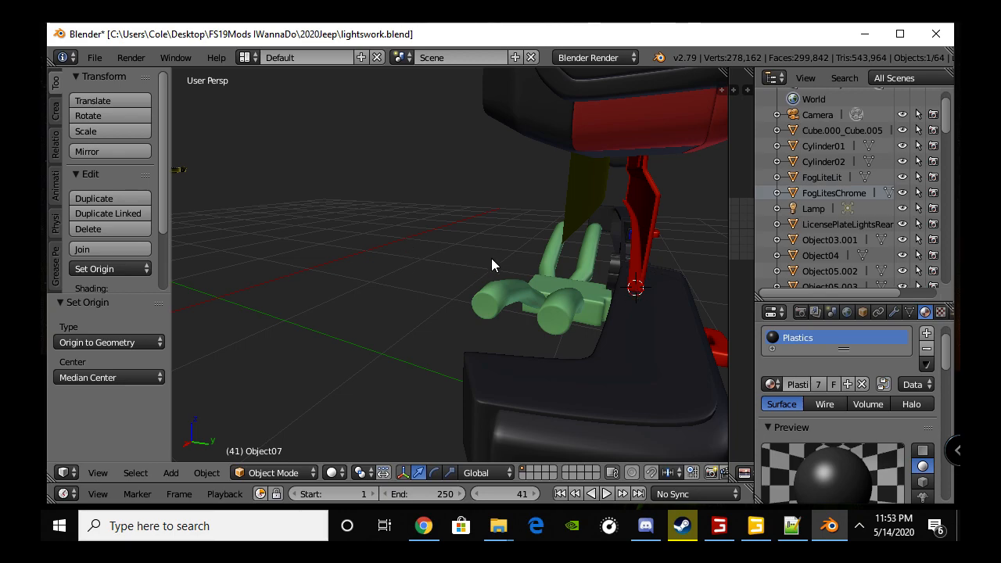
pyautogui.click(118, 268)
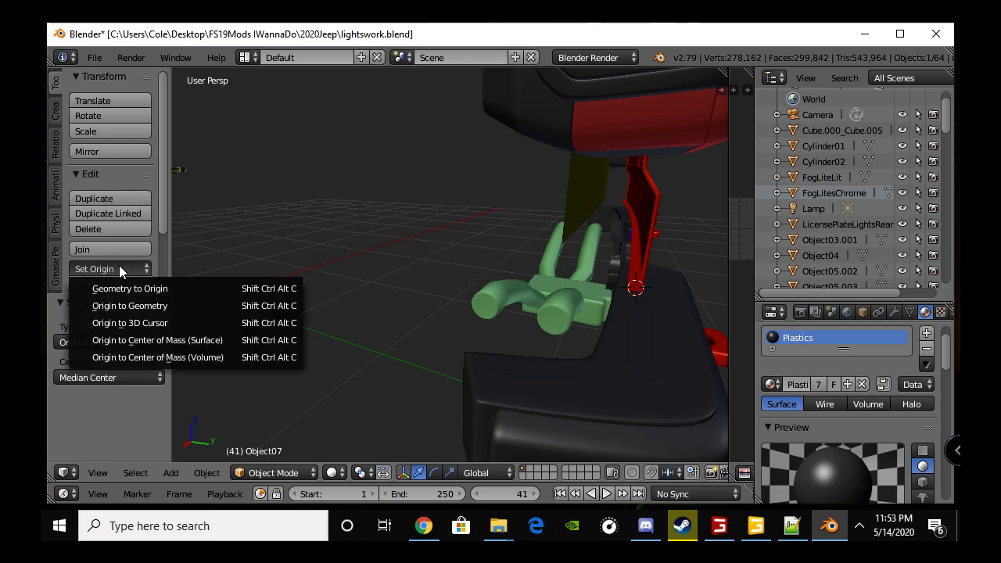
pyautogui.click(177, 322)
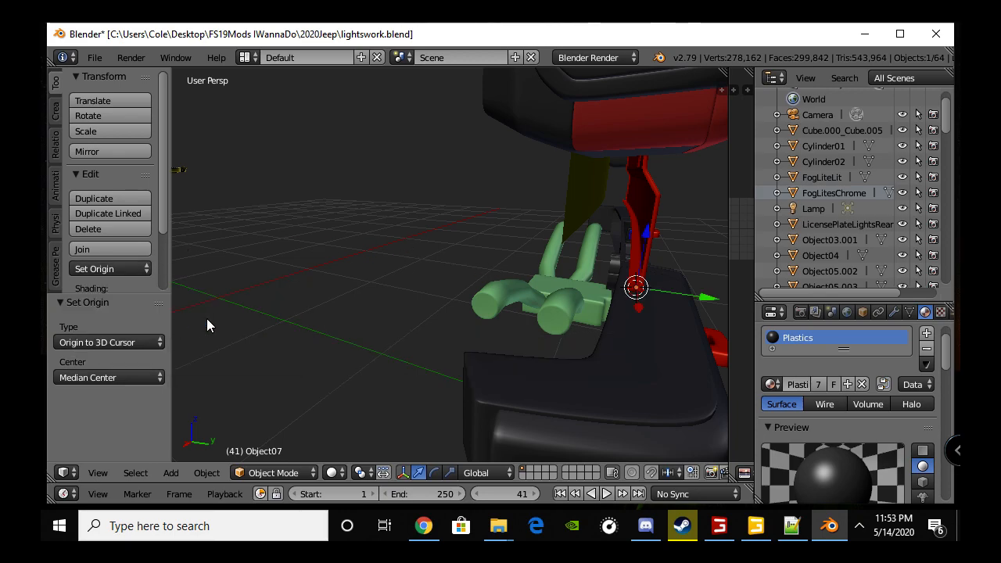
# - Try rotating the handle housing about the global X axis by about -79 degrees to test its hinge pivot
pyautogui.moveTo(587, 318); pyautogui.dragTo(444, 253, button='middle')
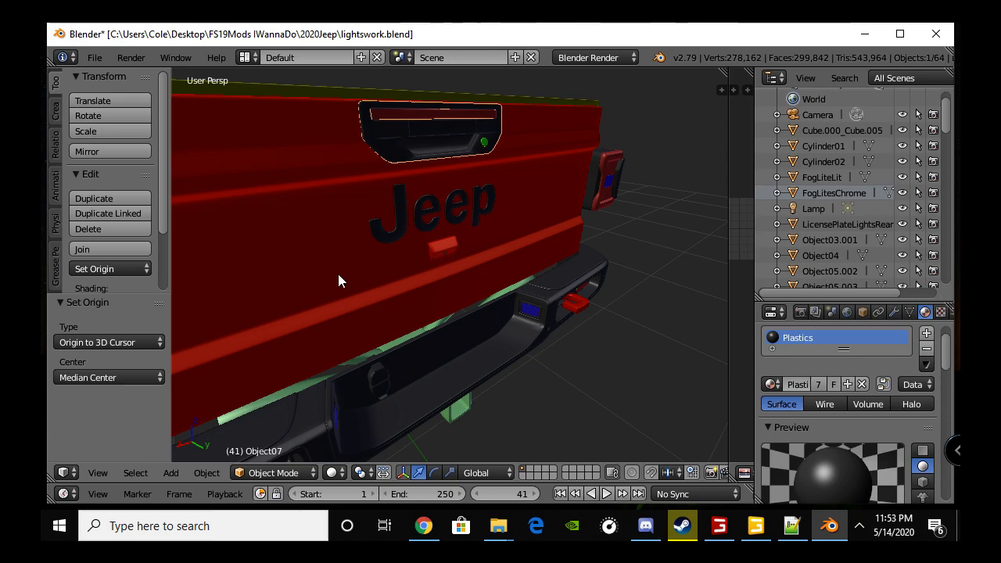
pyautogui.moveTo(353, 278); pyautogui.dragTo(482, 289, button='middle')
pyautogui.press('r')
pyautogui.press('x')
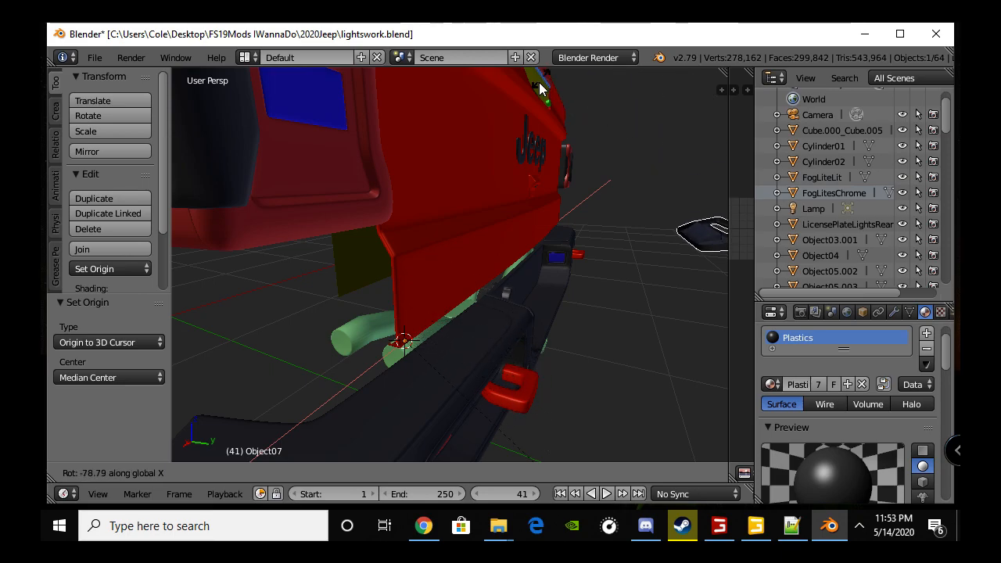
pyautogui.click(485, 263)
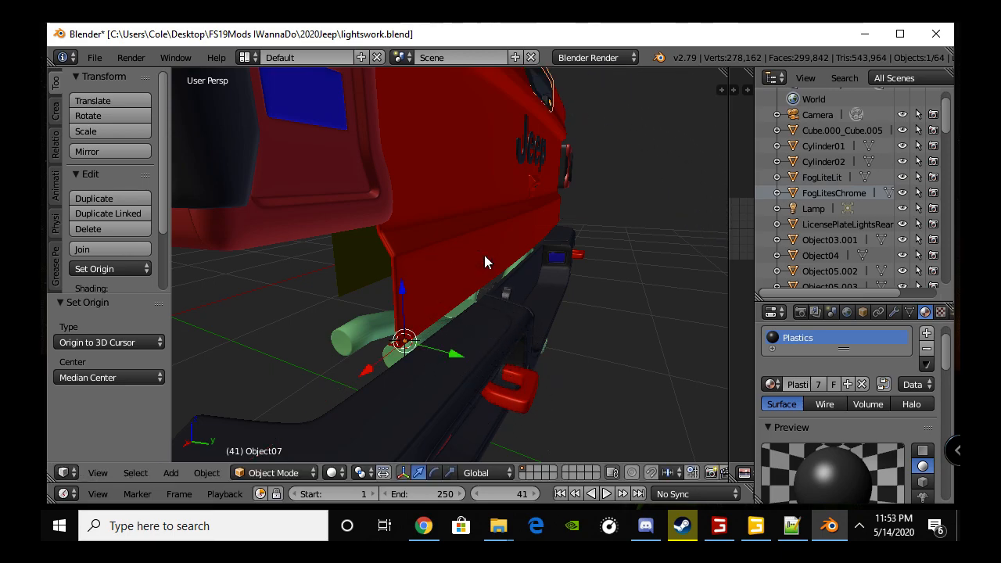
# - Try swinging the red tailgate panel open by about -80 degrees about the global X axis
pyautogui.rightClick(455, 206)
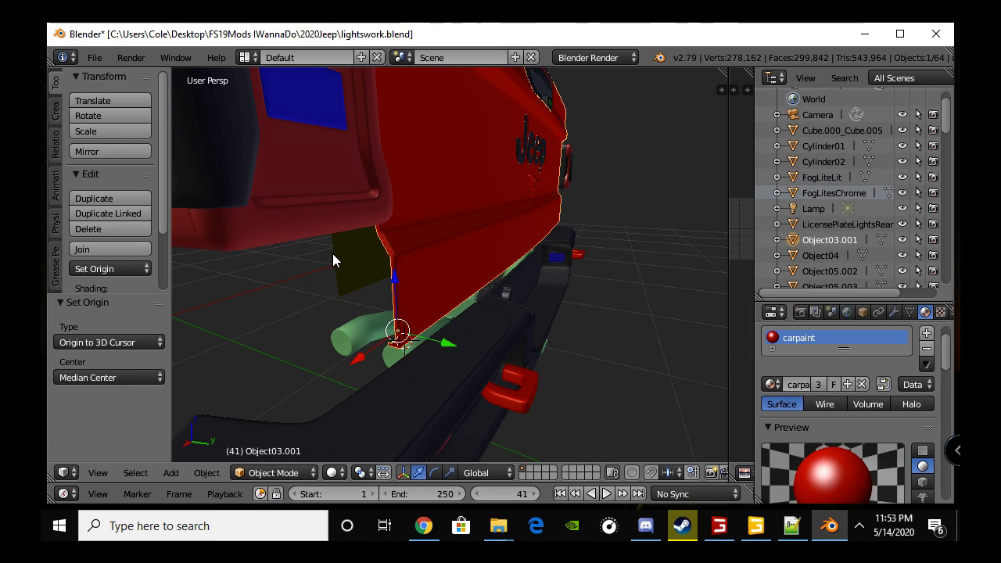
pyautogui.moveTo(416, 308); pyautogui.dragTo(402, 286, button='middle')
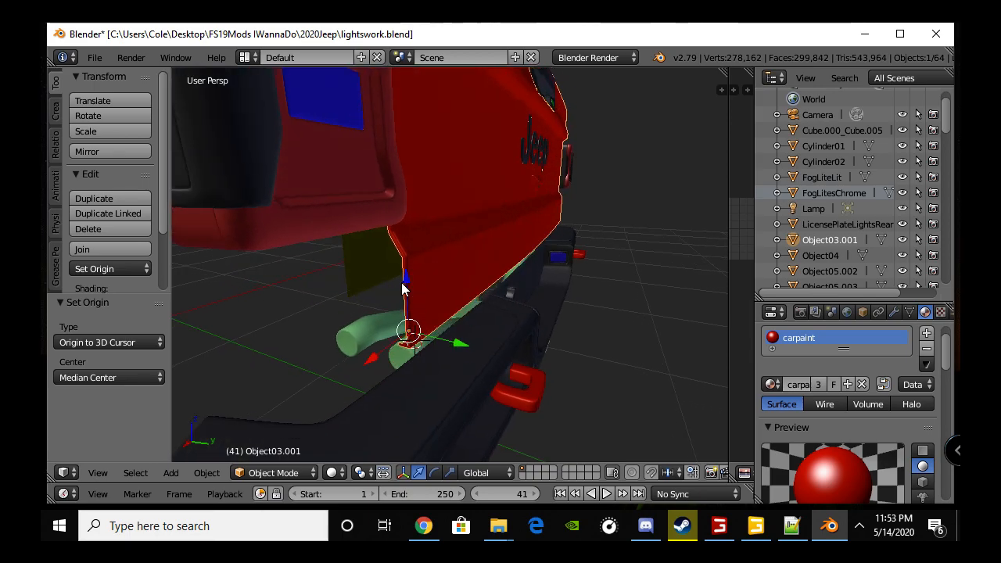
pyautogui.press('r')
pyautogui.press('x')
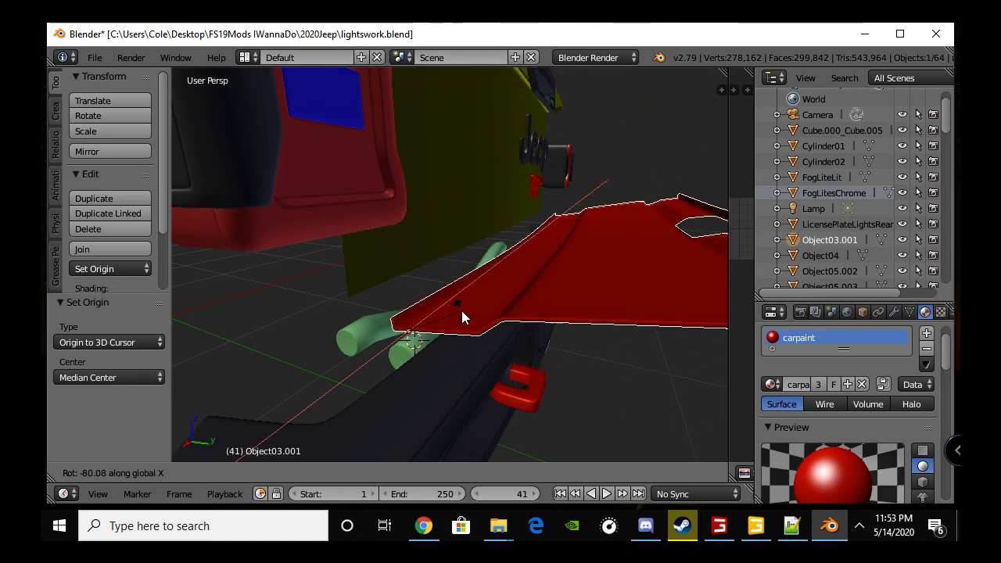
pyautogui.click(462, 317)
pyautogui.moveTo(472, 297)
pyautogui.mouseDown(button='middle')
pyautogui.moveTo(461, 304)
pyautogui.moveTo(477, 303)
pyautogui.mouseUp(button='middle')
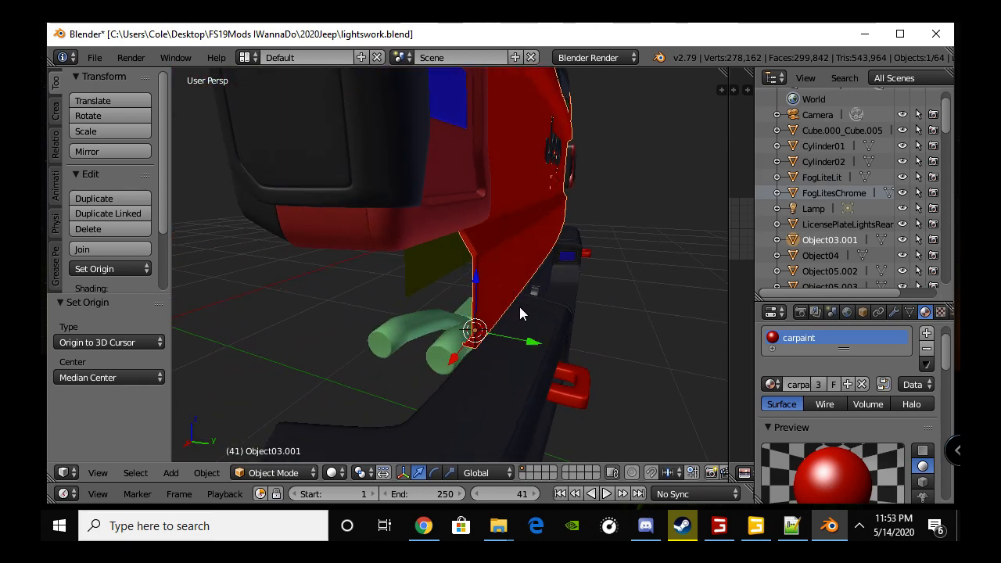
# - Place the 3D cursor at several free spots around the tailgate, ending beside the green frame tubes
pyautogui.click(549, 237)
pyautogui.click(683, 293)
pyautogui.click(467, 248)
pyautogui.click(655, 236)
pyautogui.click(368, 313)
pyautogui.hotkey('shift', 's')
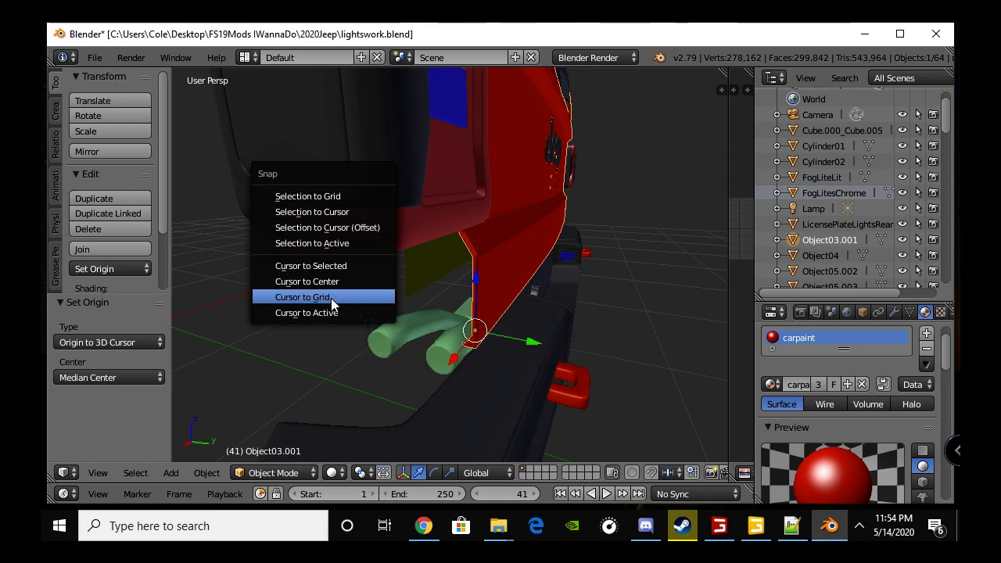
pyautogui.rightClick(523, 211)
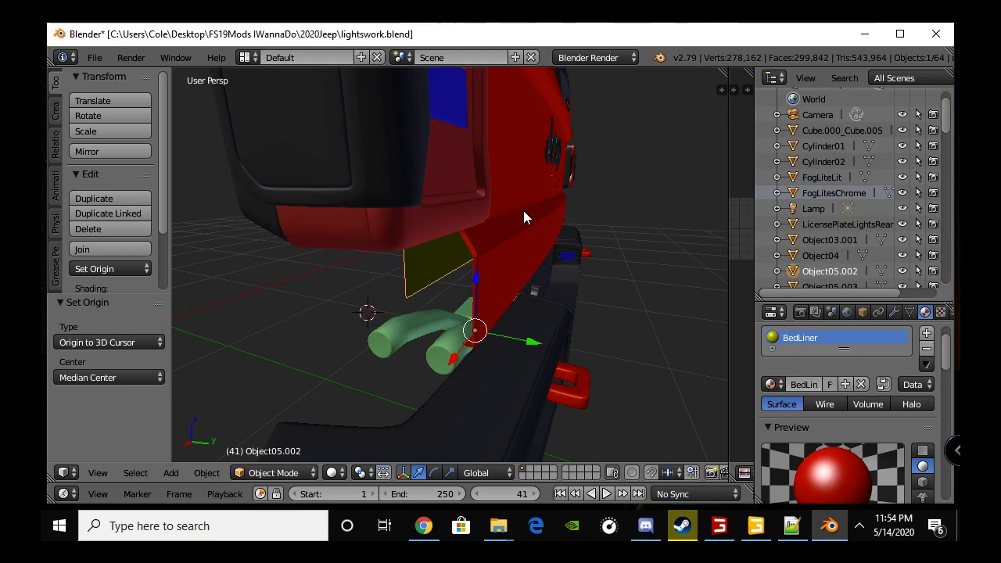
# - Select the red tailgate panel and snap the 3D cursor to this active object's origin
pyautogui.moveTo(506, 293); pyautogui.dragTo(487, 297, button='middle')
pyautogui.rightClick(367, 225)
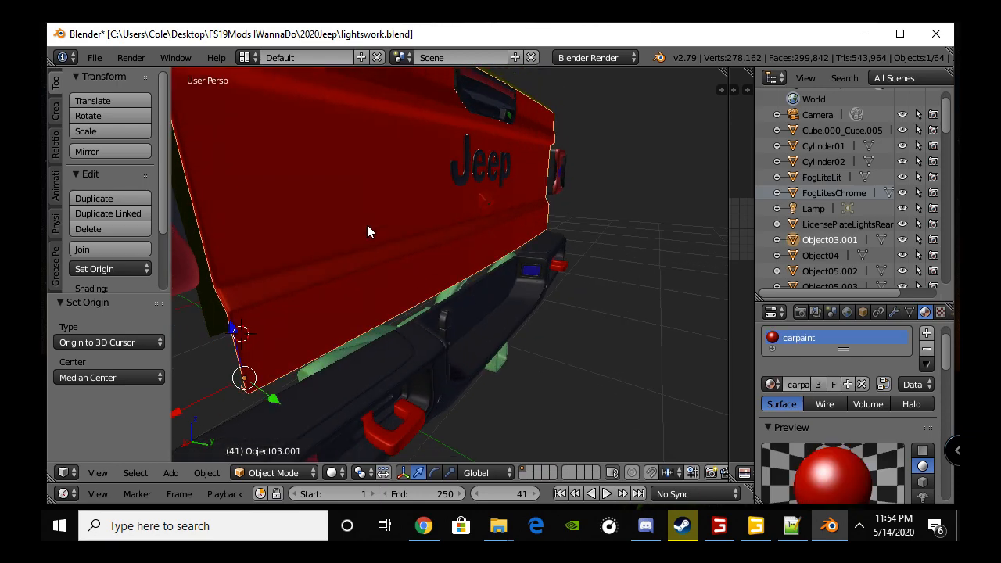
pyautogui.moveTo(367, 224); pyautogui.dragTo(324, 266, button='middle')
pyautogui.moveTo(336, 320); pyautogui.dragTo(385, 317, button='middle')
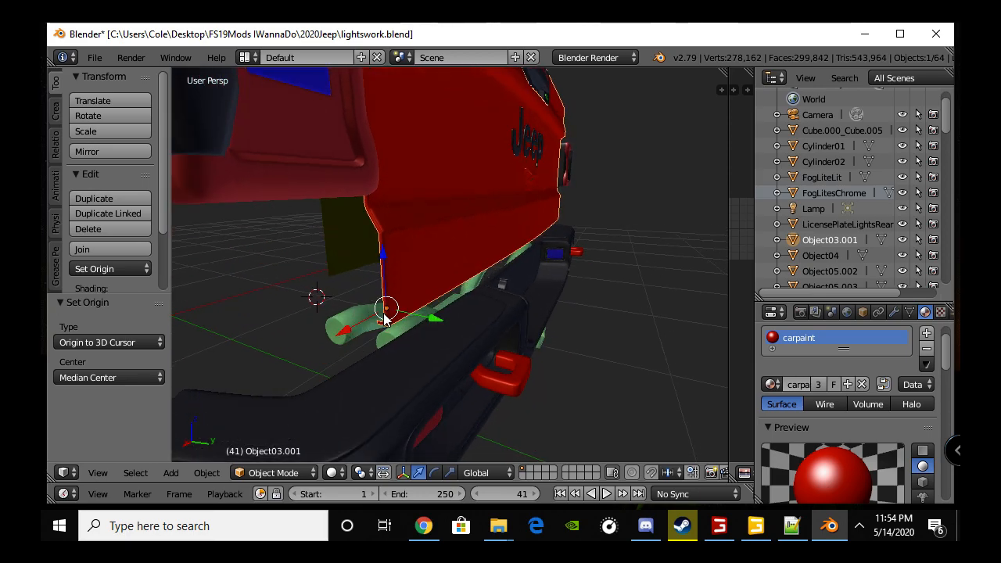
pyautogui.hotkey('shift', 's')
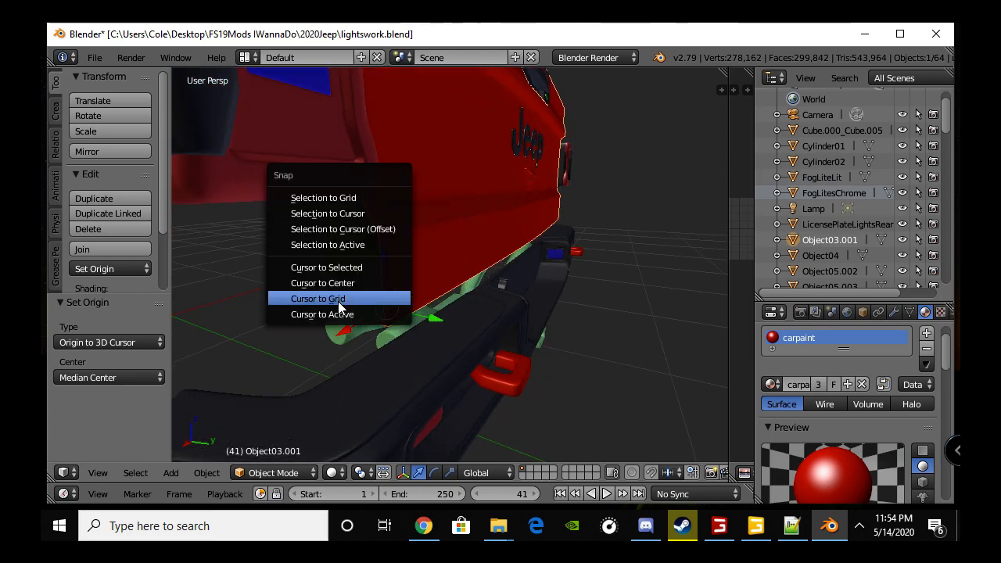
pyautogui.click(349, 315)
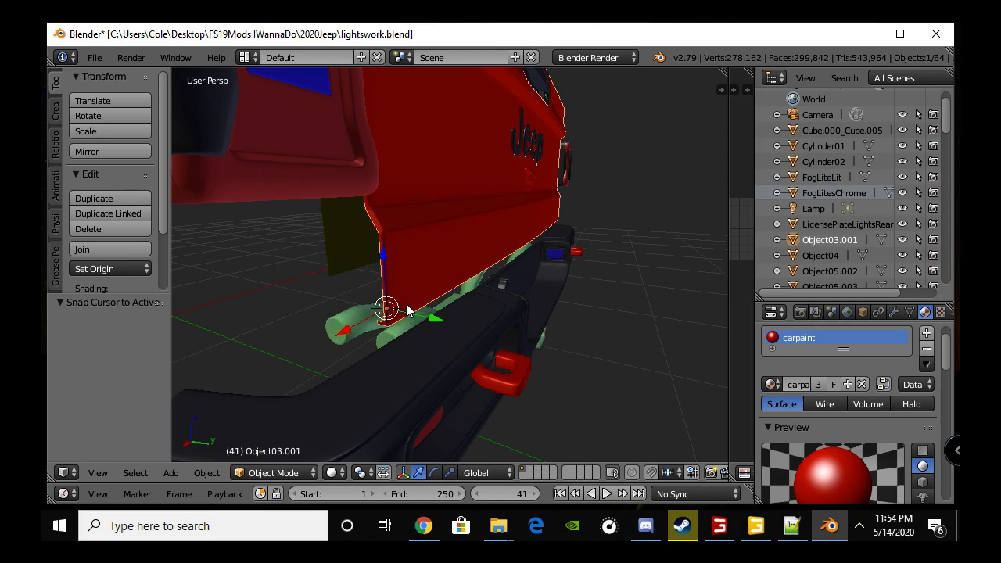
# - Pick through the bumper and the green frame, and select the bed liner panel behind the tailgate
pyautogui.moveTo(406, 303); pyautogui.dragTo(395, 306, button='middle')
pyautogui.rightClick(419, 344)
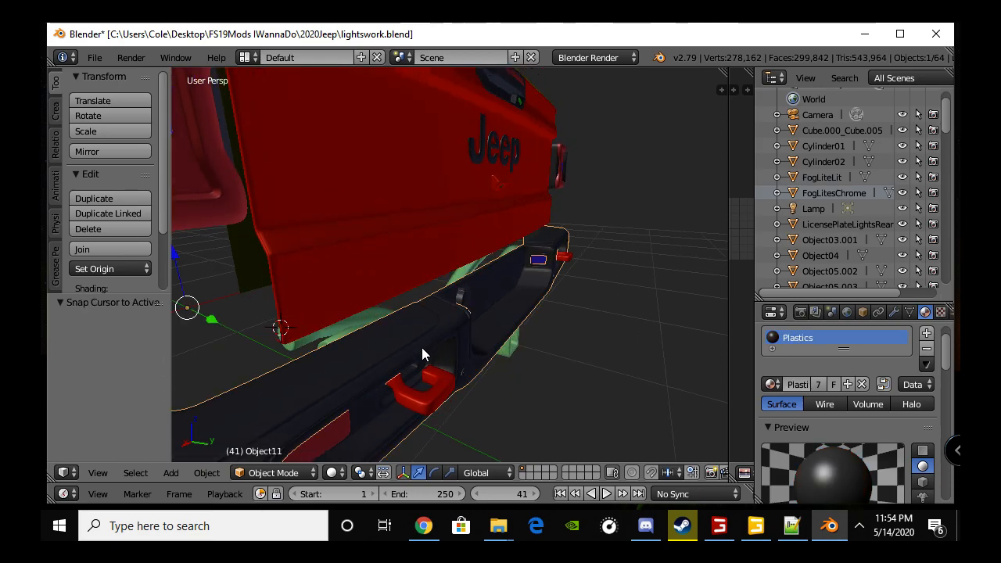
pyautogui.rightClick(576, 256)
pyautogui.rightClick(510, 276)
pyautogui.rightClick(371, 341)
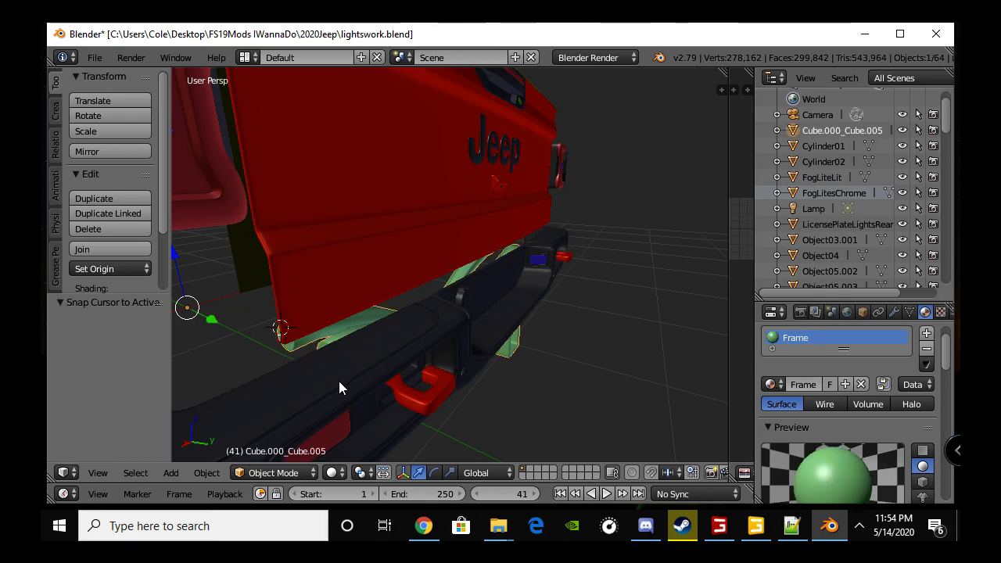
pyautogui.rightClick(251, 267)
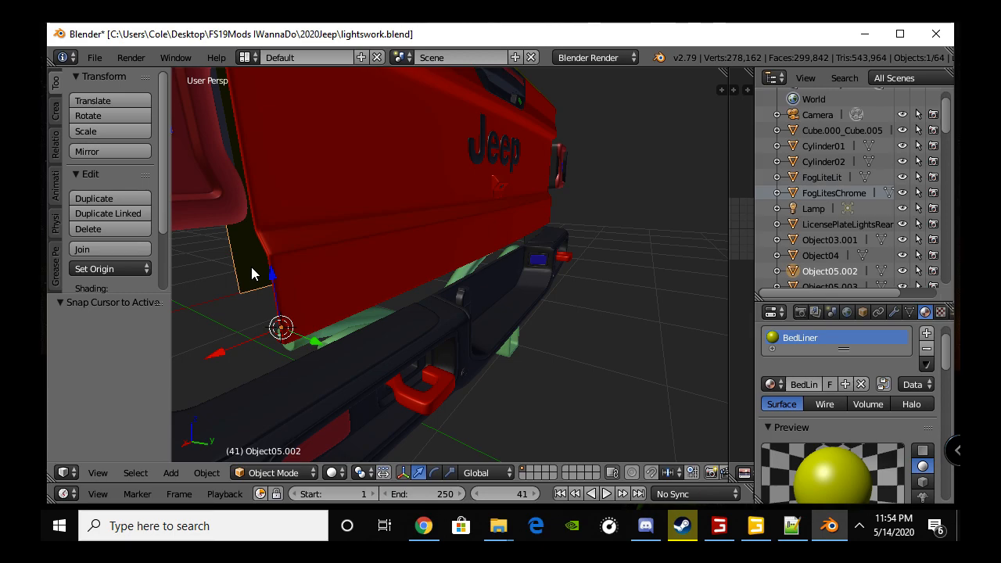
# - Try Geometry to Origin on the bed liner panel and undo it
pyautogui.click(112, 269)
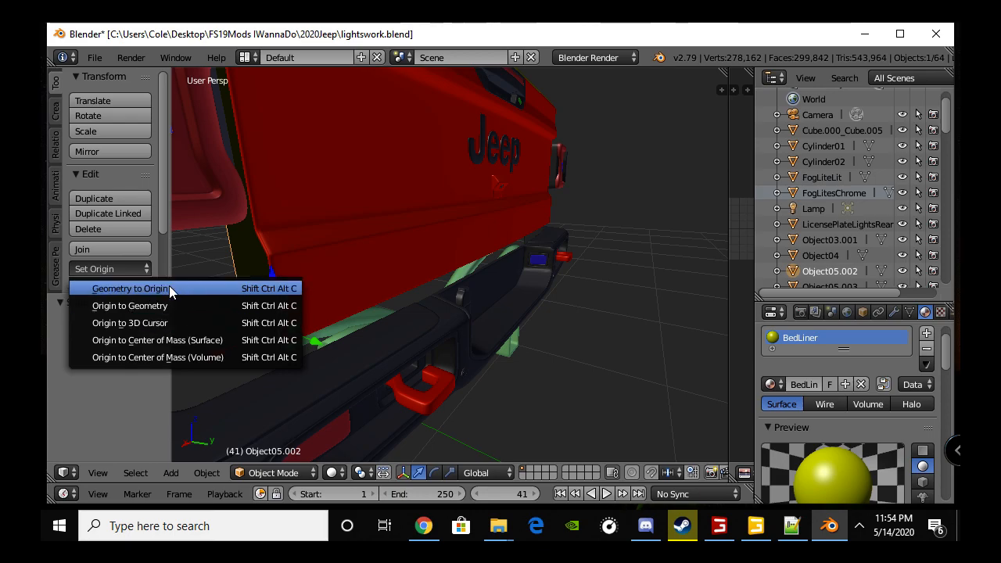
pyautogui.click(173, 291)
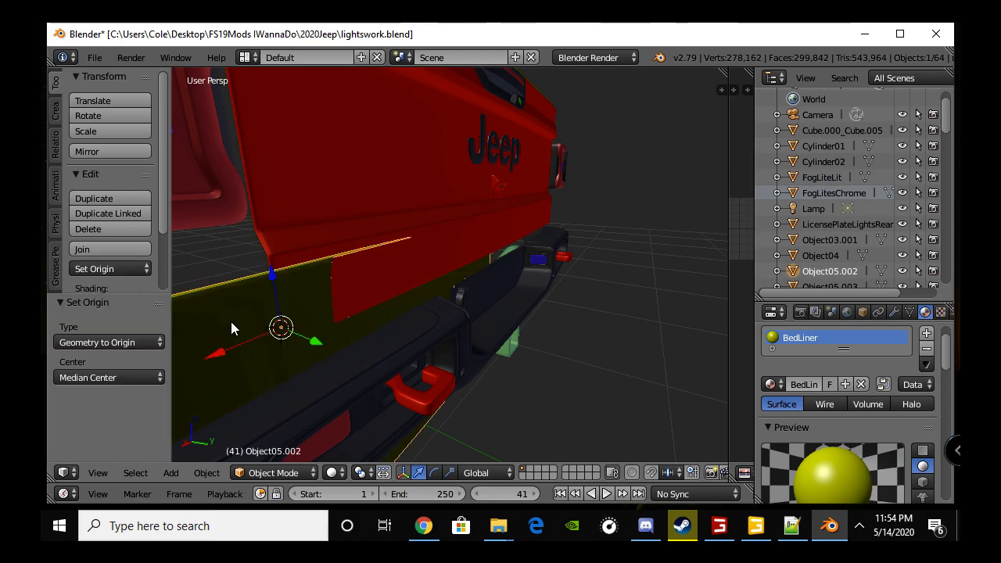
pyautogui.hotkey('ctrl', 'z')
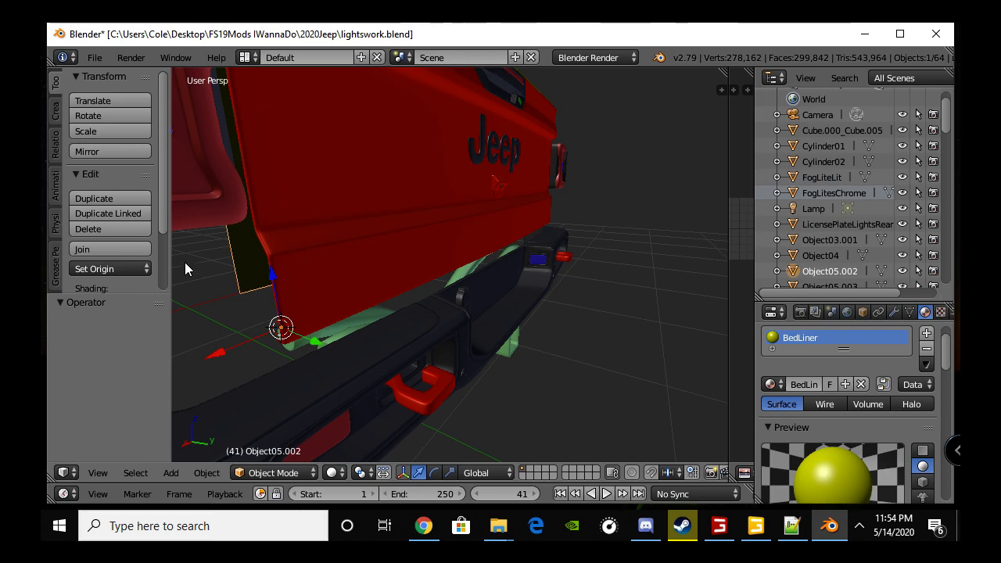
# - Set the bed liner panel's origin to its geometry and back to the 3D cursor at the tailgate's lower corner
pyautogui.click(126, 268)
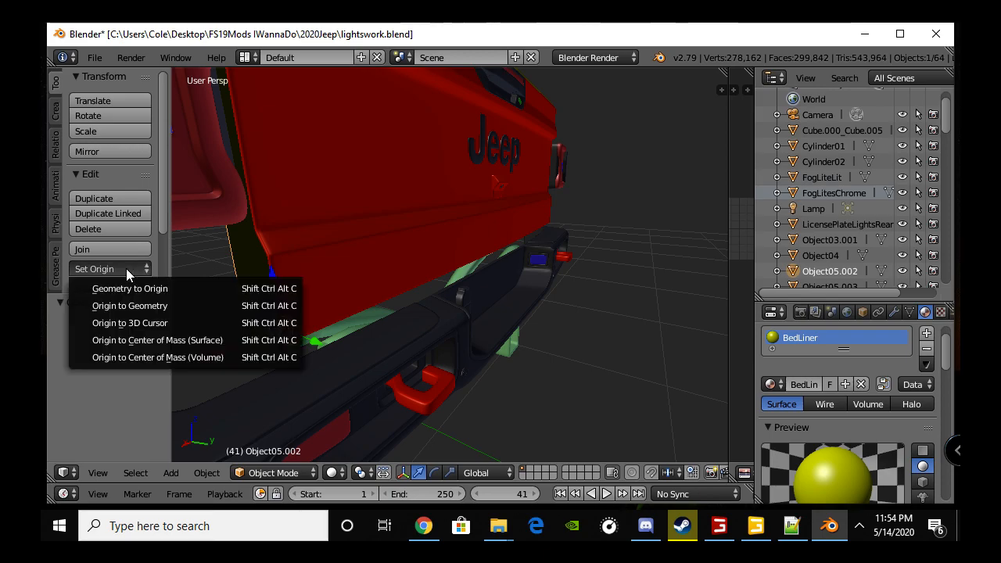
pyautogui.click(172, 305)
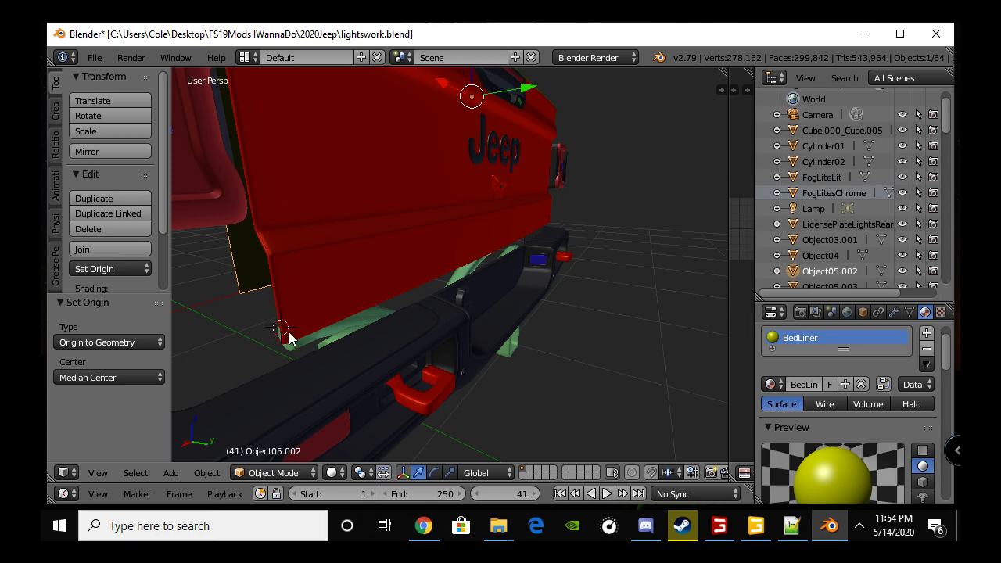
pyautogui.click(125, 268)
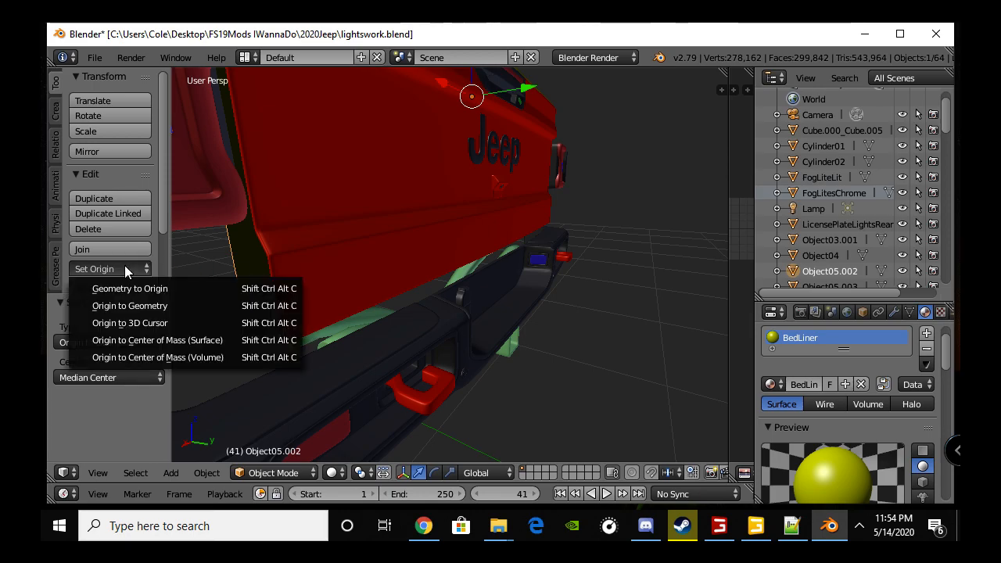
pyautogui.click(147, 322)
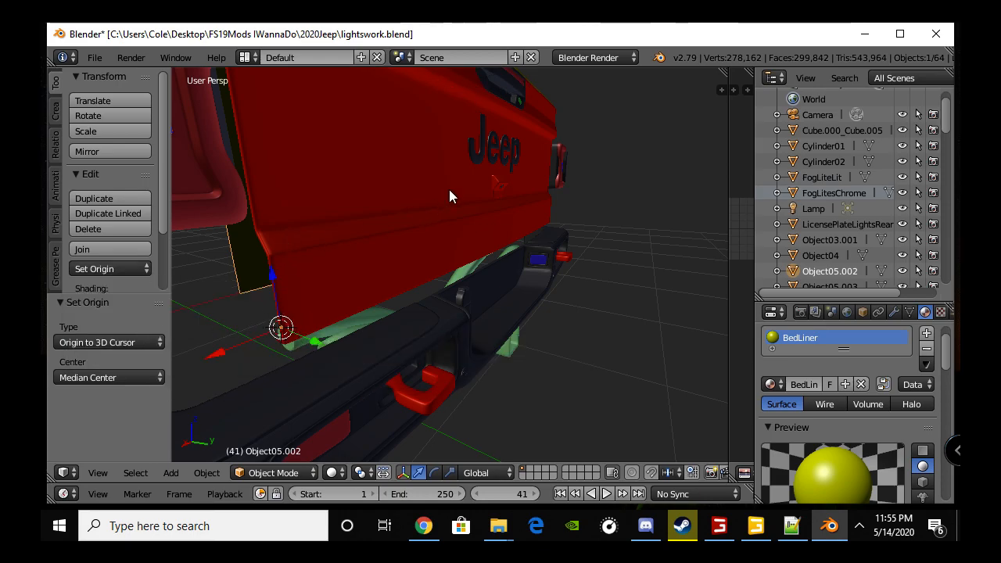
# - Pick the Jeep lettering and the rear bumper, and place the 3D cursor at several free spots beside the tailgate
pyautogui.rightClick(474, 157)
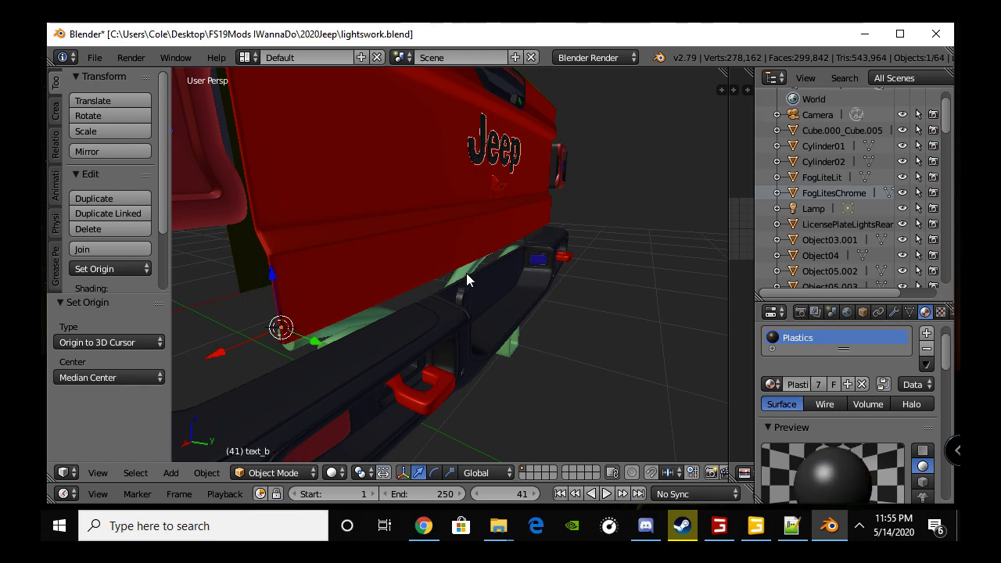
pyautogui.rightClick(502, 312)
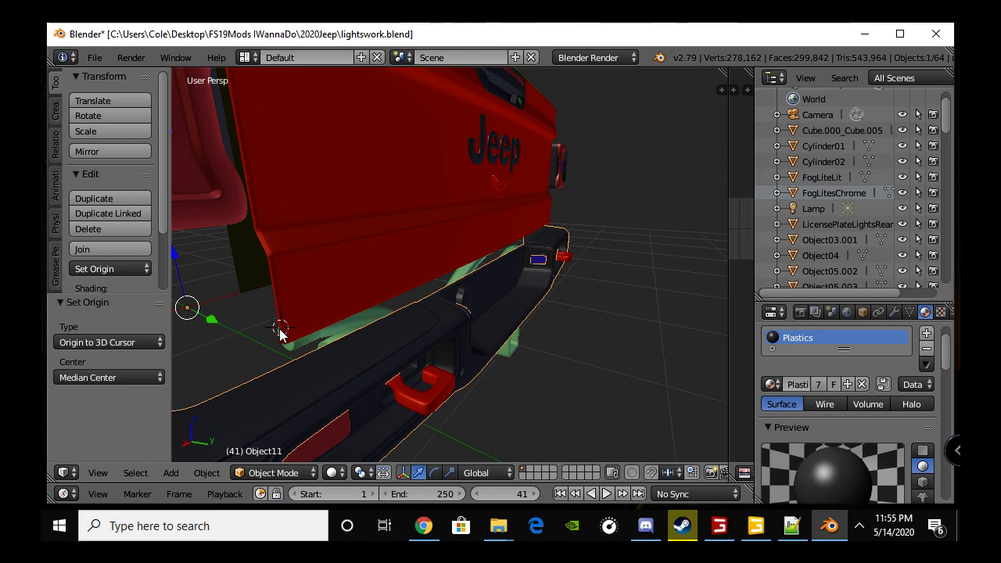
pyautogui.click(609, 286)
pyautogui.click(618, 178)
pyautogui.click(676, 248)
# - Snap the 3D cursor to the red tailgate panel's origin and set the rear bumper's origin to the 3D cursor
pyautogui.rightClick(426, 202)
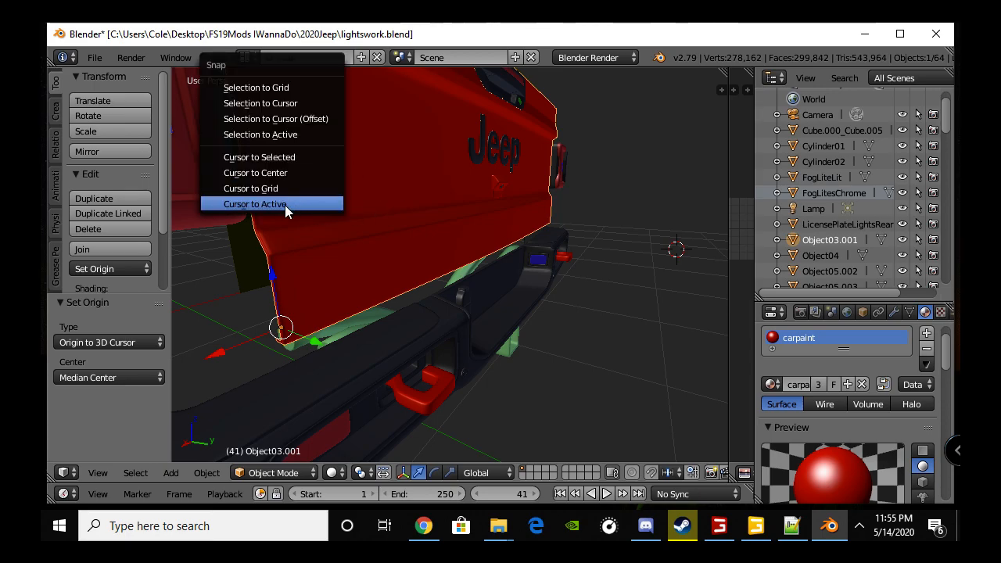
pyautogui.click(285, 205)
pyautogui.rightClick(381, 377)
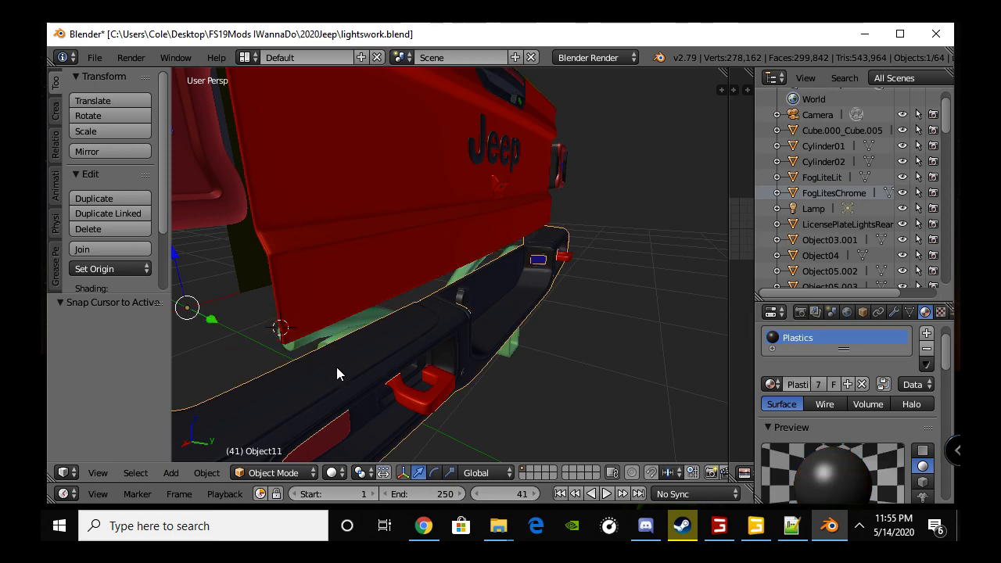
pyautogui.click(95, 269)
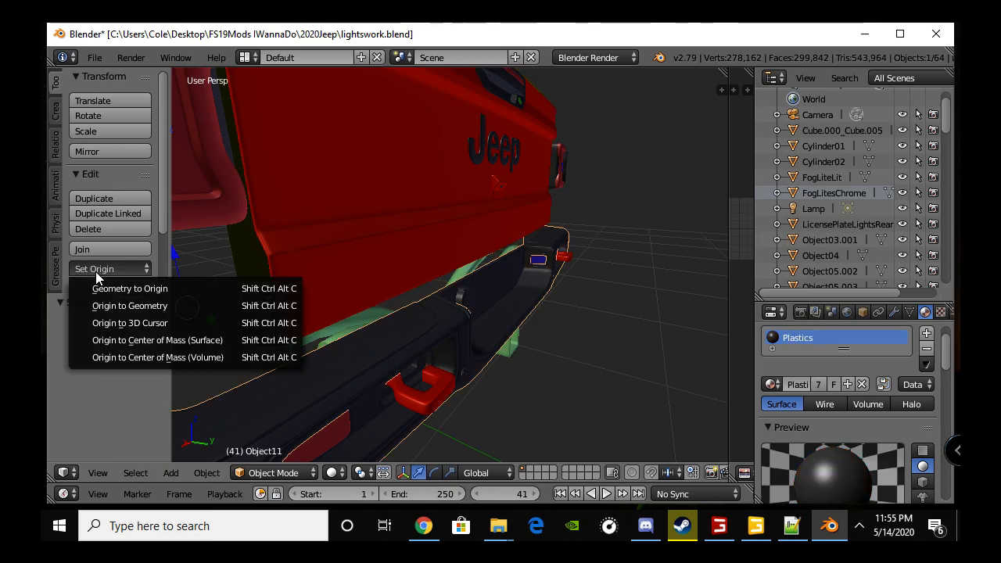
pyautogui.click(157, 328)
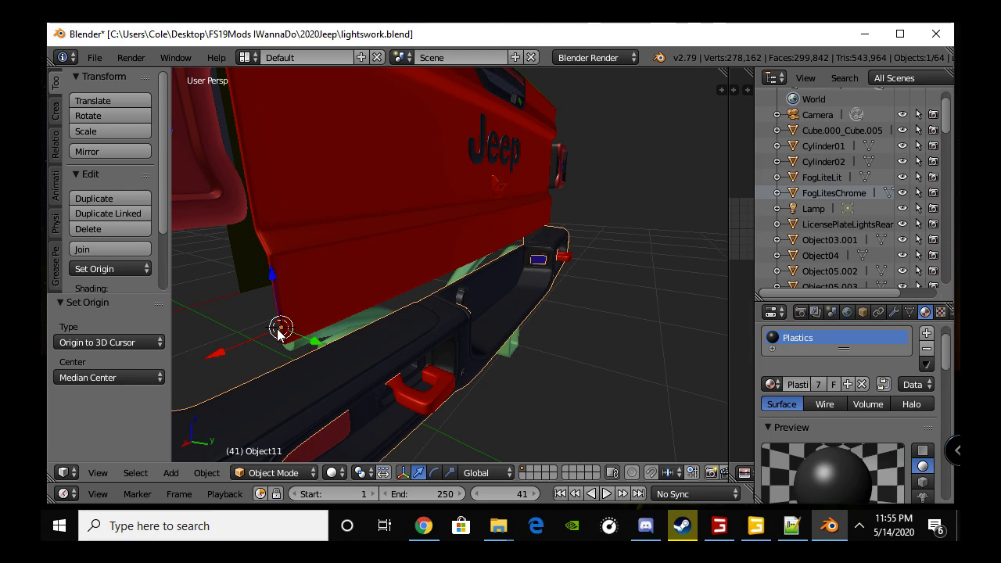
# - Check the origins of the red tailgate panel, the small cylinder below the lettering and the Jeep lettering
pyautogui.moveTo(394, 254); pyautogui.dragTo(369, 281, button='middle')
pyautogui.rightClick(273, 272)
pyautogui.scroll(4, 369, 281)
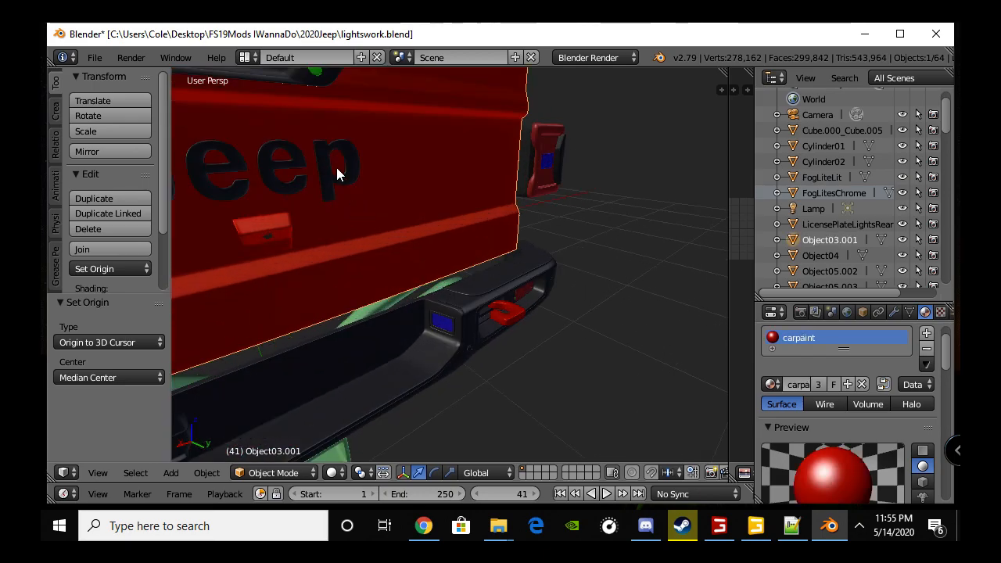
pyautogui.rightClick(276, 241)
pyautogui.rightClick(268, 238)
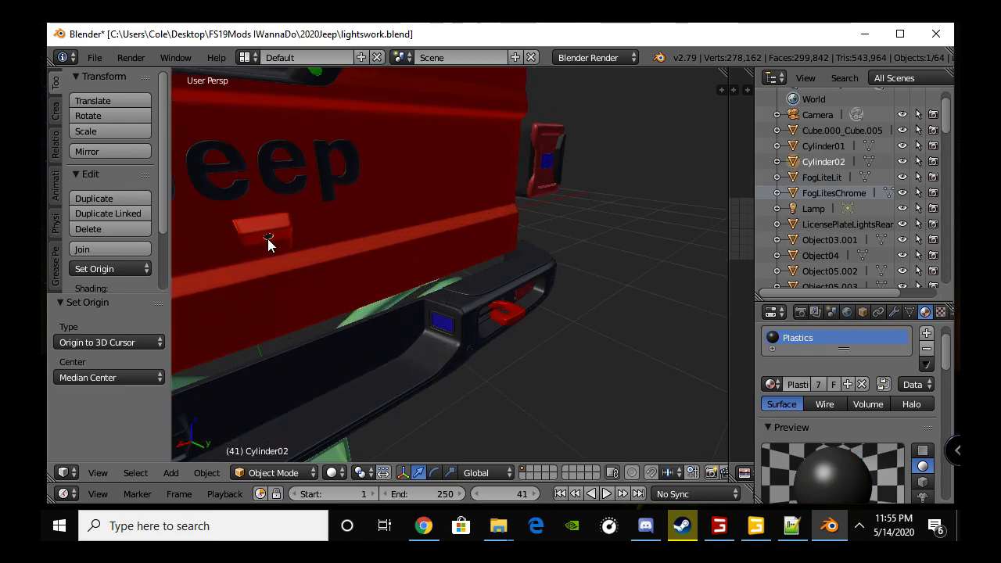
pyautogui.rightClick(258, 234)
pyautogui.rightClick(263, 237)
pyautogui.moveTo(257, 279); pyautogui.dragTo(437, 283, button='middle')
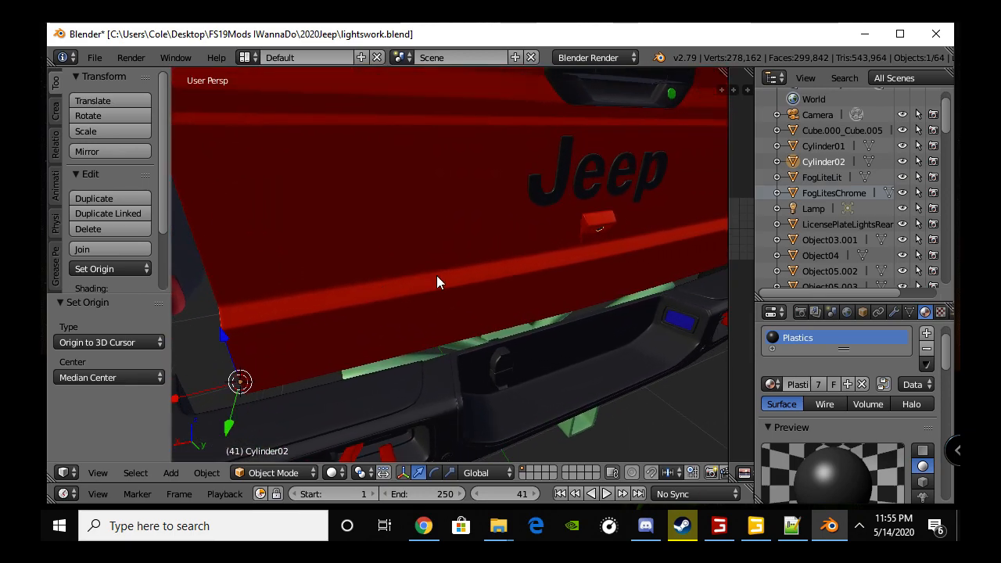
pyautogui.rightClick(604, 225)
pyautogui.rightClick(581, 173)
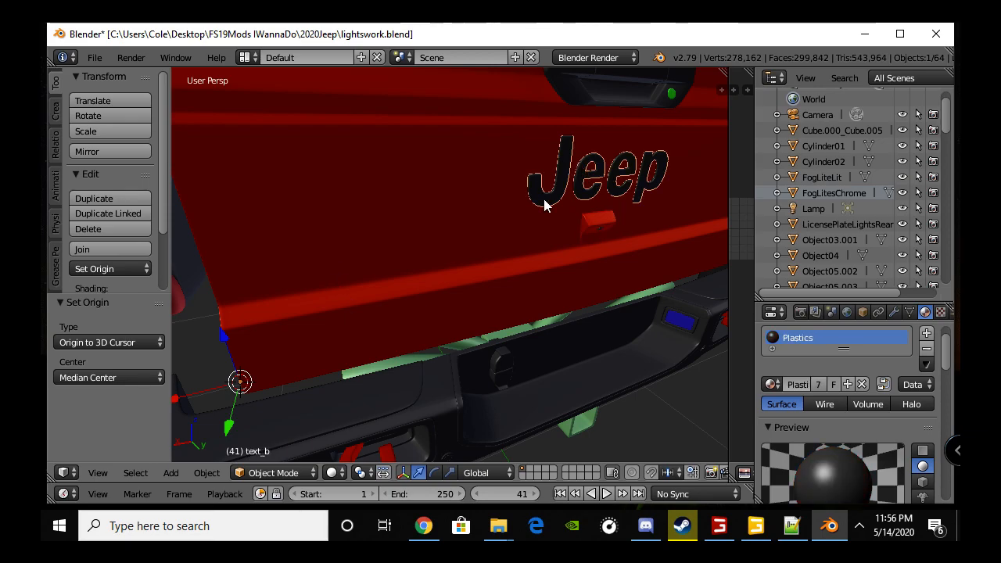
# - Check the origins of the tailgate handle, its green lock cylinder and the bed liner panel
pyautogui.rightClick(621, 77)
pyautogui.moveTo(554, 151); pyautogui.dragTo(550, 161, button='middle')
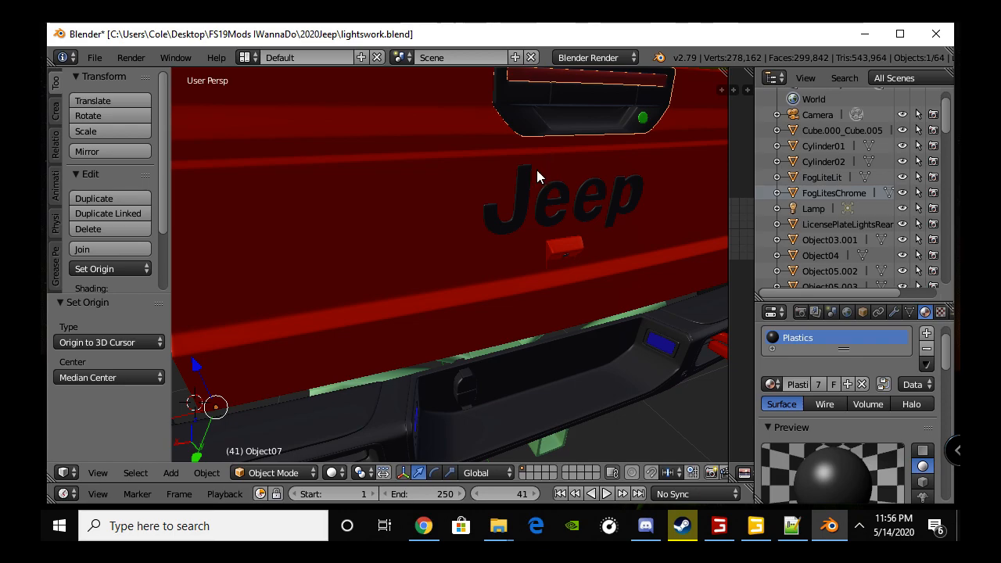
pyautogui.rightClick(641, 119)
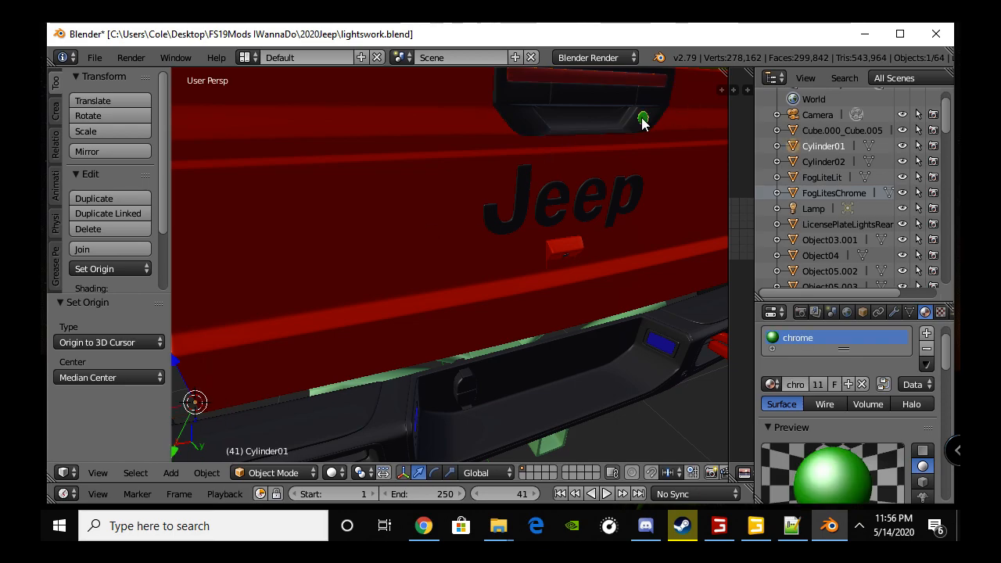
pyautogui.scroll(1, 563, 141)
pyautogui.scroll(-5, 563, 143)
pyautogui.moveTo(443, 186); pyautogui.dragTo(544, 198, button='middle')
pyautogui.rightClick(459, 179)
pyautogui.rightClick(681, 198)
pyautogui.moveTo(681, 199); pyautogui.dragTo(340, 278, button='middle')
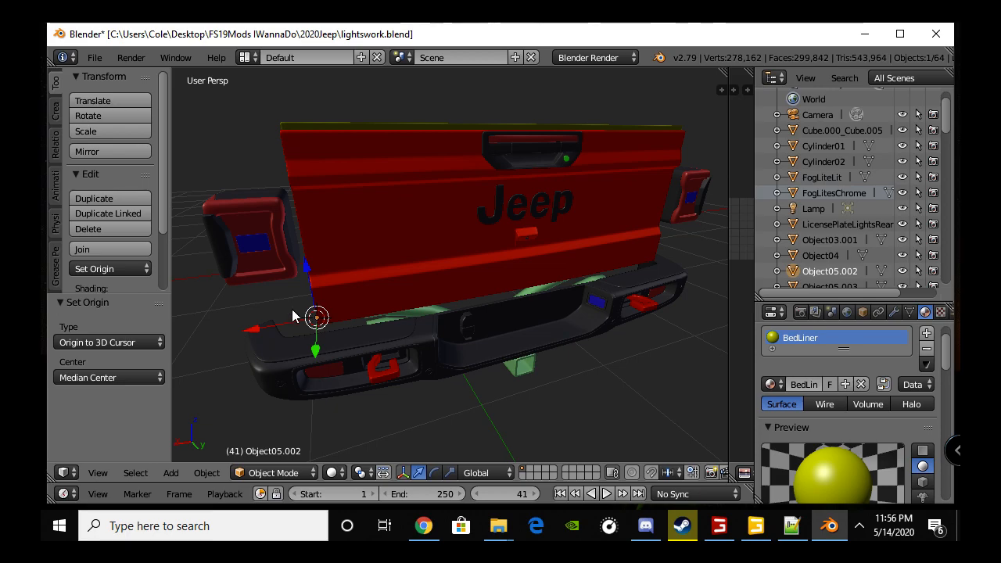
# - Export the scene in GIANTS I3D format to the 2020Jeep folder under the file name forvideo
pyautogui.click(94, 57)
pyautogui.moveTo(154, 375)
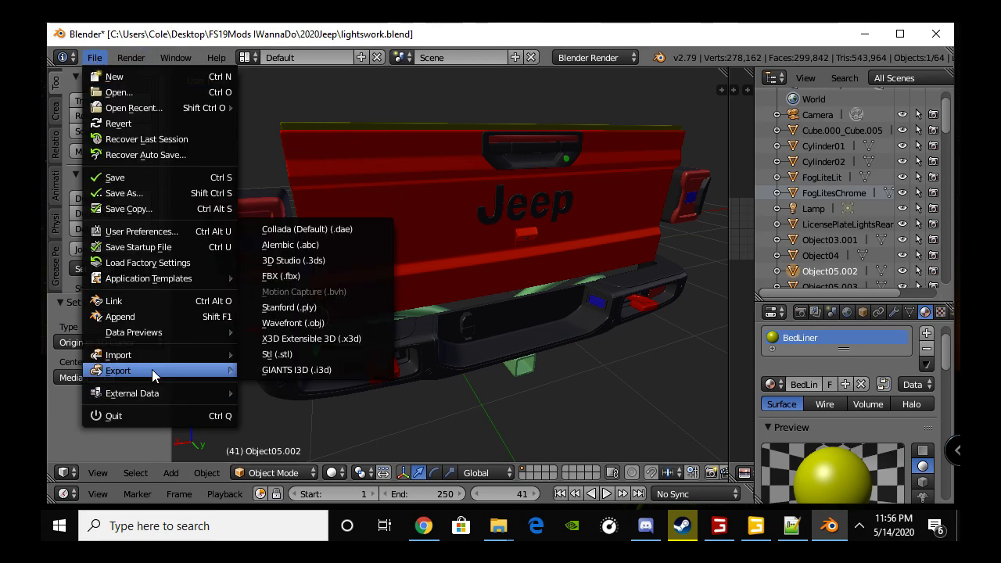
pyautogui.click(300, 373)
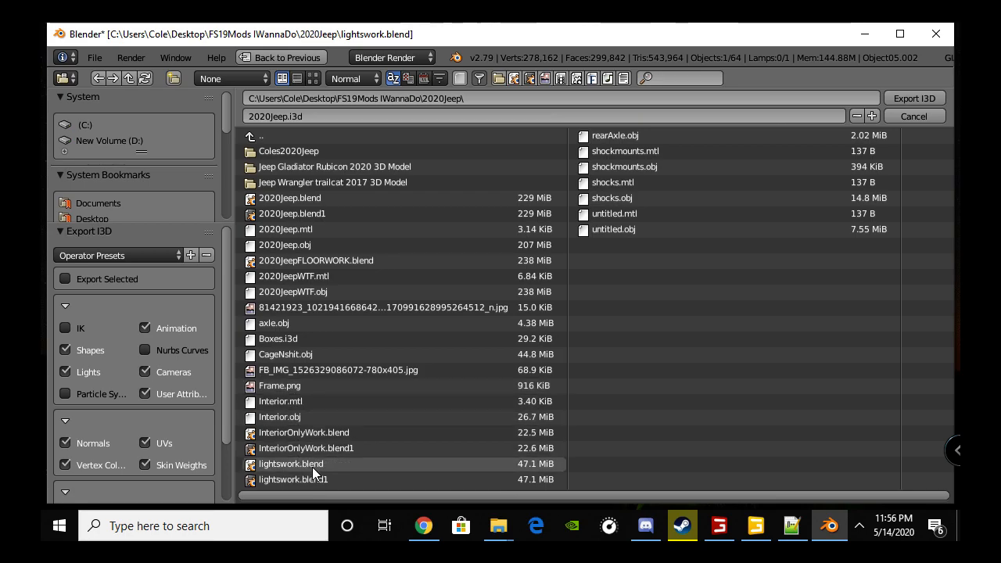
pyautogui.click(339, 470)
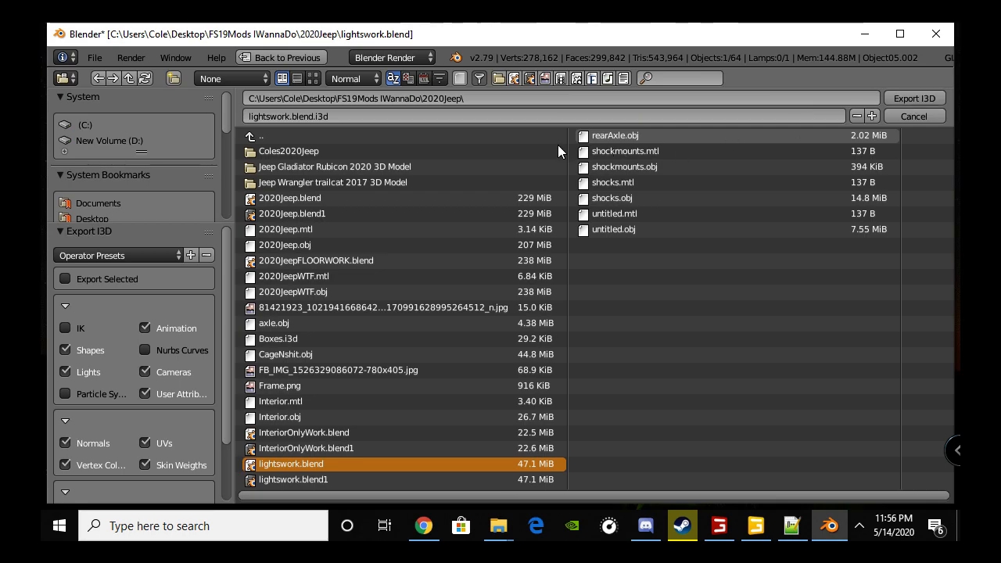
pyautogui.click(338, 116)
pyautogui.press('BackSpace')
pyautogui.press('BackSpace')
pyautogui.press('BackSpace')
pyautogui.press('BackSpace')
pyautogui.press('BackSpace')
pyautogui.press('BackSpace')
pyautogui.press('BackSpace')
pyautogui.press('BackSpace')
pyautogui.press('BackSpace')
pyautogui.press('BackSpace')
pyautogui.press('BackSpace')
pyautogui.press('BackSpace')
pyautogui.press('BackSpace')
pyautogui.press('BackSpace')
pyautogui.press('BackSpace')
pyautogui.press('BackSpace')
pyautogui.press('BackSpace')
pyautogui.press('BackSpace')
pyautogui.press('BackSpace')
pyautogui.press('BackSpace')
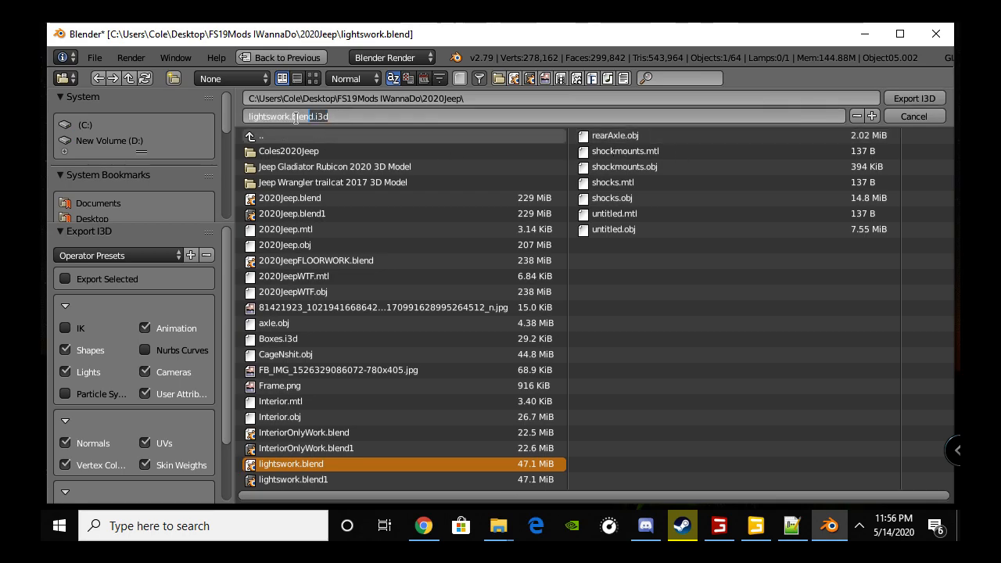
pyautogui.write('forvideo')
pyautogui.press('Return')
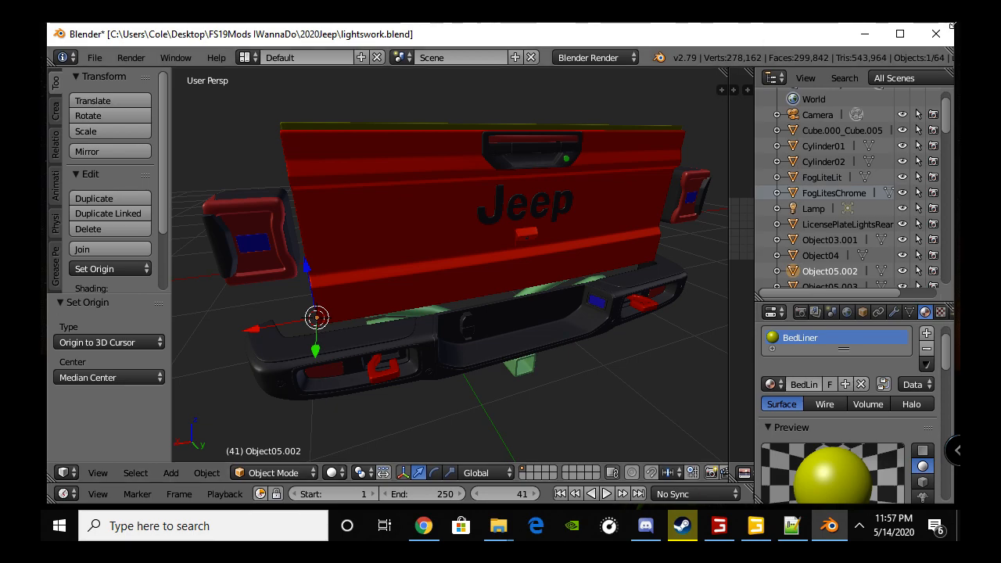
# - Select the red tailgate panel and the parts around its upper edge and handle to inspect where their origins sit
pyautogui.moveTo(440, 266)
pyautogui.mouseDown(button='middle')
pyautogui.moveTo(424, 255)
pyautogui.moveTo(456, 259)
pyautogui.mouseUp(button='middle')
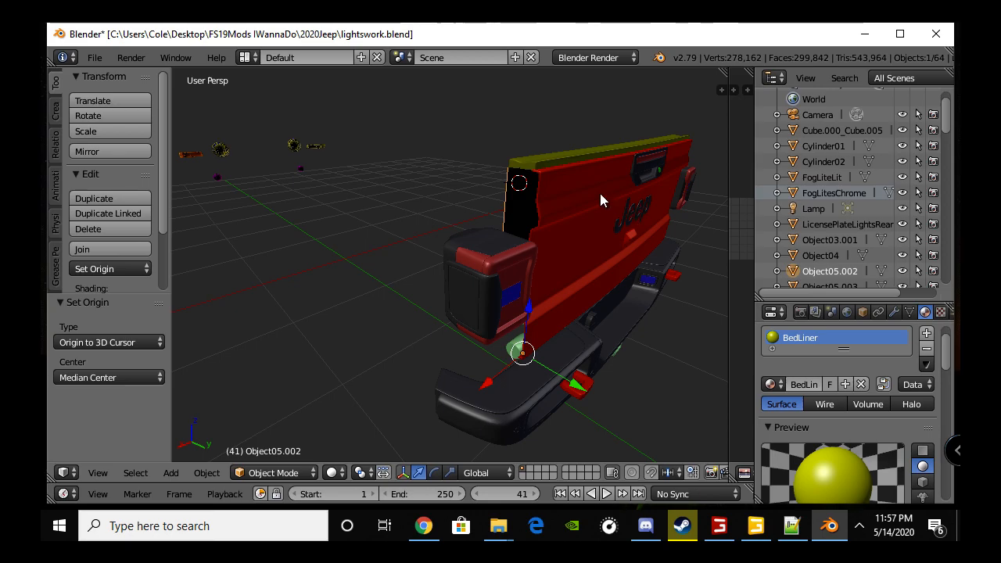
pyautogui.rightClick(518, 183)
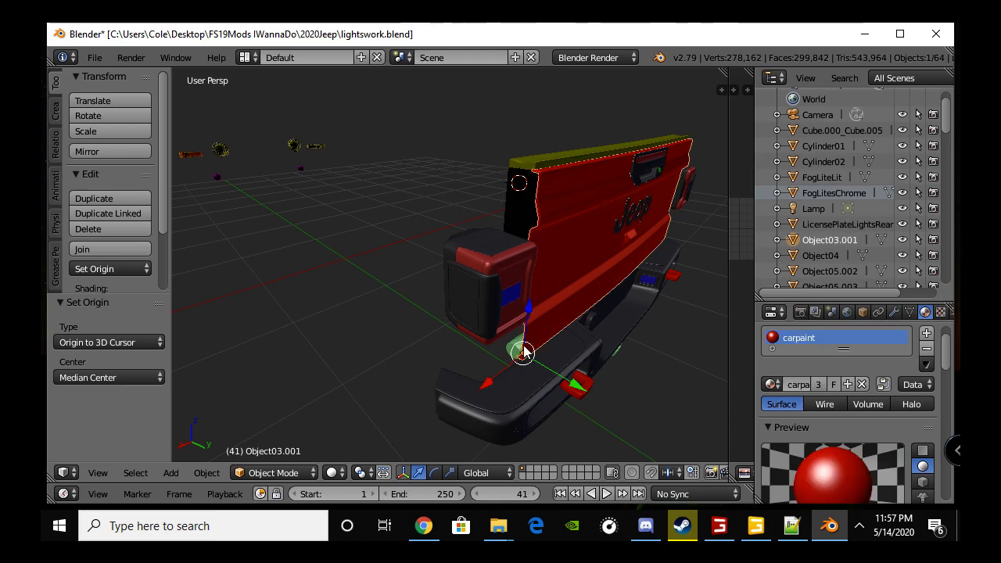
pyautogui.rightClick(590, 157)
pyautogui.rightClick(650, 171)
pyautogui.rightClick(654, 158)
pyautogui.rightClick(662, 161)
pyautogui.rightClick(666, 170)
pyautogui.rightClick(681, 177)
pyautogui.rightClick(594, 165)
pyautogui.rightClick(593, 165)
# - Select the rear bumper, the Jeep lettering and the tailgate handle to compare their origins at the lower hinge point
pyautogui.rightClick(646, 282)
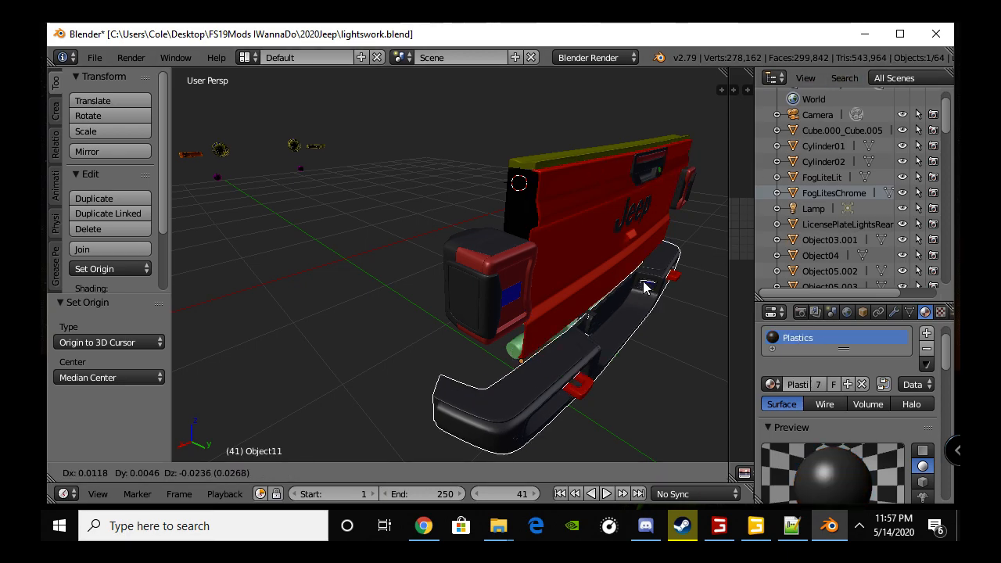
pyautogui.rightClick(644, 176)
pyautogui.rightClick(637, 209)
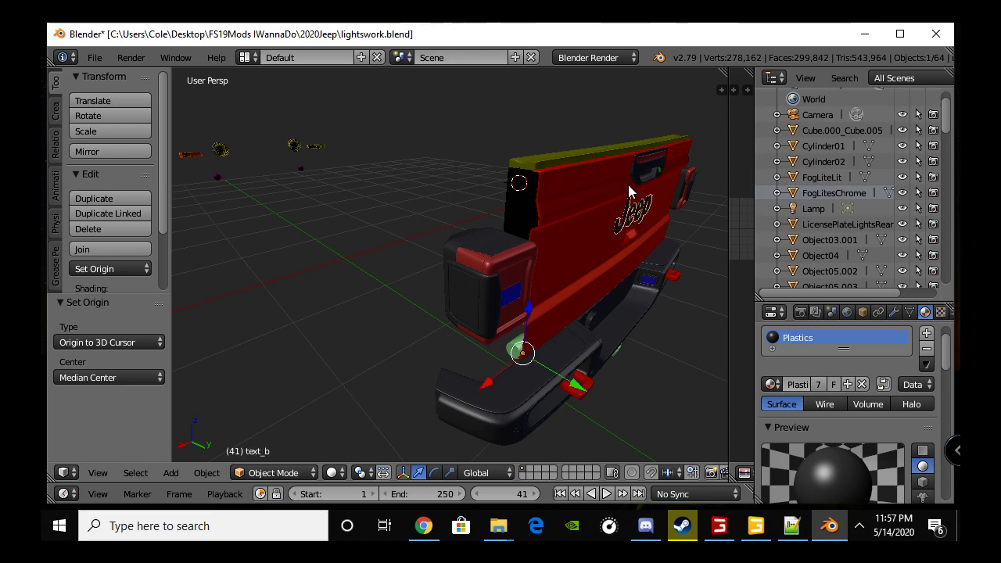
pyautogui.rightClick(633, 173)
pyautogui.rightClick(642, 210)
pyautogui.rightClick(646, 165)
pyautogui.rightClick(645, 167)
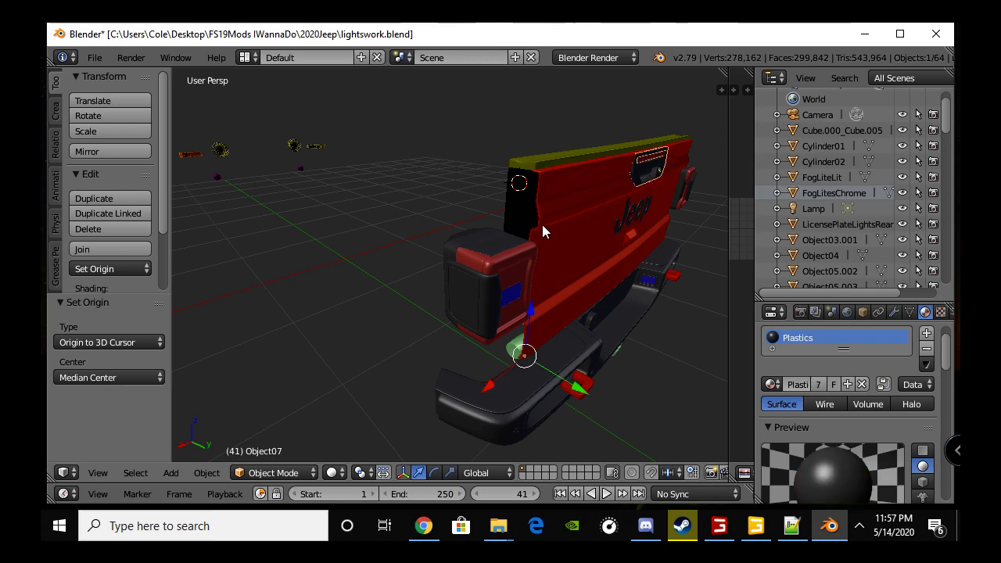
pyautogui.scroll(5, 571, 228)
pyautogui.scroll(-6, 570, 230)
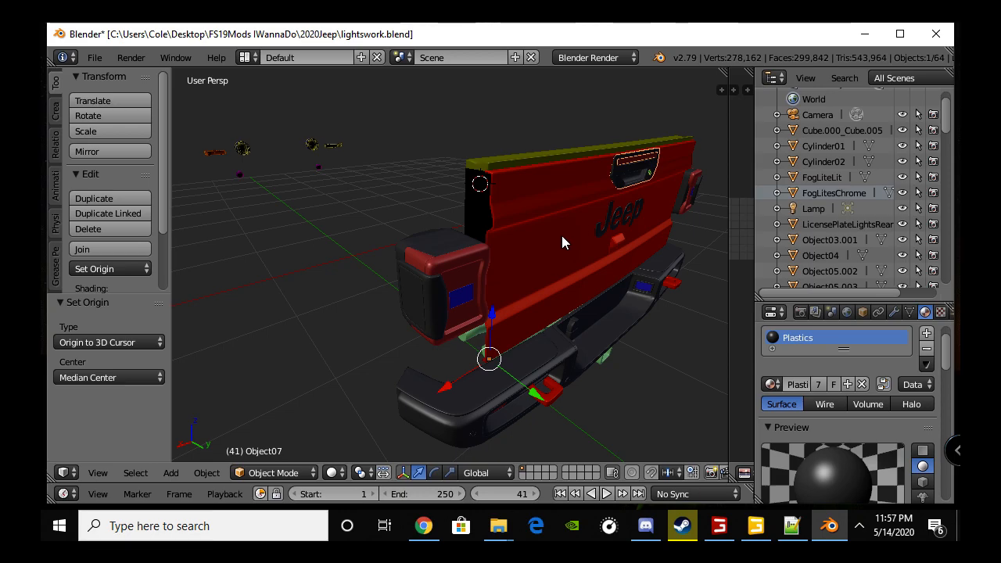
# - Close Blender and switch to GIANTS Editor, where Coles2020Jeep.i3d is open
pyautogui.click(933, 37)
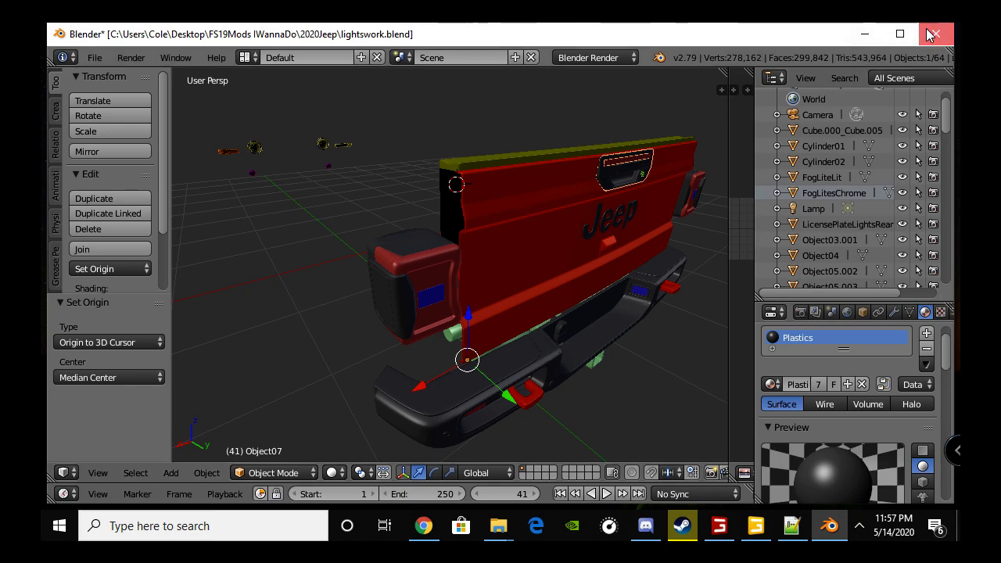
pyautogui.click(520, 330)
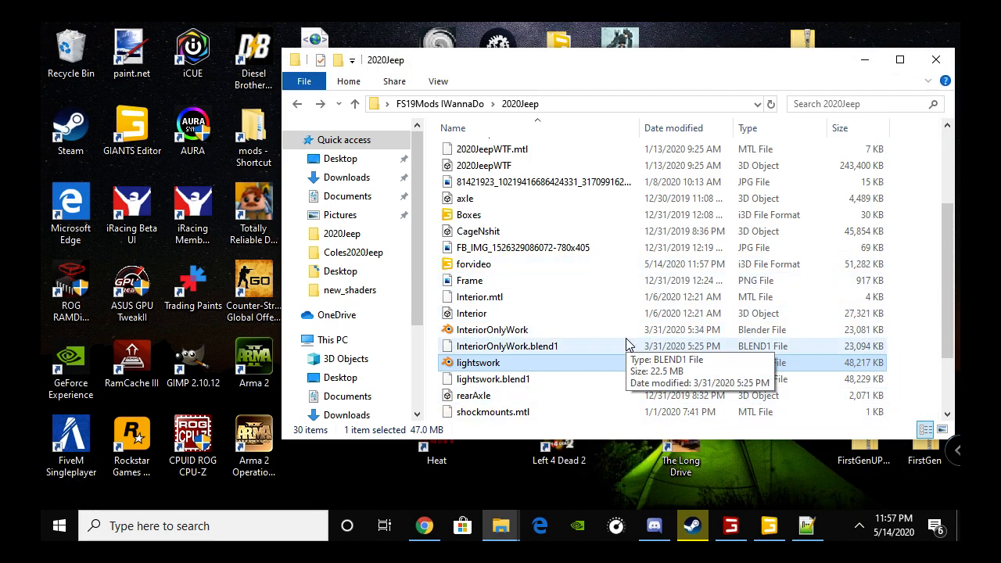
pyautogui.click(769, 526)
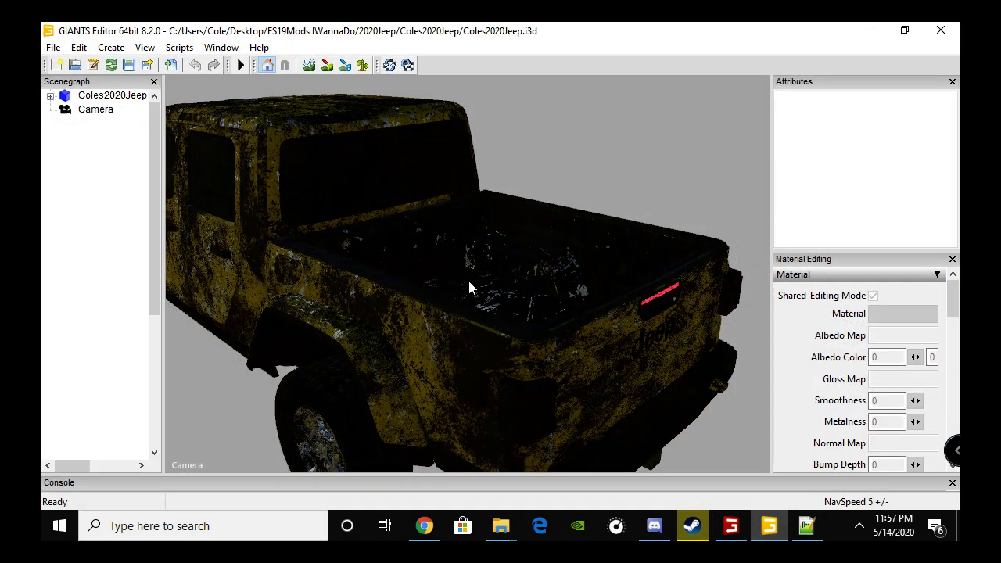
# - Expand the Coles2020Jeep and 2020Jeep nodes in the scene hierarchy and select the TailGate group
pyautogui.scroll(-3, 376, 252)
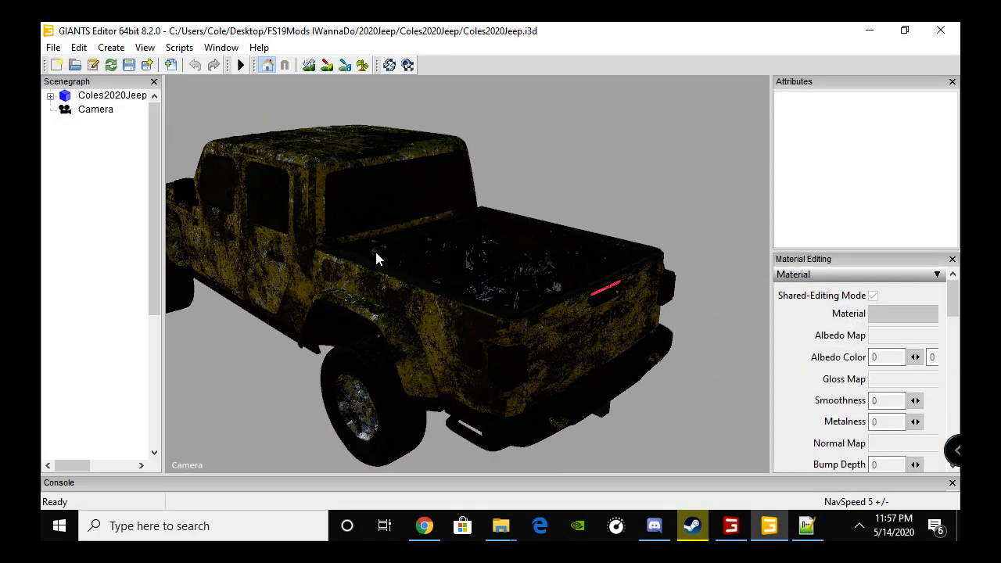
pyautogui.scroll(2, 376, 252)
pyautogui.scroll(-3, 376, 252)
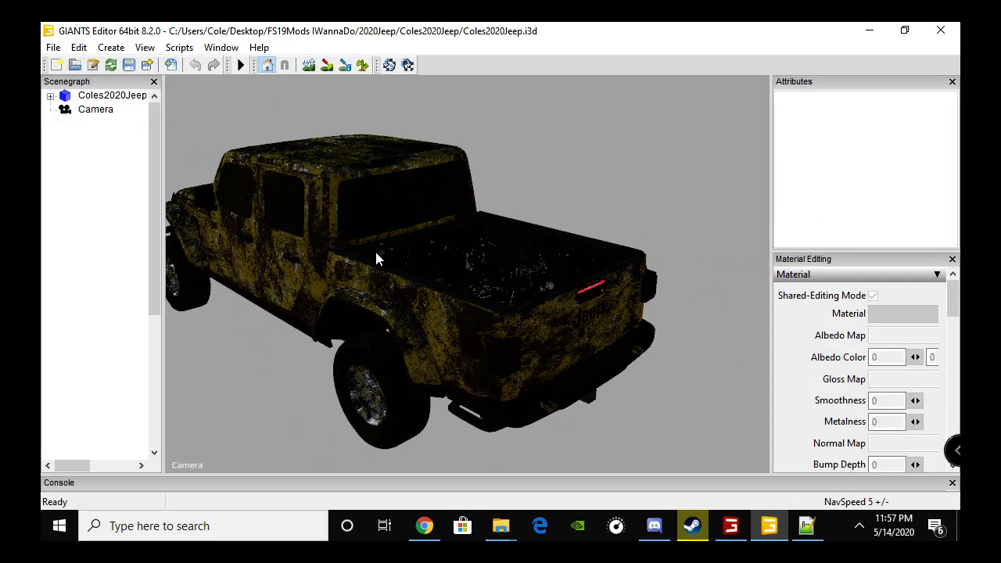
pyautogui.click(50, 95)
pyautogui.click(65, 110)
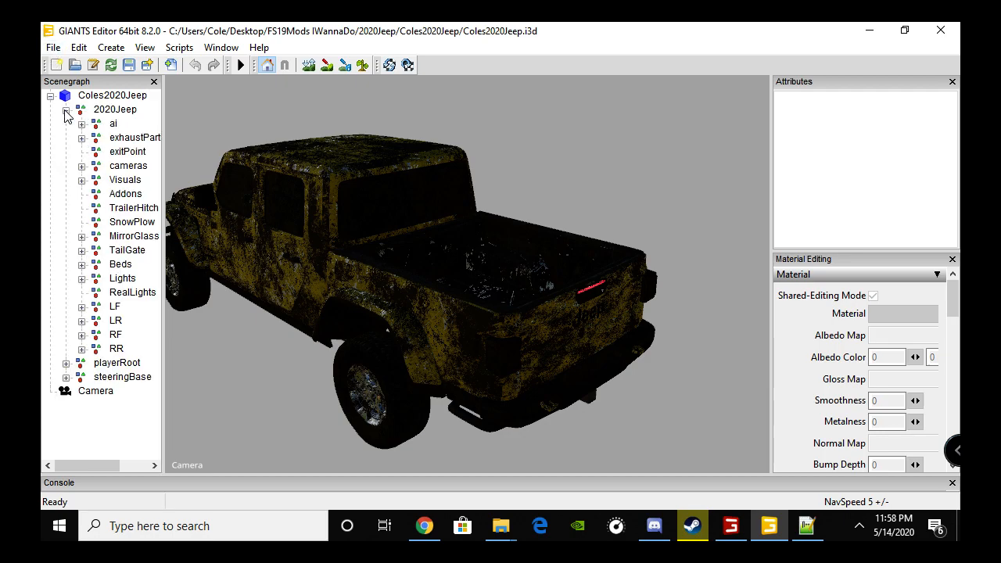
pyautogui.click(124, 252)
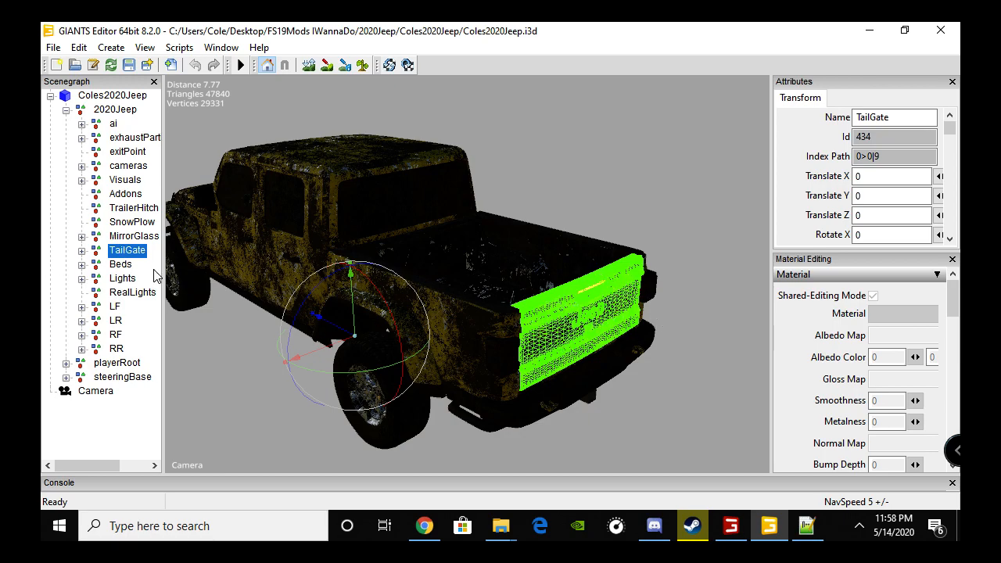
# - Create a new transform group at the scene root and select it
pyautogui.click(53, 47)
pyautogui.moveTo(94, 45)
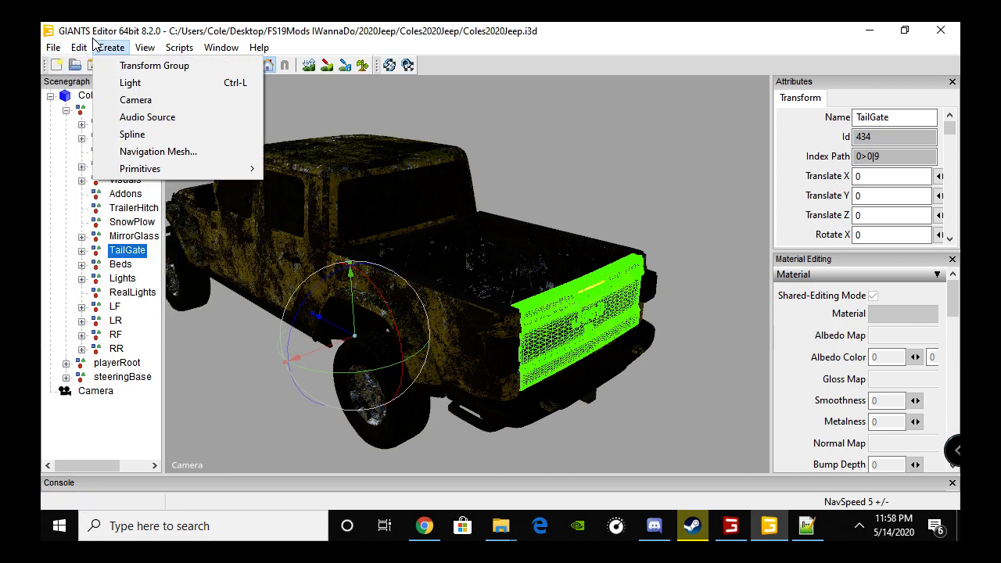
pyautogui.click(118, 66)
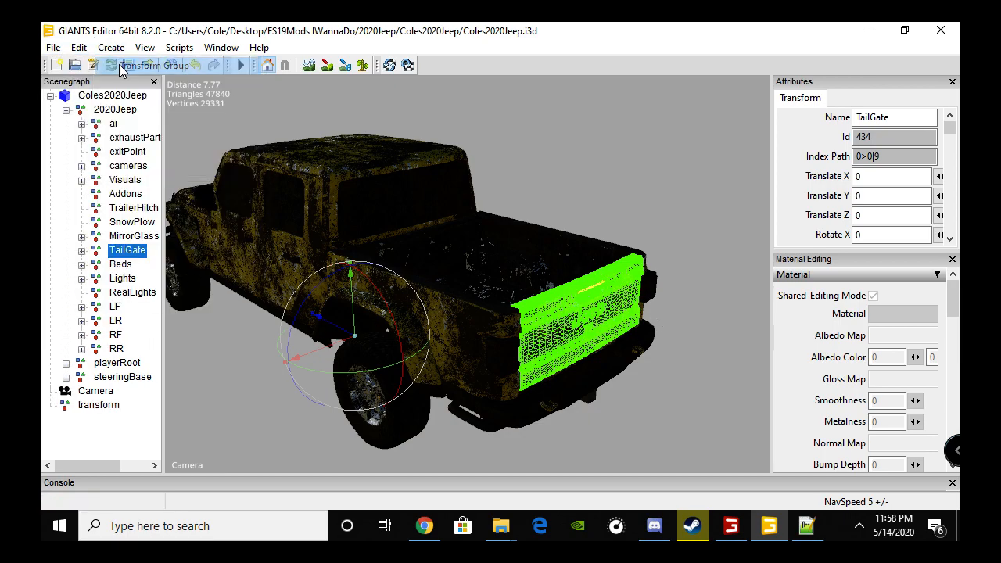
pyautogui.click(100, 407)
# - Import the forvideo I3D file from the 2020Jeep folder into the scene
pyautogui.click(54, 46)
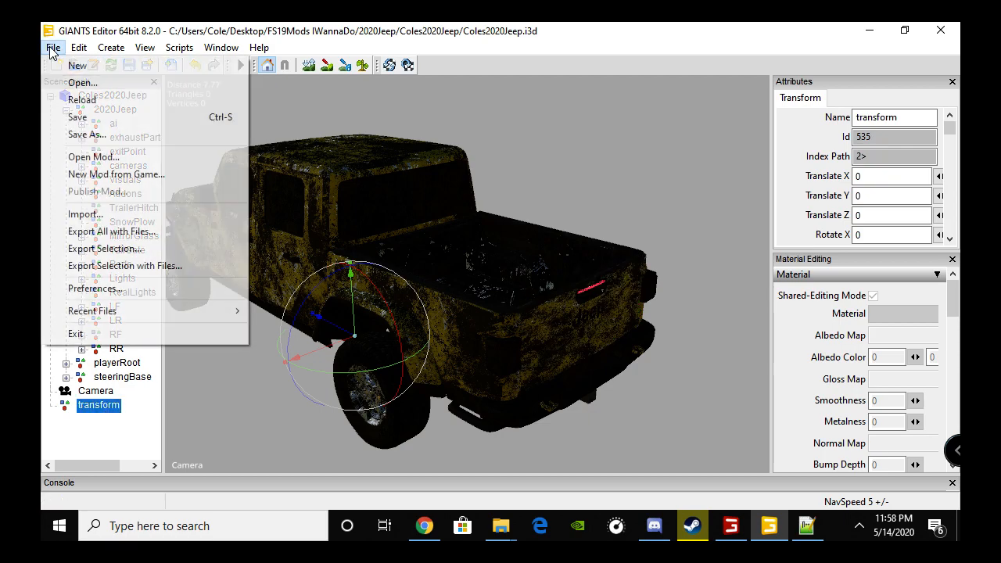
pyautogui.click(84, 214)
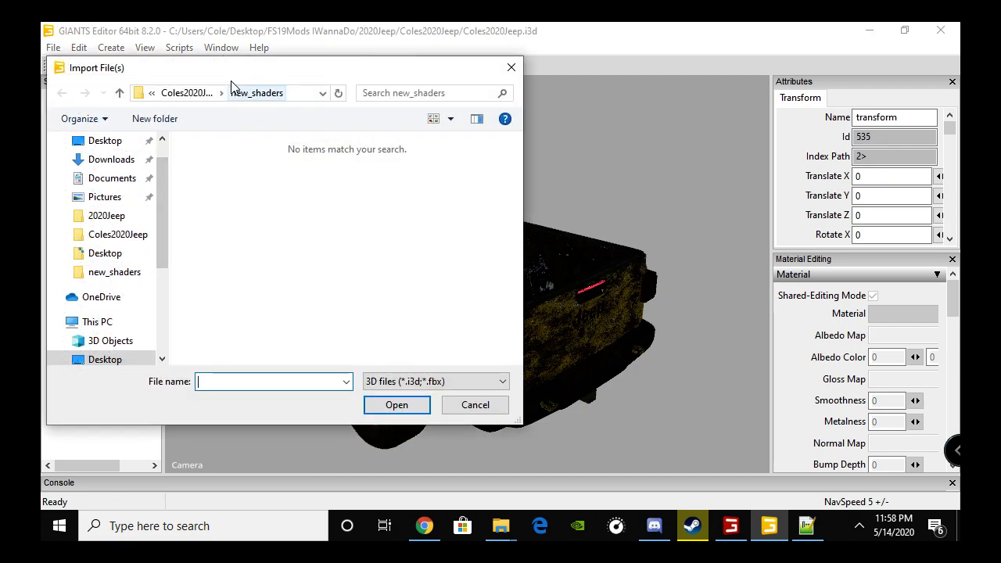
pyautogui.click(186, 92)
pyautogui.click(227, 296)
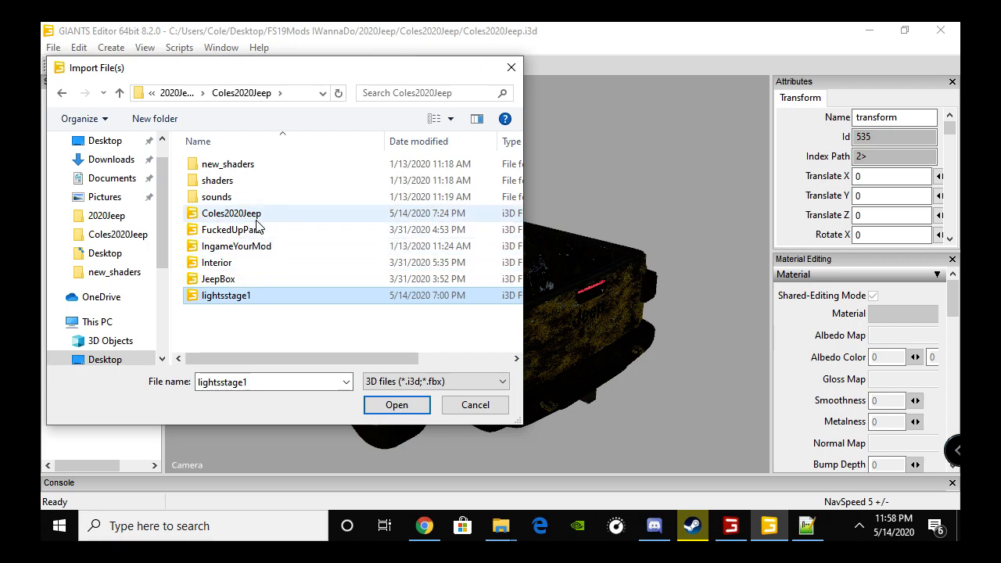
pyautogui.click(61, 94)
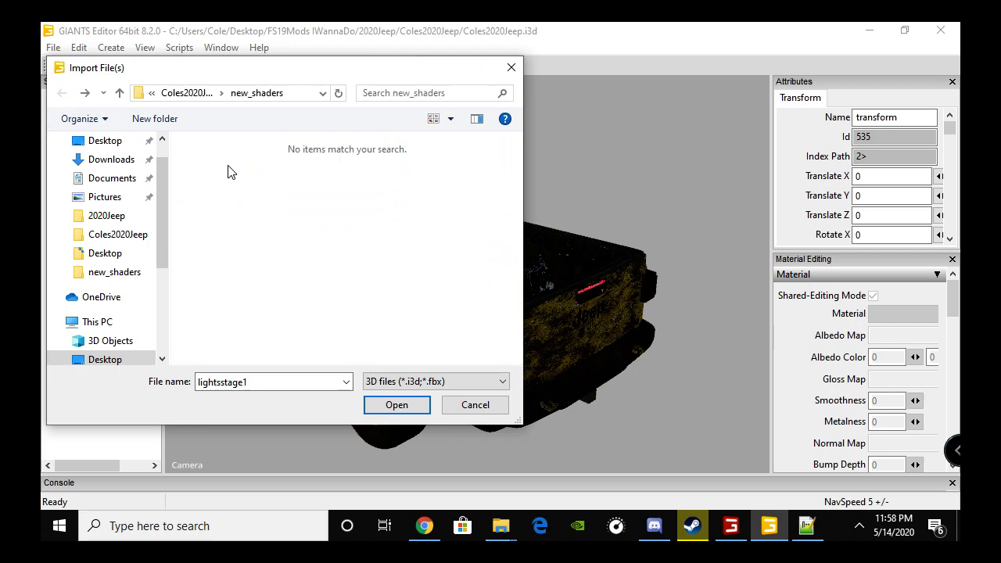
pyautogui.click(119, 93)
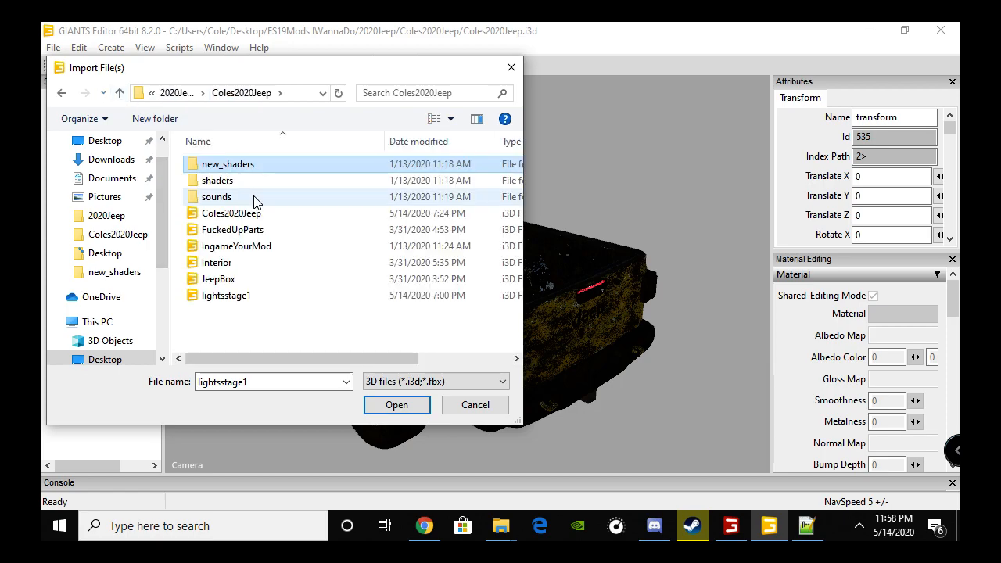
pyautogui.click(177, 93)
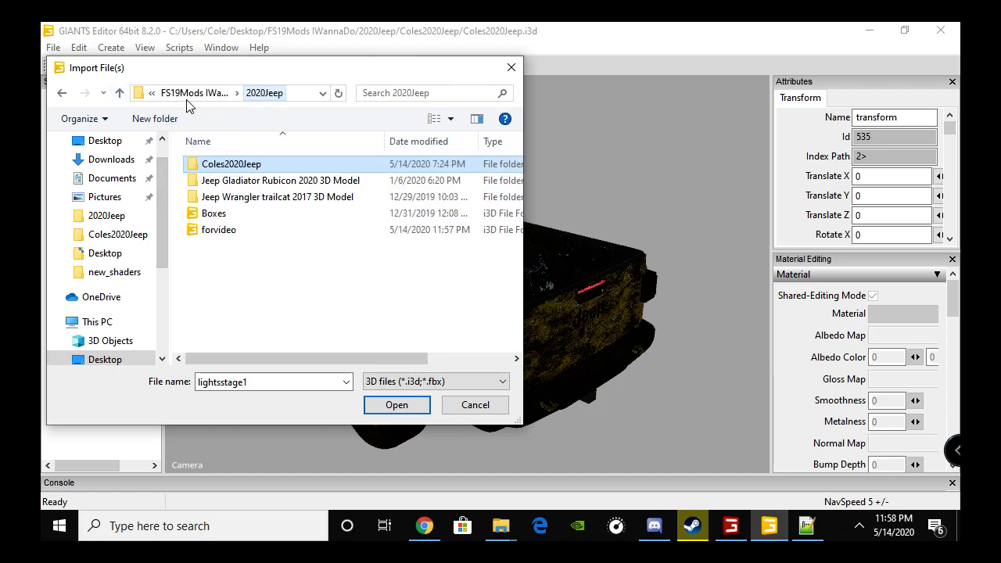
pyautogui.click(242, 230)
pyautogui.click(391, 408)
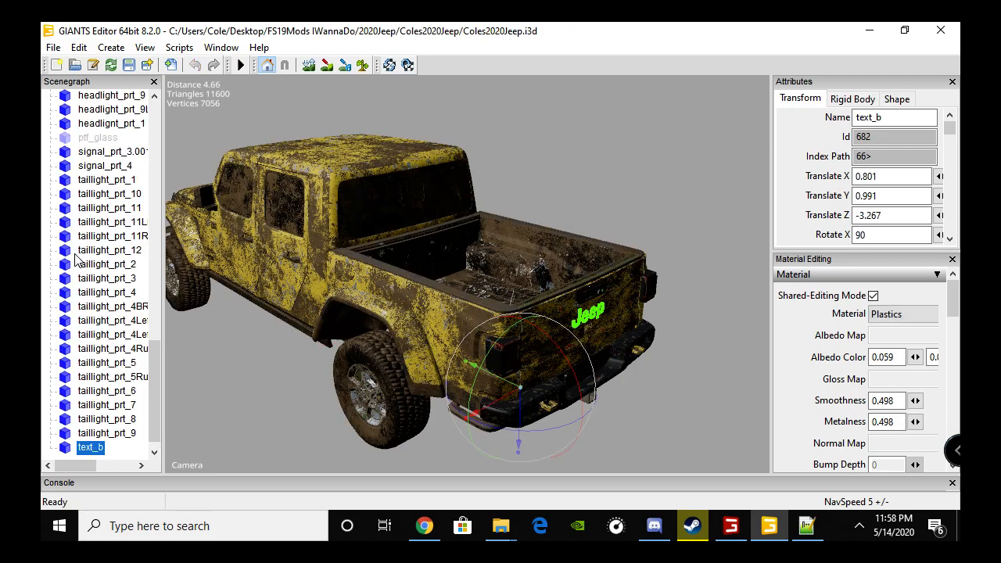
# - Find Cylinder01 and Cylinder02 among the imported objects and move both into the new transform group
pyautogui.scroll(-1, 84, 303)
pyautogui.scroll(15, 82, 352)
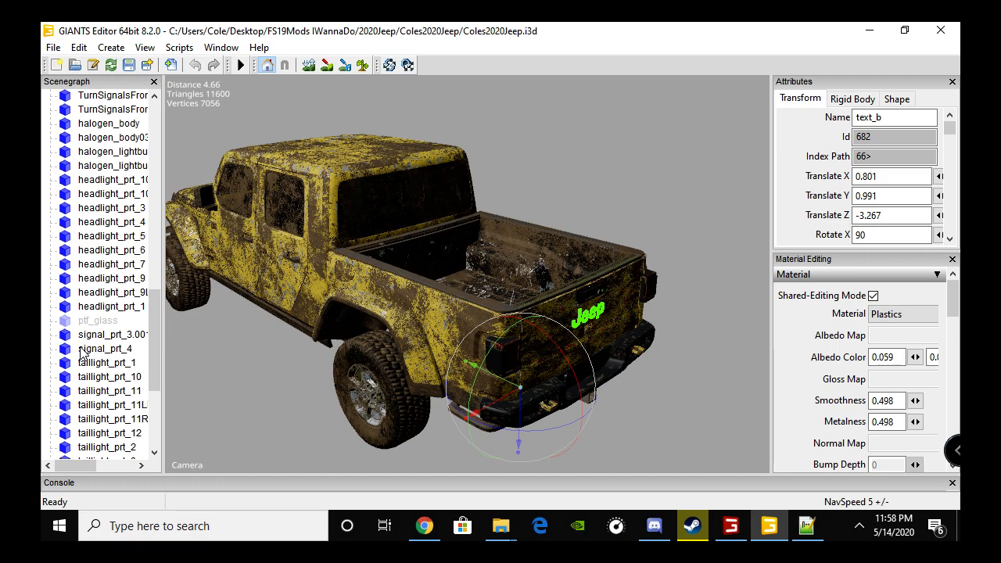
pyautogui.scroll(3, 82, 352)
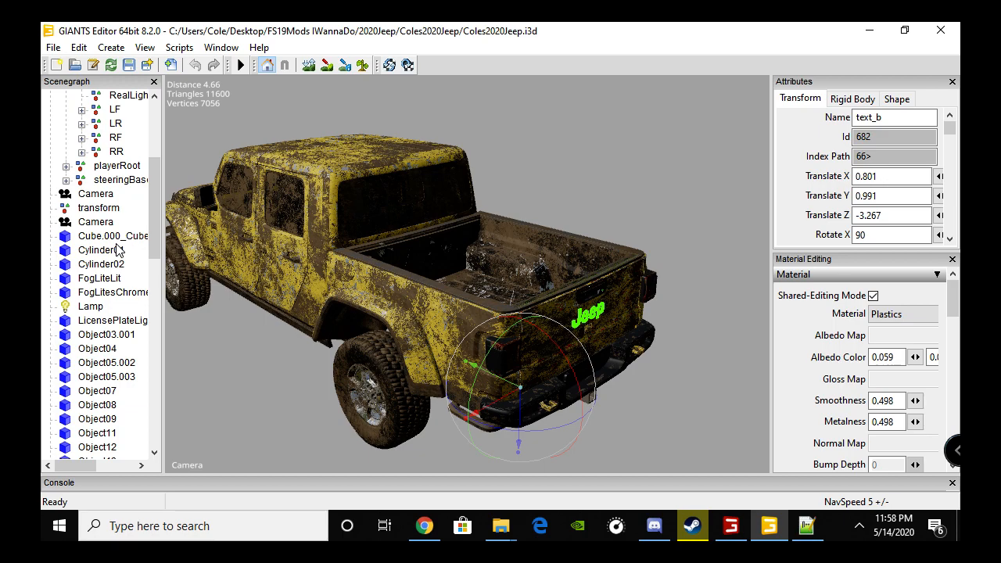
pyautogui.click(117, 241)
pyautogui.press('Down')
pyautogui.press('Down')
pyautogui.press('Up')
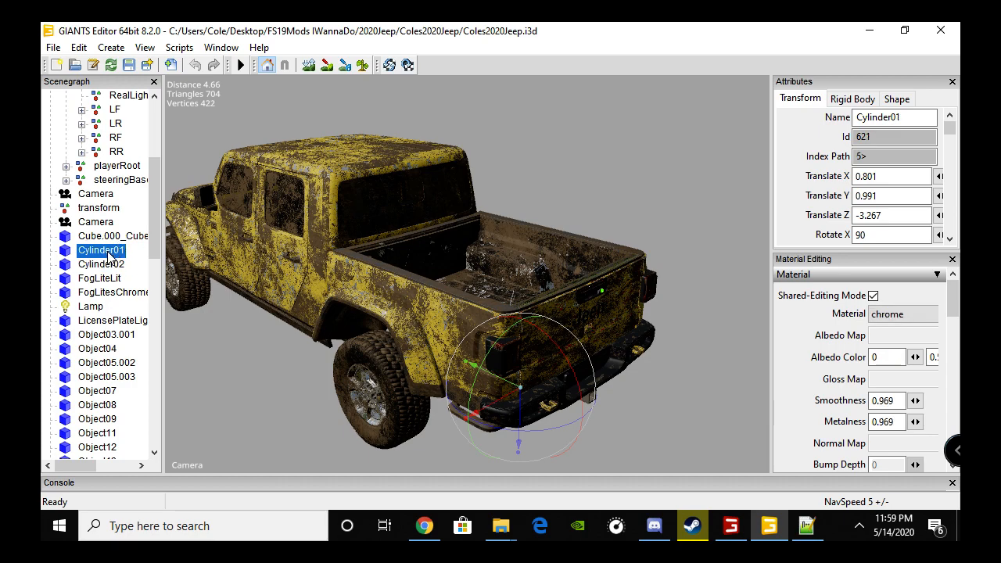
pyautogui.press('Down')
pyautogui.press('Up')
pyautogui.keyDown('shift'); pyautogui.click(108, 265); pyautogui.keyUp('shift')
pyautogui.hotkey('ctrl', 'x')
pyautogui.click(106, 254)
pyautogui.keyDown('shift'); pyautogui.click(108, 269); pyautogui.keyUp('shift')
pyautogui.press('Delete')
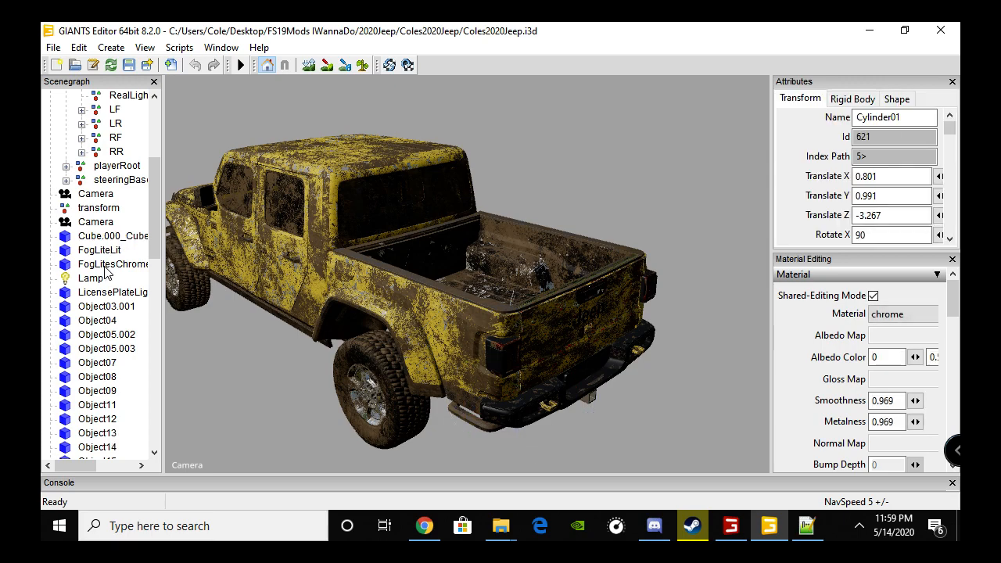
pyautogui.click(98, 209)
pyautogui.hotkey('ctrl', 'v')
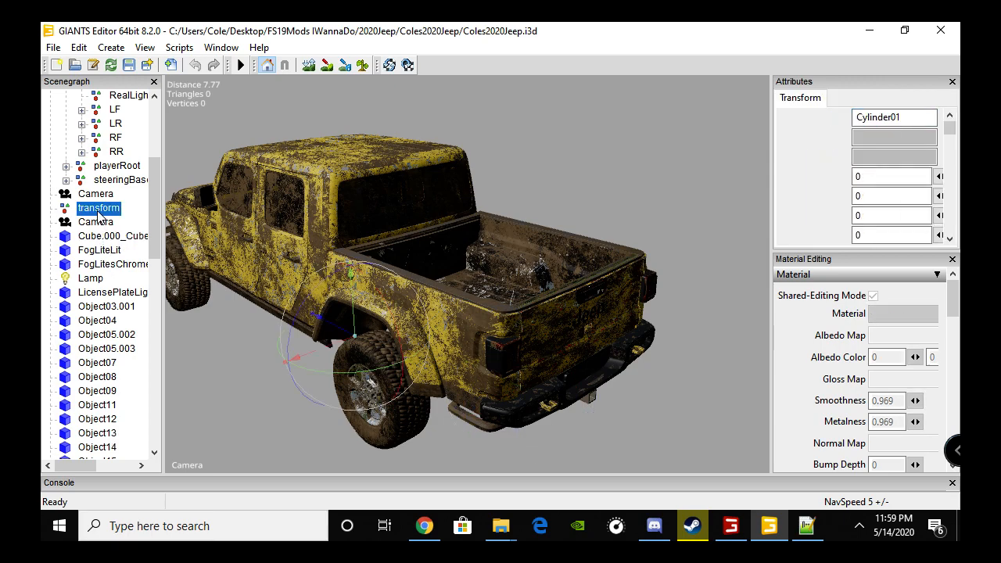
# - Identify the imported tailgate panel Object03.001 and move it into the transform group
pyautogui.click(101, 322)
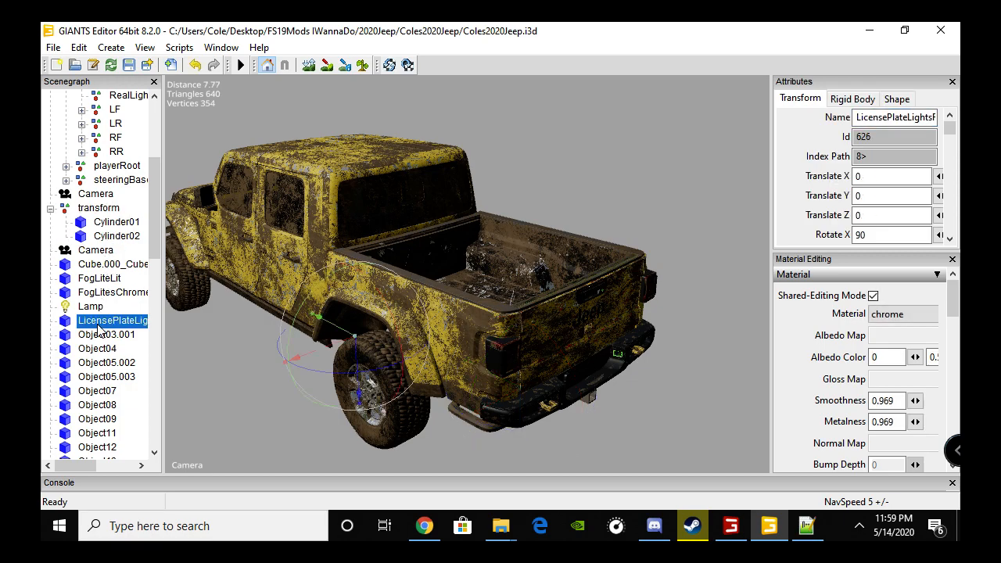
pyautogui.press('Down')
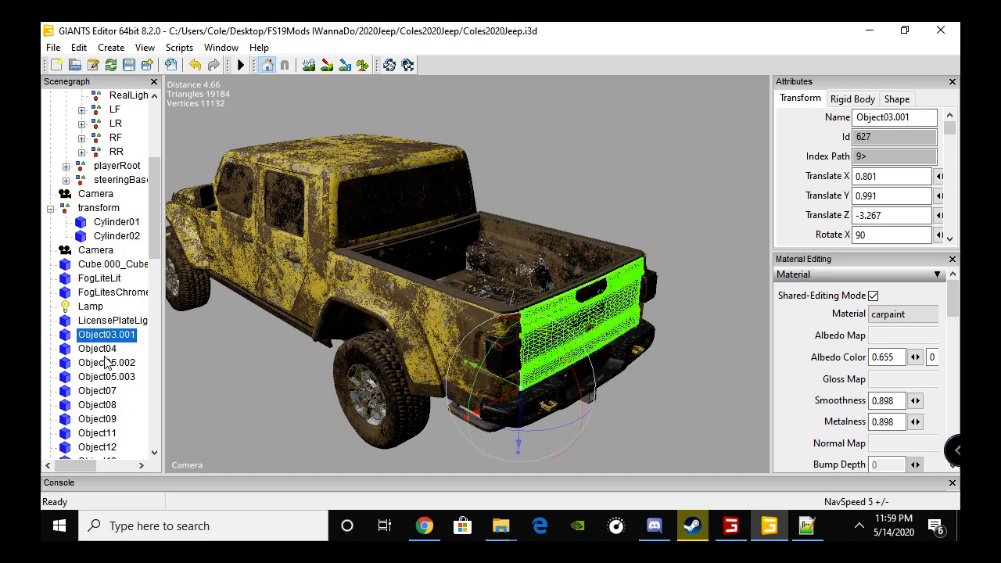
pyautogui.click(100, 350)
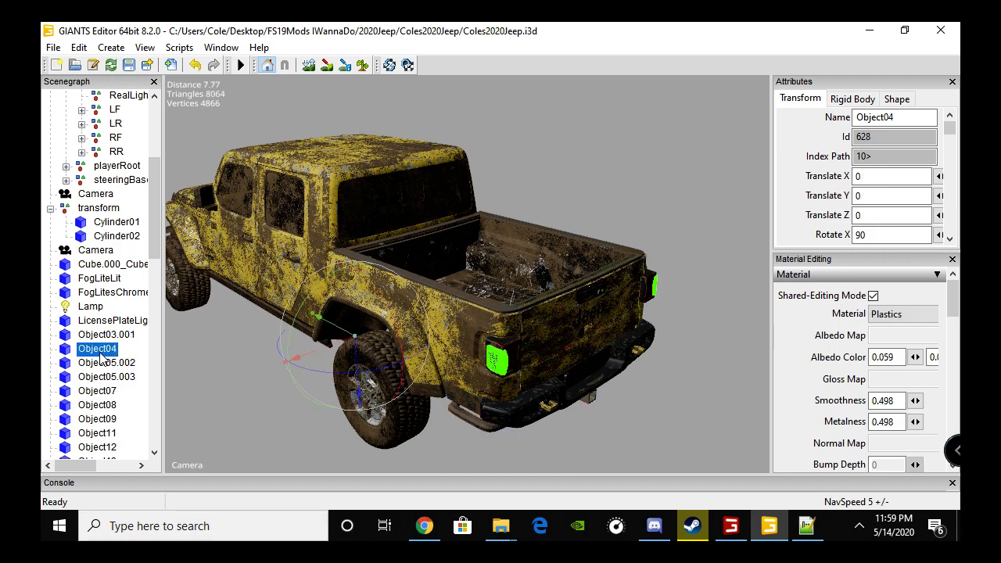
pyautogui.press('Up')
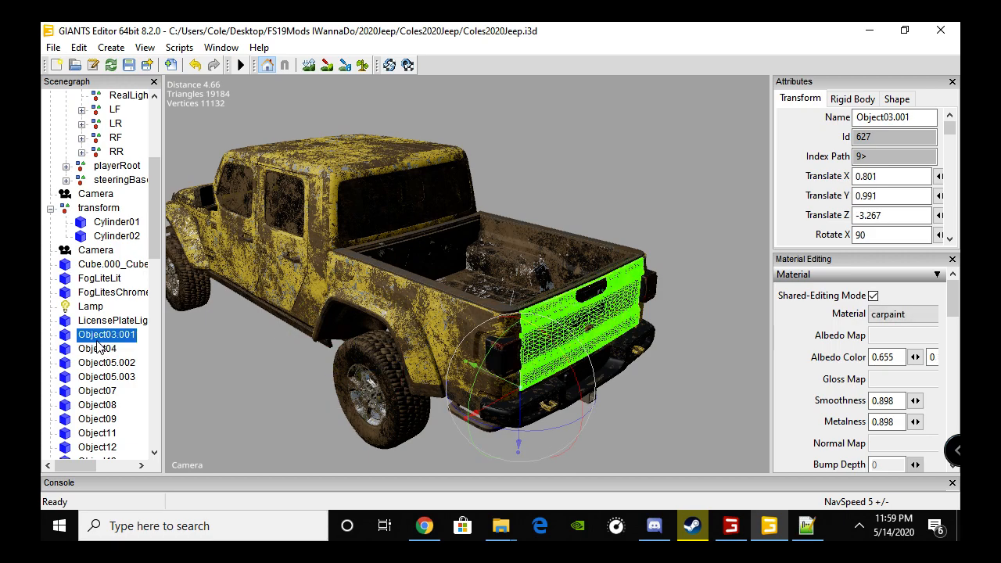
pyautogui.press('Delete')
pyautogui.click(97, 208)
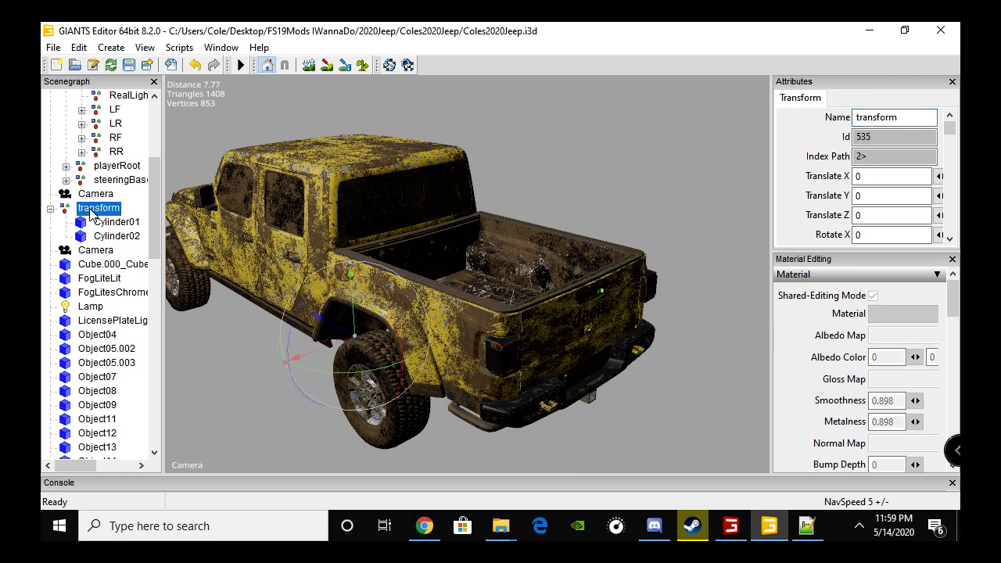
pyautogui.hotkey('ctrl', 'v')
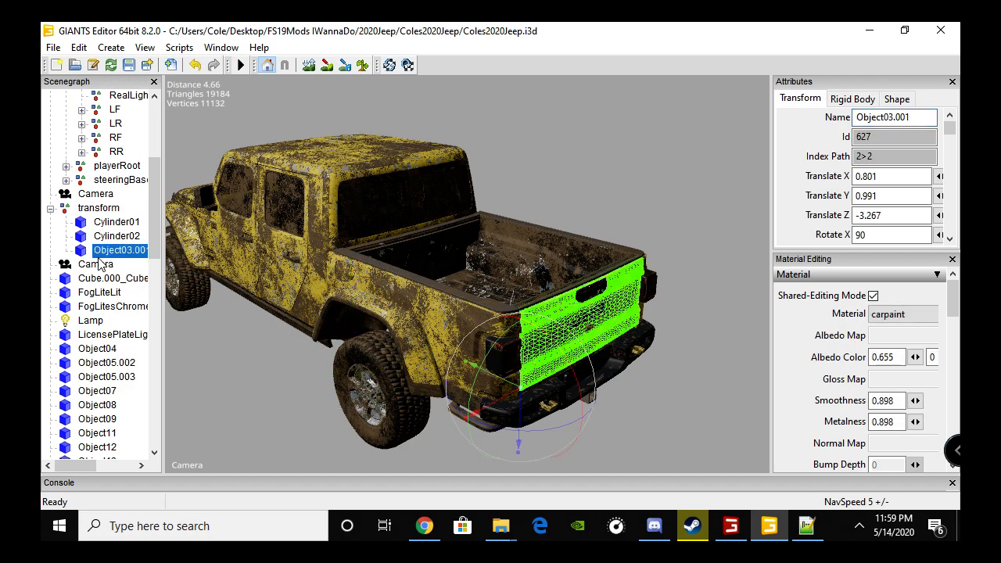
# - Delete the imported license plate lights and the Object04 taillight part, and select Object05.002
pyautogui.click(101, 334)
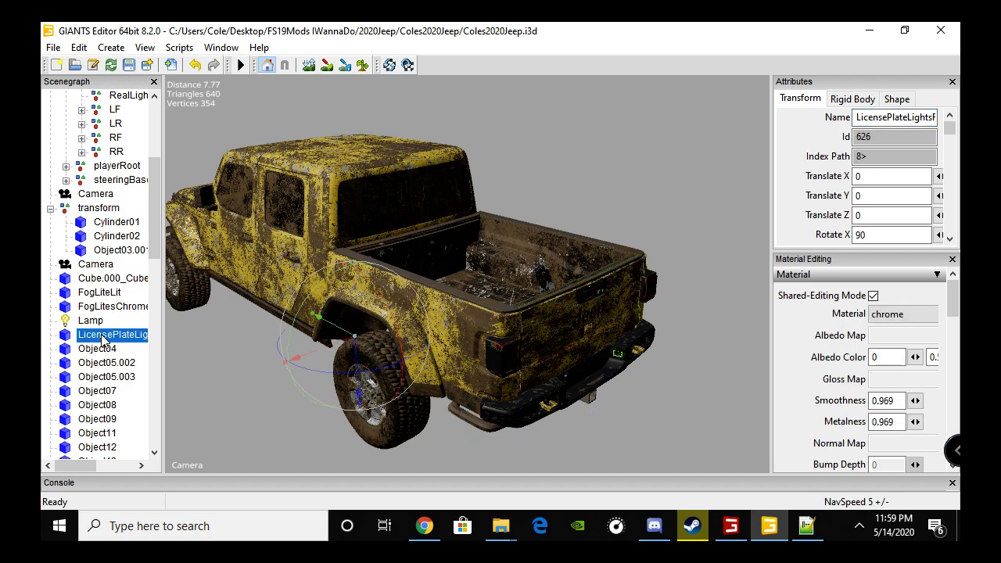
pyautogui.press('Delete')
pyautogui.click(102, 335)
pyautogui.press('Delete')
pyautogui.click(101, 335)
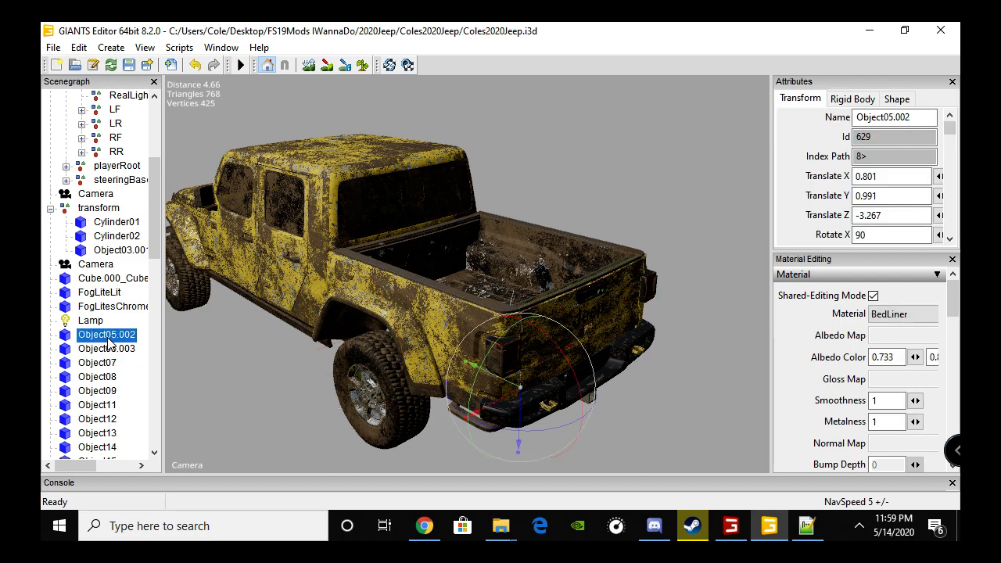
# - Pull the Object05.002 bed liner panel out behind the truck to inspect it, and undo the move
pyautogui.moveTo(501, 373); pyautogui.dragTo(675, 473)
pyautogui.scroll(10, 390, 322)
pyautogui.keyDown('alt'); pyautogui.moveTo(401, 333); pyautogui.dragTo(599, 350); pyautogui.keyUp('alt')
pyautogui.scroll(-4, 600, 351)
pyautogui.scroll(-5, 599, 350)
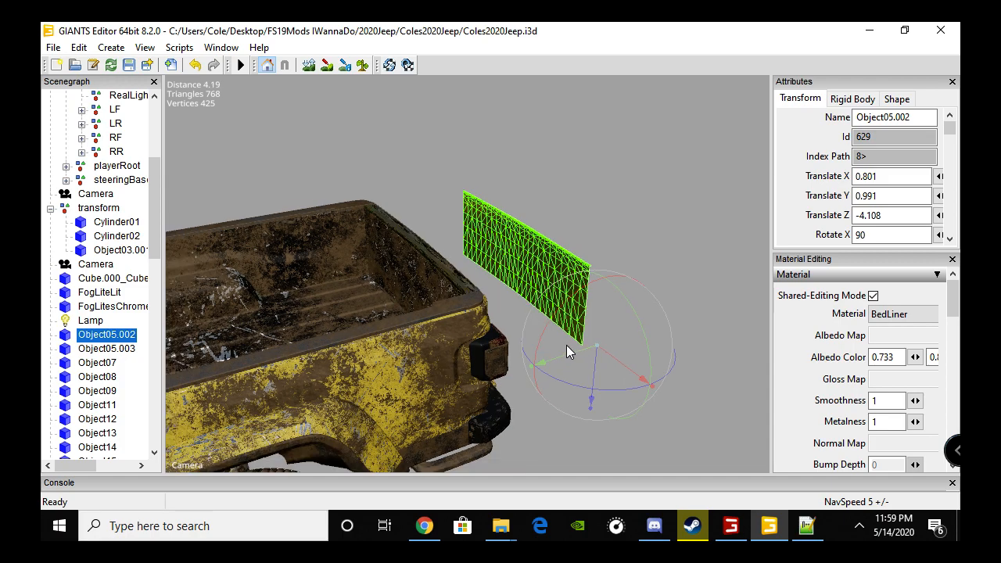
pyautogui.hotkey('ctrl', 'z')
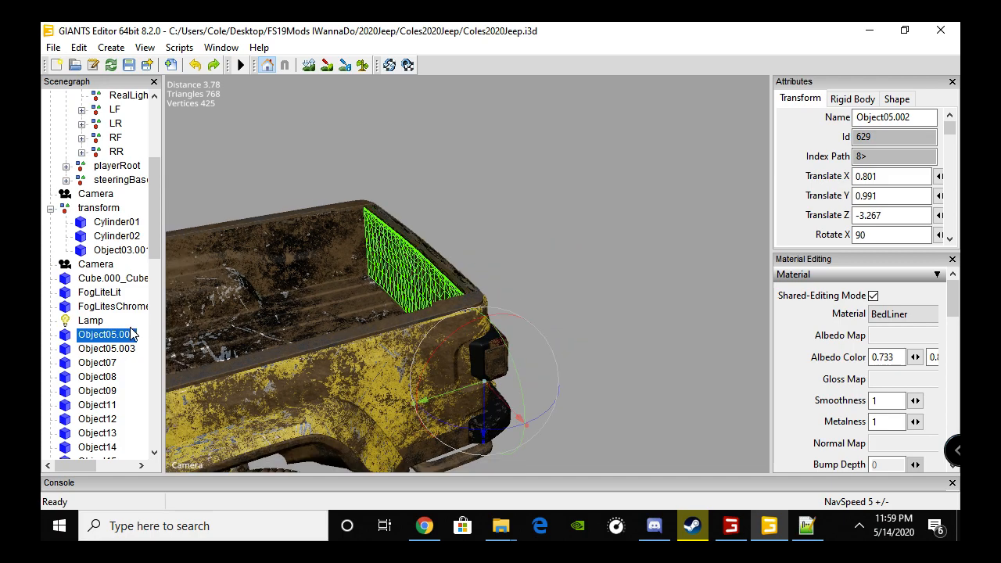
# - Move the Object05.002 bed liner panel into the transform group
pyautogui.hotkey('ctrl', 'x')
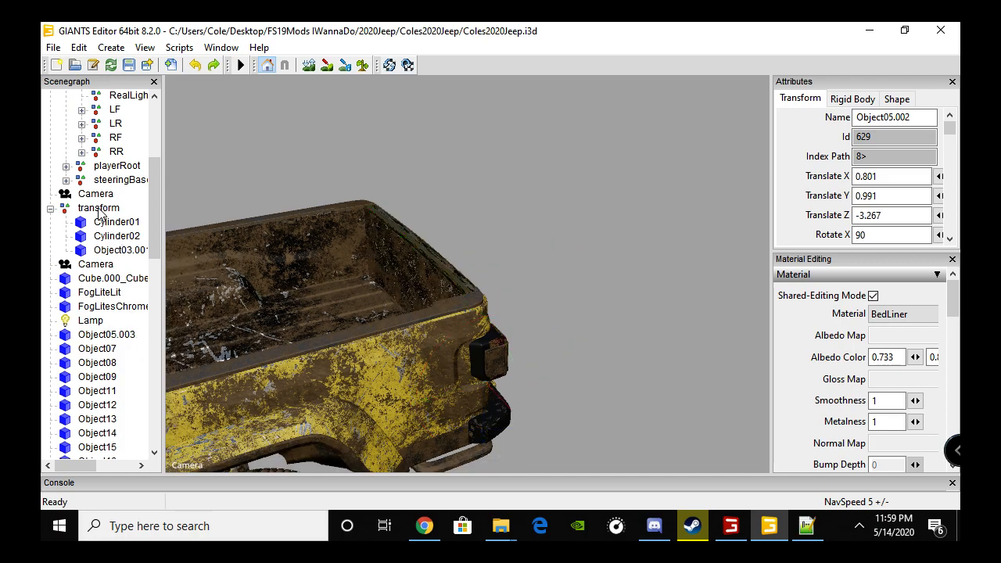
pyautogui.click(96, 199)
pyautogui.click(96, 210)
pyautogui.click(95, 212)
pyautogui.hotkey('ctrl', 'v')
# - Hide the original TailGate group under 2020Jeep by turning off its visibility
pyautogui.scroll(8, 374, 295)
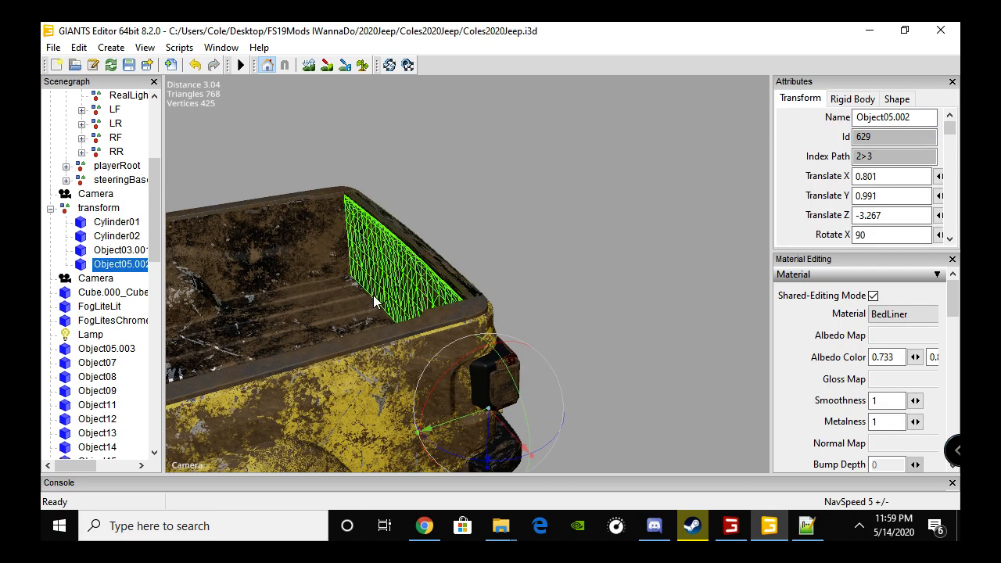
pyautogui.keyDown('alt'); pyautogui.moveTo(387, 290); pyautogui.dragTo(297, 291); pyautogui.keyUp('alt')
pyautogui.scroll(-5, 298, 293)
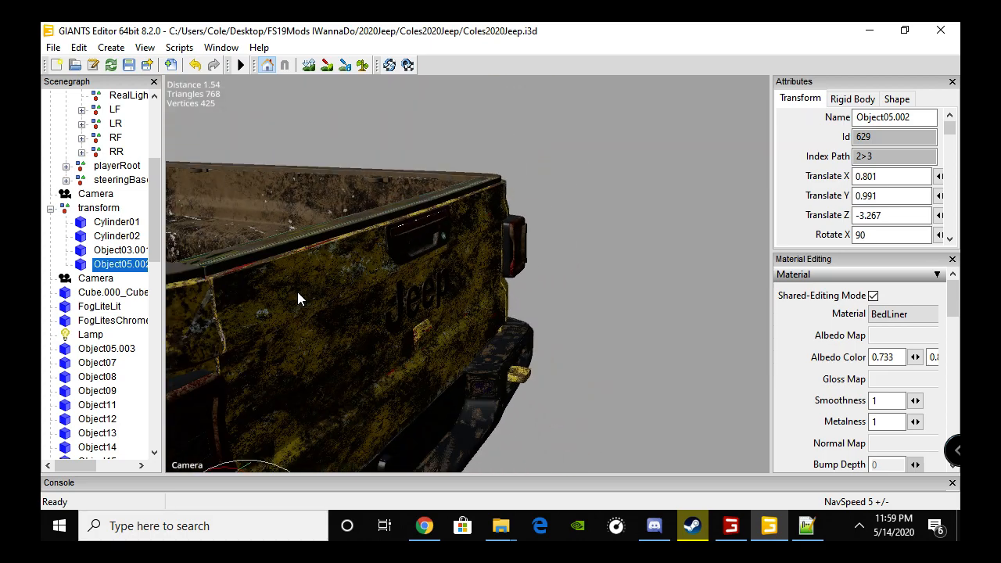
pyautogui.scroll(2, 49, 152)
pyautogui.scroll(5, 47, 156)
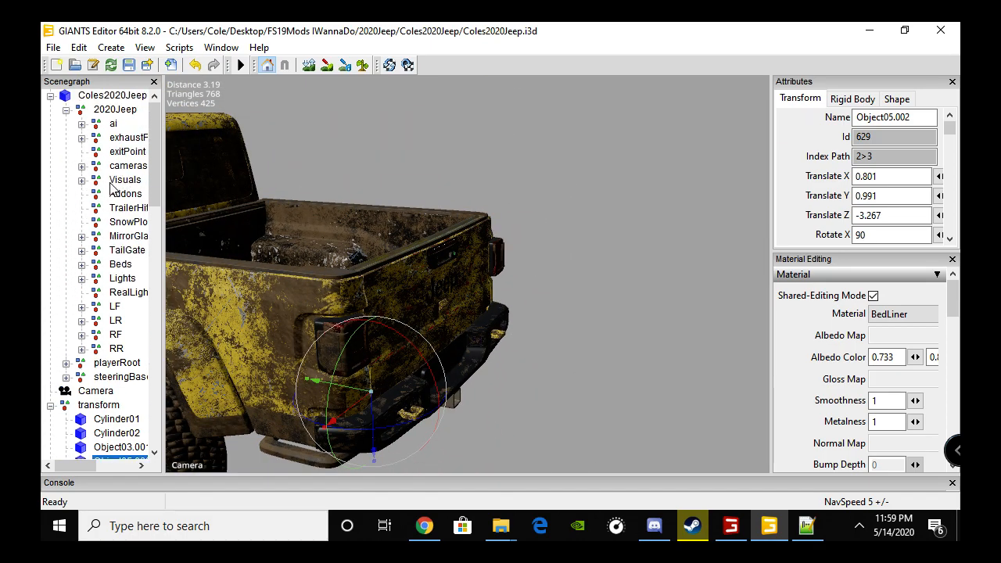
pyautogui.click(128, 254)
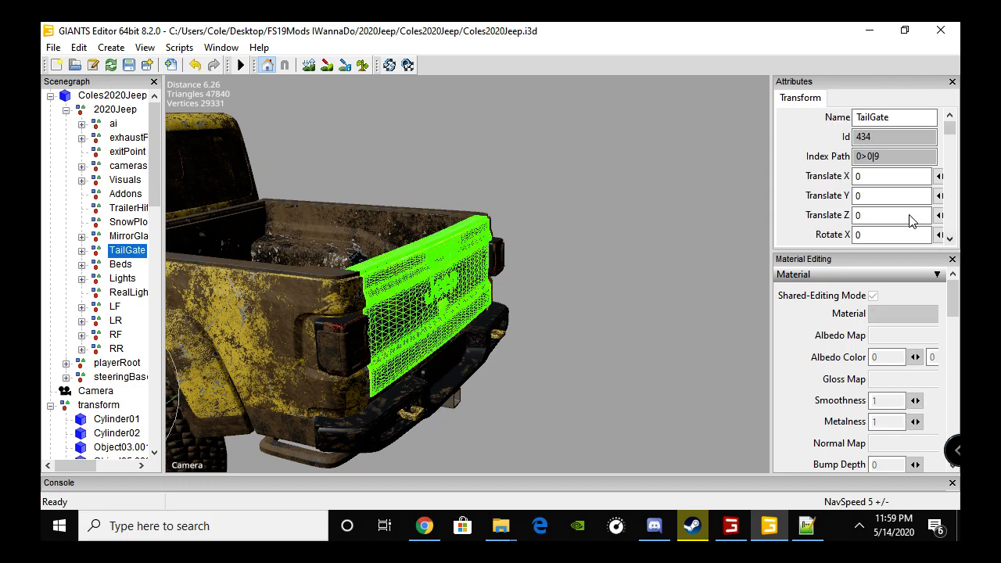
pyautogui.scroll(-3, 922, 229)
pyautogui.click(857, 209)
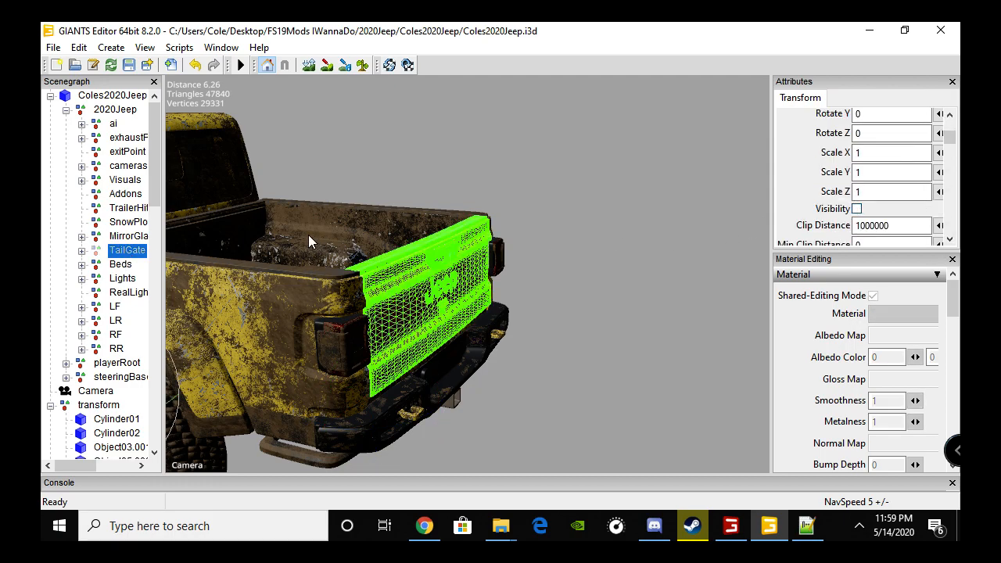
# - Delete the imported Cube.000, FogLiteLit, FogLitesChrome and Lamp objects from the scene root
pyautogui.scroll(-3, 106, 391)
pyautogui.click(107, 420)
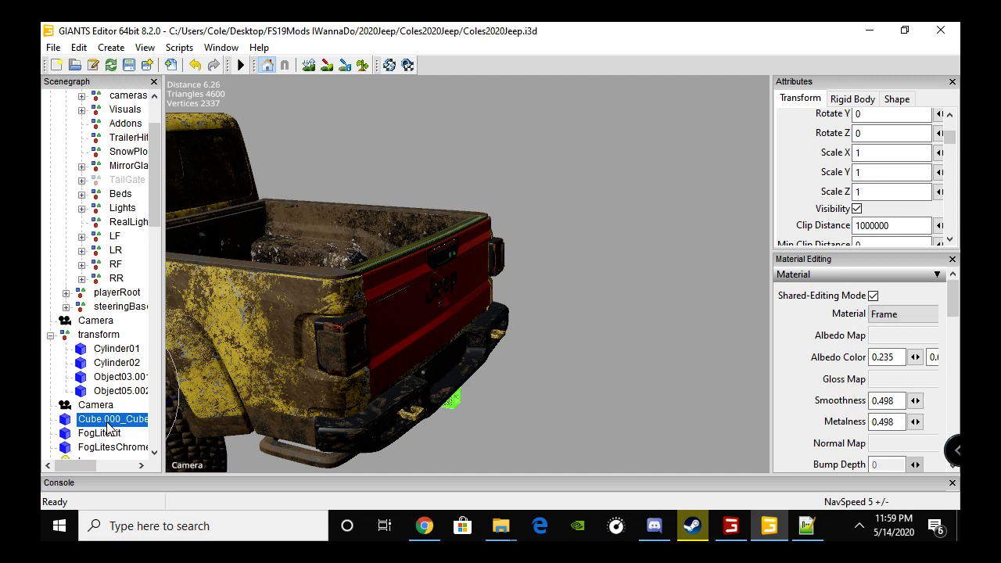
pyautogui.scroll(-3, 108, 422)
pyautogui.press('Down')
pyautogui.press('Down')
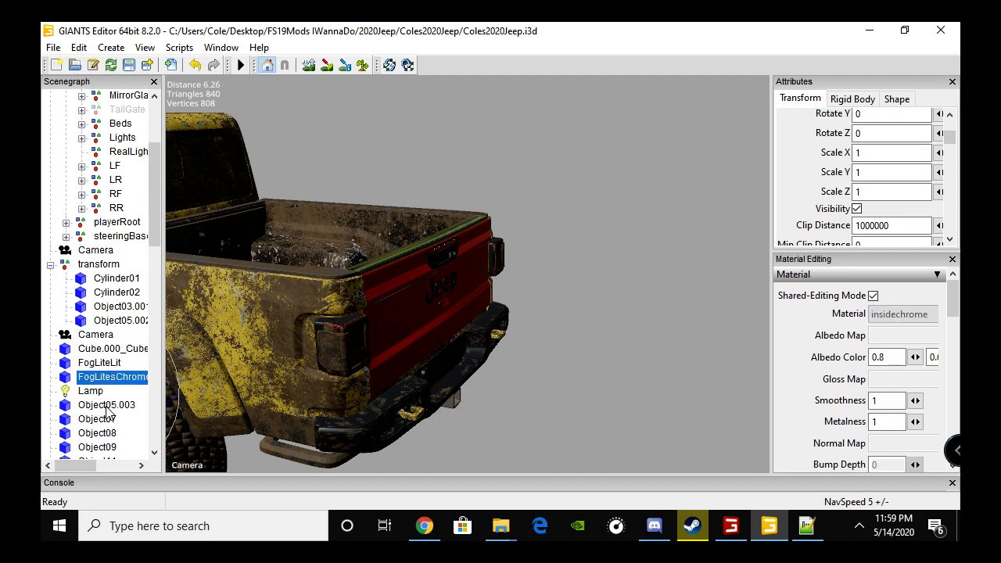
pyautogui.press('Up')
pyautogui.press('Up')
pyautogui.press('Delete')
pyautogui.click(105, 354)
pyautogui.press('Delete')
pyautogui.click(105, 354)
pyautogui.press('Delete')
pyautogui.click(104, 354)
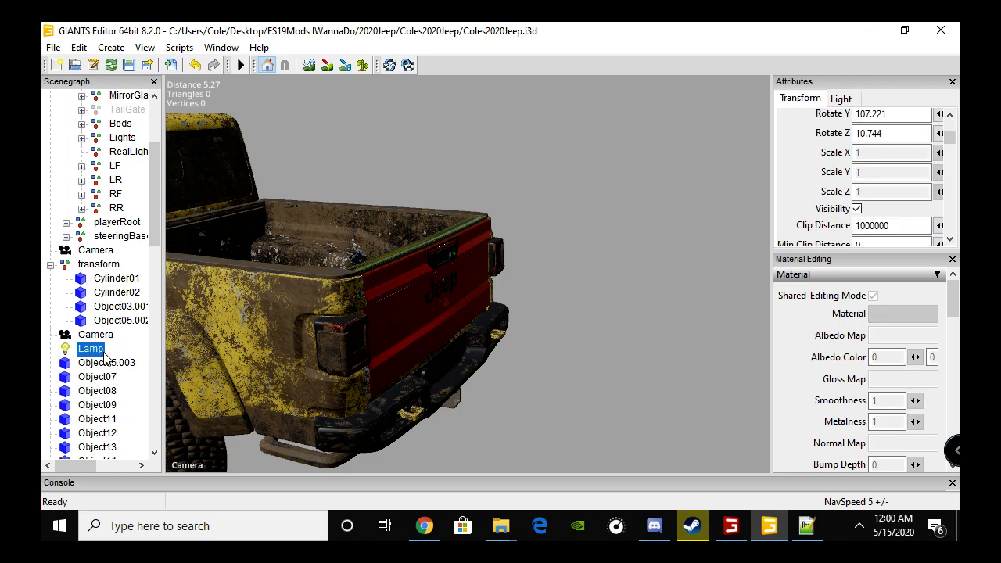
pyautogui.press('Delete')
# - Move the Object05.003 bed rail cap into the transform group
pyautogui.click(105, 353)
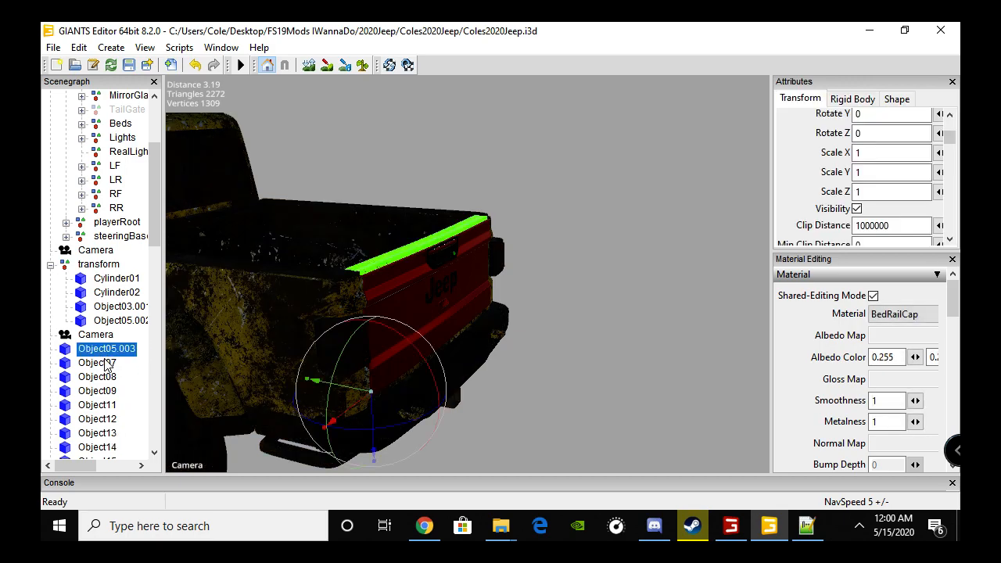
pyautogui.press('Delete')
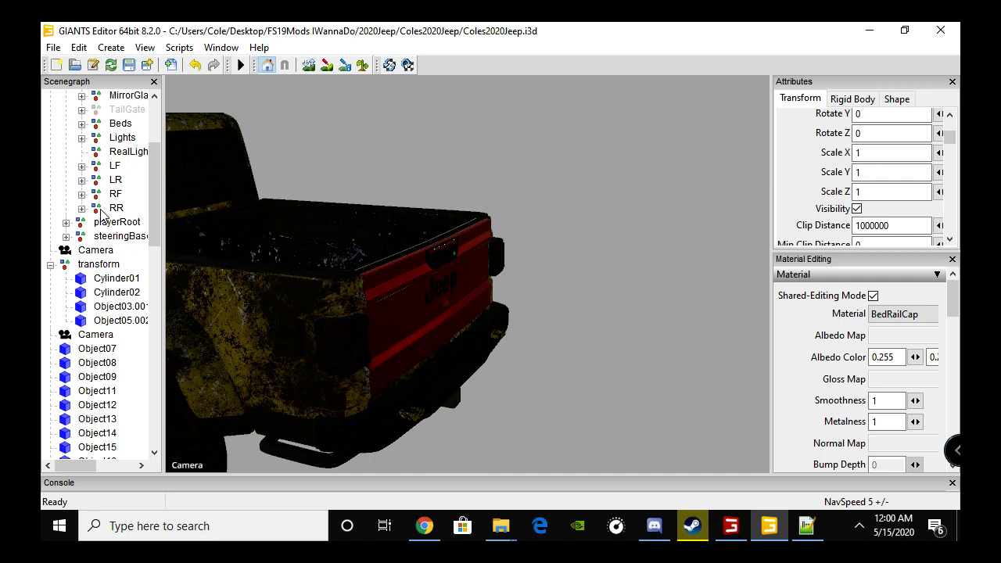
pyautogui.click(98, 264)
pyautogui.hotkey('ctrl', 'z')
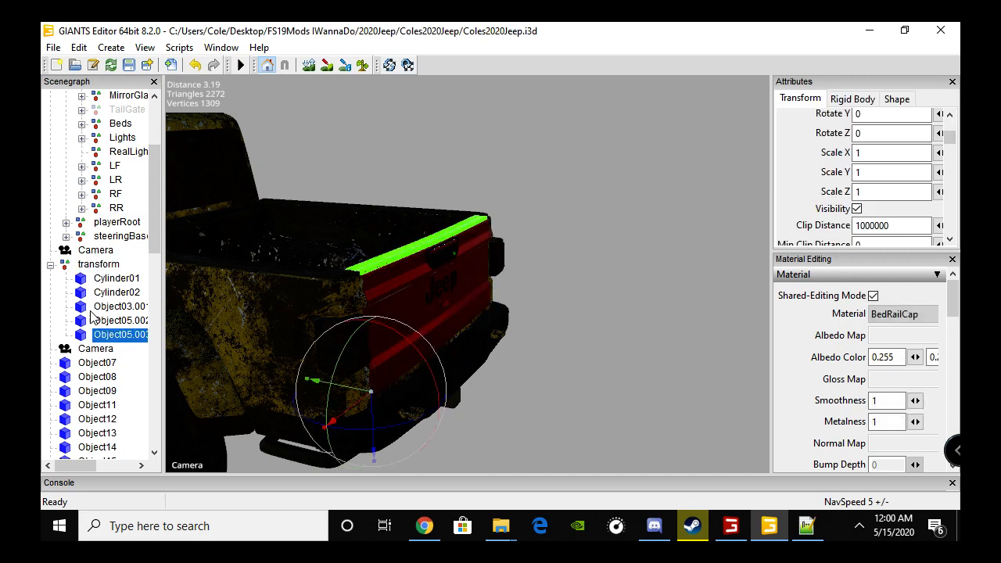
# - Check the Object07, Object08 and Object09 parts, and move the Object07 tailgate handle piece into the transform group
pyautogui.click(101, 364)
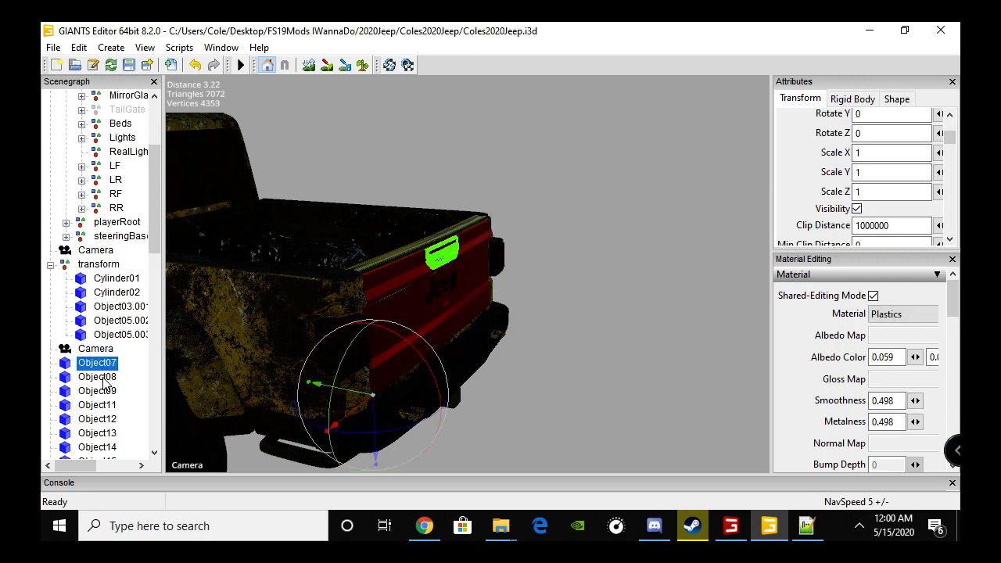
pyautogui.click(104, 379)
pyautogui.press('Down')
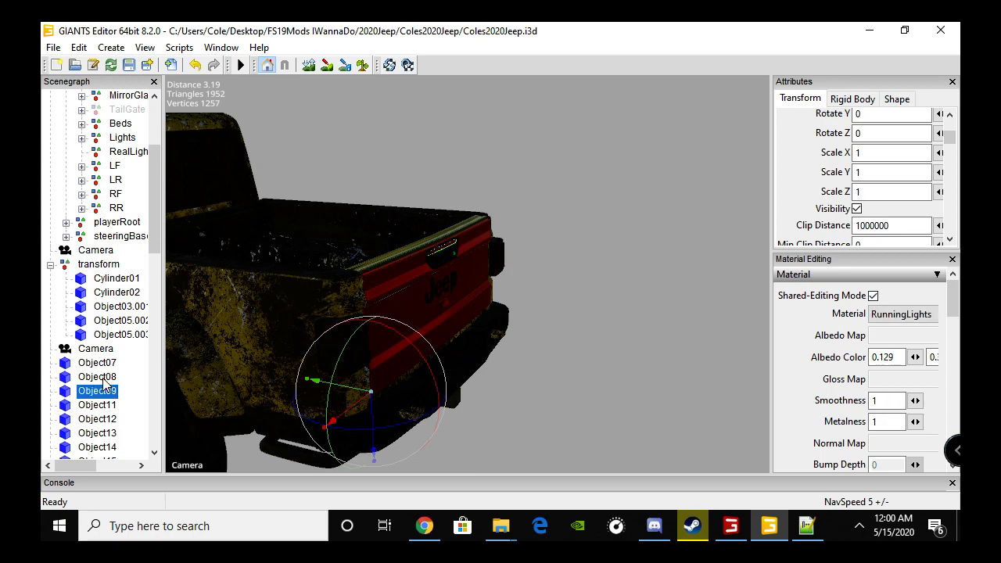
pyautogui.press('Down')
pyautogui.press('Up')
pyautogui.keyDown('shift'); pyautogui.click(102, 368); pyautogui.keyUp('shift')
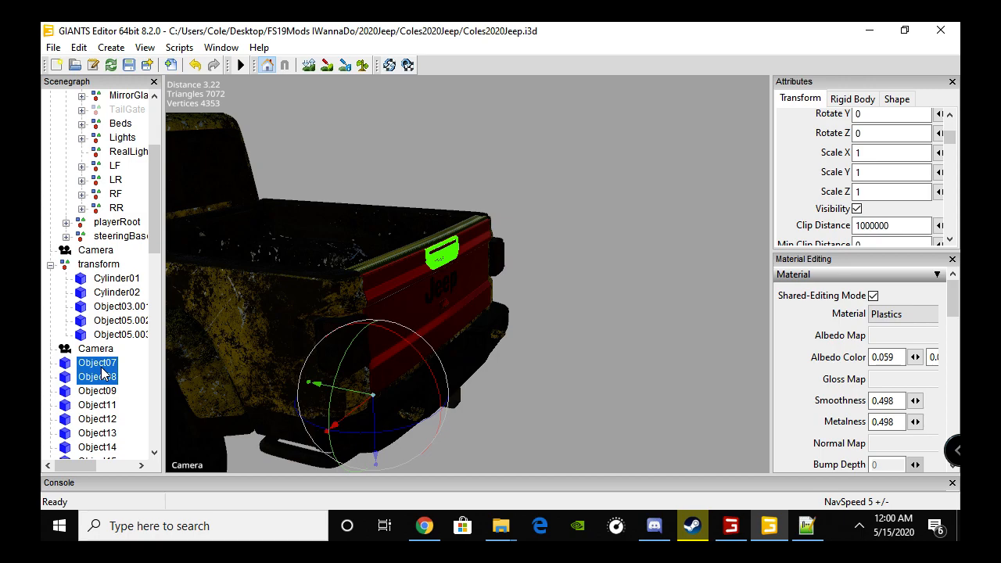
pyautogui.hotkey('ctrl', 'x')
pyautogui.click(92, 265)
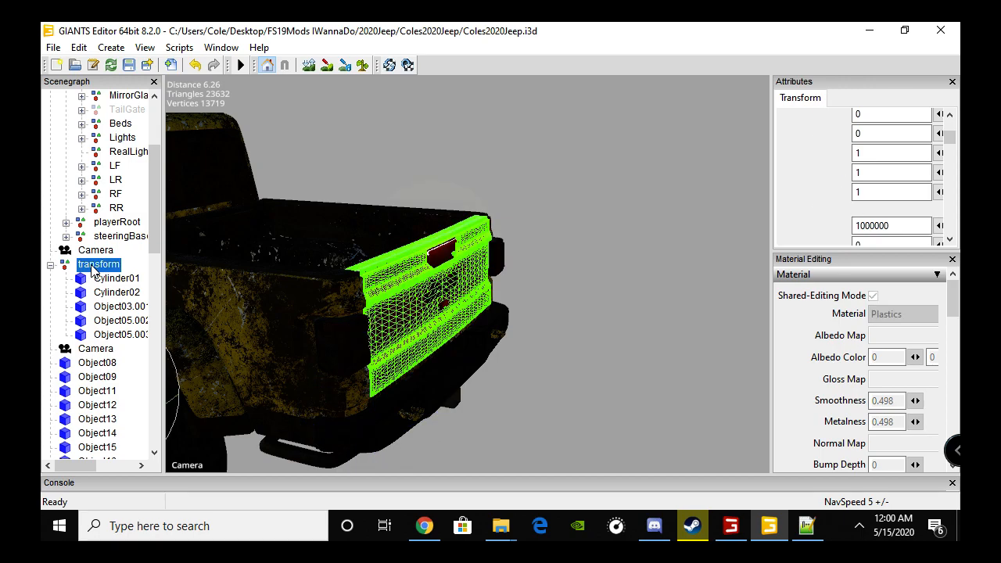
pyautogui.hotkey('ctrl', 'v')
pyautogui.scroll(-3, 97, 337)
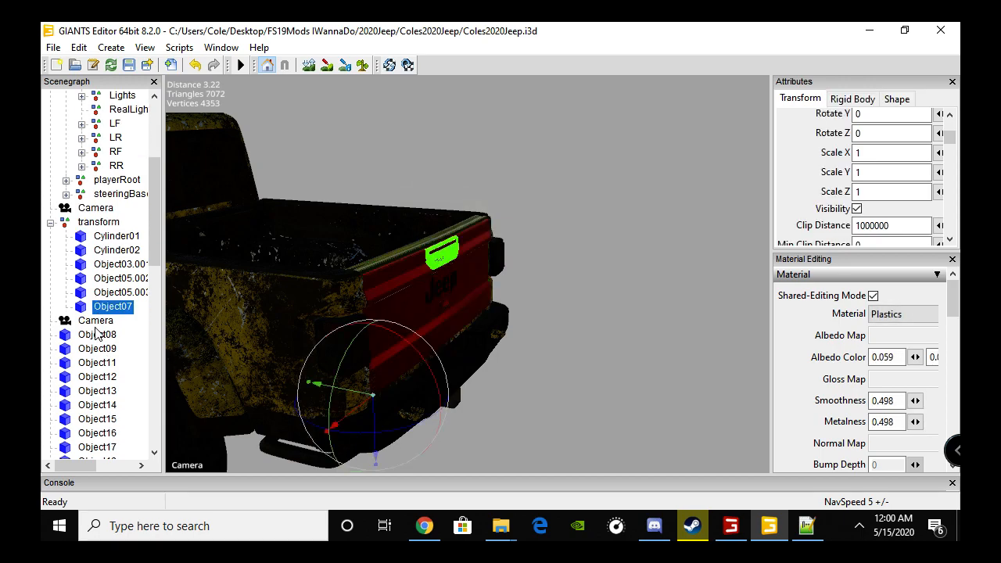
# - Move the Object08 and Object09 tailgate light parts together into the transform group
pyautogui.click(97, 337)
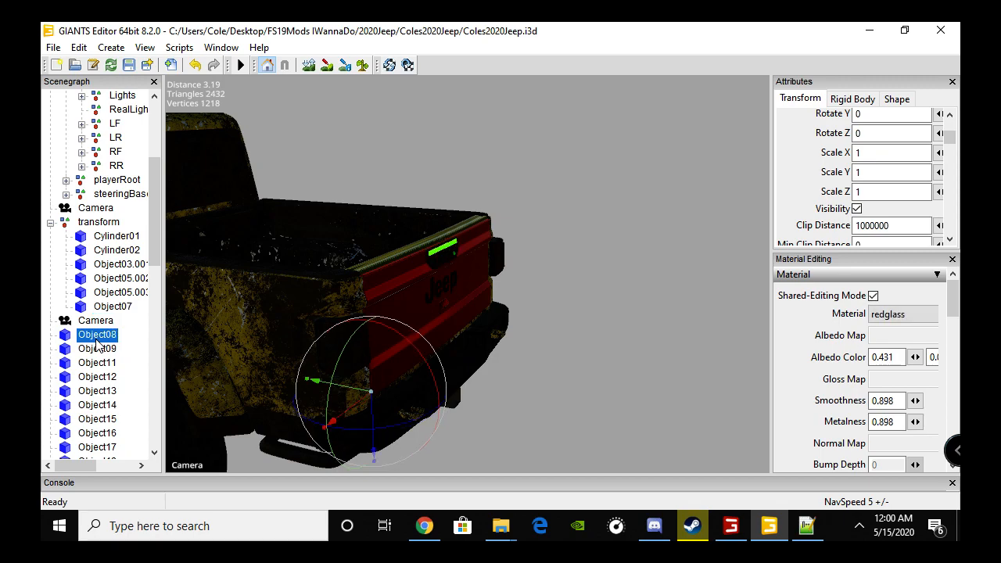
pyautogui.click(100, 348)
pyautogui.click(99, 339)
pyautogui.keyDown('ctrl'); pyautogui.click(104, 349); pyautogui.keyUp('ctrl')
pyautogui.moveTo(105, 349); pyautogui.dragTo(94, 234)
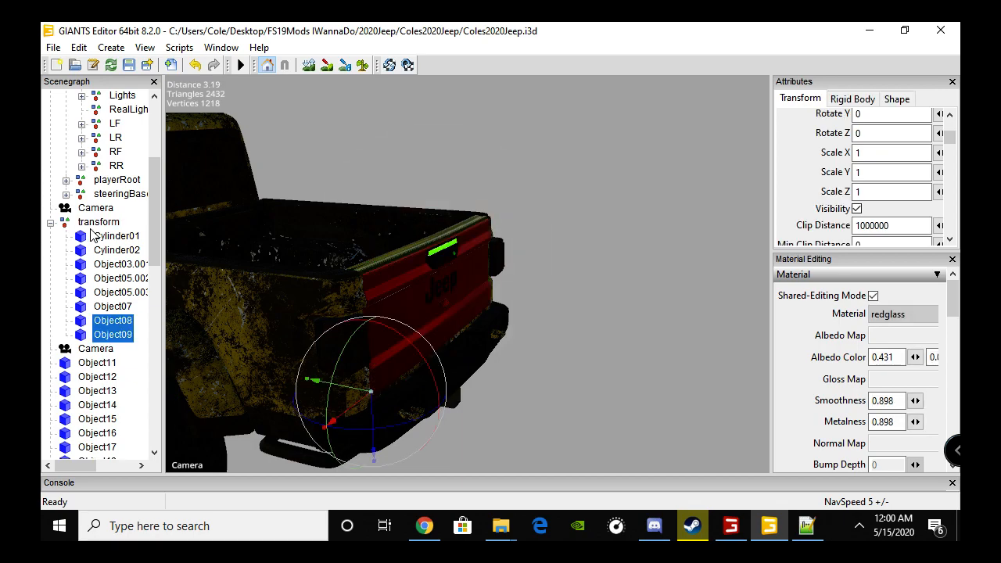
# - Delete the Object11 rear bumper and the Object12 and Object13 objects from the scene root
pyautogui.click(97, 367)
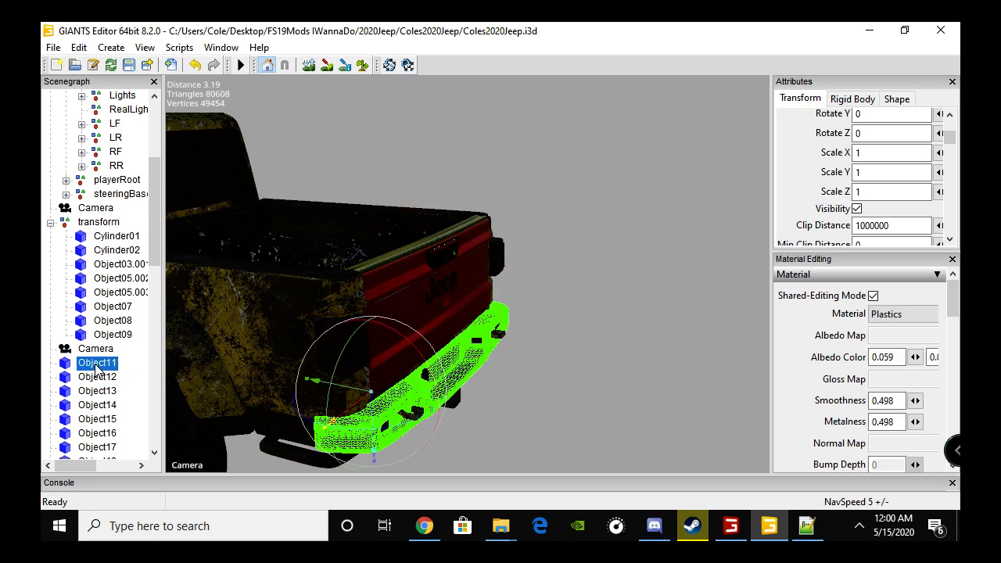
pyautogui.press('Delete')
pyautogui.click(97, 366)
pyautogui.press('Delete')
pyautogui.click(97, 364)
pyautogui.press('Delete')
# - Move the Object14 piece below the Jeep lettering on the tailgate into the transform group
pyautogui.click(97, 364)
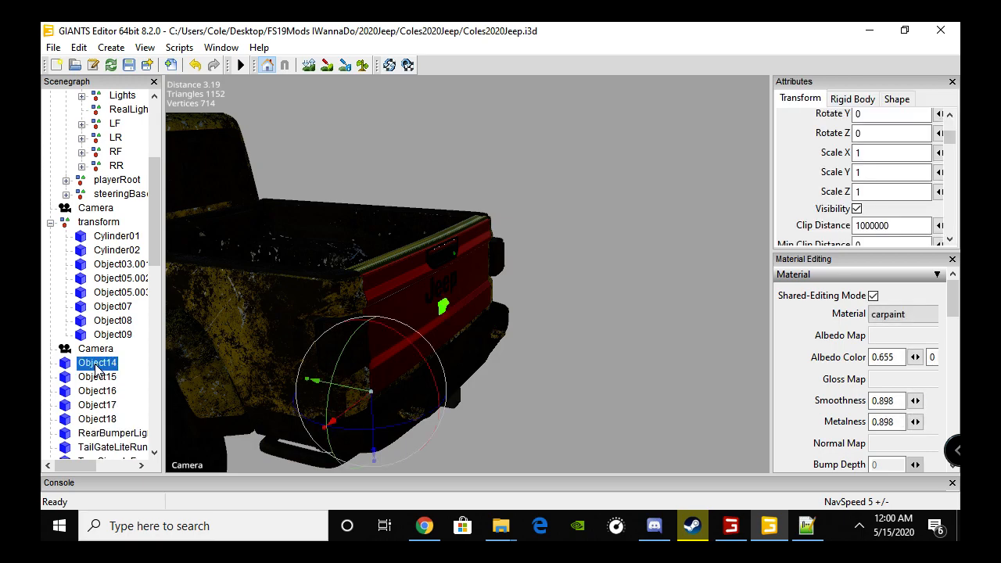
pyautogui.click(104, 377)
pyautogui.click(99, 368)
pyautogui.press('Delete')
pyautogui.click(93, 224)
pyautogui.hotkey('ctrl', 'z')
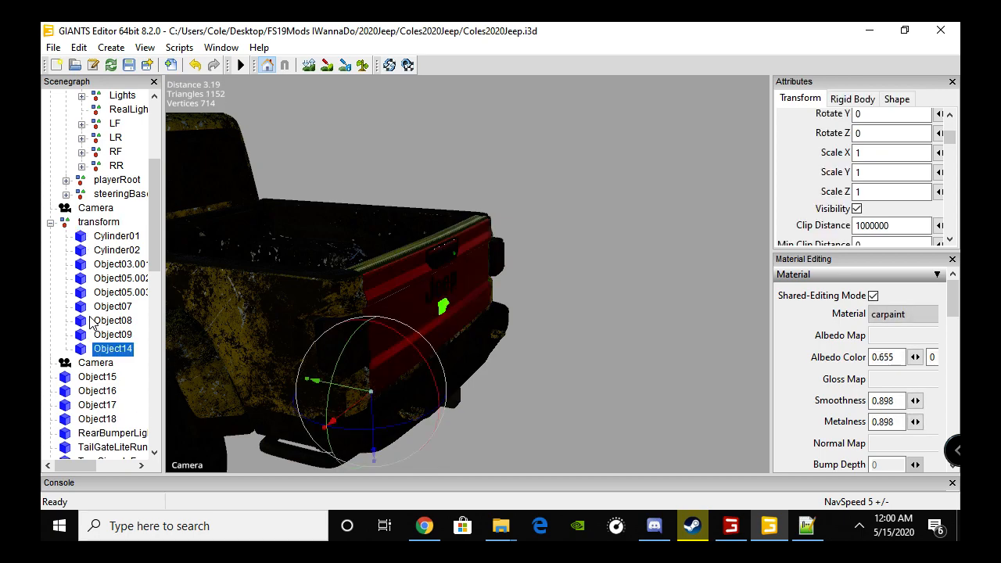
# - Delete Object15, Object16, Object17, Object18 and the rear bumper light object from the scene root
pyautogui.click(98, 378)
pyautogui.press('Delete')
pyautogui.click(101, 377)
pyautogui.press('Delete')
pyautogui.click(100, 377)
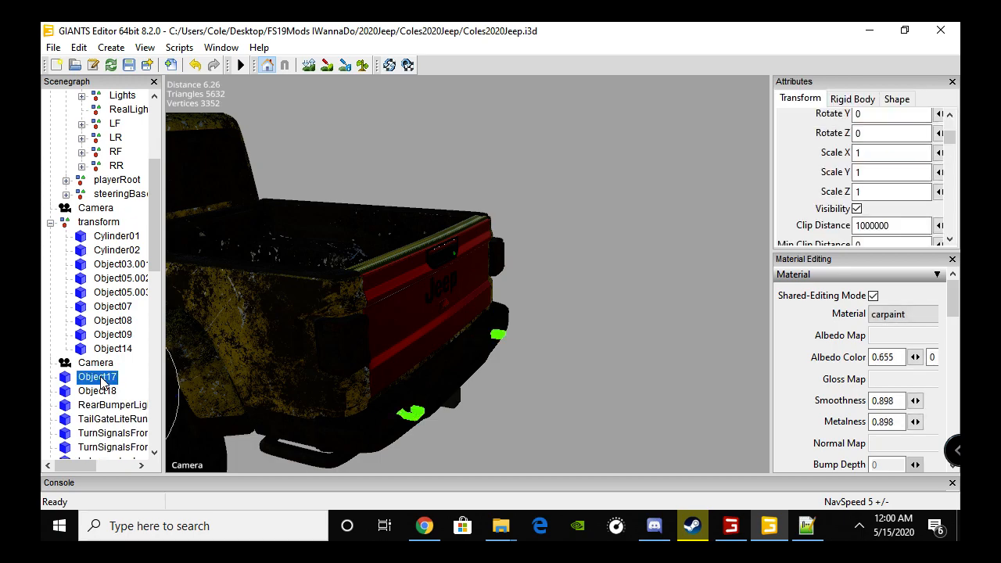
pyautogui.press('Delete')
pyautogui.click(100, 377)
pyautogui.press('Delete')
pyautogui.click(100, 379)
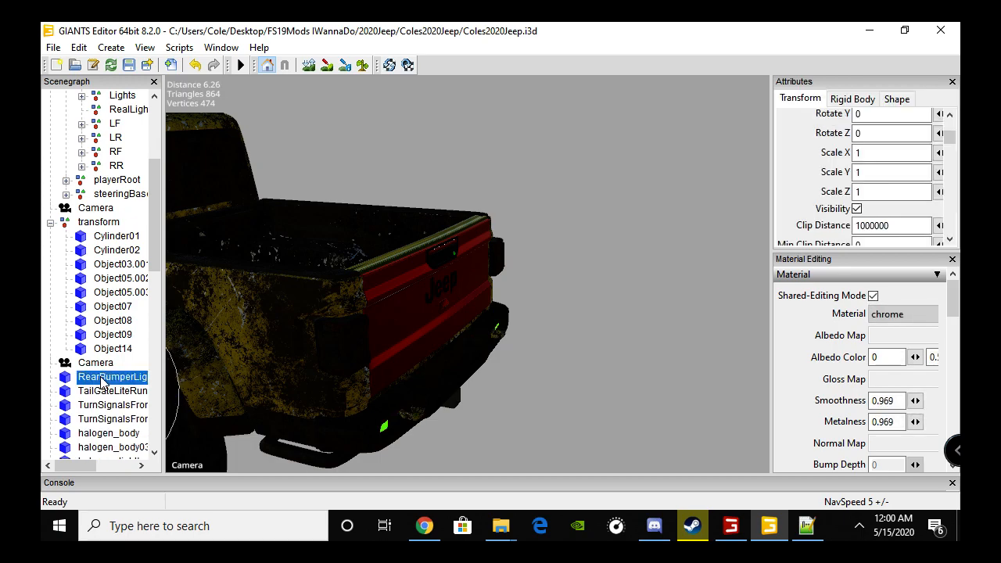
pyautogui.press('Delete')
# - Move the tailgate running light object into the transform group
pyautogui.click(100, 379)
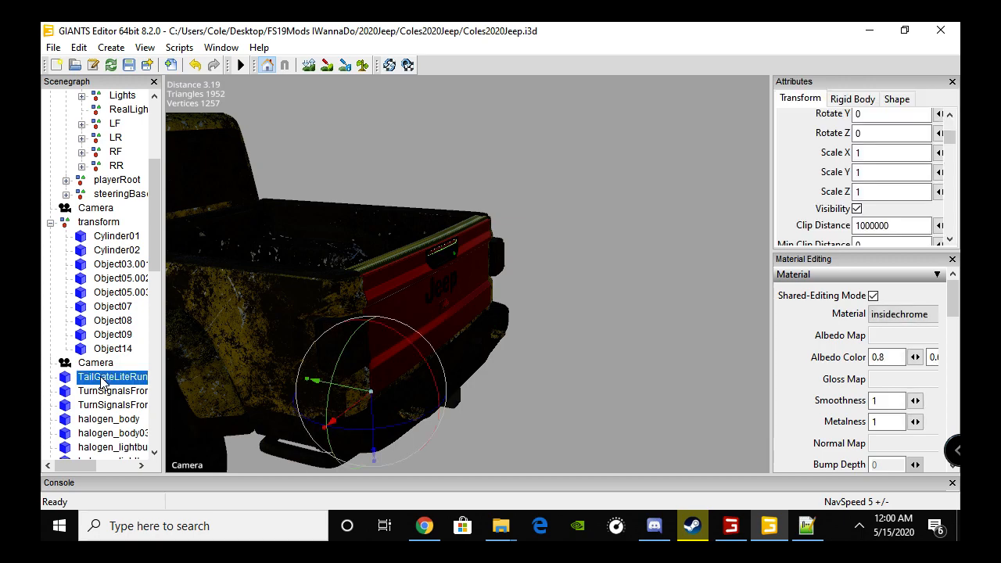
pyautogui.press('Delete')
pyautogui.click(95, 224)
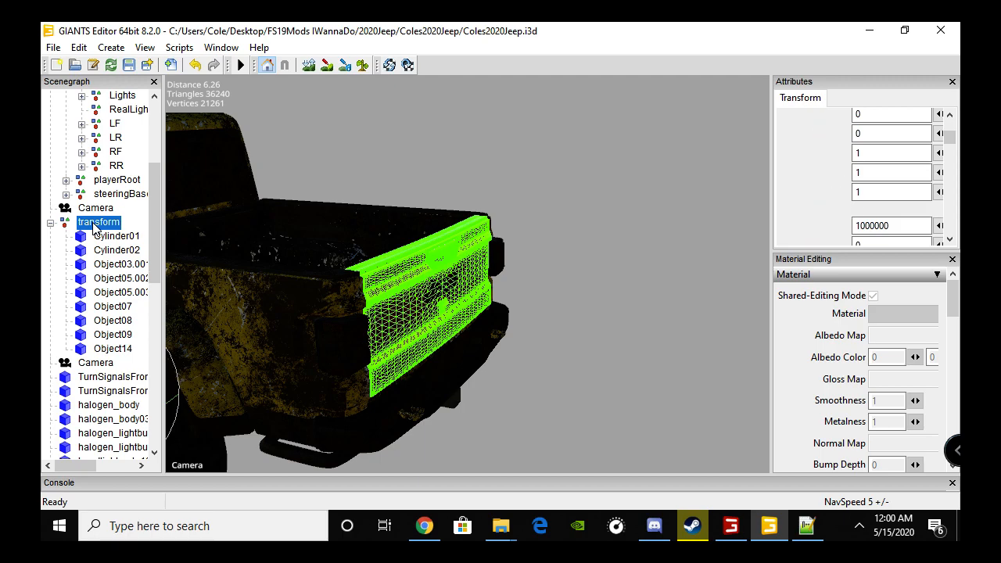
pyautogui.hotkey('ctrl', 'z')
# - Delete the front turn signal, halogen and headlight objects one by one from the scene root, through headlight_prt_5
pyautogui.click(112, 396)
pyautogui.press('Delete')
pyautogui.click(112, 395)
pyautogui.press('Delete')
pyautogui.click(112, 399)
pyautogui.press('Delete')
pyautogui.click(112, 399)
pyautogui.press('Delete')
pyautogui.click(112, 399)
pyautogui.press('Delete')
pyautogui.click(111, 399)
pyautogui.press('Delete')
pyautogui.click(112, 399)
pyautogui.press('Delete')
pyautogui.click(112, 399)
pyautogui.press('Delete')
pyautogui.click(111, 398)
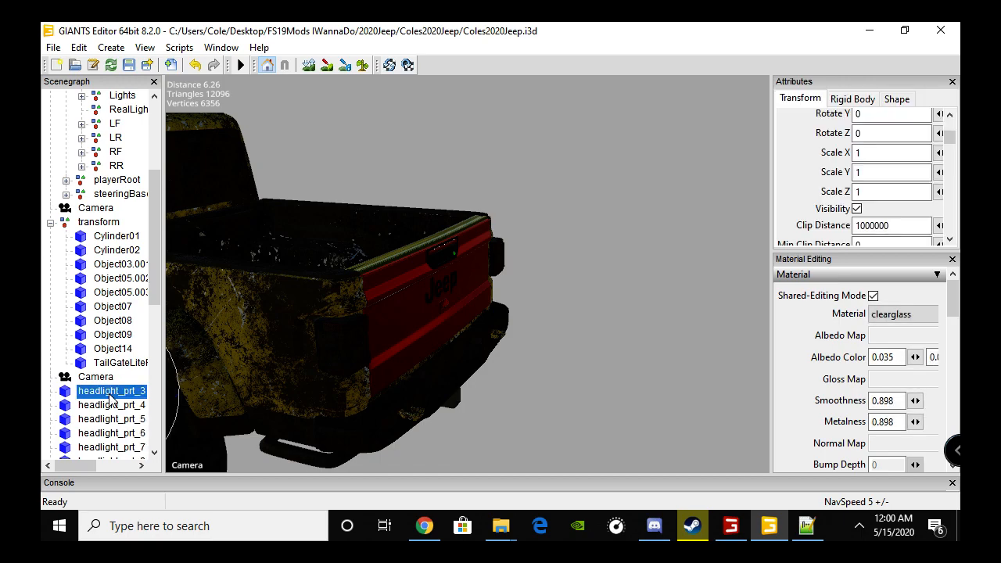
pyautogui.press('Delete')
pyautogui.click(112, 399)
pyautogui.press('Delete')
pyautogui.click(109, 394)
pyautogui.press('Delete')
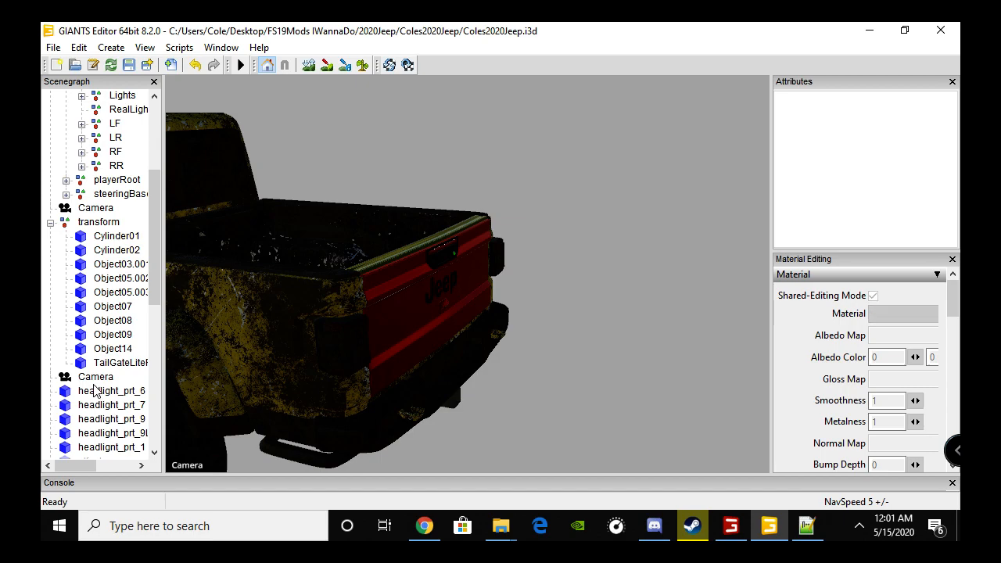
# - Delete the remaining headlight parts together with ptf_glass, signal_prt_3.001 and signal_prt_4 from the scene root
pyautogui.click(94, 384)
pyautogui.click(100, 394)
pyautogui.scroll(-1, 105, 408)
pyautogui.scroll(-3, 107, 415)
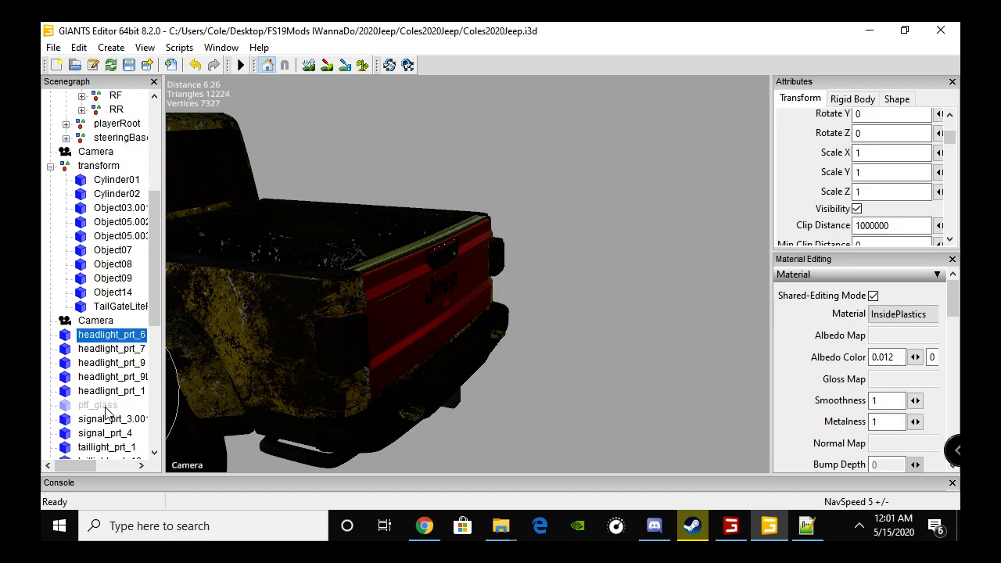
pyautogui.keyDown('shift'); pyautogui.click(107, 407); pyautogui.keyUp('shift')
pyautogui.keyDown('shift'); pyautogui.click(108, 420); pyautogui.keyUp('shift')
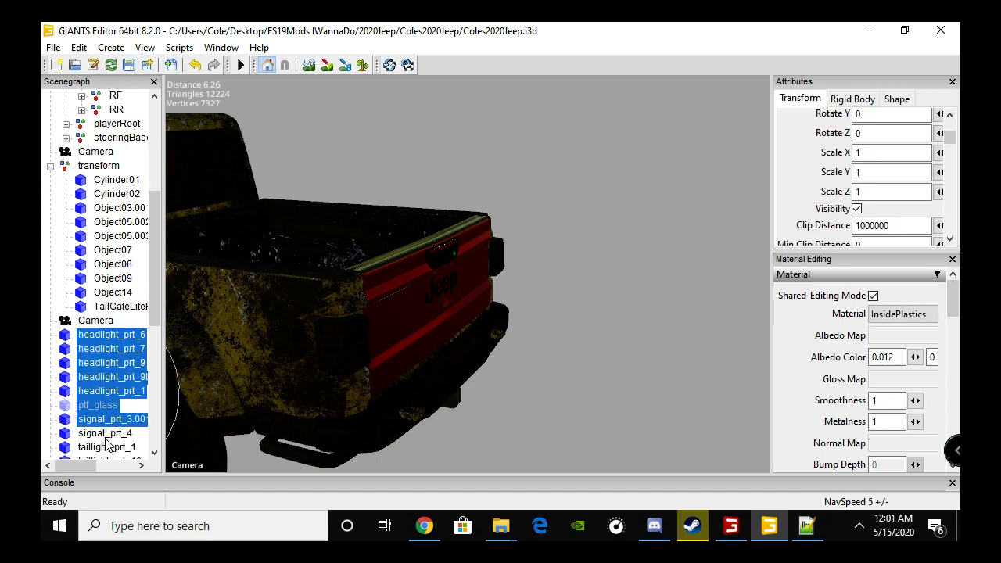
pyautogui.keyDown('shift'); pyautogui.click(107, 435); pyautogui.keyUp('shift')
pyautogui.press('Delete')
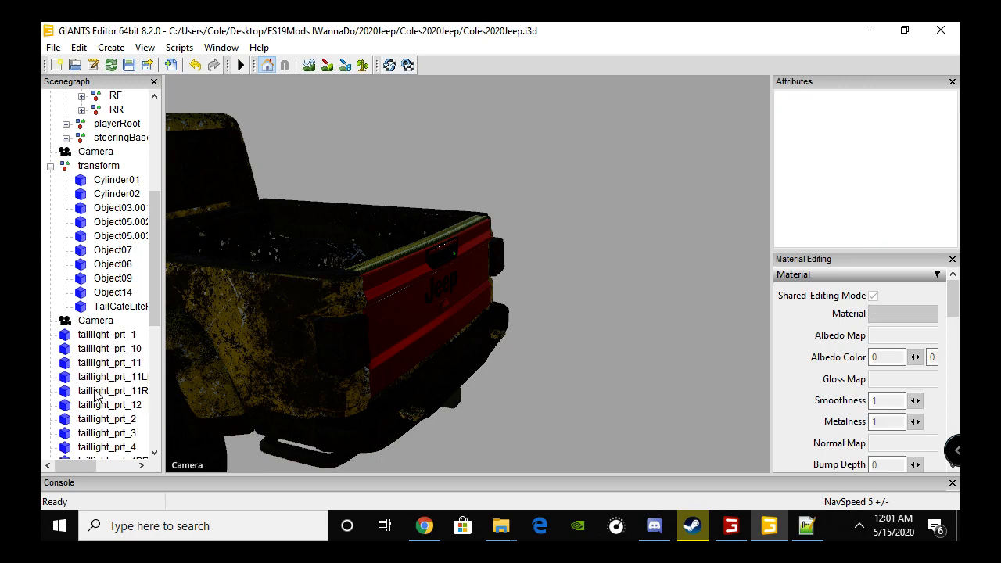
# - Delete all the taillight_prt objects, from taillight_prt_1 through taillight_prt_9, from the scene root
pyautogui.click(102, 336)
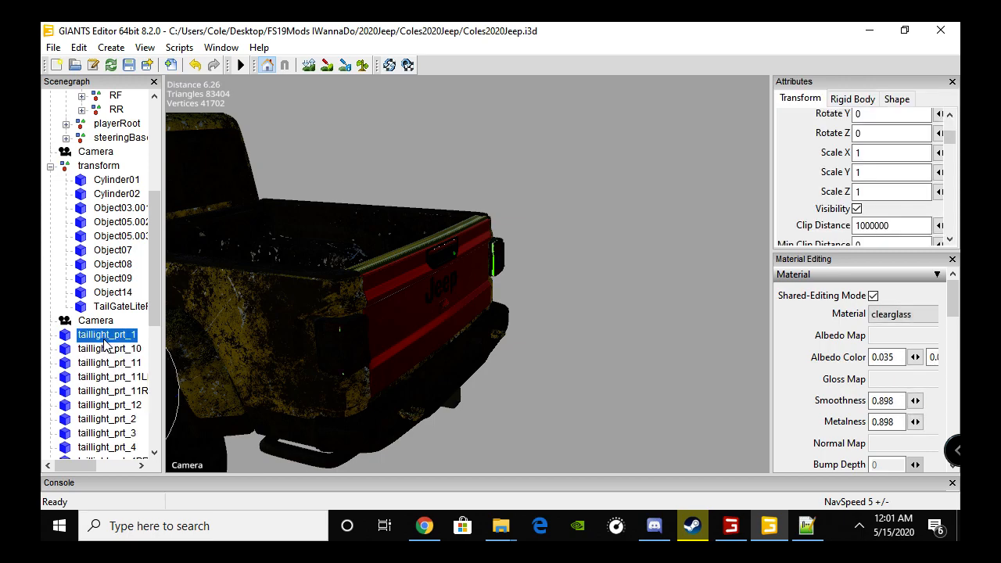
pyautogui.keyDown('shift'); pyautogui.click(111, 449); pyautogui.keyUp('shift')
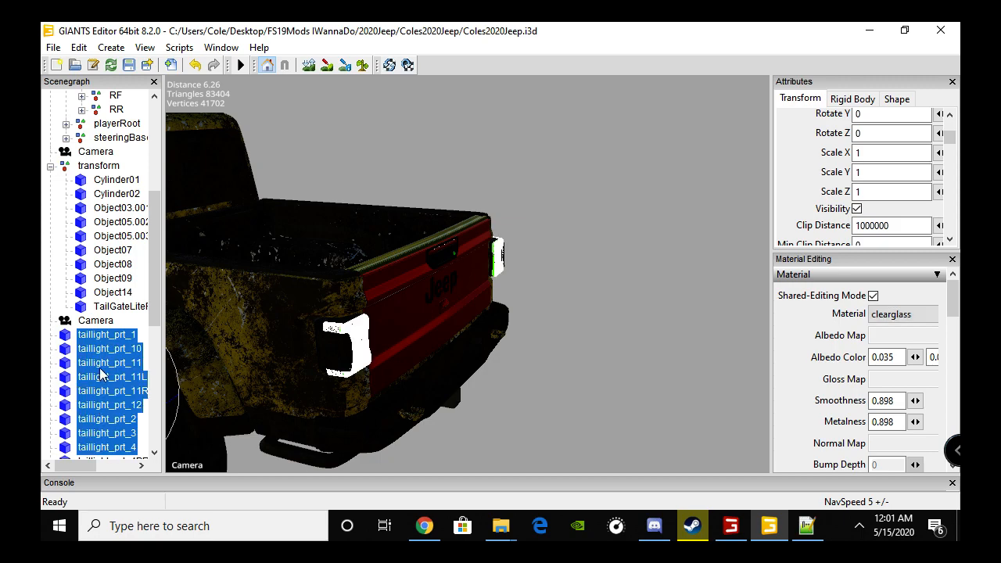
pyautogui.press('Delete')
pyautogui.click(105, 338)
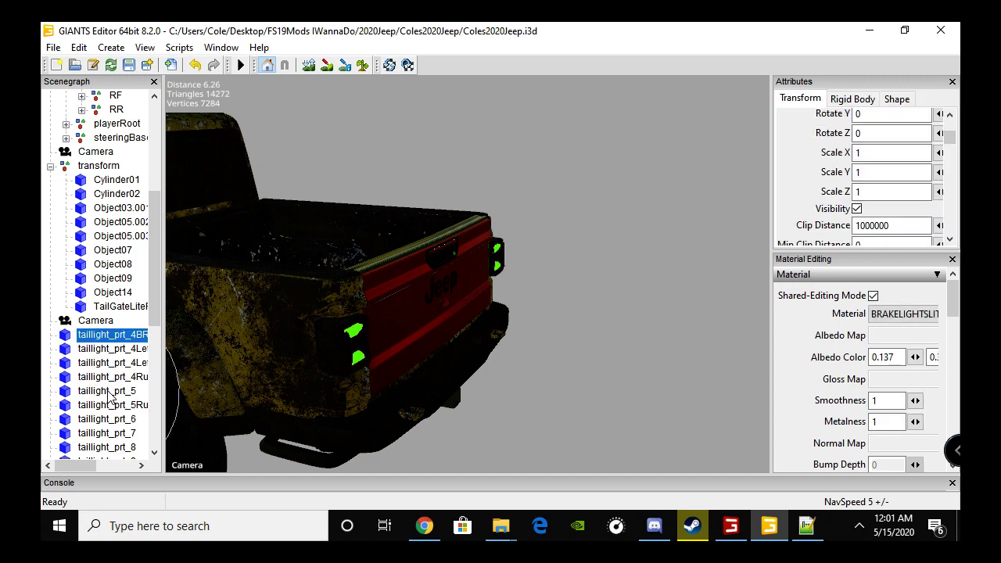
pyautogui.keyDown('shift'); pyautogui.click(112, 448); pyautogui.keyUp('shift')
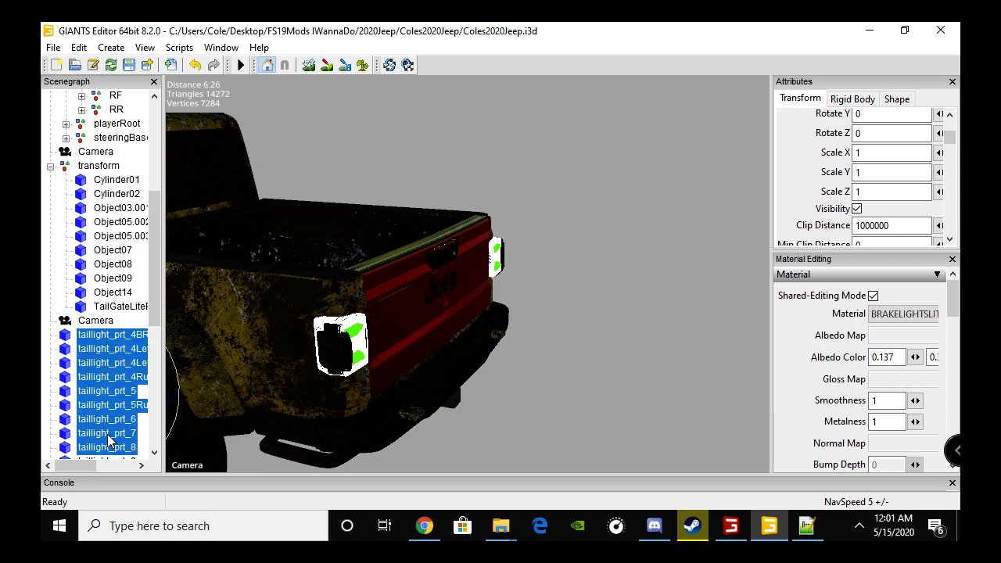
pyautogui.press('Delete')
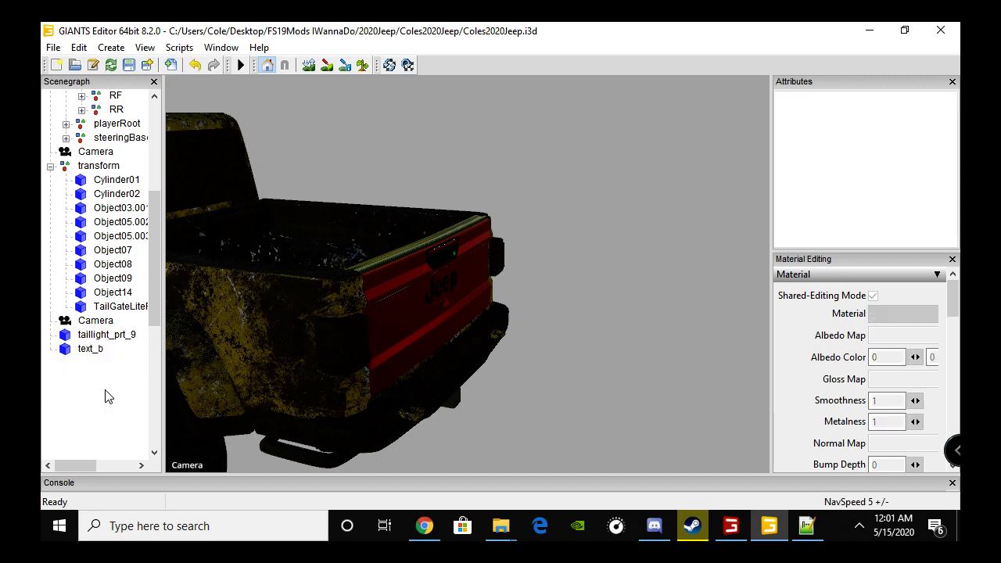
pyautogui.click(93, 336)
pyautogui.press('Delete')
# - Move the text_b Jeep lettering into the transform group
pyautogui.click(93, 338)
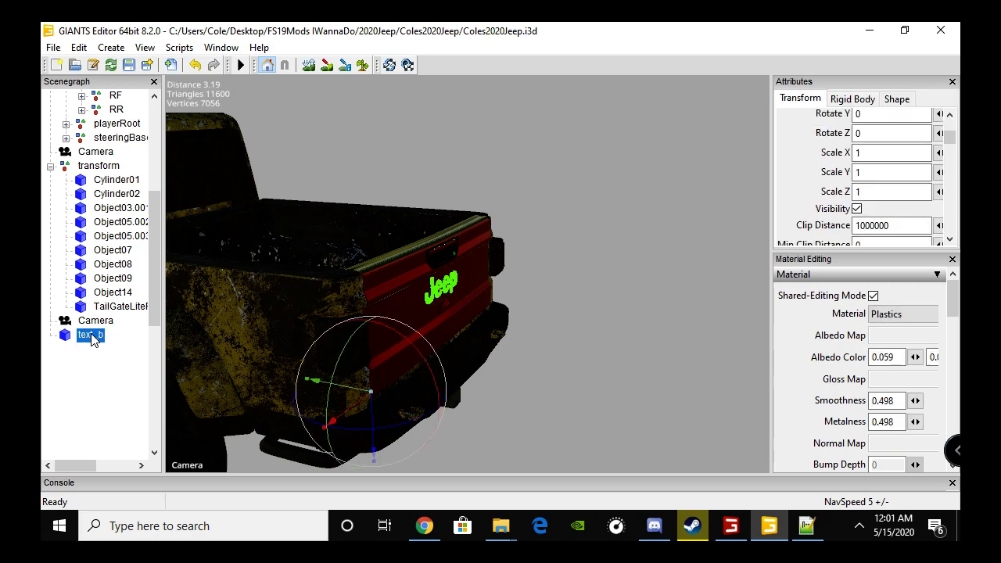
pyautogui.press('Delete')
pyautogui.click(98, 168)
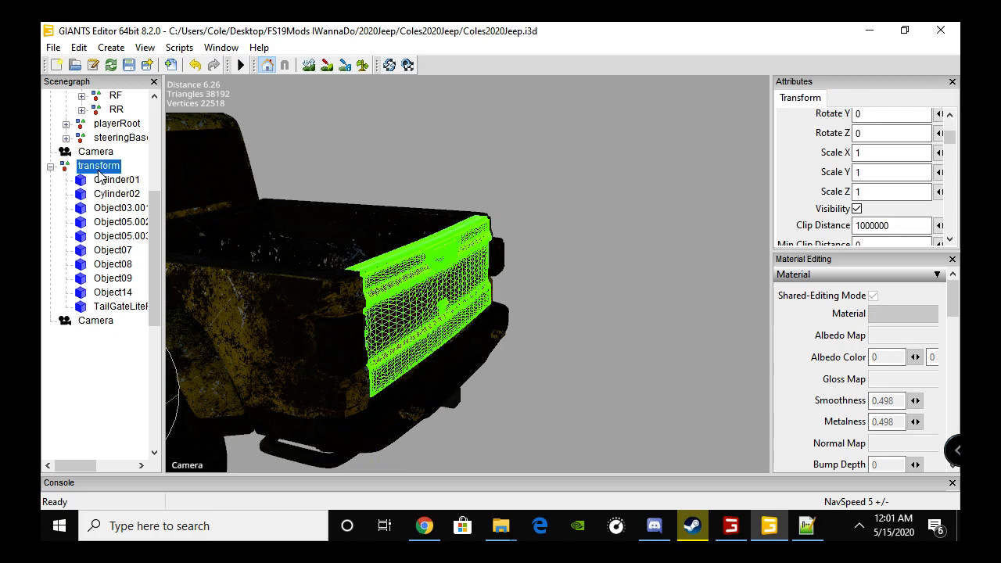
pyautogui.hotkey('ctrl', 'z')
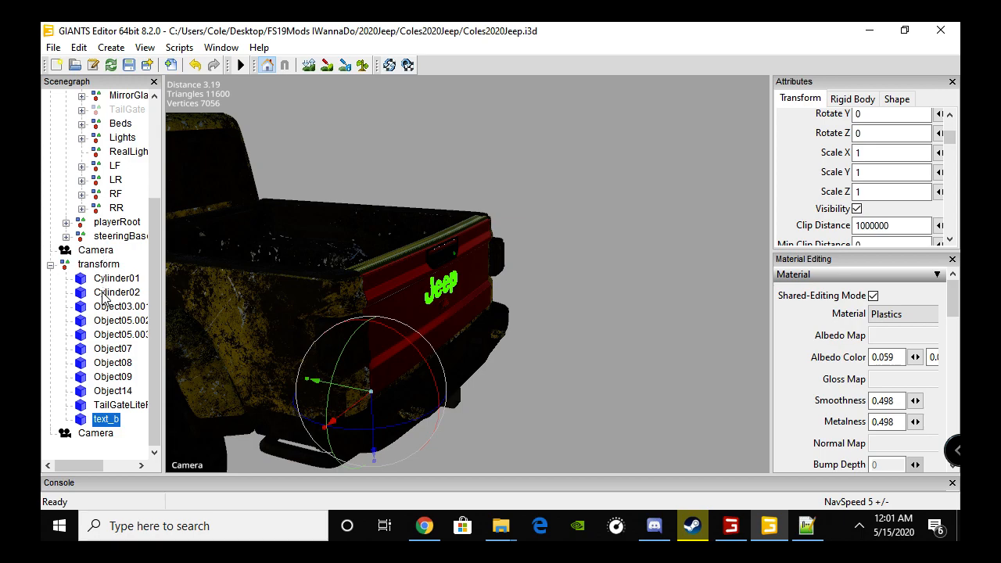
# - Examine the transform group and its individual parts, starting with Cylinder01, against the rear of the truck
pyautogui.click(107, 282)
pyautogui.press('Down')
pyautogui.press('Down')
pyautogui.press('Down')
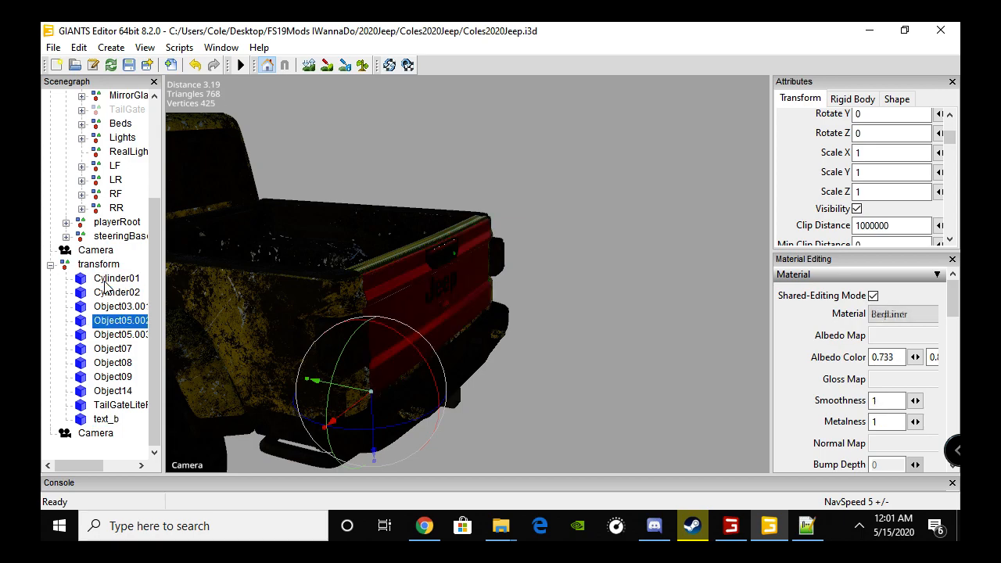
pyautogui.press('Up')
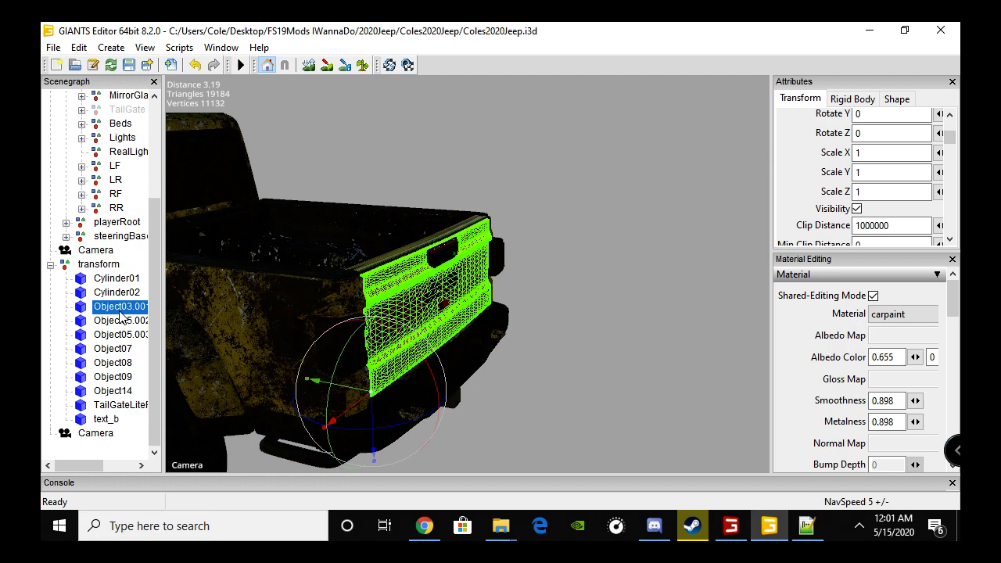
pyautogui.click(99, 268)
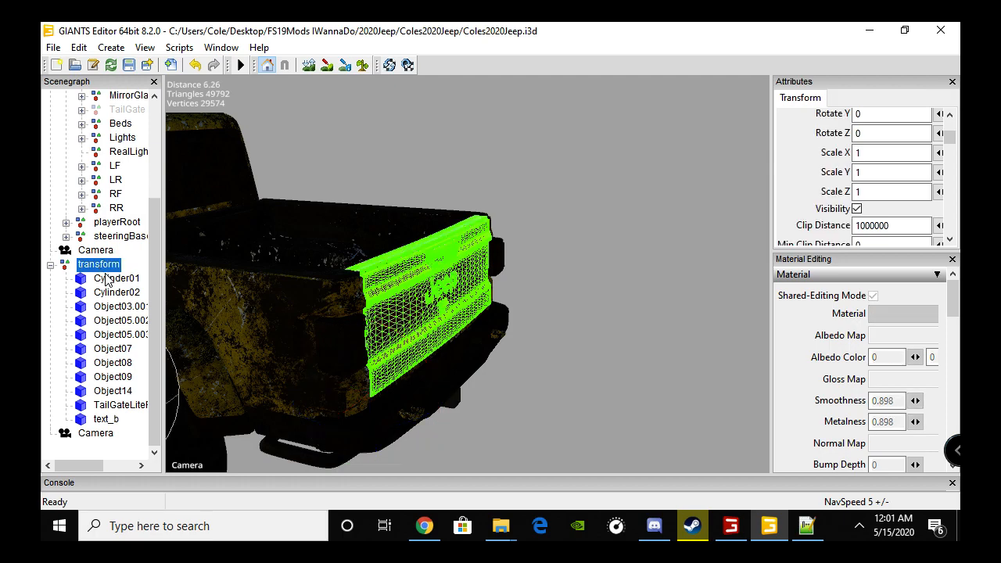
pyautogui.moveTo(264, 347)
pyautogui.keyDown('alt'); pyautogui.mouseDown()
pyautogui.moveTo(288, 346)
pyautogui.moveTo(248, 342)
pyautogui.mouseUp(); pyautogui.keyUp('alt')
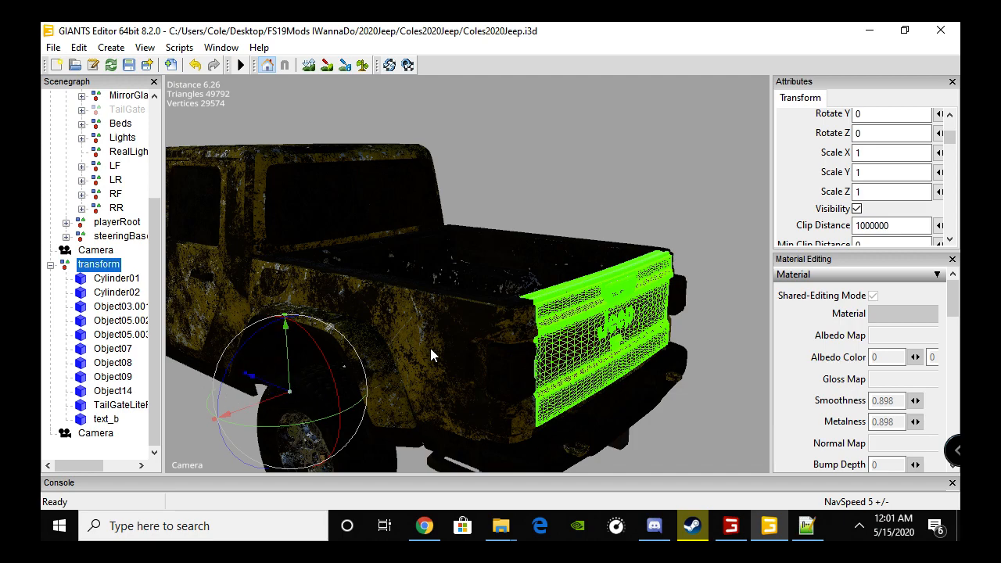
pyautogui.click(123, 280)
pyautogui.press('Down')
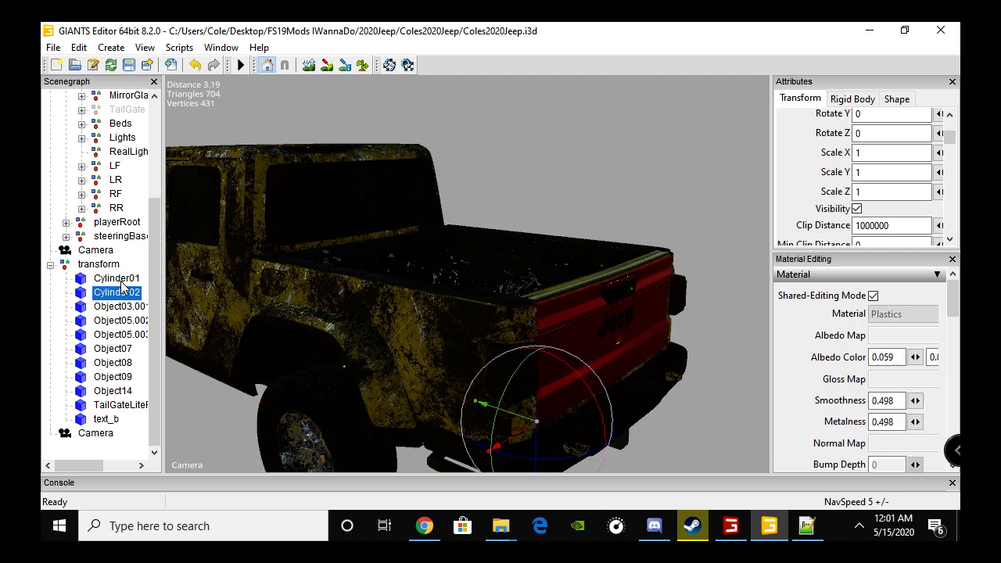
# - Move every tailgate part except Object03.001 out of the transform group's top level and nest them all under Object03.001
pyautogui.press('Down')
pyautogui.scroll(3, 817, 225)
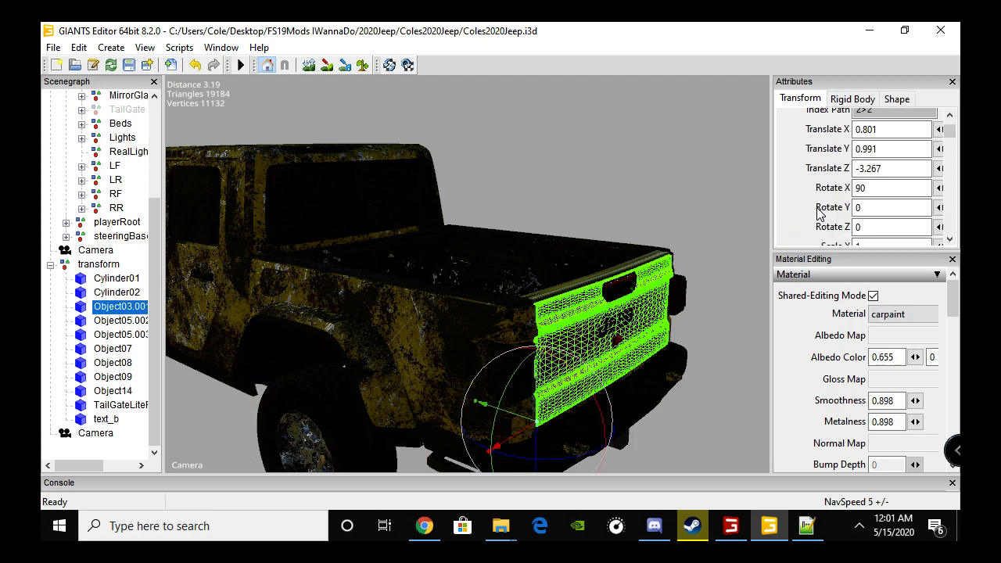
pyautogui.click(114, 279)
pyautogui.keyDown('shift'); pyautogui.click(112, 294); pyautogui.keyUp('shift')
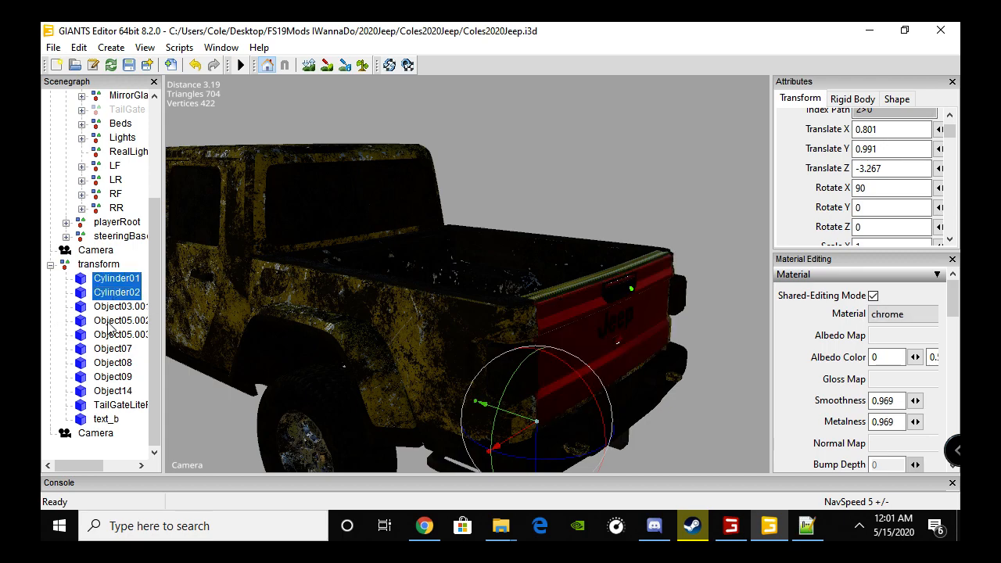
pyautogui.click(112, 321)
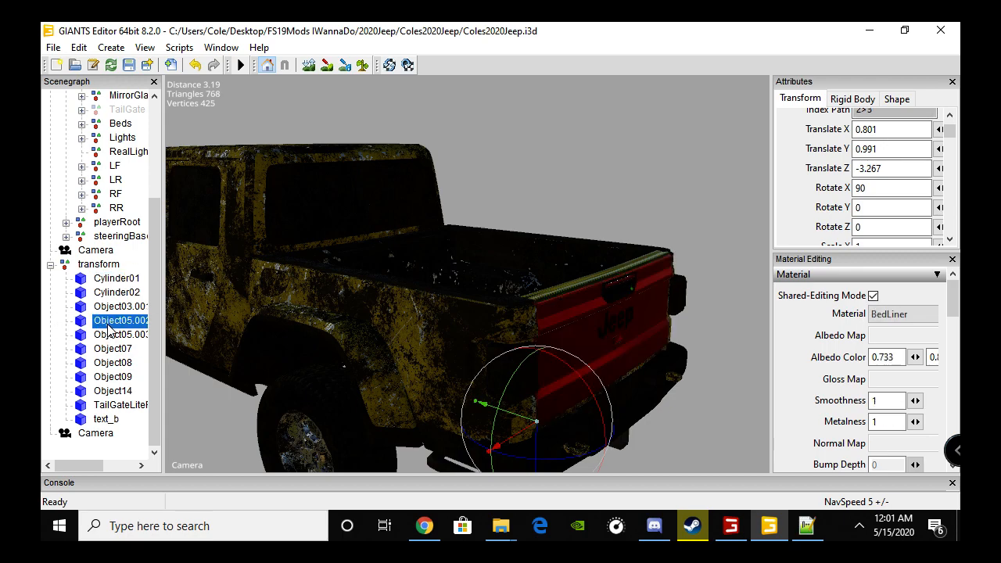
pyautogui.keyDown('shift'); pyautogui.click(110, 420); pyautogui.keyUp('shift')
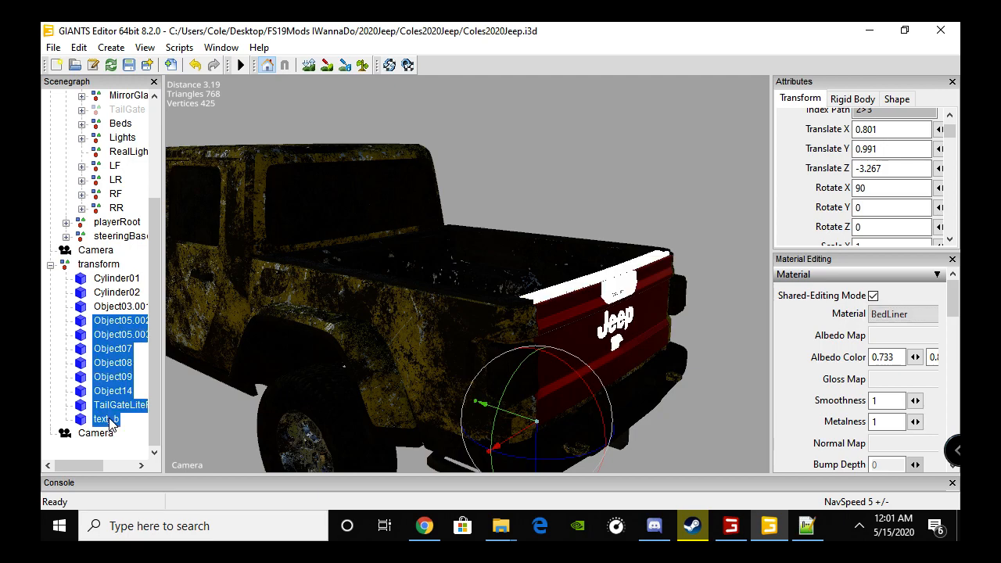
pyautogui.keyDown('ctrl'); pyautogui.click(115, 279); pyautogui.keyUp('ctrl')
pyautogui.keyDown('ctrl'); pyautogui.click(116, 294); pyautogui.keyUp('ctrl')
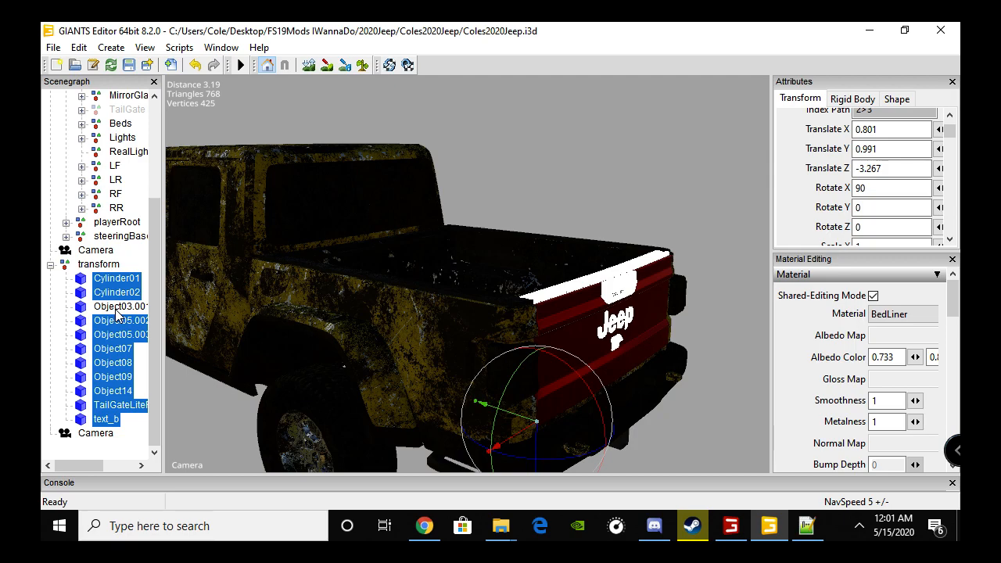
pyautogui.press('Delete')
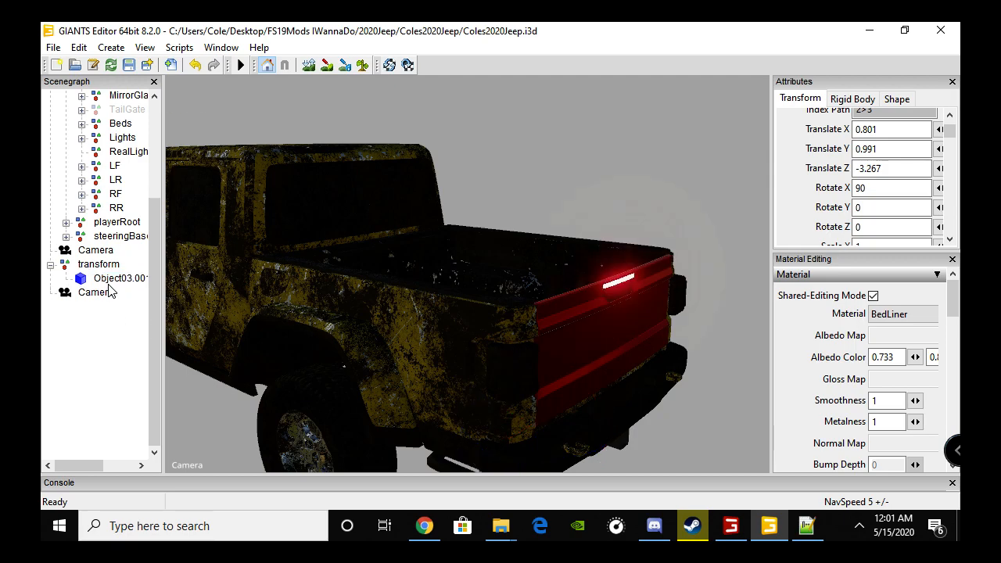
pyautogui.click(110, 281)
pyautogui.hotkey('ctrl', 'z')
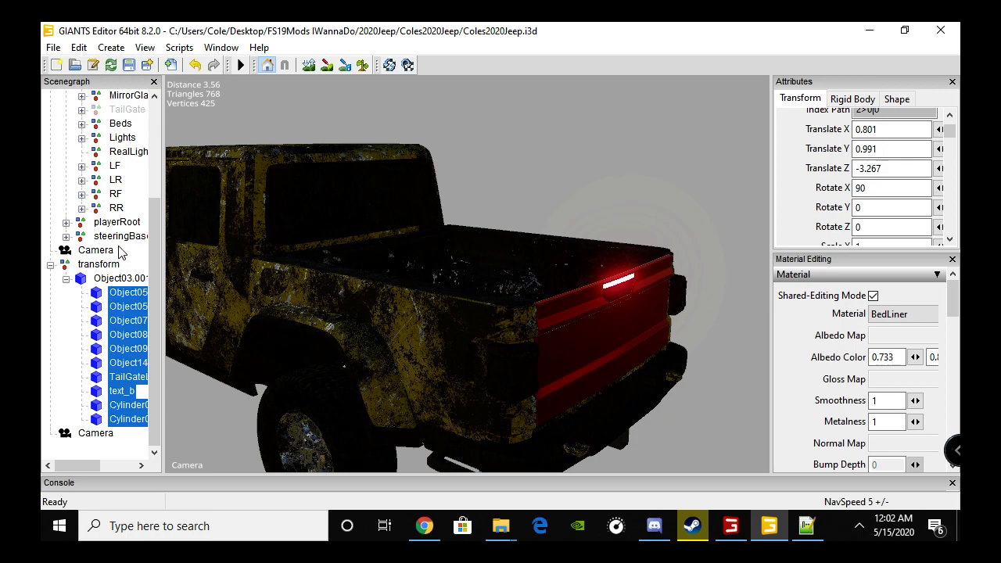
# - Hide the original tailgate light inside the Lights group by turning off its visibility
pyautogui.scroll(1, 119, 196)
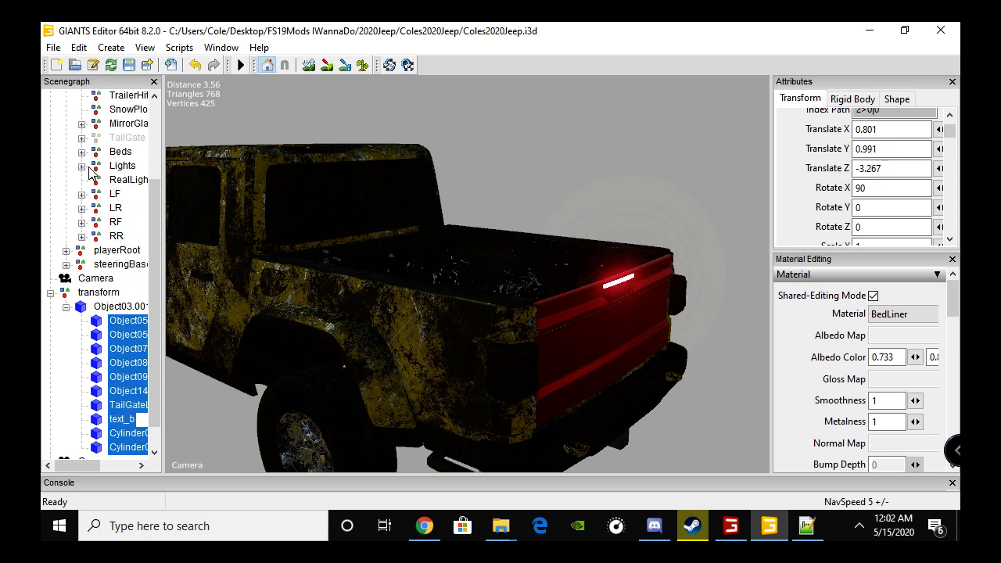
pyautogui.click(82, 167)
pyautogui.click(129, 251)
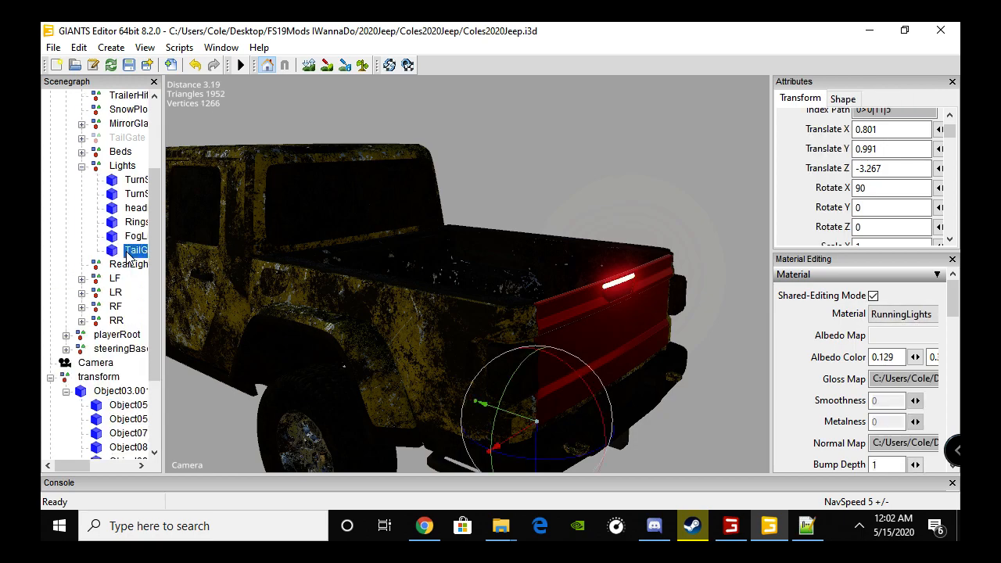
pyautogui.scroll(-5, 842, 205)
pyautogui.click(856, 209)
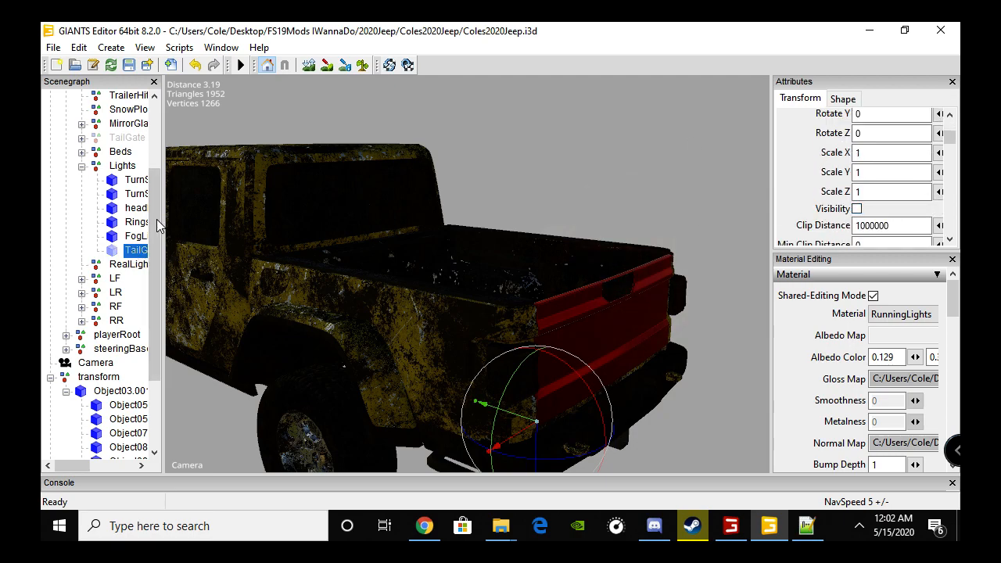
# - Examine the transform, rigid body and shape attributes of Object05.002 under Object03.001
pyautogui.scroll(-3, 118, 375)
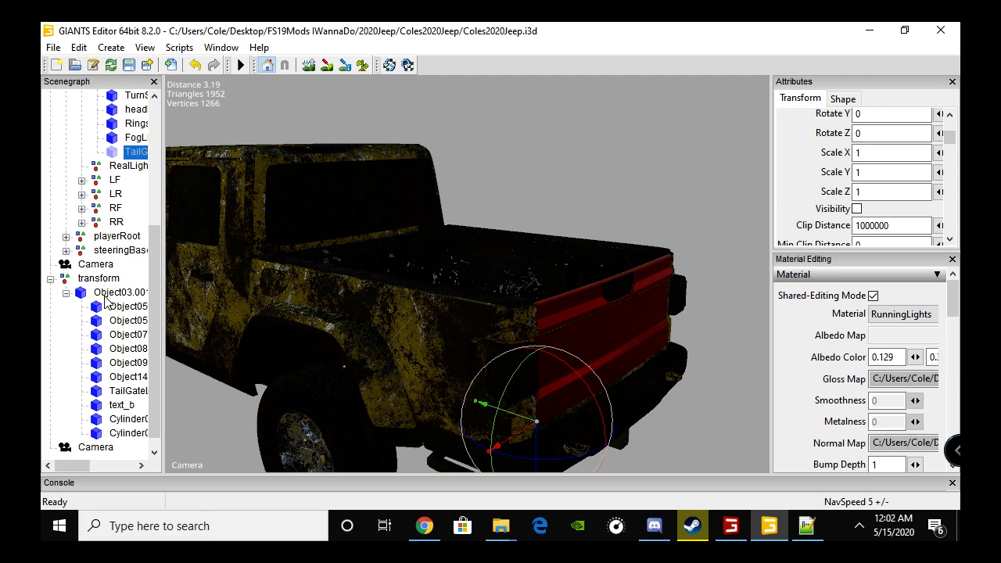
pyautogui.scroll(-1, 104, 297)
pyautogui.click(111, 292)
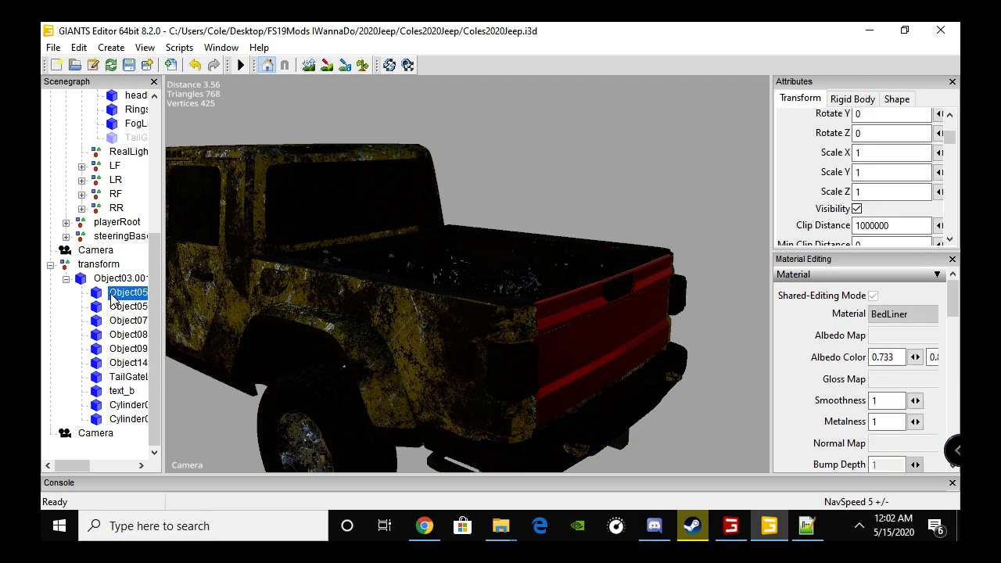
pyautogui.scroll(-3, 456, 311)
pyautogui.scroll(-2, 457, 313)
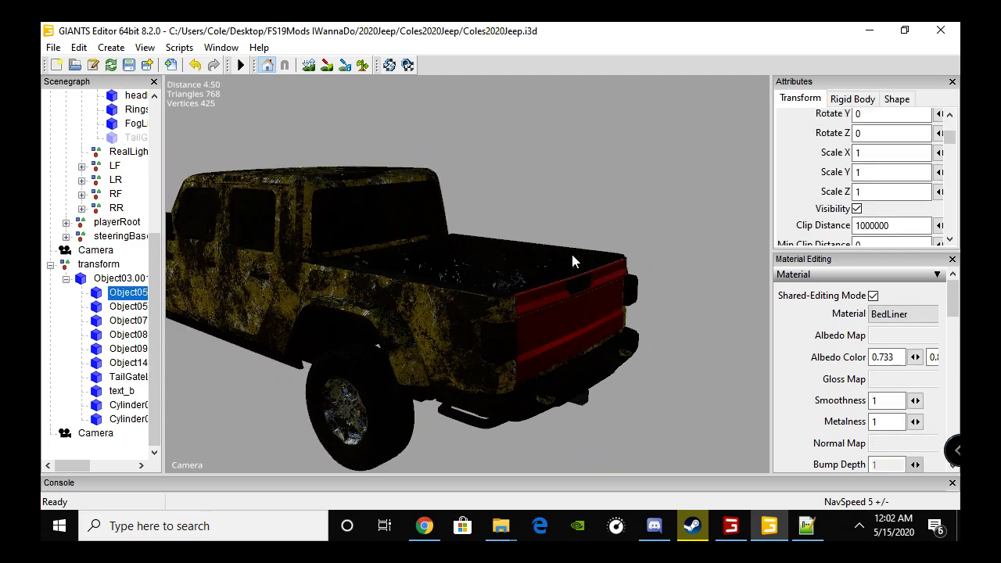
pyautogui.scroll(3, 813, 179)
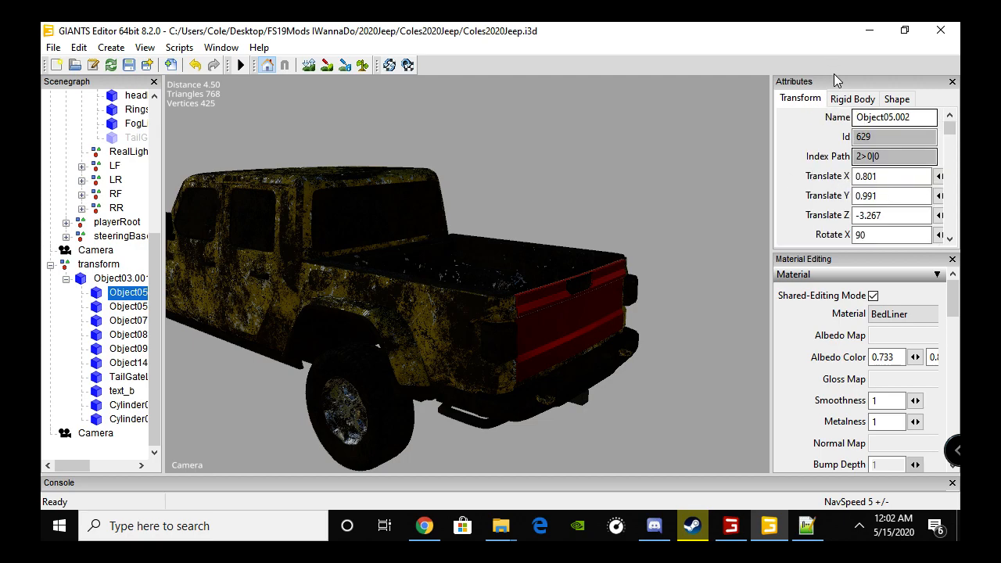
pyautogui.click(866, 99)
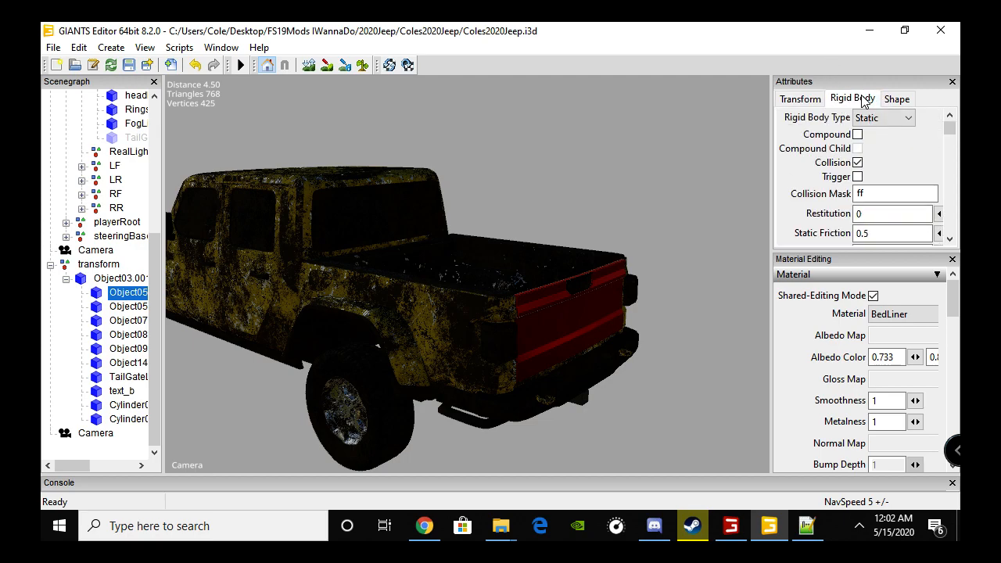
pyautogui.click(802, 99)
pyautogui.click(891, 99)
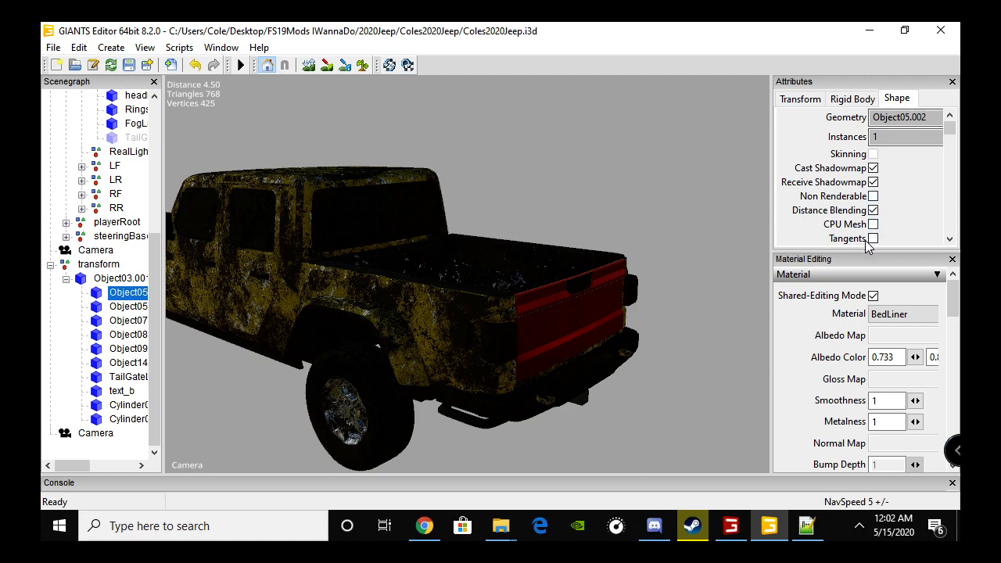
pyautogui.click(790, 104)
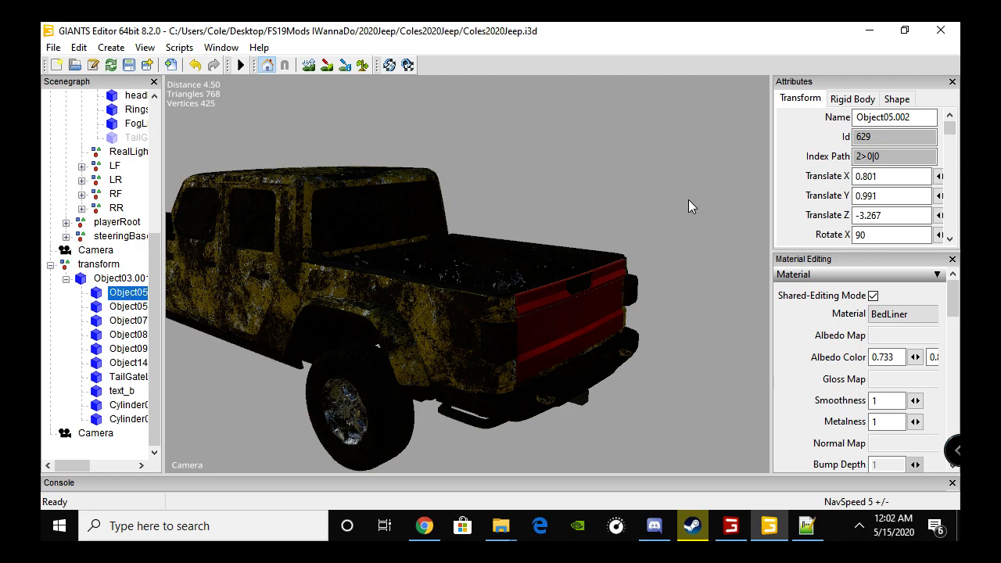
# - Set Translate X, Y and Z and Rotate X of Object05.002 to 0
pyautogui.moveTo(883, 175); pyautogui.dragTo(842, 177)
pyautogui.write('0')
pyautogui.moveTo(899, 197); pyautogui.dragTo(839, 199)
pyautogui.write('0')
pyautogui.moveTo(914, 214); pyautogui.dragTo(832, 213)
pyautogui.write('0')
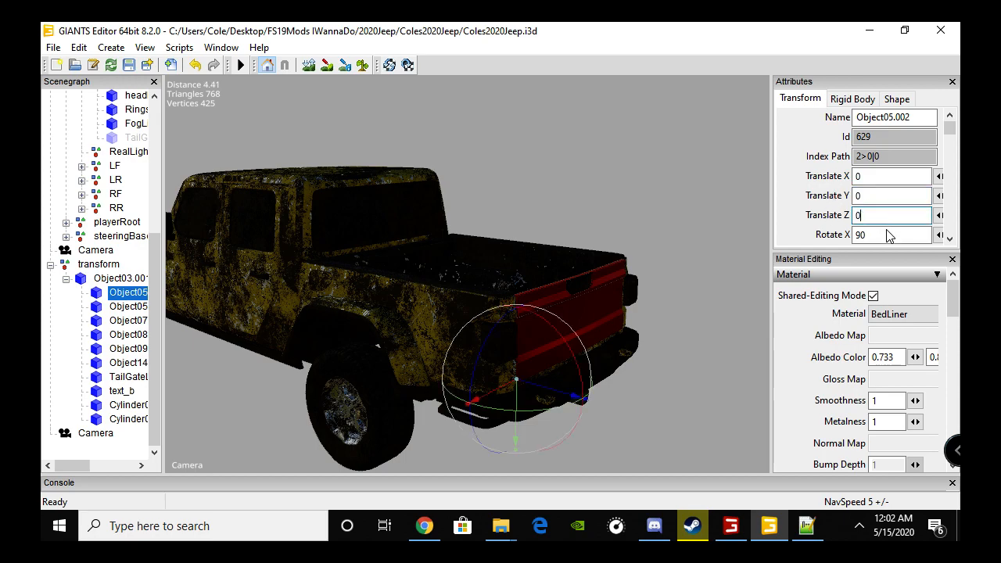
pyautogui.moveTo(887, 232); pyautogui.dragTo(829, 235)
pyautogui.write('0')
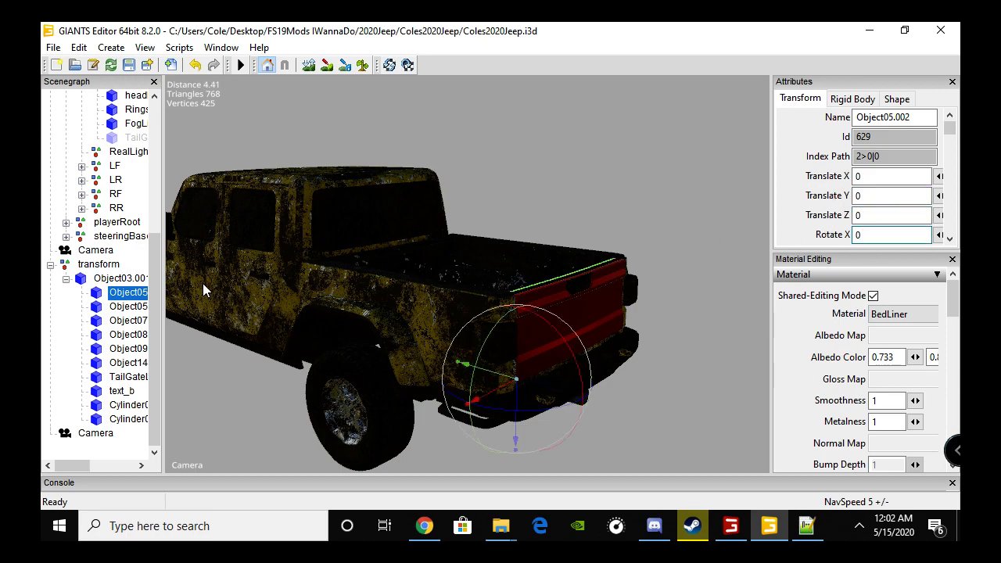
# - Zero the X, Y and Z translation and the X rotation of Object05.003
pyautogui.click(128, 306)
pyautogui.moveTo(894, 175); pyautogui.dragTo(842, 195)
pyautogui.write('00')
pyautogui.moveTo(893, 216); pyautogui.dragTo(828, 213)
pyautogui.write('0')
pyautogui.moveTo(886, 233); pyautogui.dragTo(825, 234)
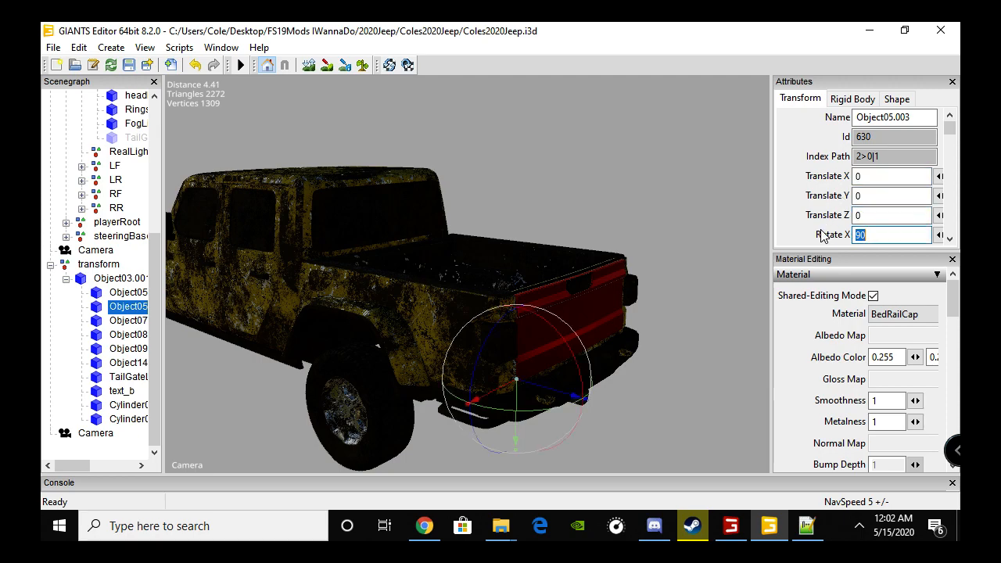
pyautogui.write('0')
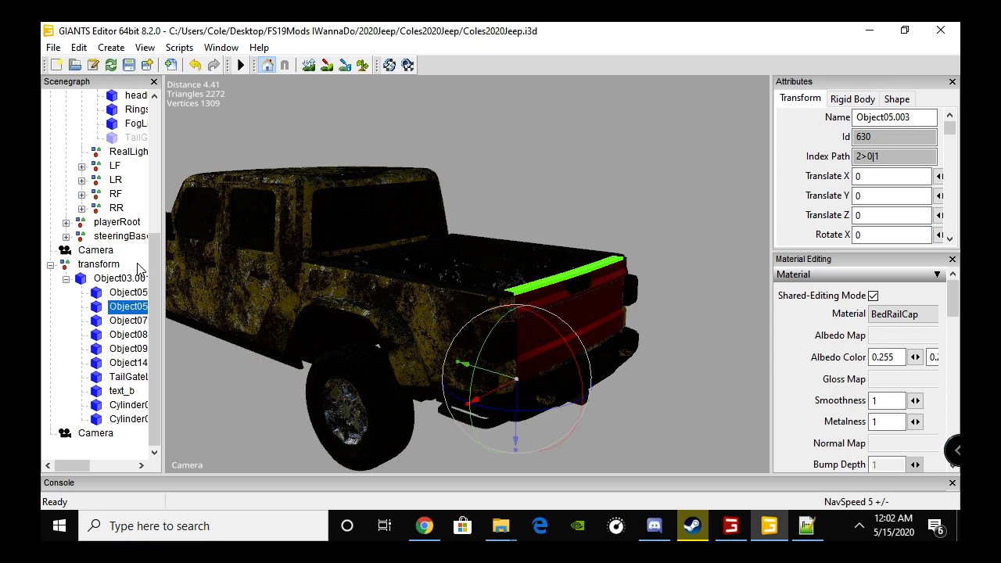
# - Set Translate X, Y and Z and Rotate X of Object07 to 0
pyautogui.click(128, 322)
pyautogui.doubleClick(895, 178)
pyautogui.write('0')
pyautogui.press('Tab')
pyautogui.write('0')
pyautogui.press('Tab')
pyautogui.write('0')
pyautogui.press('Tab')
pyautogui.write('0')
# - Set Translate X, Y and Z and Rotate X of Object08 to 0
pyautogui.click(126, 334)
pyautogui.doubleClick(888, 178)
pyautogui.write('0')
pyautogui.press('Tab')
pyautogui.write('0')
pyautogui.moveTo(882, 216); pyautogui.dragTo(862, 216)
pyautogui.write('0')
pyautogui.press('Tab')
pyautogui.write('0')
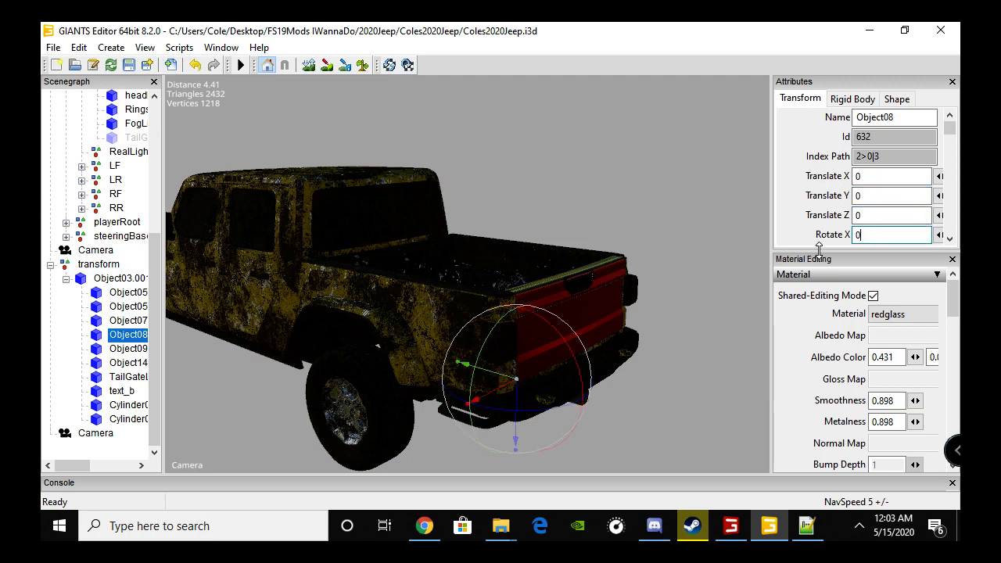
# - Set Translate X, Y and Z and Rotate X of Object09 to 0
pyautogui.click(126, 349)
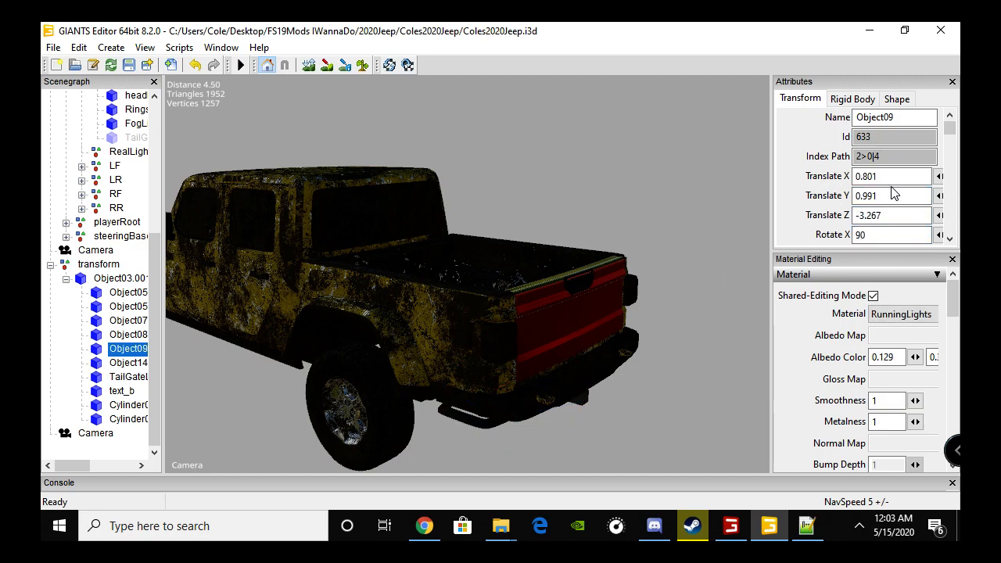
pyautogui.moveTo(888, 196); pyautogui.dragTo(841, 197)
pyautogui.write('0')
pyautogui.press('Tab')
pyautogui.write('0')
pyautogui.press('Tab')
pyautogui.write('0')
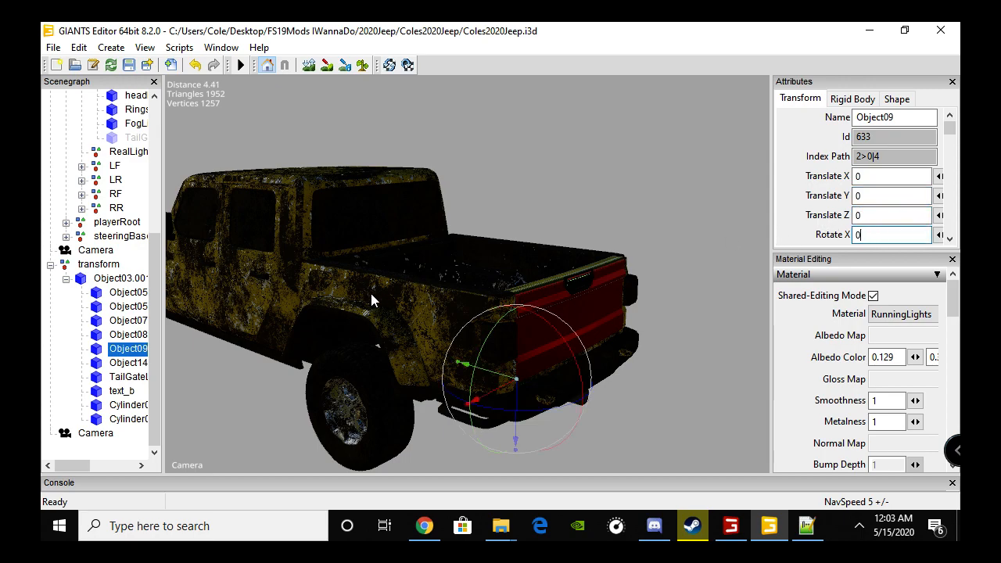
# - Check Object03.001 and its corrected parts, and set Translate X, Y and Z and Rotate X of Object14 to 0
pyautogui.click(117, 280)
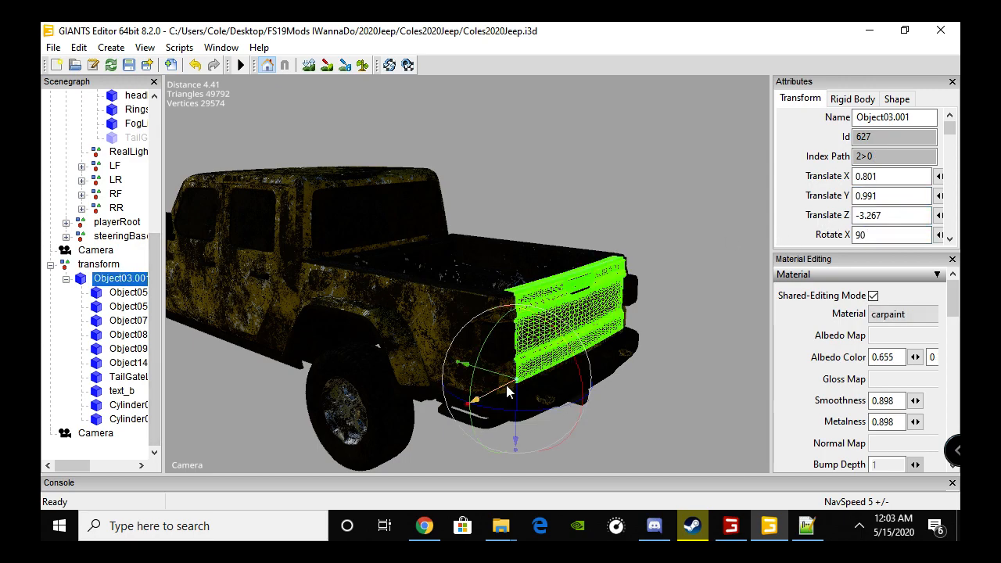
pyautogui.click(129, 294)
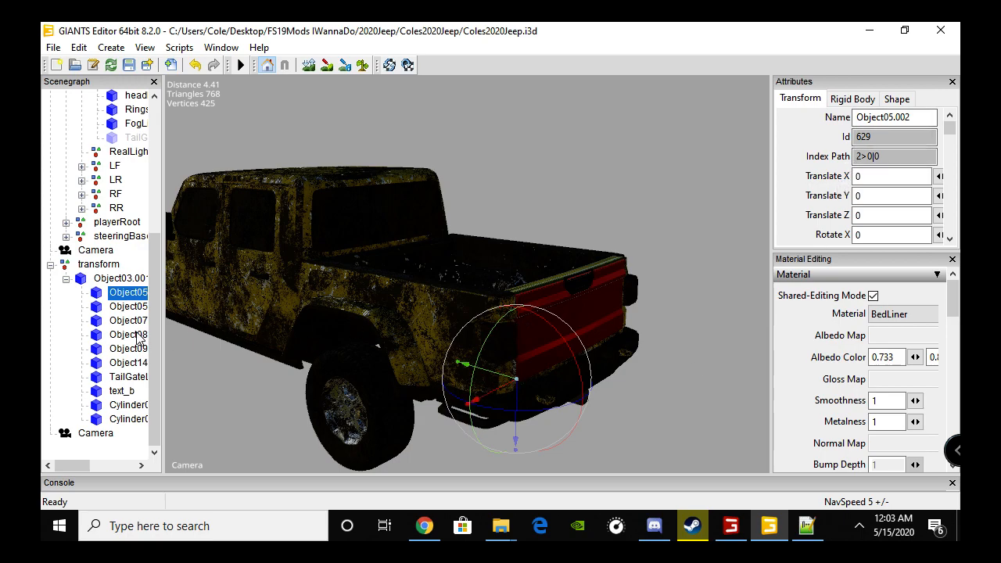
pyautogui.press('Down')
pyautogui.press('Down')
pyautogui.press('Down')
pyautogui.press('Down')
pyautogui.press('Down')
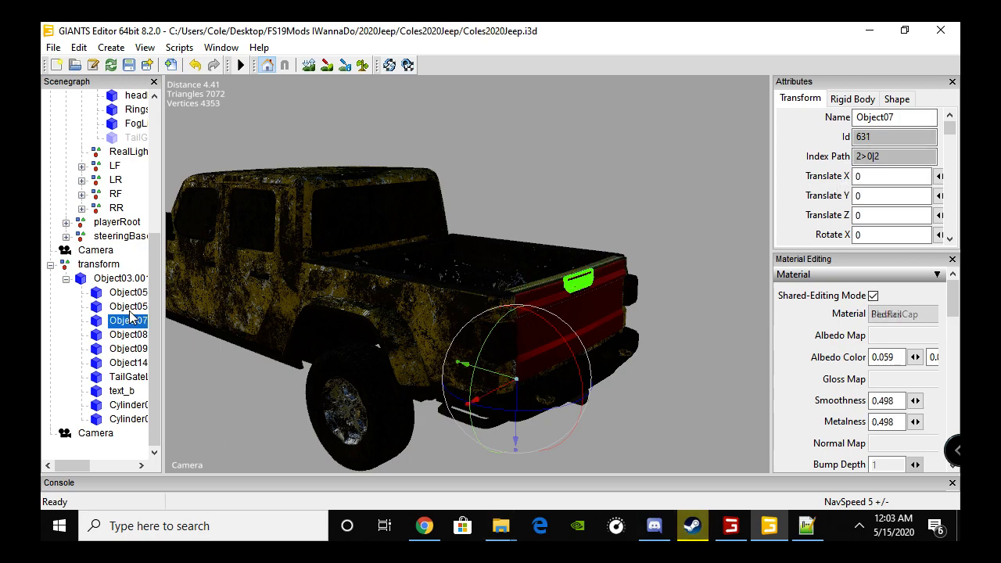
pyautogui.click(905, 176)
pyautogui.doubleClick(905, 176)
pyautogui.write('0')
pyautogui.click(880, 196)
pyautogui.doubleClick(880, 196)
pyautogui.write('0')
pyautogui.press('Tab')
pyautogui.write('0')
pyautogui.press('Tab')
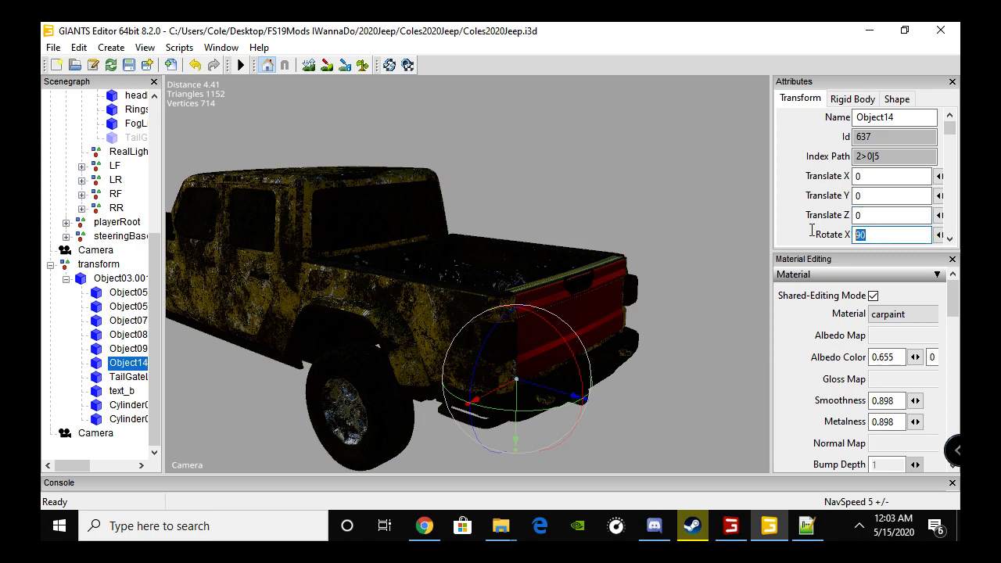
pyautogui.write('0')
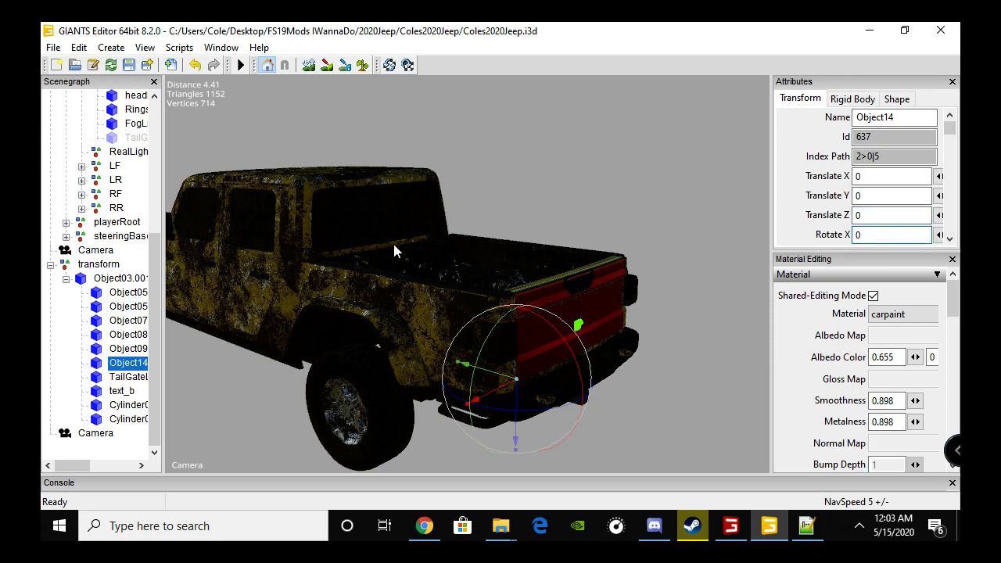
# - Zero the X, Y and Z translation and the X rotation of the TailGateLite part under Object03.001
pyautogui.click(117, 377)
pyautogui.doubleClick(880, 176)
pyautogui.write('0')
pyautogui.press('Tab')
pyautogui.write('0')
pyautogui.press('Tab')
pyautogui.write('0')
pyautogui.press('Tab')
pyautogui.write('0')
# - Set Translate X, Y and Z and Rotate X of the text_b Jeep lettering to 0
pyautogui.click(121, 391)
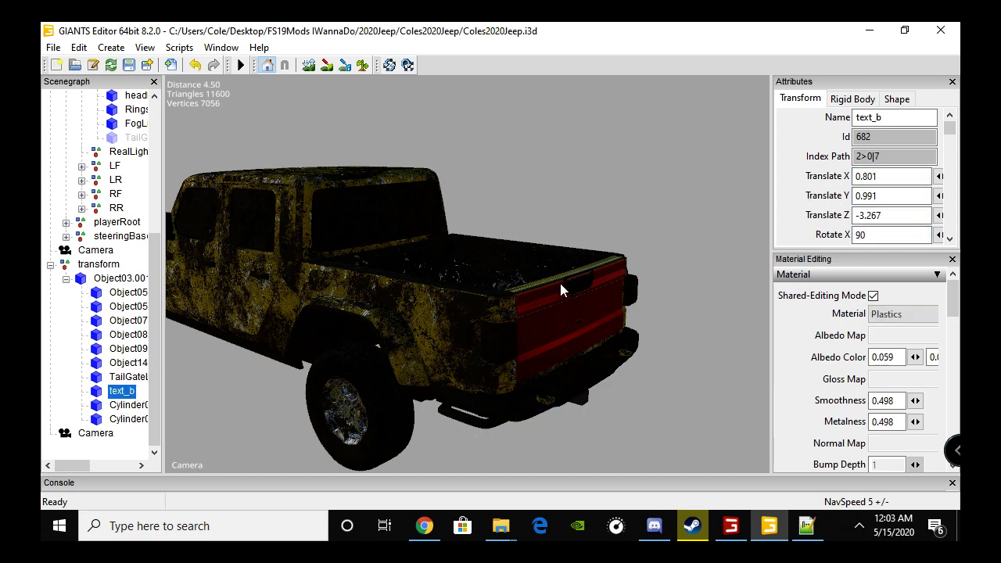
pyautogui.doubleClick(903, 176)
pyautogui.write('0')
pyautogui.press('Tab')
pyautogui.write('0')
pyautogui.press('Tab')
pyautogui.write('0')
pyautogui.press('Tab')
pyautogui.write('0')
pyautogui.press('Tab')
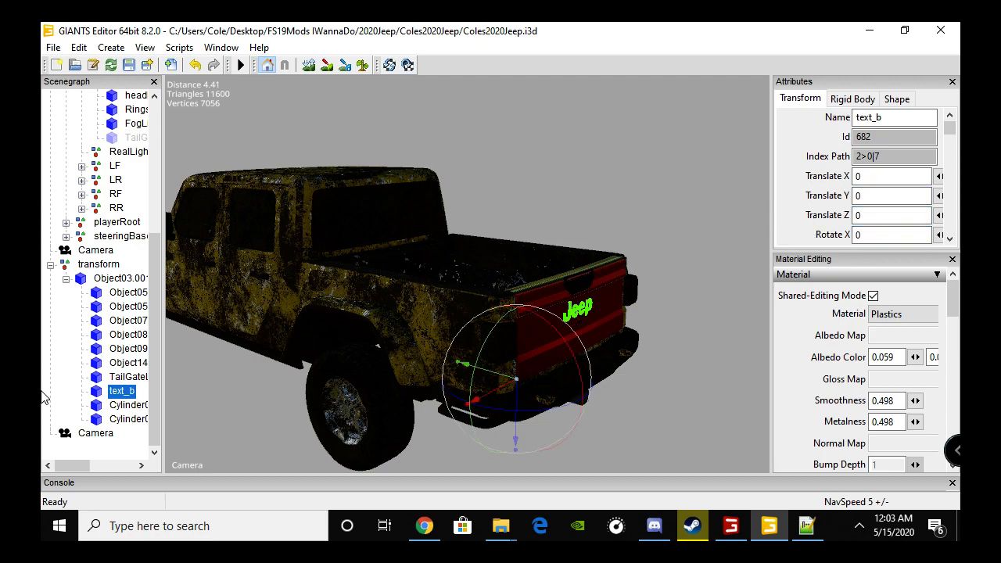
# - Set Translate X, Y and Z and Rotate X of Cylinder01 to 0
pyautogui.click(114, 405)
pyautogui.doubleClick(901, 176)
pyautogui.write('0')
pyautogui.press('Tab')
pyautogui.write('0')
pyautogui.press('Tab')
pyautogui.write('0')
pyautogui.press('Tab')
pyautogui.write('0')
pyautogui.press('Tab')
# - Set Translate X, Y and Z and Rotate X of Cylinder02 to 0
pyautogui.click(127, 420)
pyautogui.doubleClick(891, 176)
pyautogui.write('0')
pyautogui.press('Tab')
pyautogui.write('0')
pyautogui.press('Tab')
pyautogui.write('0')
pyautogui.press('Tab')
pyautogui.write('0')
# - Move the Object07 handle part under Object03.001 to Translate X -0.017 and Translate Z 0.029
pyautogui.scroll(5, 338, 311)
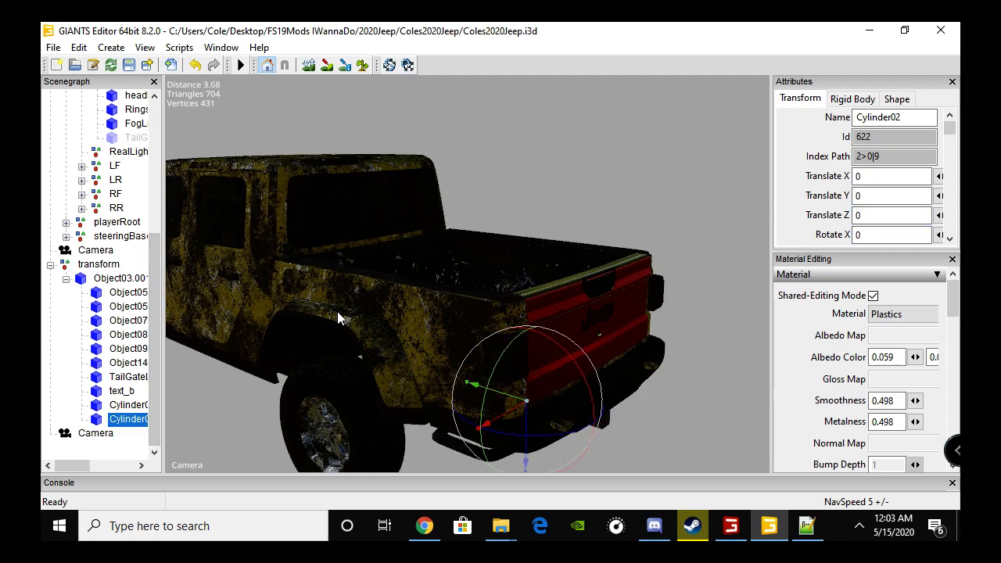
pyautogui.keyDown('alt'); pyautogui.moveTo(365, 327); pyautogui.dragTo(408, 308); pyautogui.keyUp('alt')
pyautogui.scroll(6, 445, 341)
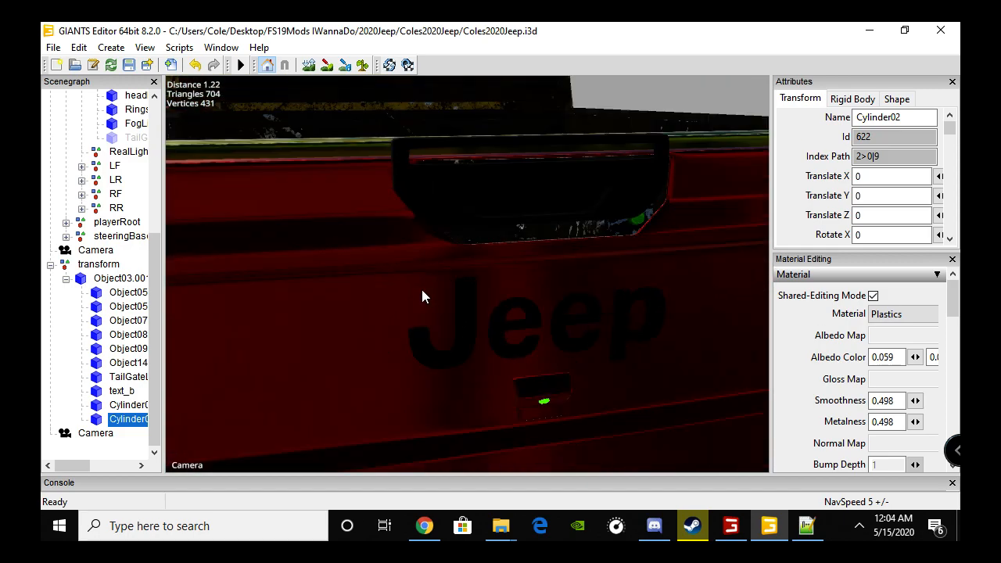
pyautogui.click(131, 296)
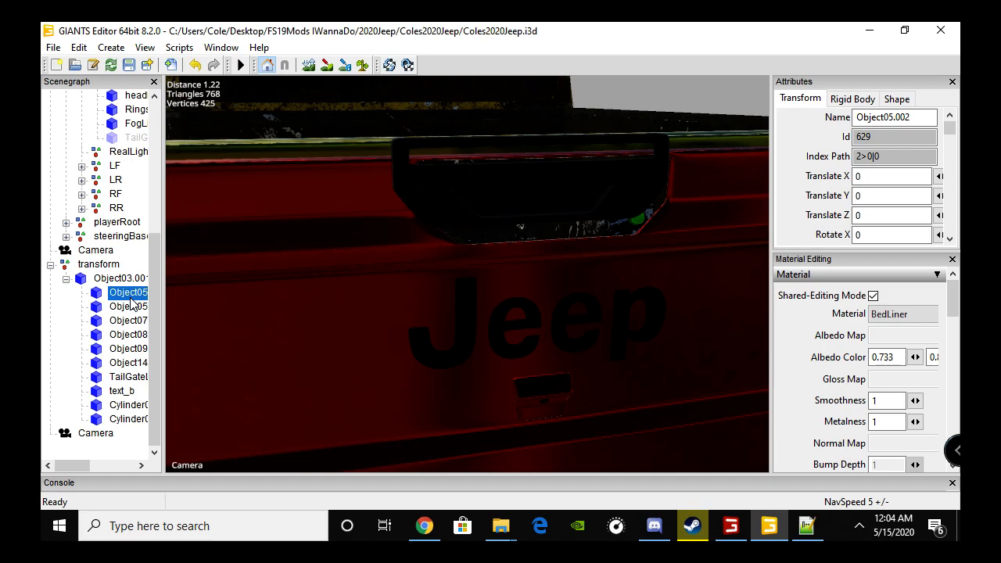
pyautogui.press('Down')
pyautogui.press('Down')
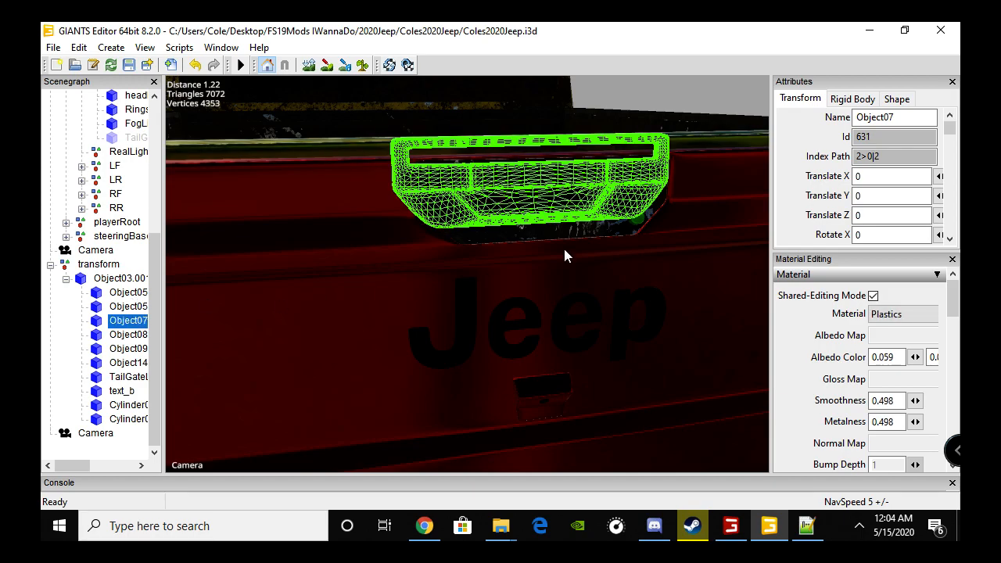
pyautogui.scroll(-3, 545, 228)
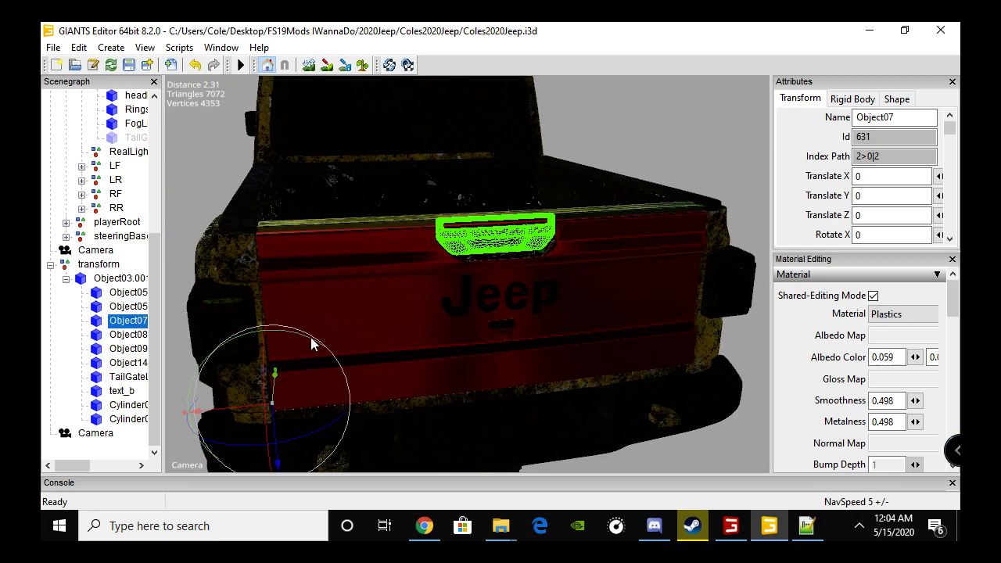
pyautogui.moveTo(274, 420); pyautogui.dragTo(226, 420)
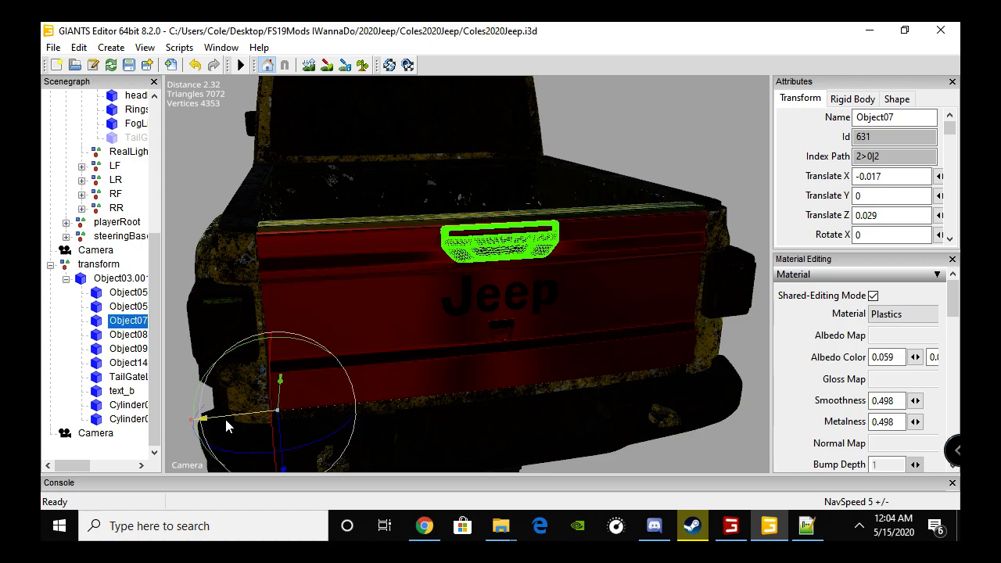
# - Shift Object07 along its X axis to Translate X -0.025
pyautogui.scroll(5, 384, 291)
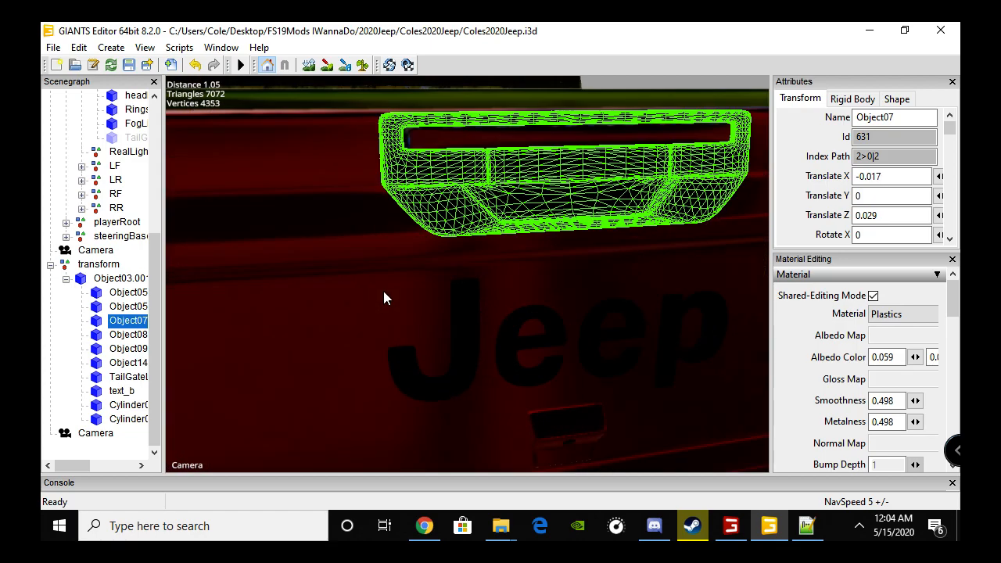
pyautogui.keyDown('alt'); pyautogui.moveTo(384, 291); pyautogui.dragTo(354, 285); pyautogui.keyUp('alt')
pyautogui.scroll(-2, 353, 286)
pyautogui.scroll(-2, 328, 369)
pyautogui.moveTo(234, 441); pyautogui.dragTo(230, 442)
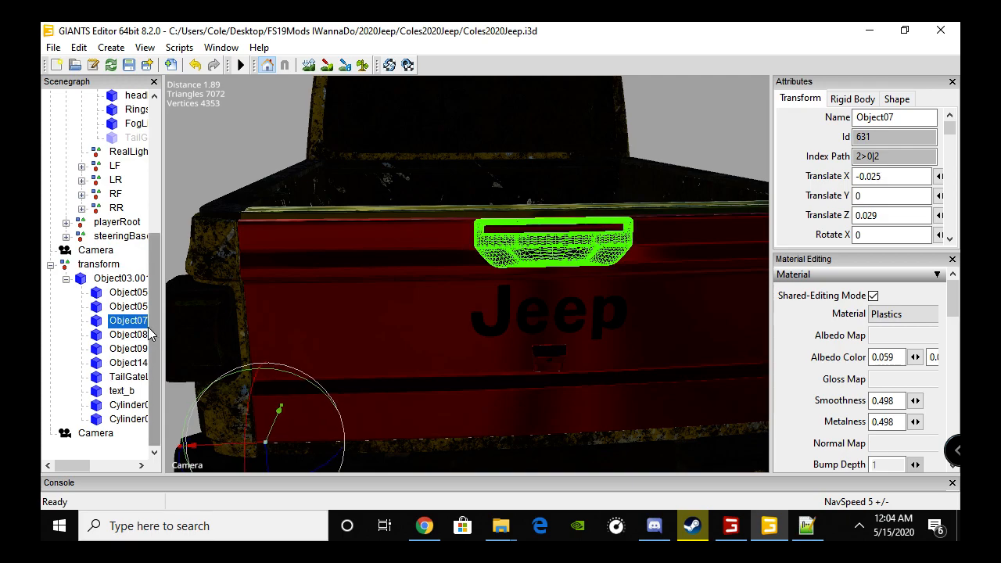
# - Clear the tailgate highlight and examine how the handle, lettering and panel fit the truck bed from several angles
pyautogui.click(110, 435)
pyautogui.scroll(3, 471, 306)
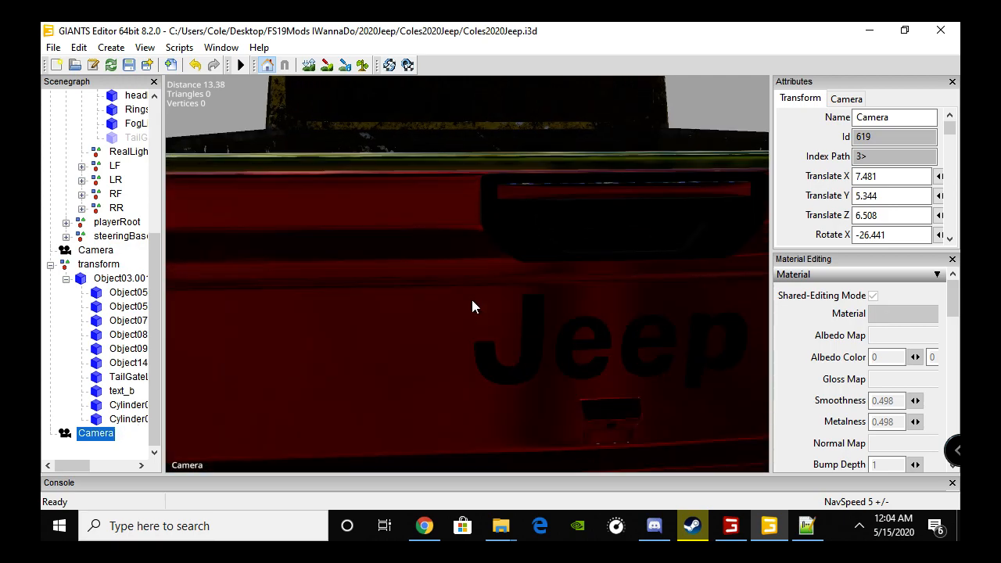
pyautogui.scroll(3, 471, 300)
pyautogui.keyDown('alt'); pyautogui.moveTo(471, 300); pyautogui.dragTo(510, 277); pyautogui.keyUp('alt')
pyautogui.keyDown('alt'); pyautogui.moveTo(377, 203); pyautogui.dragTo(456, 183); pyautogui.keyUp('alt')
pyautogui.scroll(-4, 455, 183)
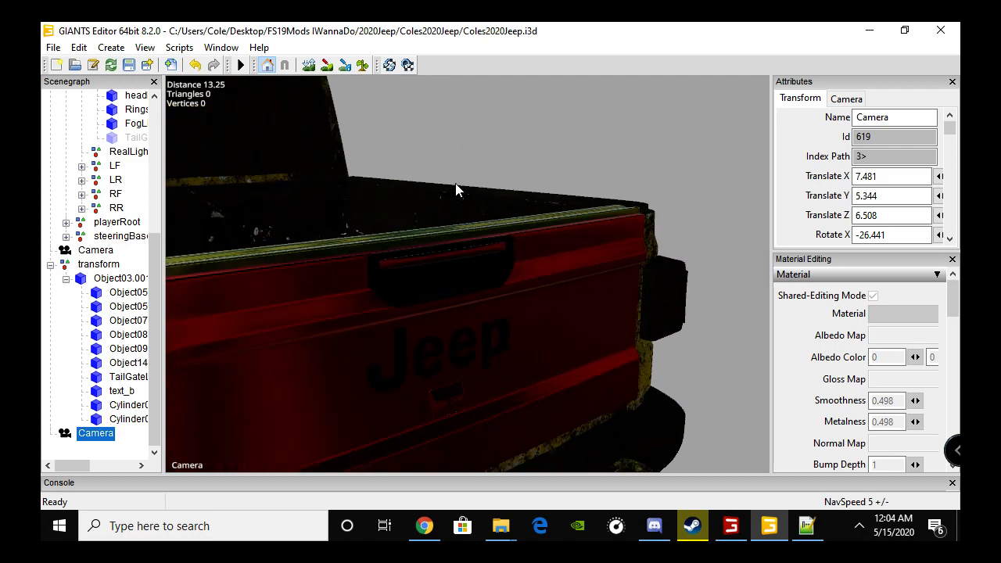
pyautogui.keyDown('alt'); pyautogui.moveTo(516, 273); pyautogui.dragTo(538, 308); pyautogui.keyUp('alt')
pyautogui.scroll(5, 425, 286)
pyautogui.scroll(-4, 462, 295)
pyautogui.scroll(-3, 463, 290)
pyautogui.scroll(3, 482, 255)
pyautogui.scroll(3, 538, 309)
pyautogui.scroll(-4, 543, 311)
pyautogui.scroll(1, 544, 313)
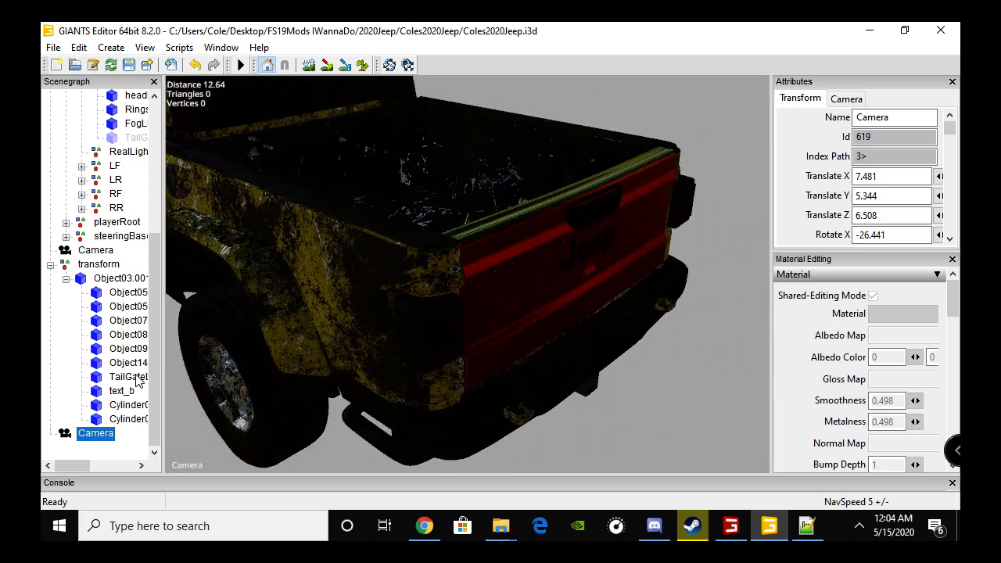
# - Collapse the Beds group in the scenegraph and select the Object03.001 tailgate parent
pyautogui.click(118, 279)
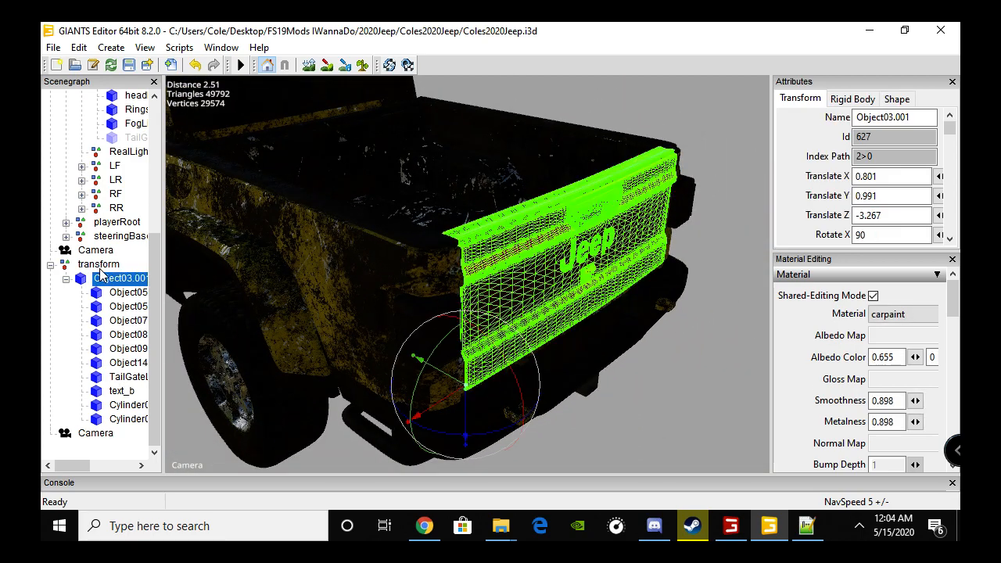
pyautogui.click(102, 266)
pyautogui.click(108, 280)
pyautogui.moveTo(248, 279); pyautogui.dragTo(343, 273, button='middle')
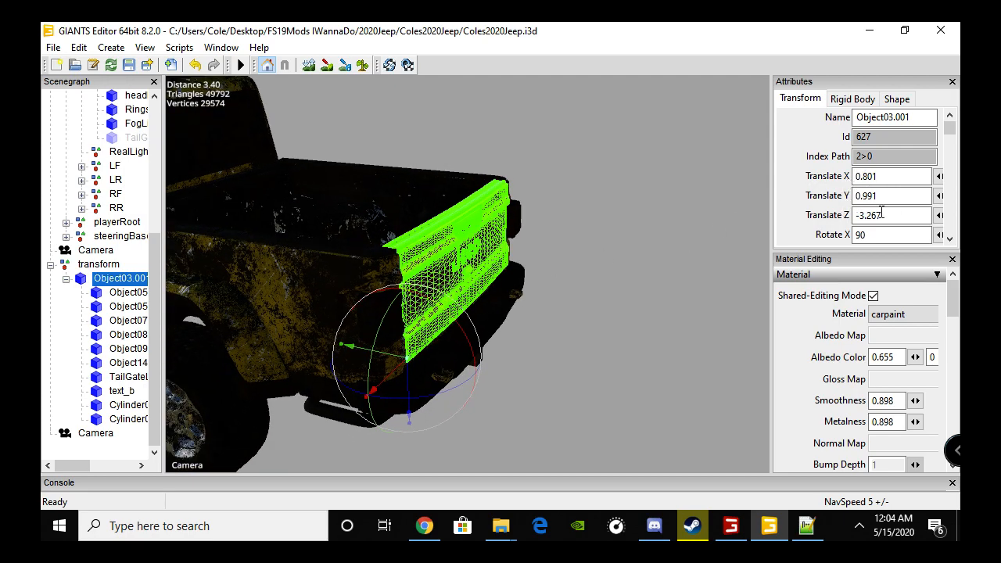
pyautogui.click(423, 300)
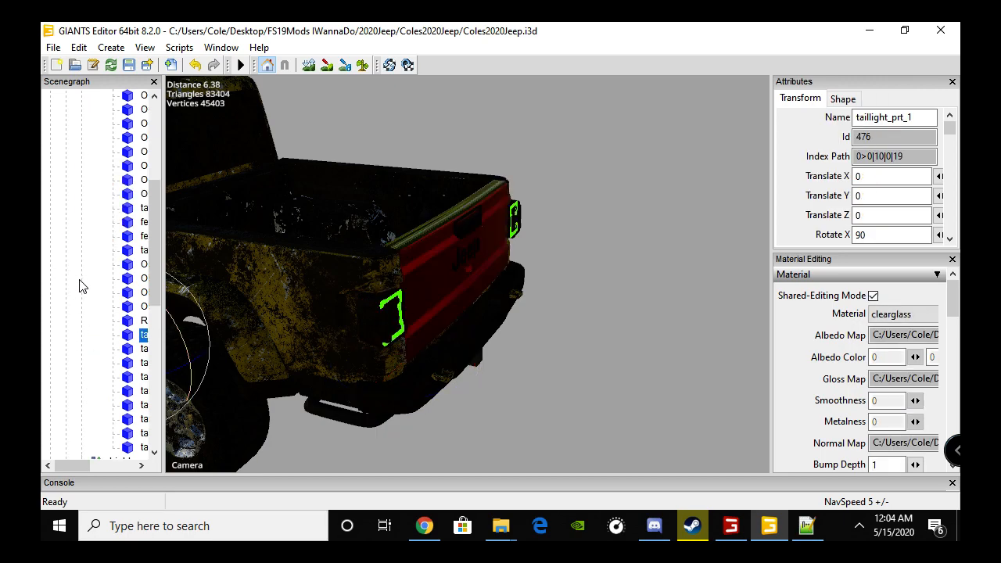
pyautogui.scroll(3, 74, 298)
pyautogui.click(81, 154)
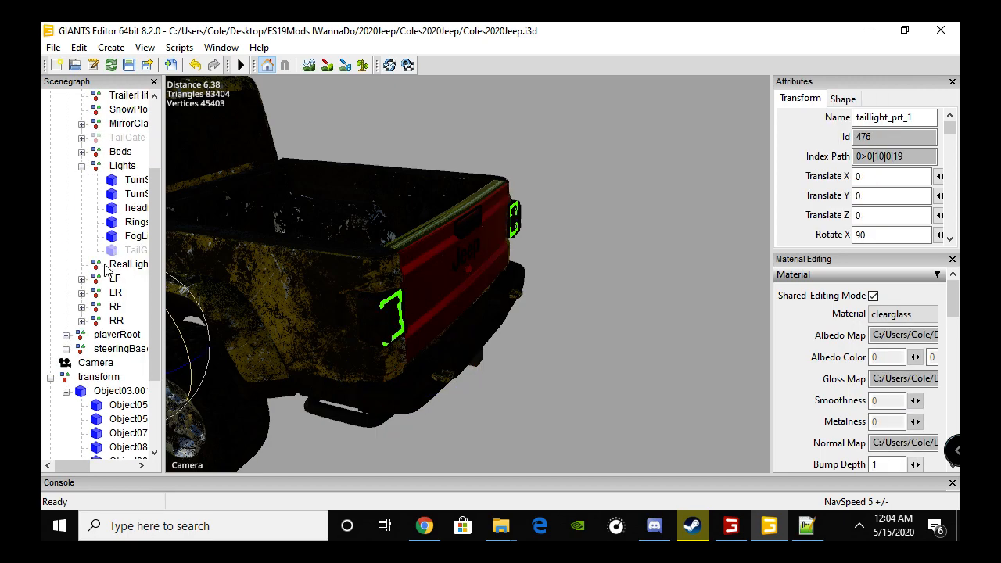
pyautogui.scroll(-3, 84, 391)
pyautogui.click(117, 321)
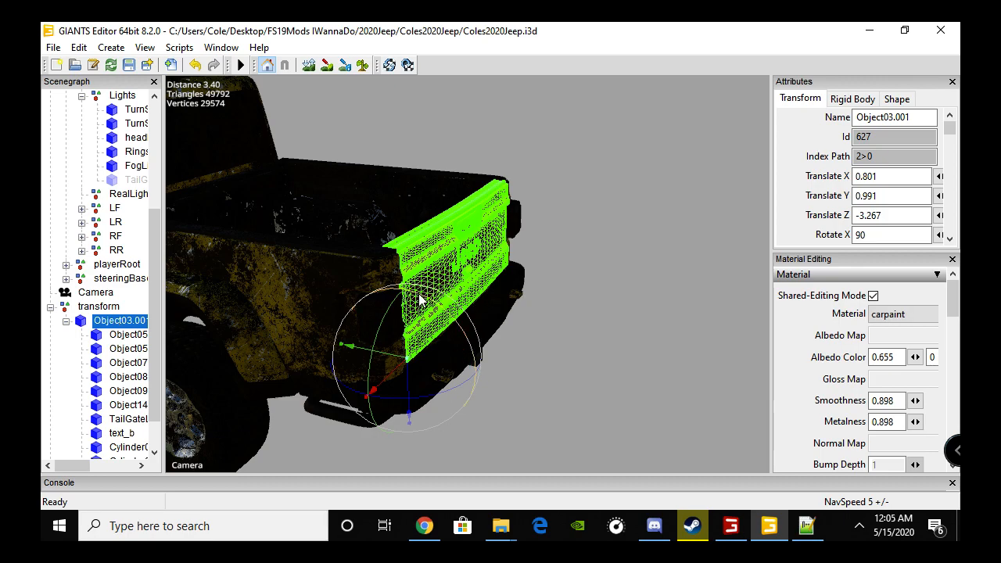
# - Swing the tailgate down by setting Rotate X of Object03.001 to 0
pyautogui.moveTo(420, 299); pyautogui.dragTo(481, 388)
pyautogui.doubleClick(904, 234)
pyautogui.write('0')
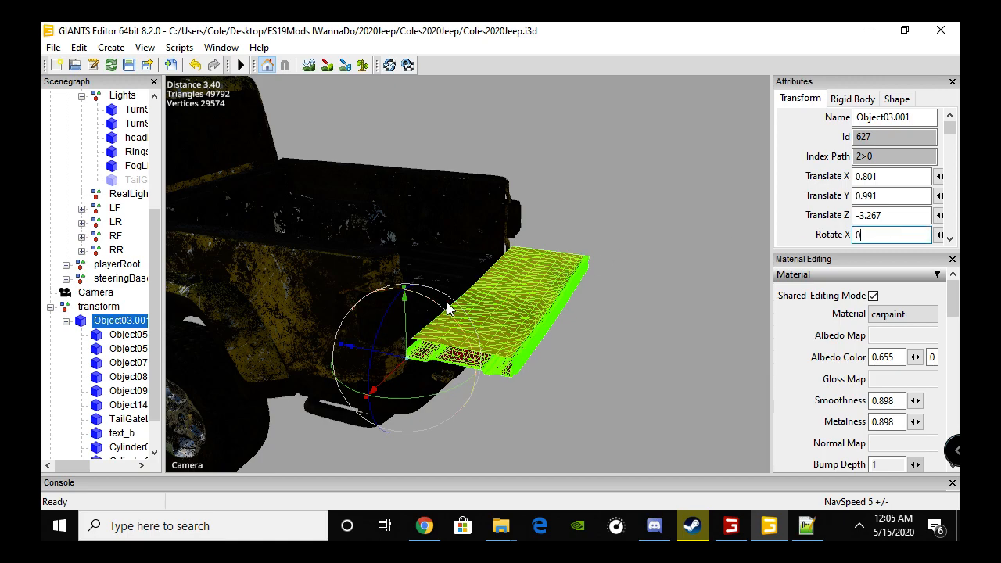
# - Rotate Object03.001 back upright and set its Rotate X to 90
pyautogui.moveTo(430, 313); pyautogui.dragTo(233, 257)
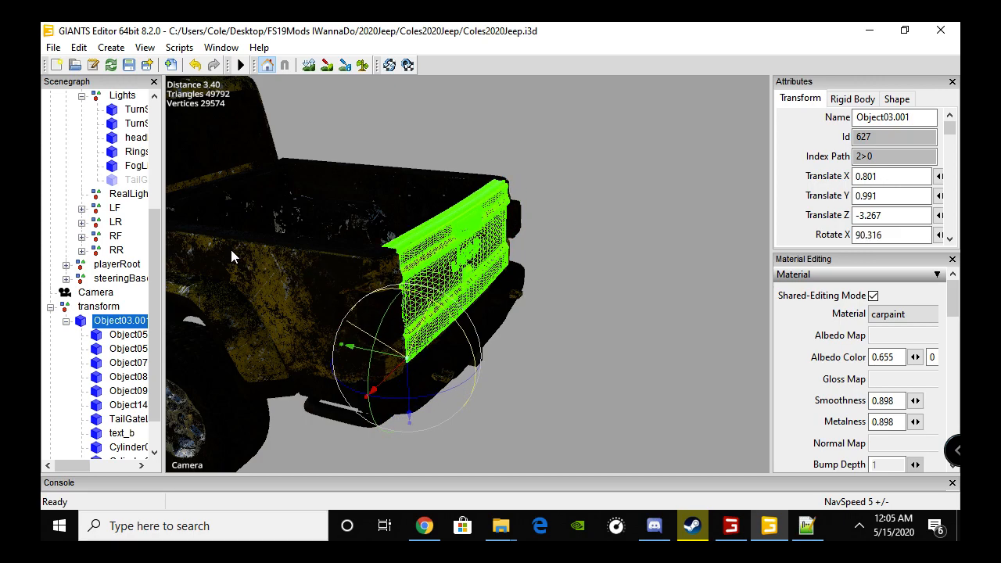
pyautogui.click(920, 237)
pyautogui.click(886, 233)
pyautogui.moveTo(865, 234); pyautogui.dragTo(897, 235)
pyautogui.press('BackSpace')
# - Inspect the tailgate edge closely and test its hinge by setting Rotate X to 0 and back to 90
pyautogui.scroll(6, 514, 275)
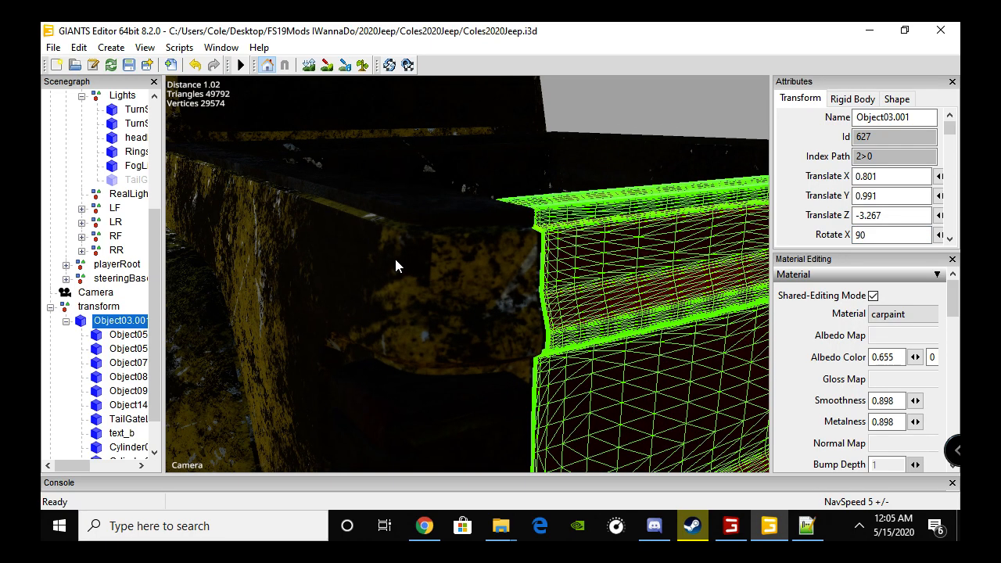
pyautogui.scroll(1, 396, 260)
pyautogui.keyDown('alt'); pyautogui.moveTo(396, 261); pyautogui.dragTo(513, 260); pyautogui.keyUp('alt')
pyautogui.scroll(-4, 516, 259)
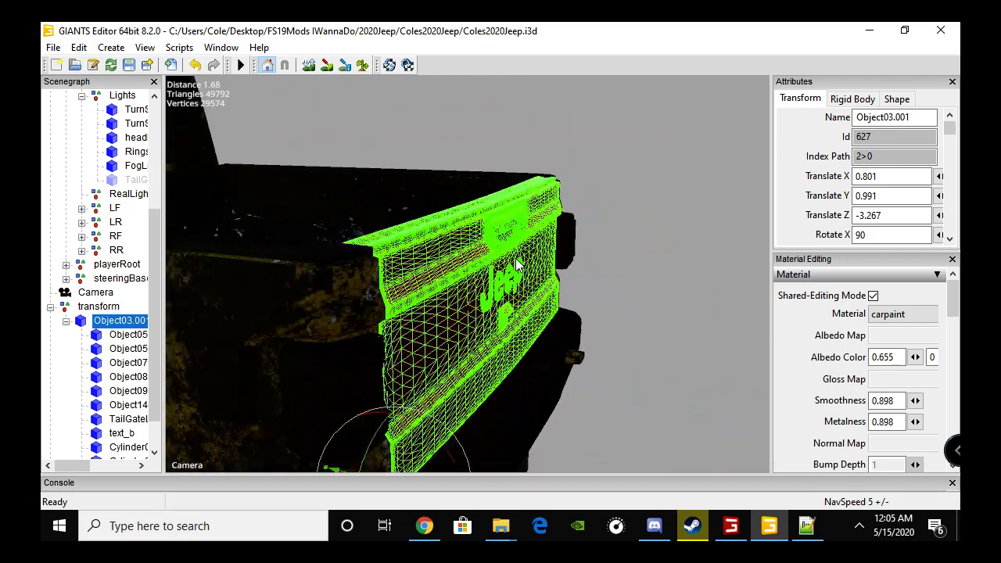
pyautogui.scroll(-1, 516, 266)
pyautogui.doubleClick(877, 234)
pyautogui.write('0')
pyautogui.press('Return')
pyautogui.moveTo(890, 238); pyautogui.dragTo(853, 242)
pyautogui.write('90')
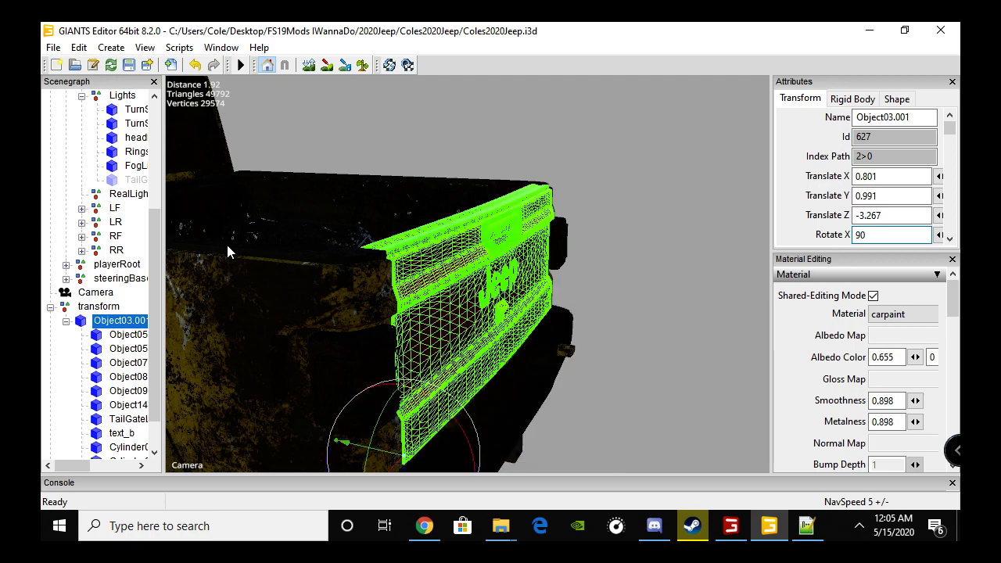
# - Delete the transform group containing Object03.001 and its child parts
pyautogui.click(107, 319)
pyautogui.click(86, 308)
pyautogui.click(116, 321)
pyautogui.click(97, 310)
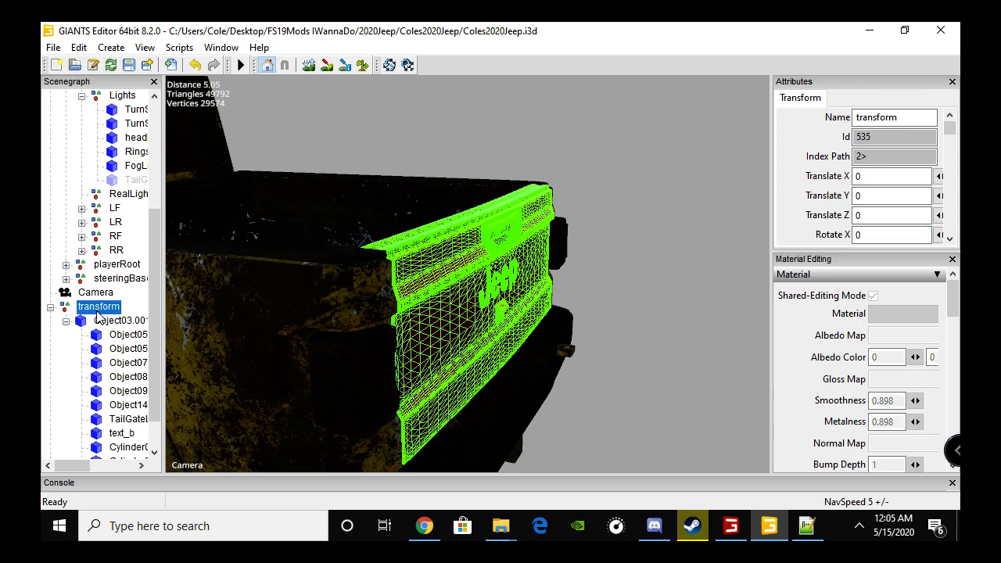
pyautogui.press('Delete')
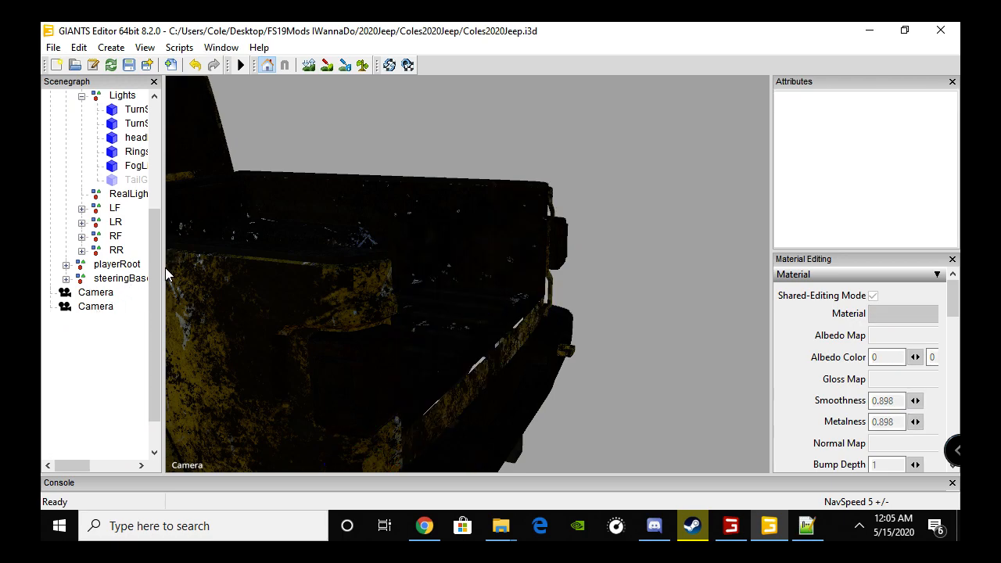
# - Turn on Visibility for the hidden TailGate group
pyautogui.scroll(3, 157, 264)
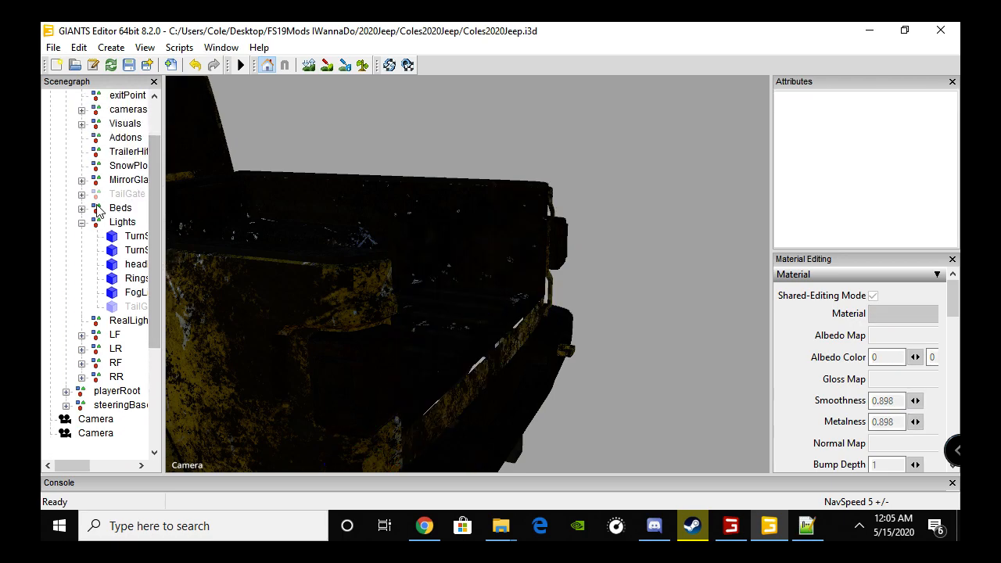
pyautogui.scroll(1, 107, 174)
pyautogui.click(122, 223)
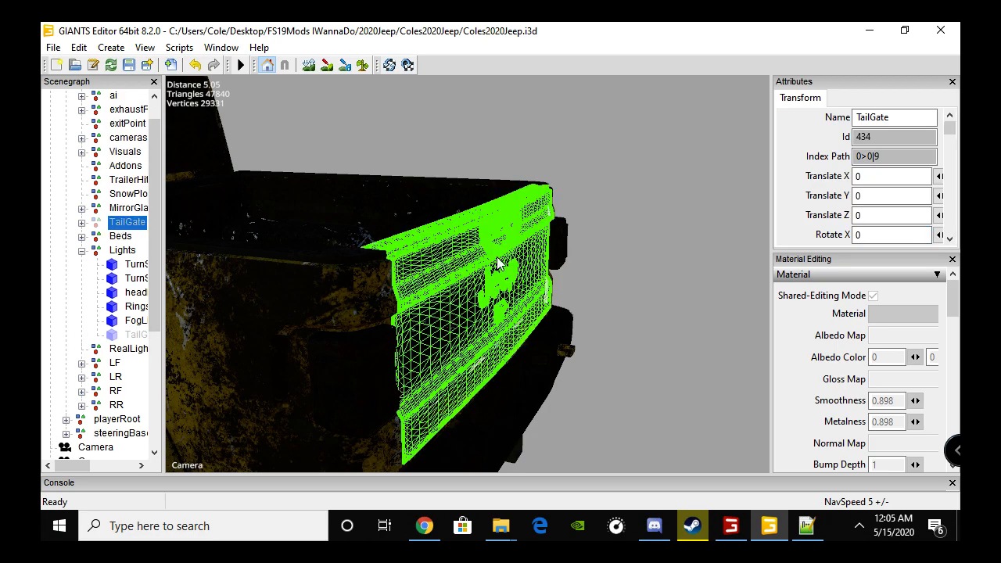
pyautogui.scroll(-5, 819, 202)
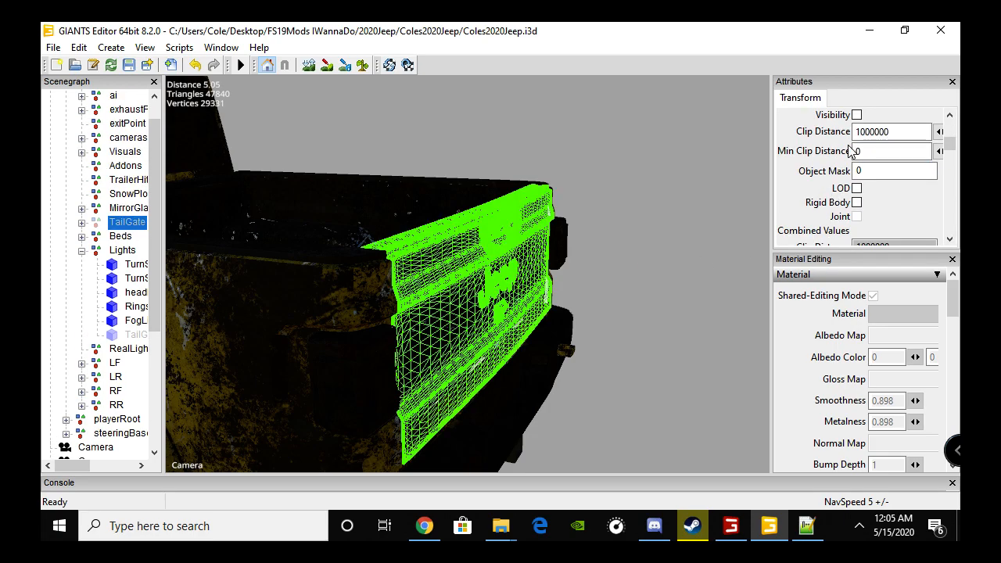
pyautogui.click(857, 114)
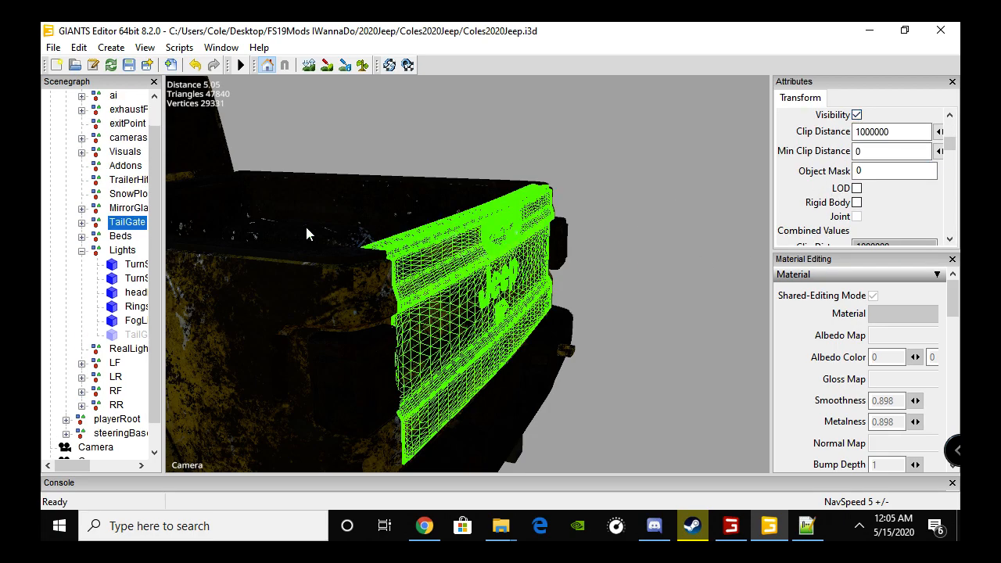
# - Expand the TailGate group and its TailgatePanel, widening the scenegraph enough to read the part names
pyautogui.click(81, 223)
pyautogui.click(134, 236)
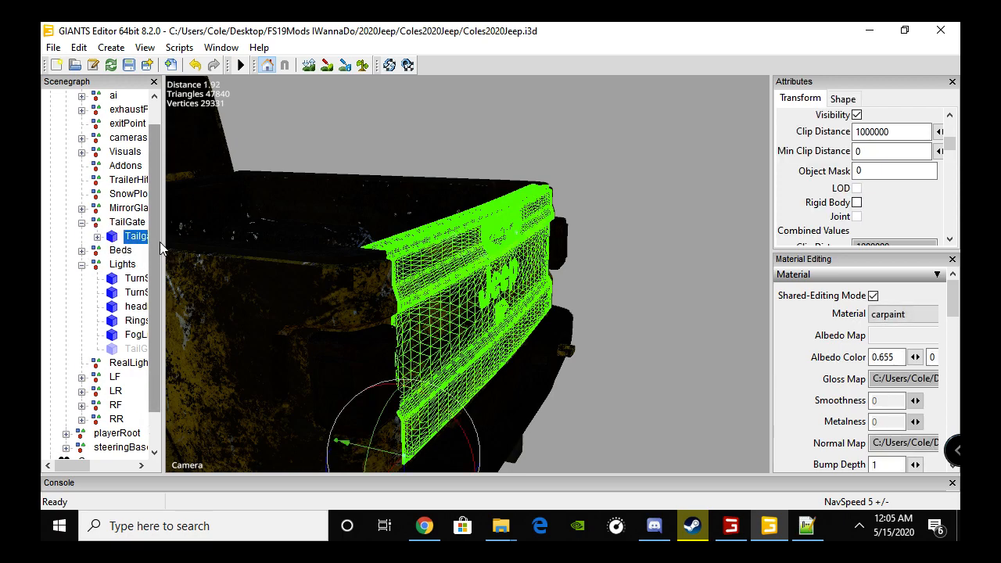
pyautogui.moveTo(160, 248); pyautogui.dragTo(205, 249)
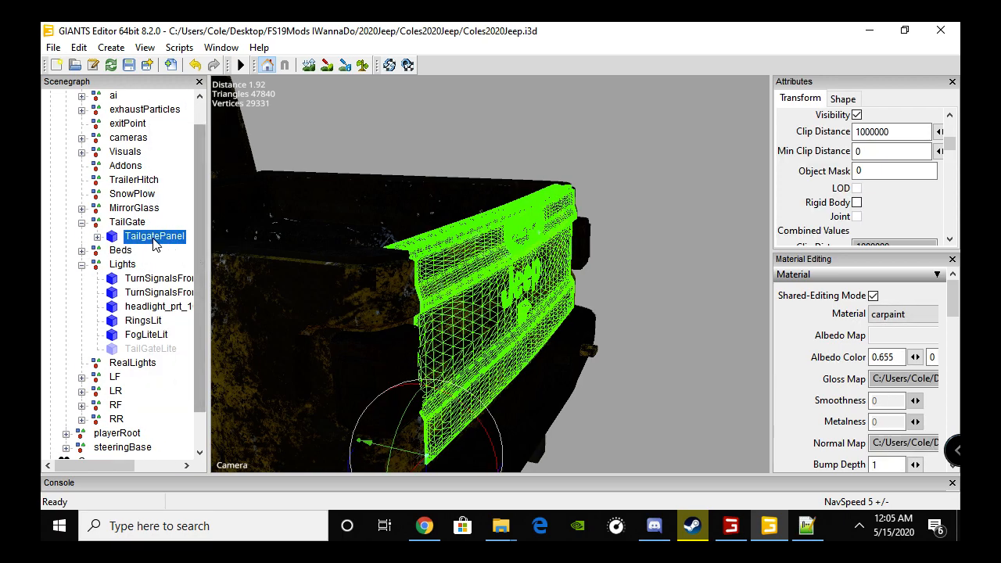
pyautogui.click(103, 241)
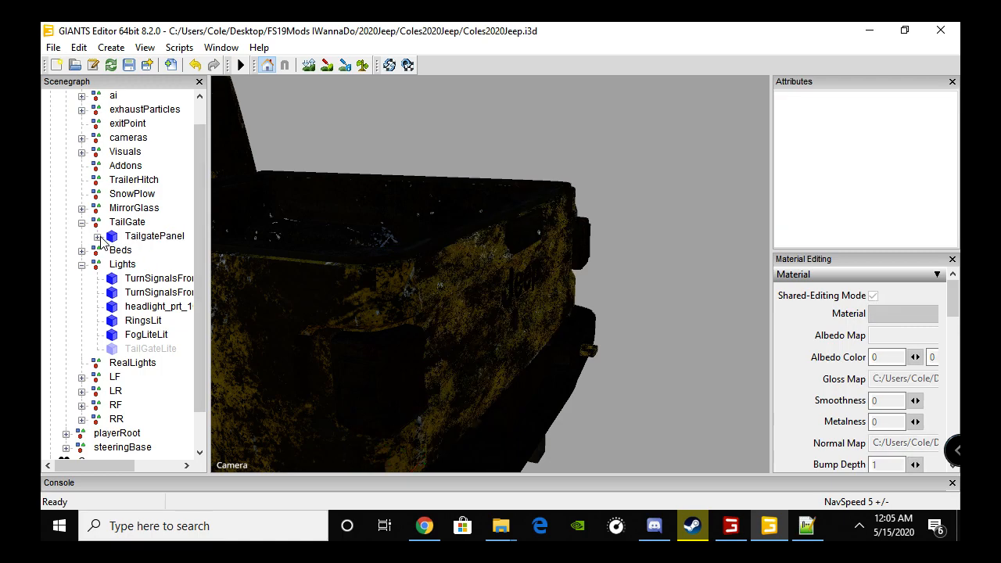
pyautogui.click(97, 237)
# - Go through the parts under TailgatePanel from Cylinder02 to text_b to identify each one on the truck
pyautogui.click(150, 265)
pyautogui.click(161, 255)
pyautogui.click(164, 269)
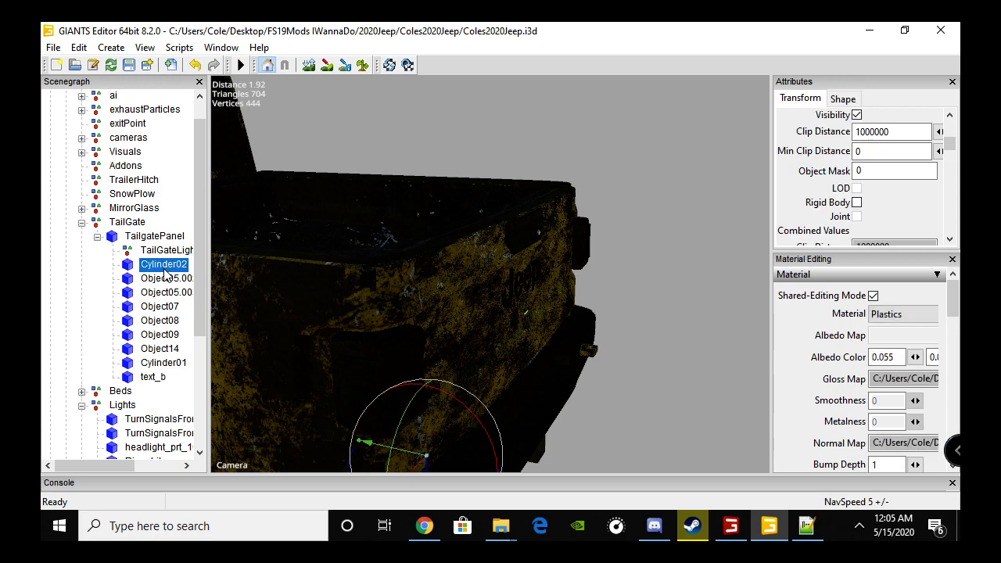
pyautogui.press('Down')
pyautogui.press('Down')
pyautogui.press('Down')
pyautogui.press('Down')
pyautogui.press('Down')
pyautogui.press('Down')
pyautogui.press('Down')
pyautogui.press('Down')
pyautogui.press('Down')
pyautogui.press('Down')
pyautogui.press('Down')
pyautogui.press('Up')
pyautogui.press('Up')
pyautogui.press('Up')
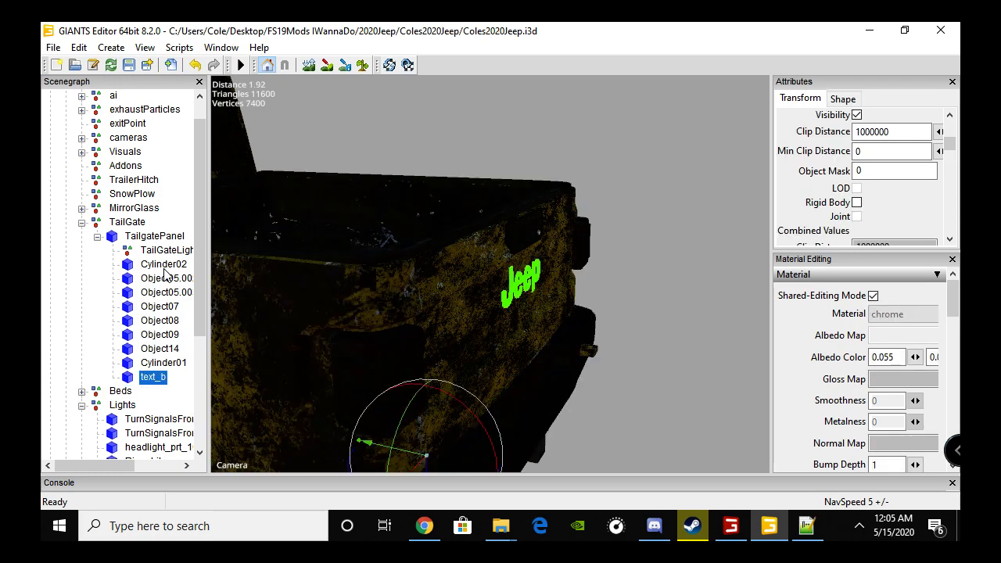
pyautogui.press('Up')
pyautogui.press('Up')
# - Check the translation and rotation values of the parts under TailgatePanel and of TailgatePanel itself
pyautogui.scroll(5, 830, 183)
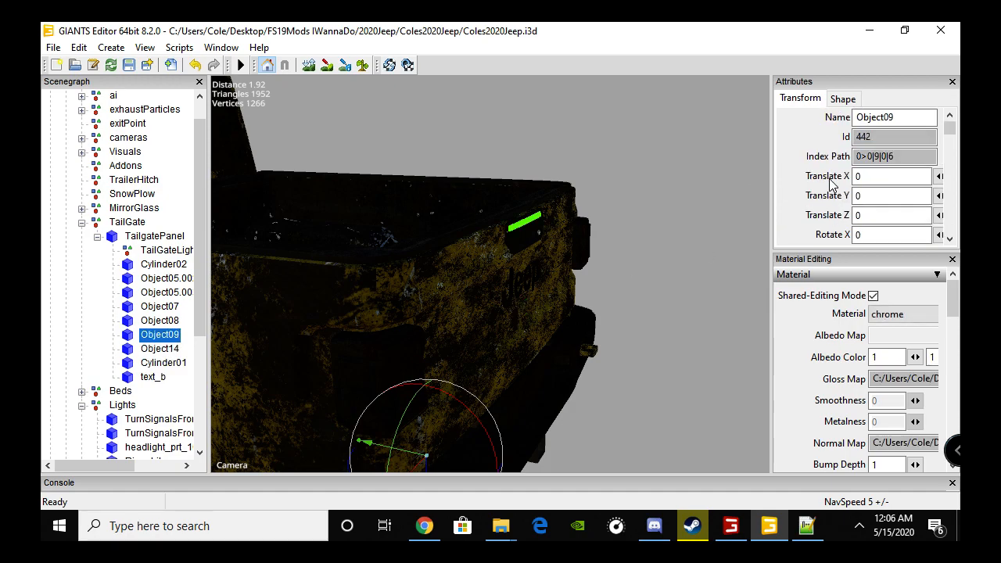
pyautogui.click(163, 322)
pyautogui.press('Up')
pyautogui.press('Up')
pyautogui.press('Up')
pyautogui.press('Down')
pyautogui.press('Up')
pyautogui.press('Up')
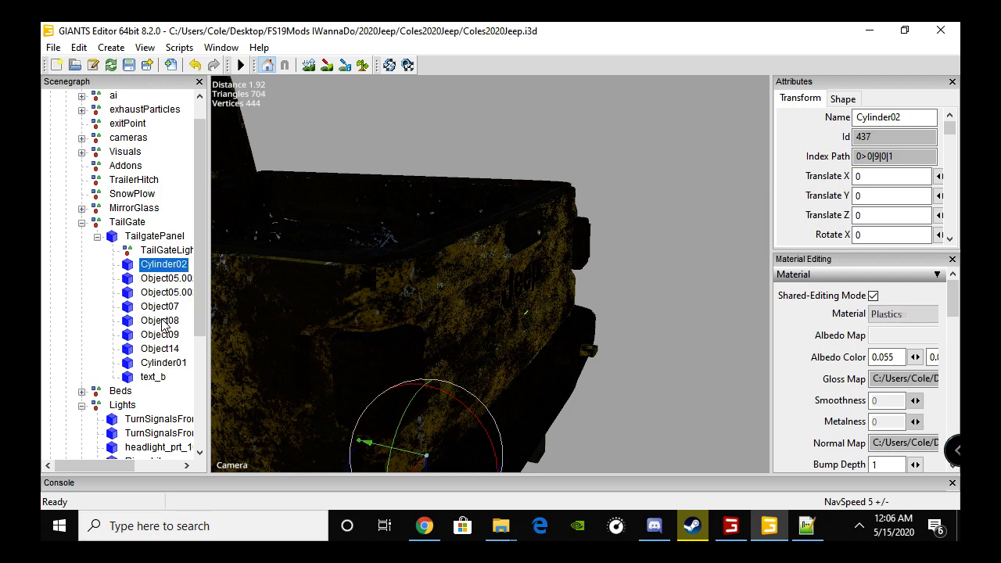
pyautogui.press('Up')
pyautogui.press('Up')
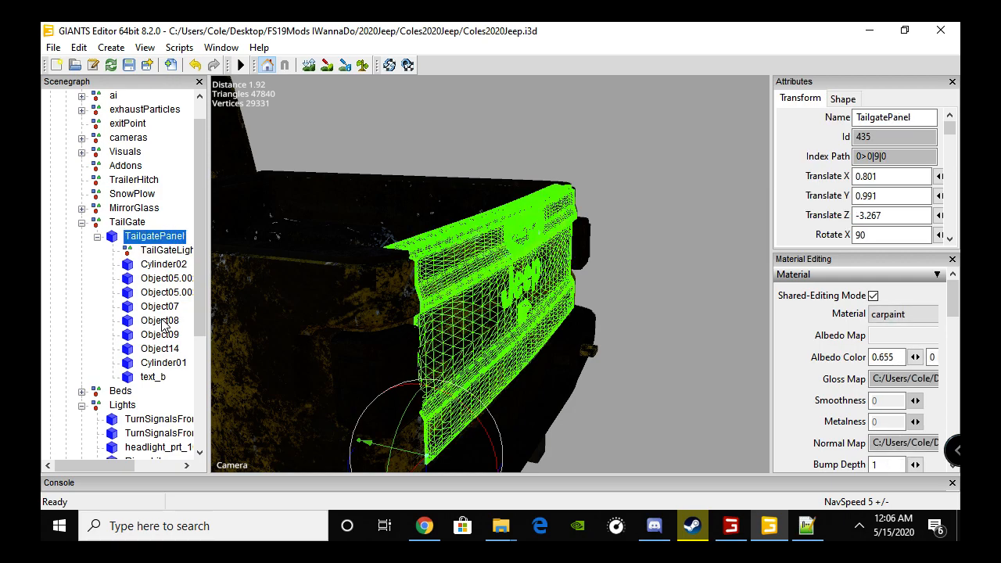
# - Restore the editor window to a smaller size, move it aside, and widen the Attributes area to show TailgatePanel's rotation values
pyautogui.click(905, 30)
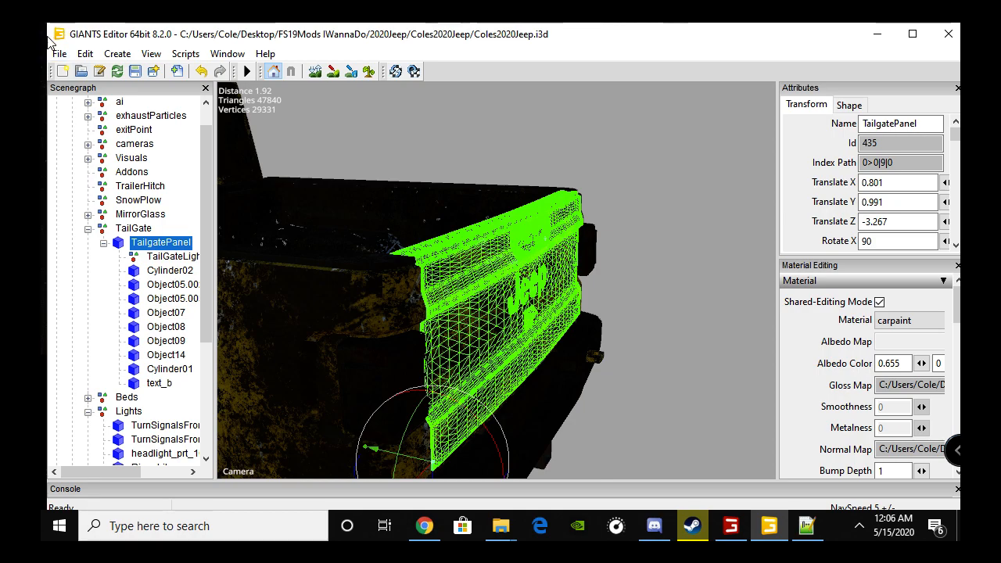
pyautogui.moveTo(49, 39); pyautogui.dragTo(365, 39)
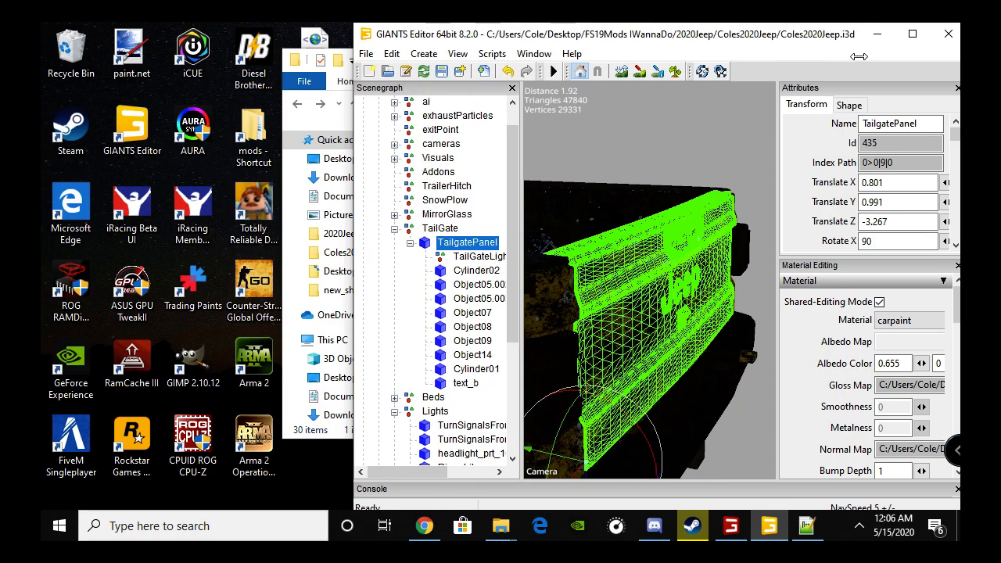
pyautogui.moveTo(808, 48); pyautogui.dragTo(779, 47)
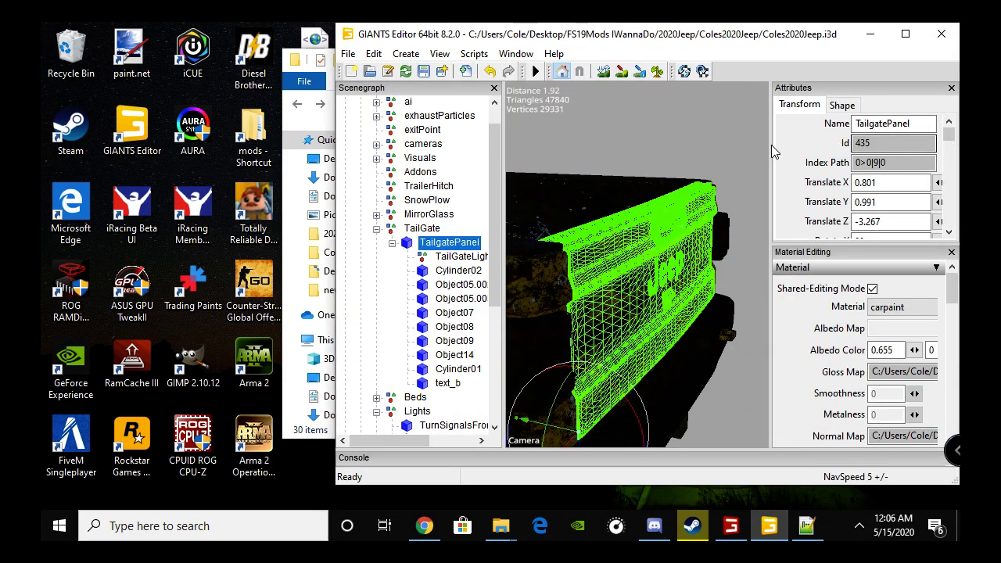
pyautogui.moveTo(771, 149); pyautogui.dragTo(586, 150)
pyautogui.moveTo(677, 36); pyautogui.dragTo(793, 36)
pyautogui.scroll(-2, 736, 192)
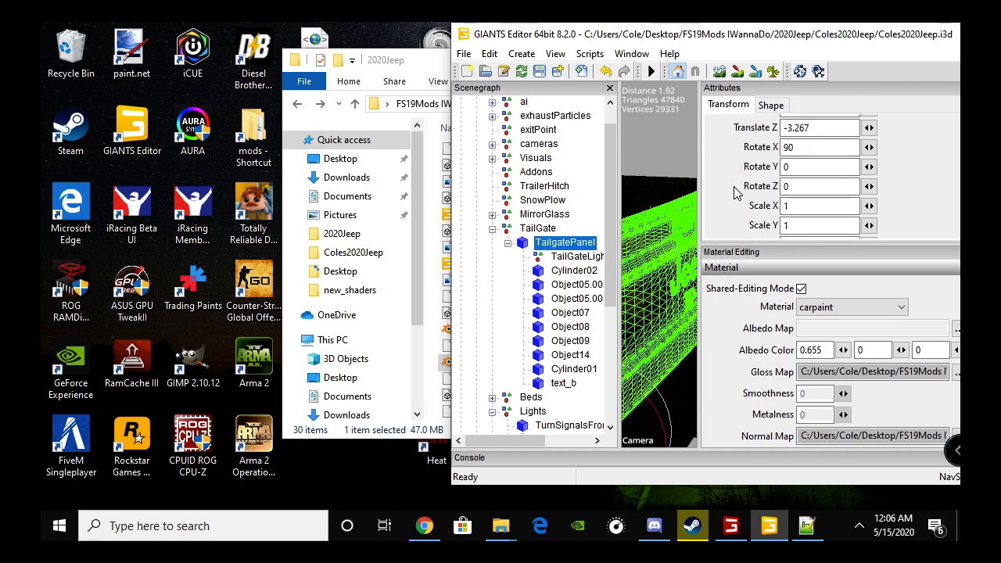
pyautogui.scroll(2, 735, 193)
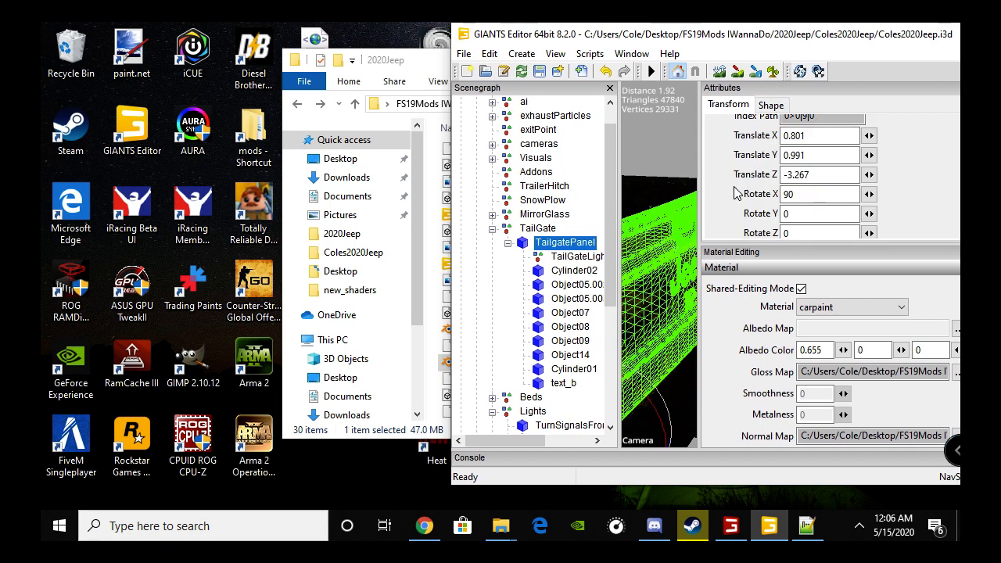
pyautogui.moveTo(801, 198); pyautogui.dragTo(786, 196)
pyautogui.click(805, 196)
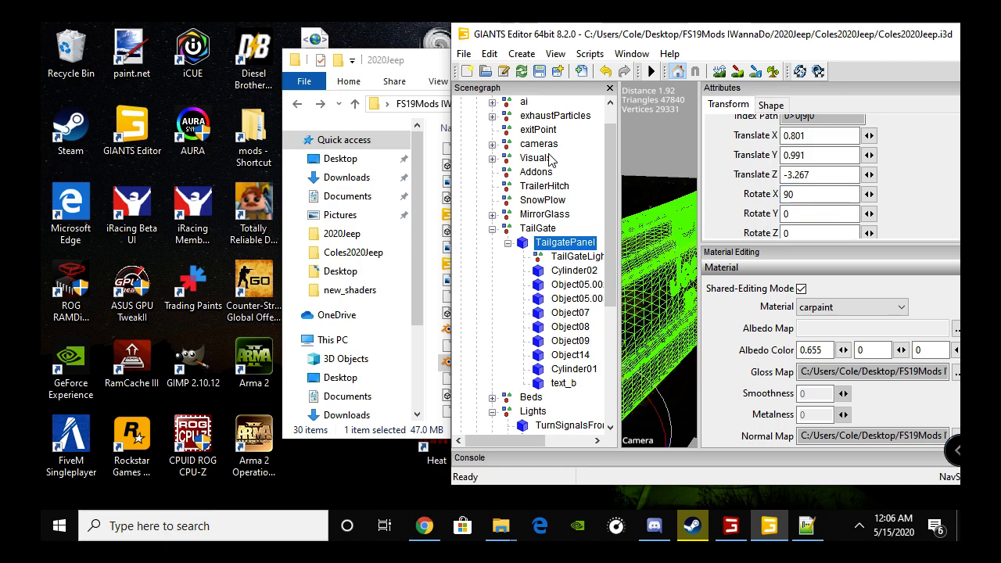
# - Switch to Notepad++ and examine the tailgate animation's first part line in 2020Jeep.xml, from its node path through startRot and endRot
pyautogui.click(807, 526)
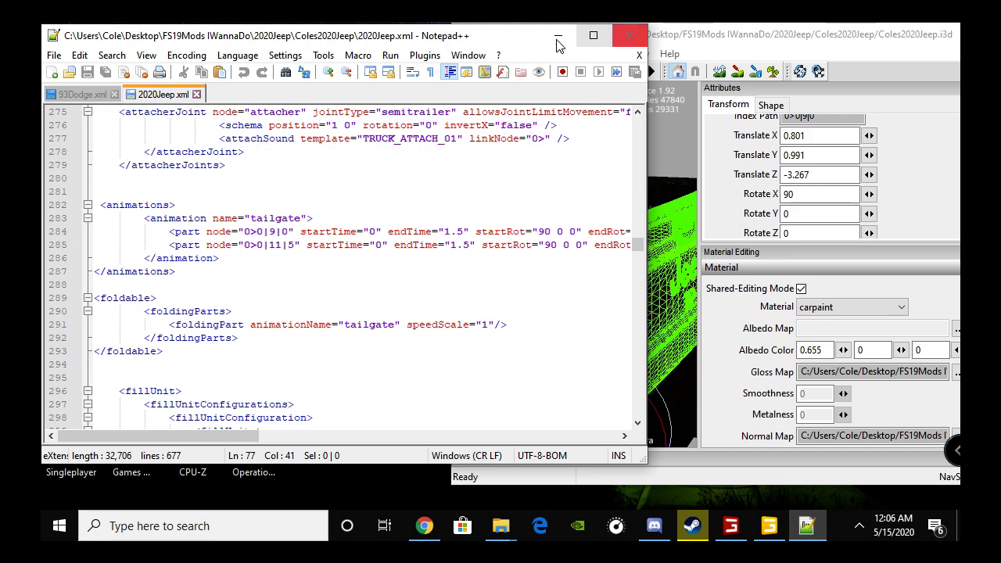
pyautogui.scroll(3, 297, 235)
pyautogui.scroll(-1, 150, 311)
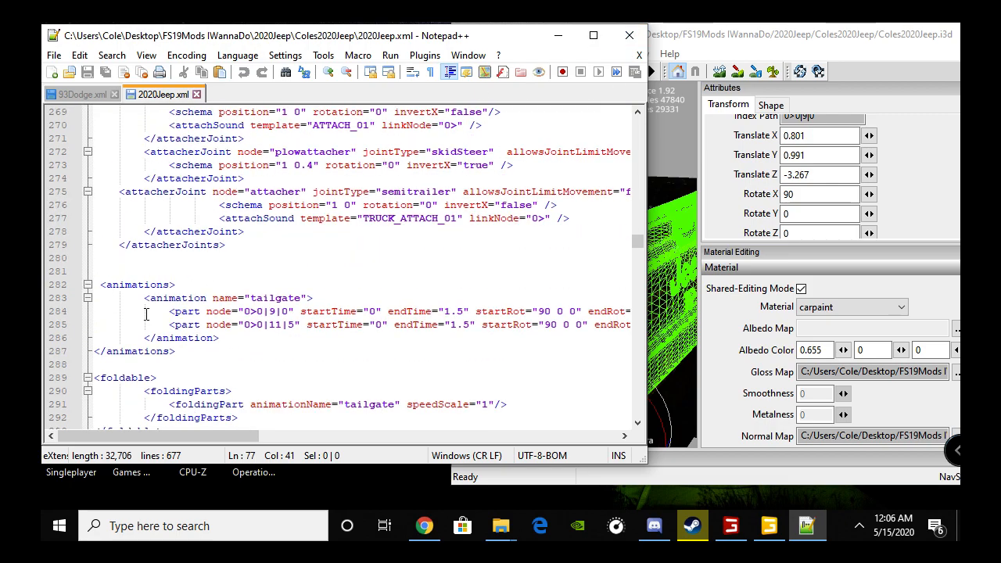
pyautogui.moveTo(100, 285); pyautogui.dragTo(316, 294)
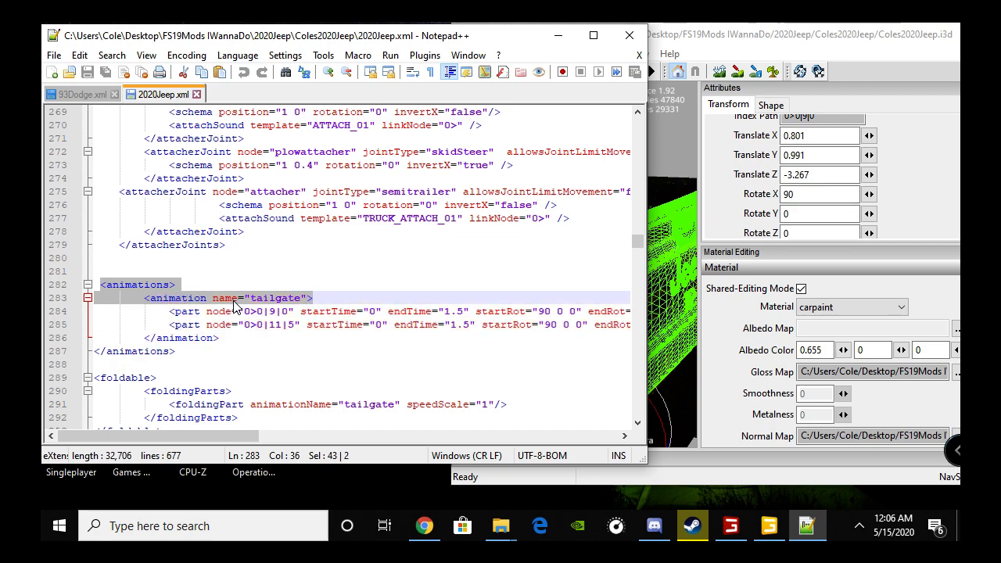
pyautogui.moveTo(169, 313); pyautogui.dragTo(407, 312)
pyautogui.click(383, 307)
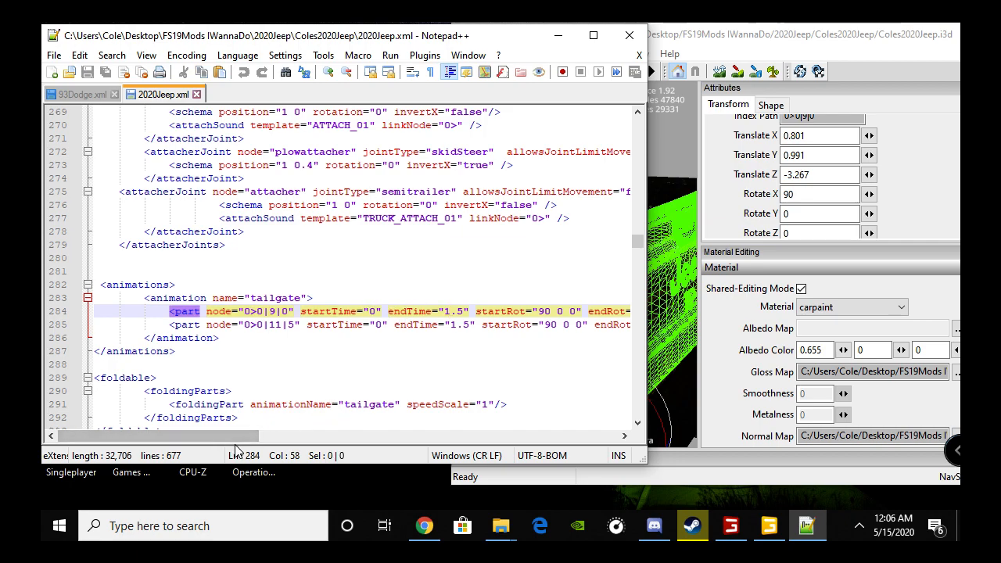
pyautogui.moveTo(253, 436); pyautogui.dragTo(301, 443)
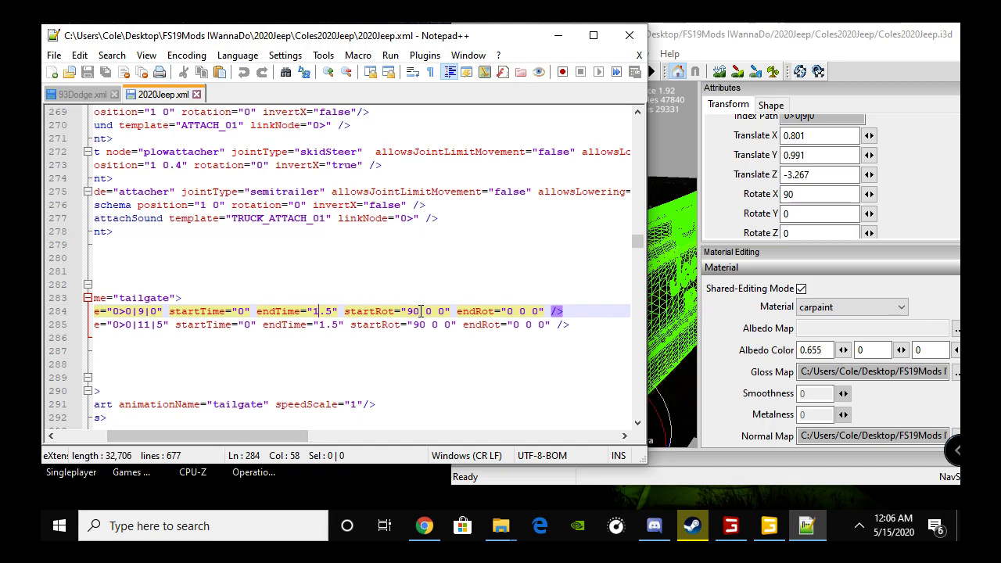
pyautogui.moveTo(406, 311); pyautogui.dragTo(447, 312)
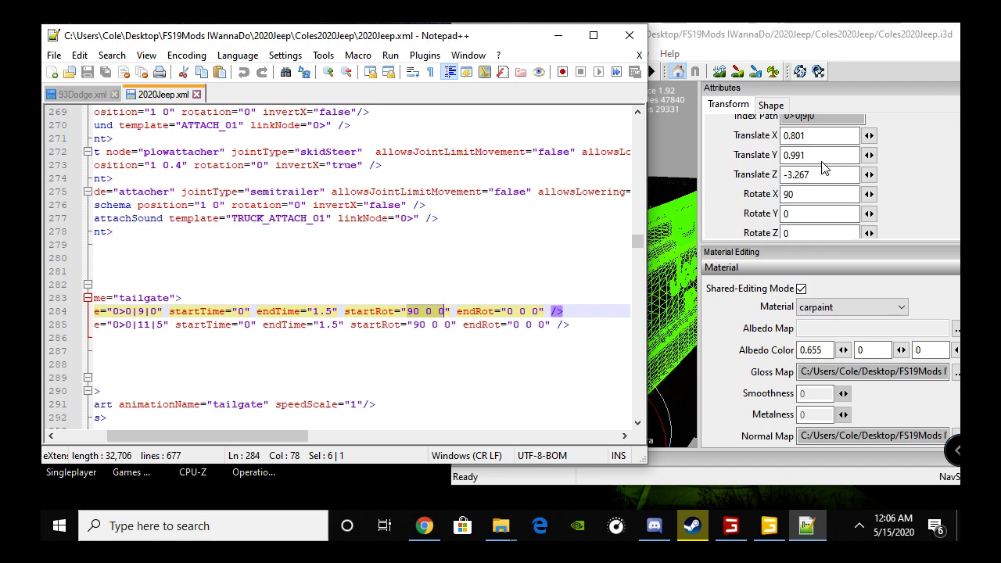
pyautogui.click(418, 308)
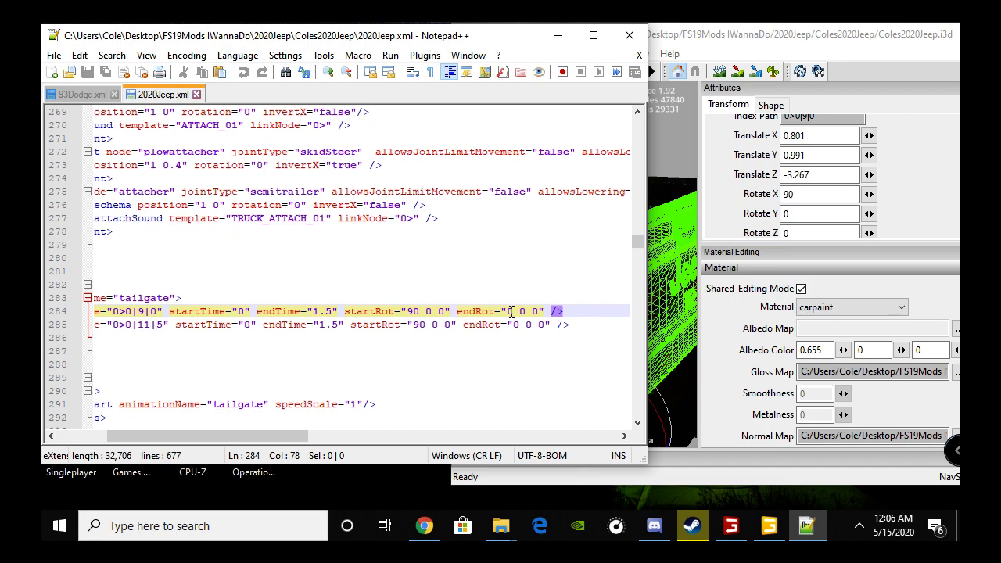
# - In GIANTS Editor, test TailgatePanel's open position by setting Rotate X to 0, and return it to 90
pyautogui.doubleClick(813, 194)
pyautogui.write('0')
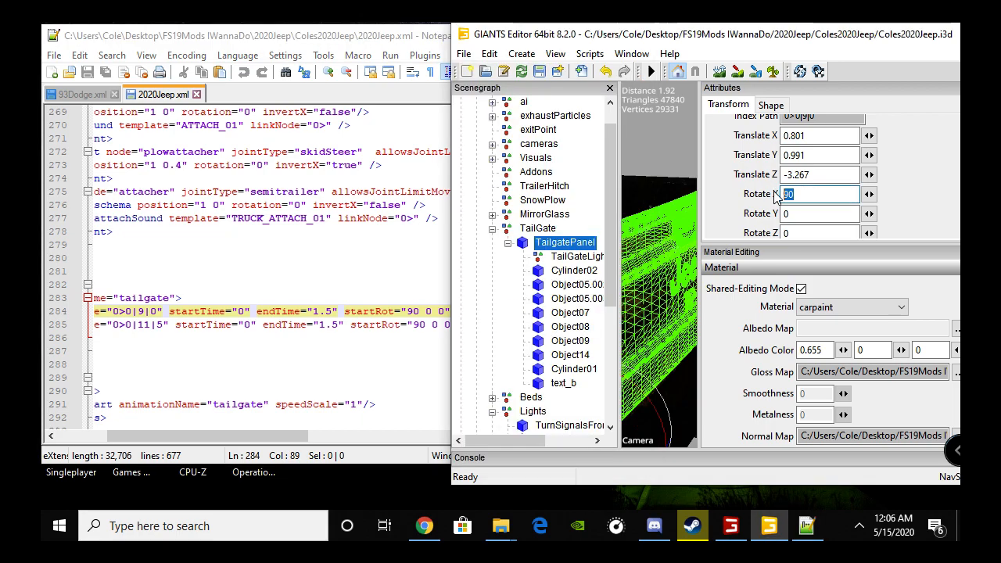
pyautogui.click(761, 247)
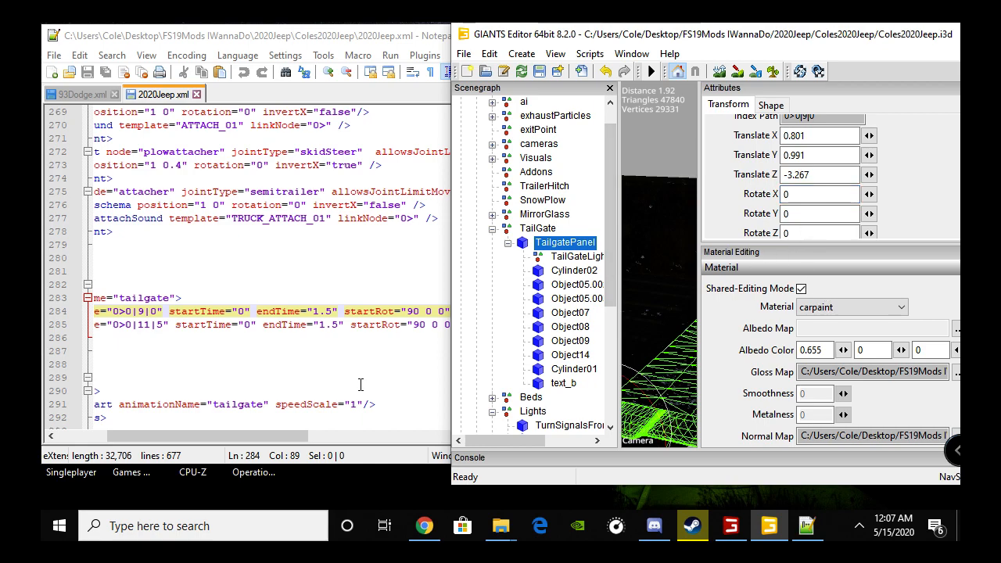
pyautogui.click(430, 311)
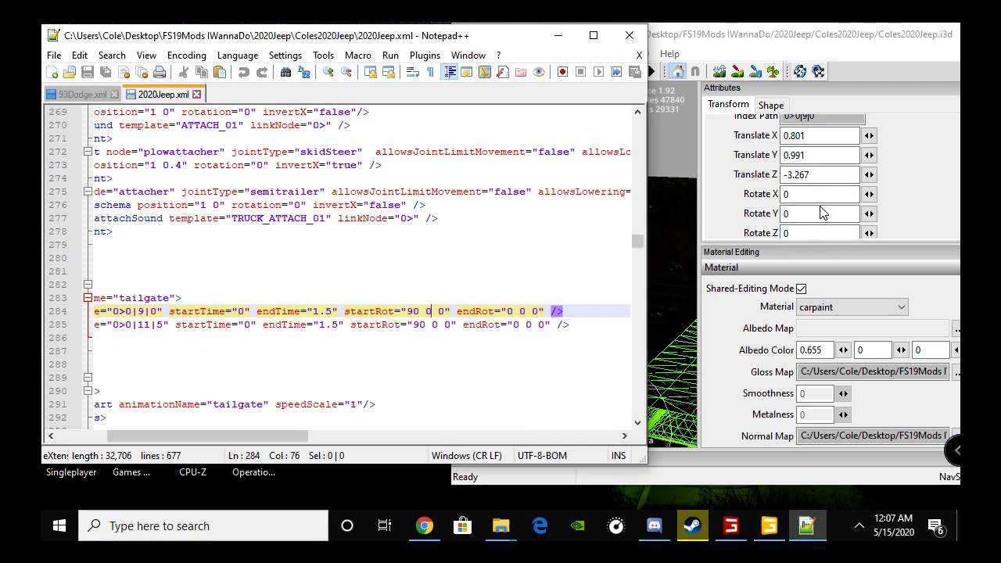
pyautogui.doubleClick(778, 195)
pyautogui.write('90')
pyautogui.press('Return')
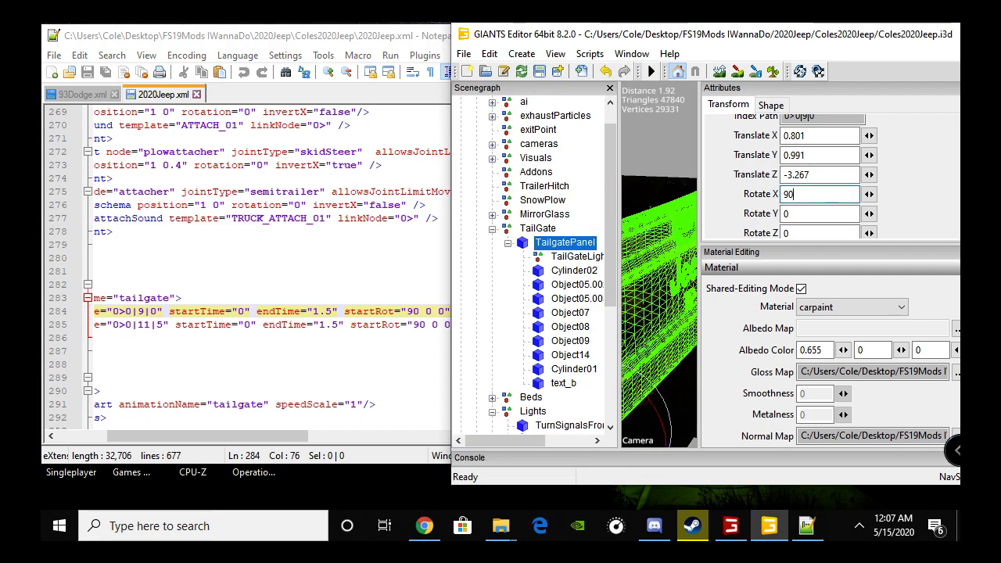
# - In Notepad++, examine the closing tags of the tailgate animation and of the animations block
pyautogui.click(190, 441)
pyautogui.moveTo(197, 438); pyautogui.dragTo(163, 437)
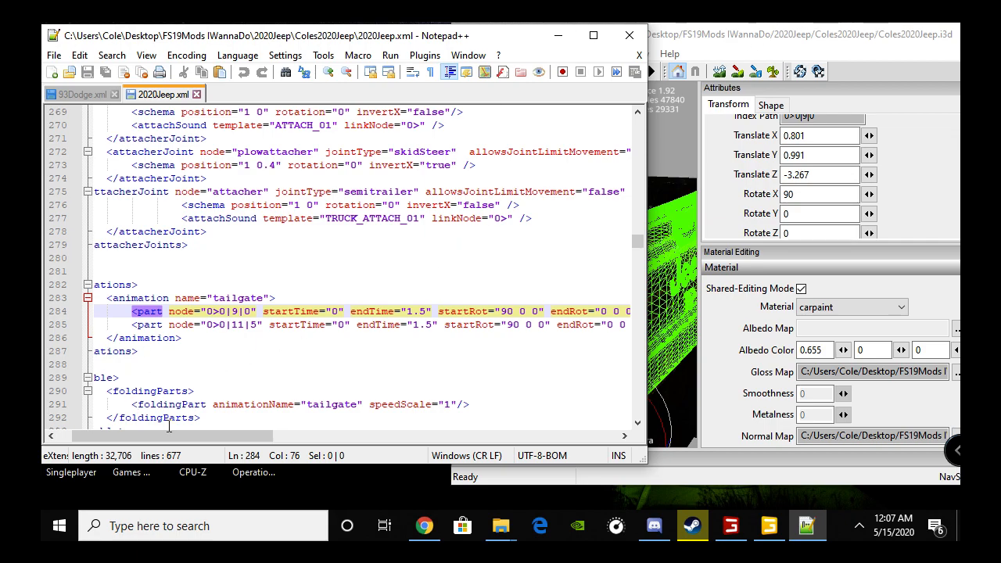
pyautogui.hscroll(-2, 168, 426)
pyautogui.scroll(-2, 156, 359)
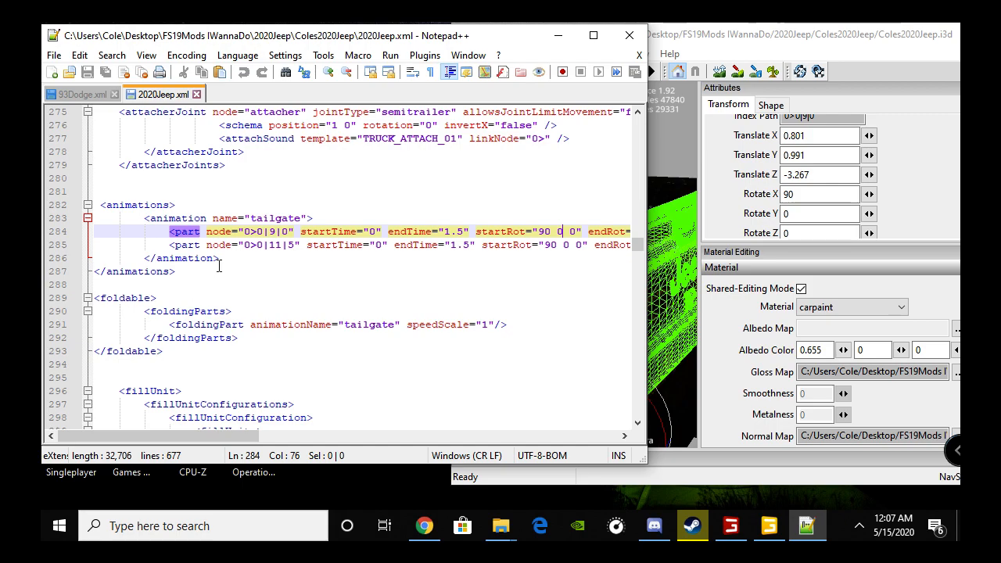
pyautogui.moveTo(142, 259); pyautogui.dragTo(224, 257)
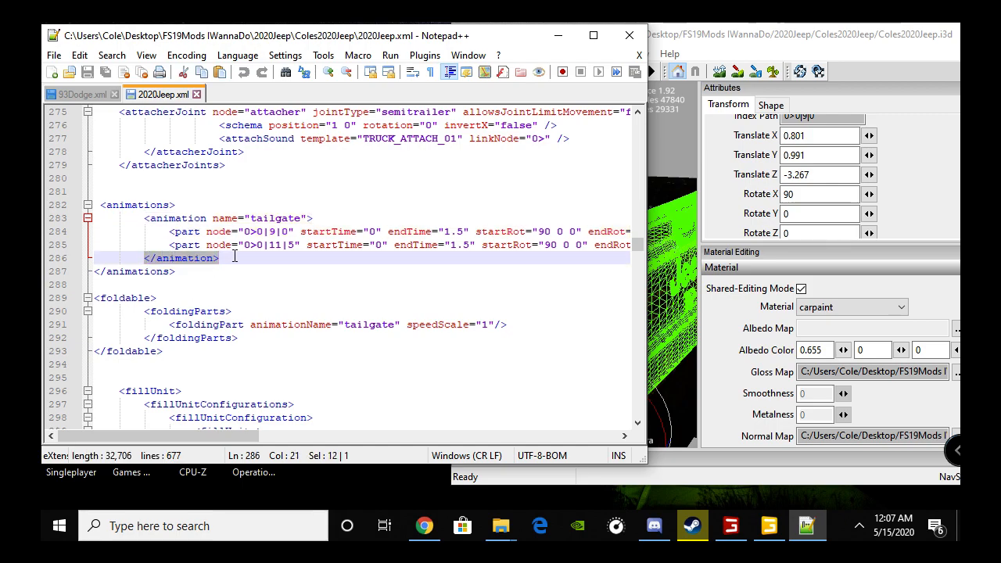
pyautogui.moveTo(97, 274); pyautogui.dragTo(191, 272)
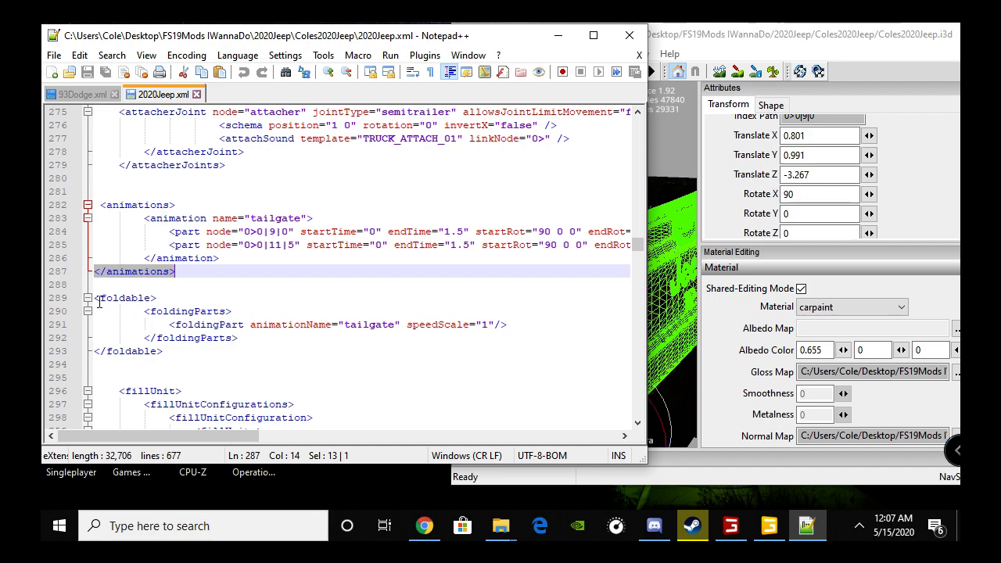
# - Examine the foldable section and how its foldingPart references the tailgate animation, and review both blocks together
pyautogui.moveTo(99, 300); pyautogui.dragTo(156, 297)
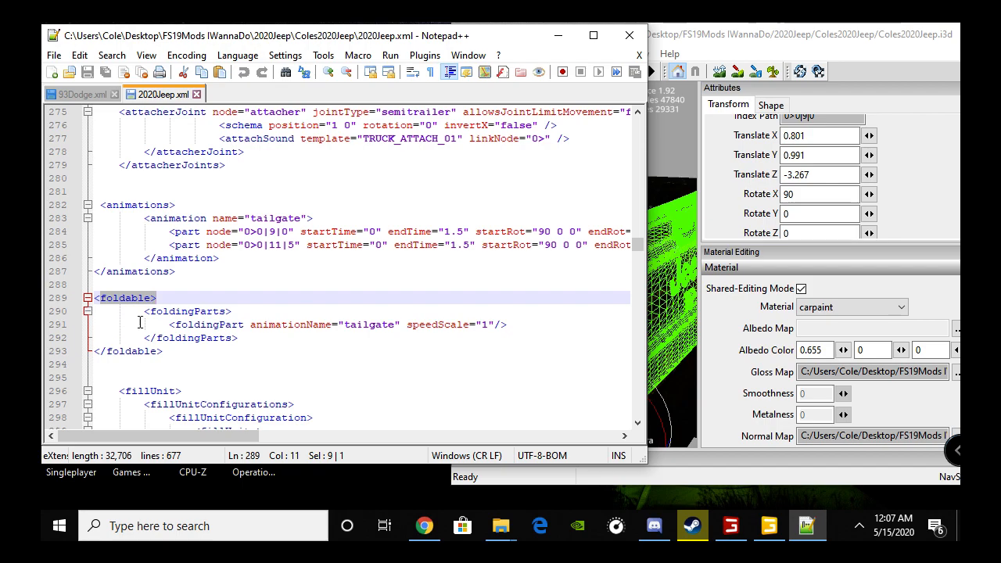
pyautogui.click(377, 325)
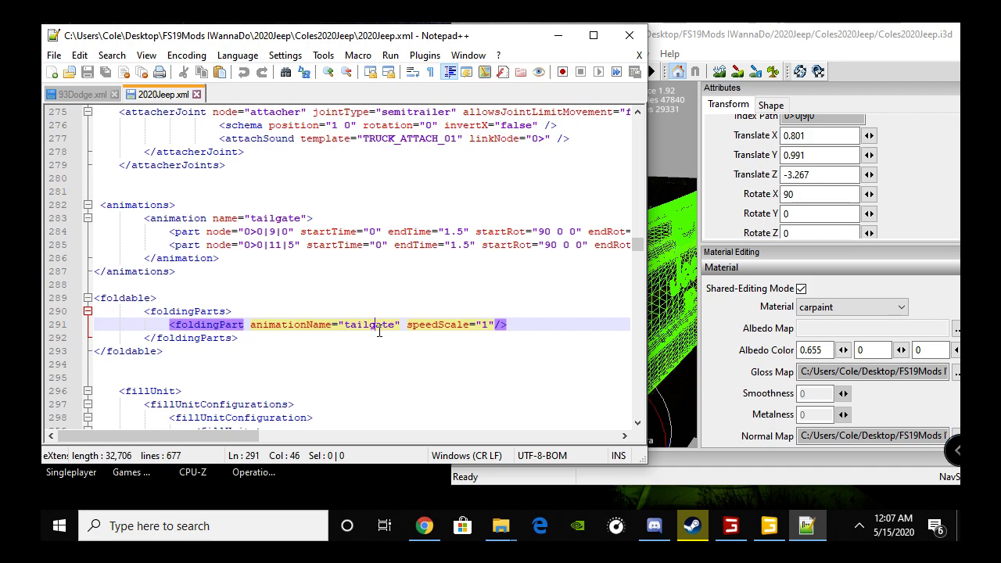
pyautogui.press('Down')
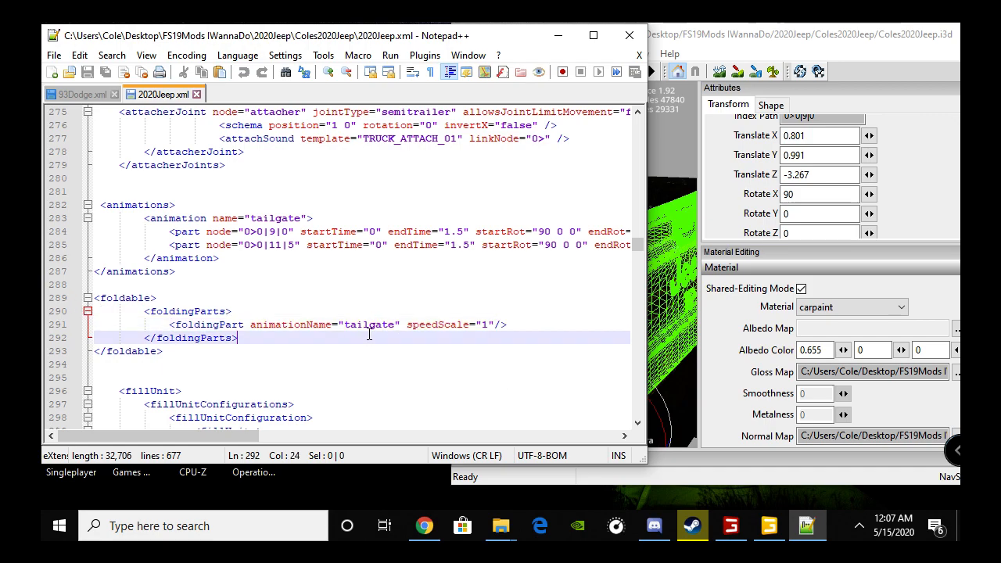
pyautogui.click(365, 327)
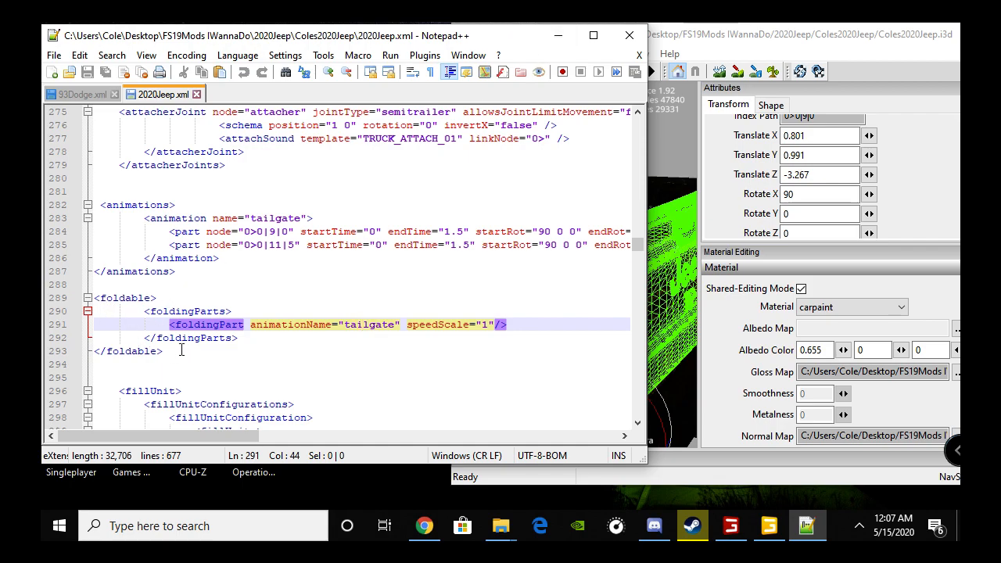
pyautogui.click(168, 351)
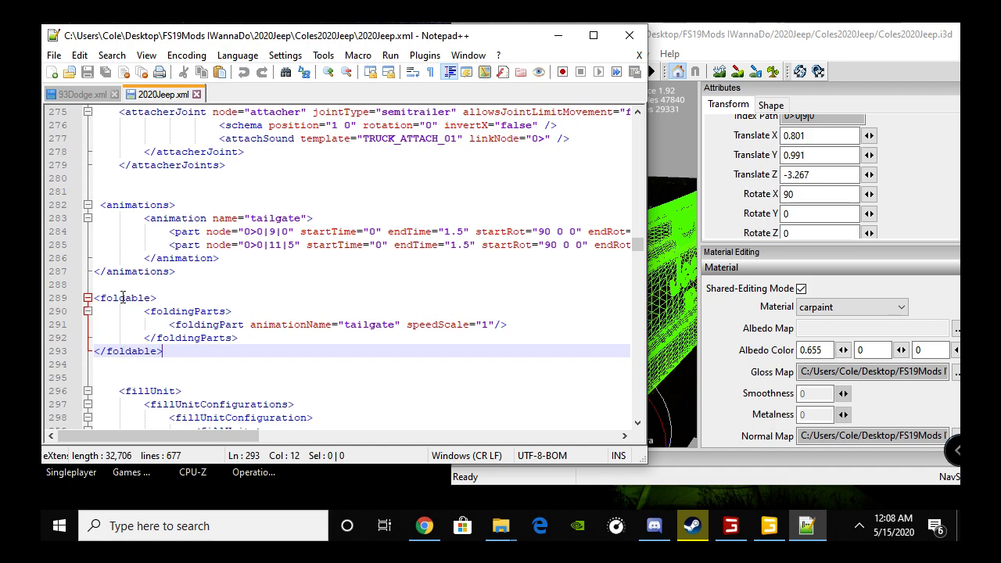
pyautogui.moveTo(102, 206); pyautogui.dragTo(200, 354)
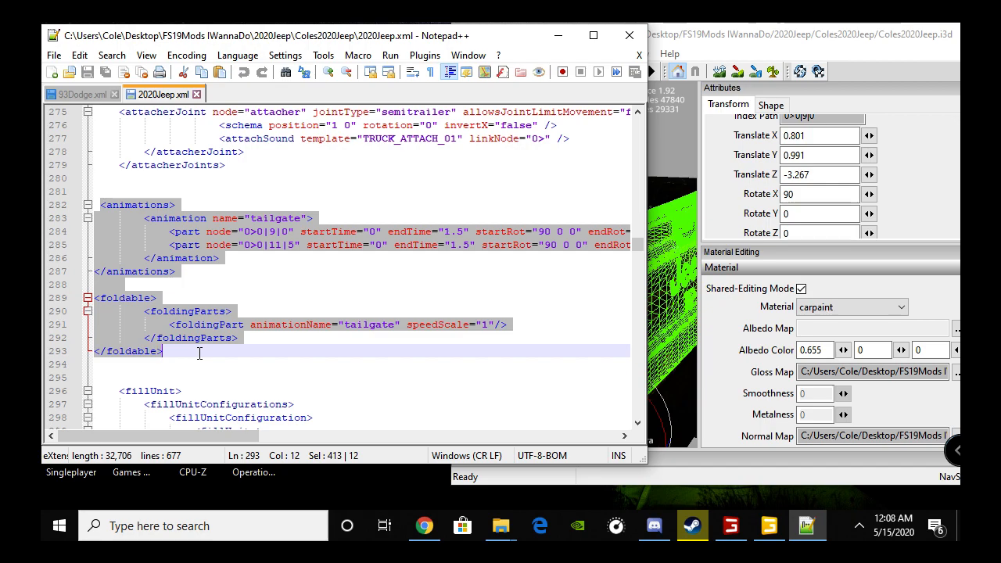
pyautogui.click(197, 284)
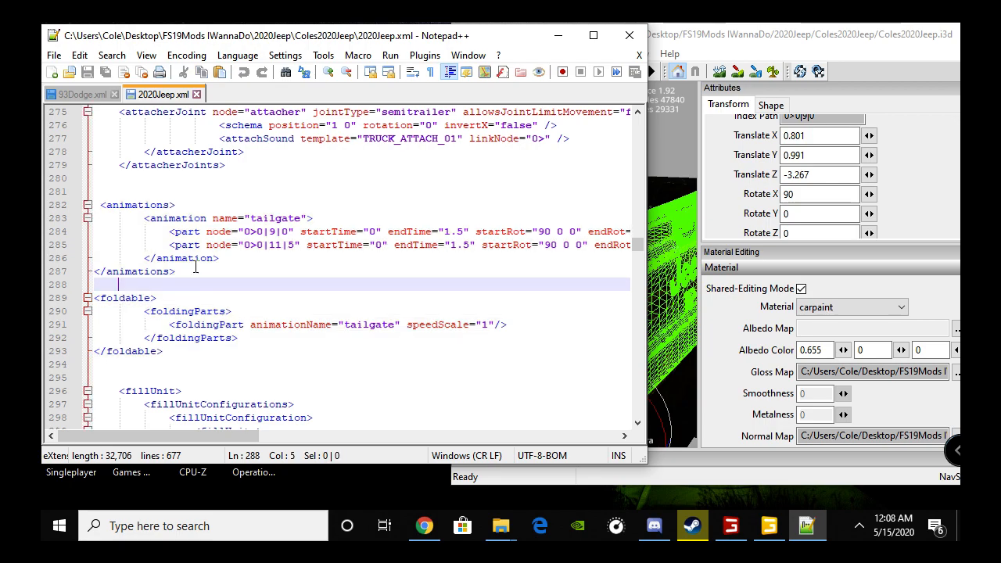
# - Switch to GIANTS Editor, maximize it, and select TailGateLite under Lights, the node 0>0|11|5 used by the second animation part
pyautogui.click(284, 245)
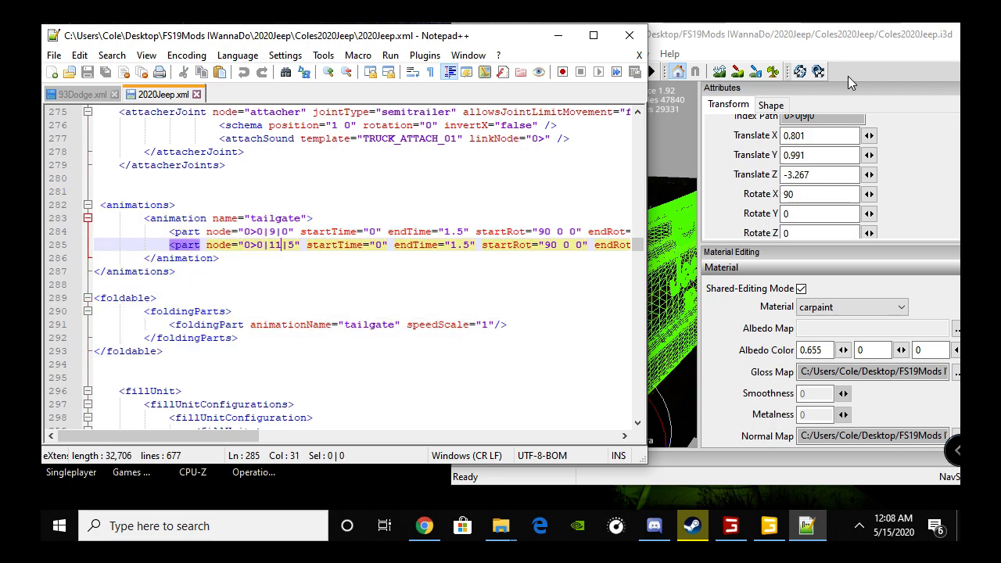
pyautogui.click(833, 53)
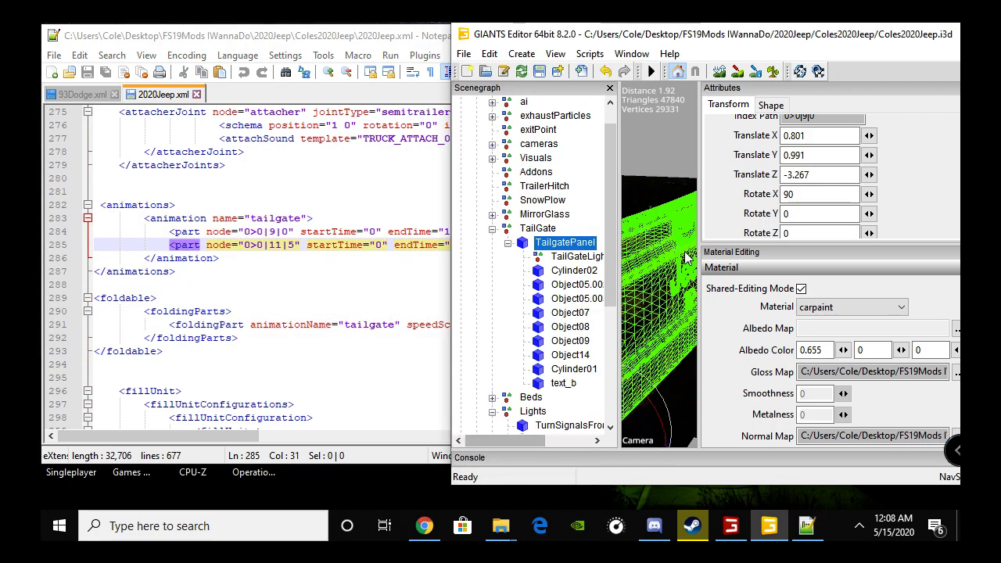
pyautogui.moveTo(905, 45); pyautogui.dragTo(960, 41)
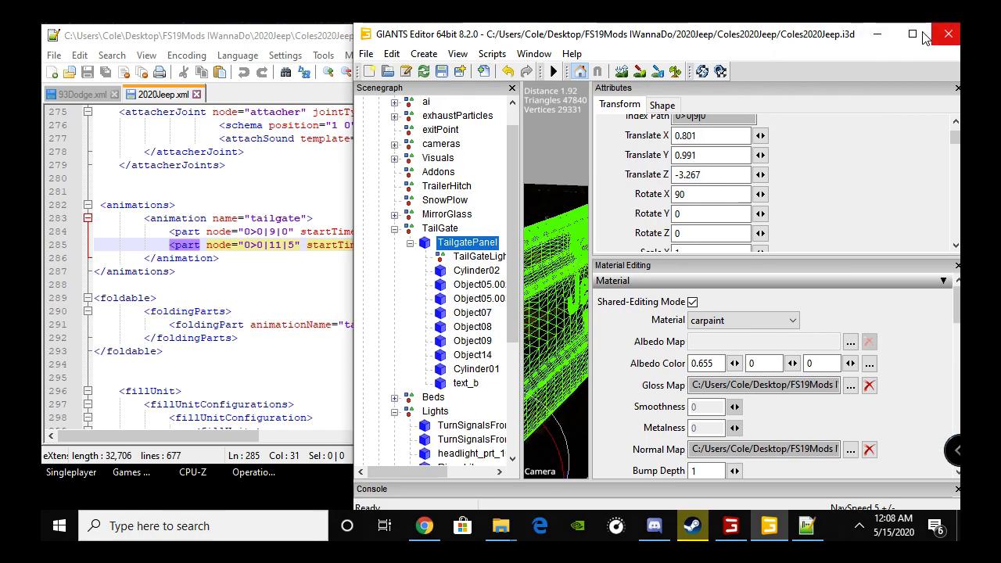
pyautogui.click(911, 33)
pyautogui.scroll(-3, 110, 321)
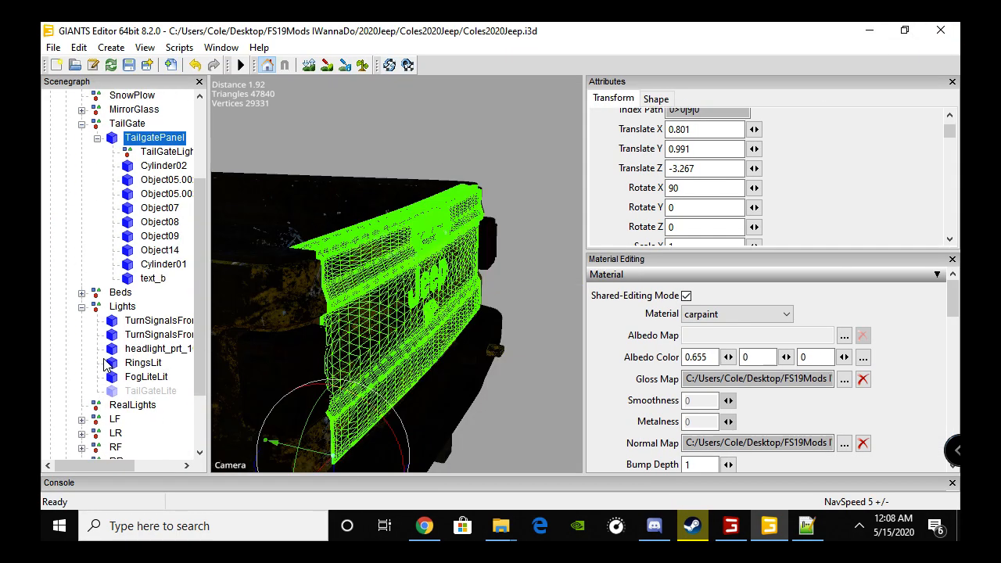
pyautogui.click(155, 394)
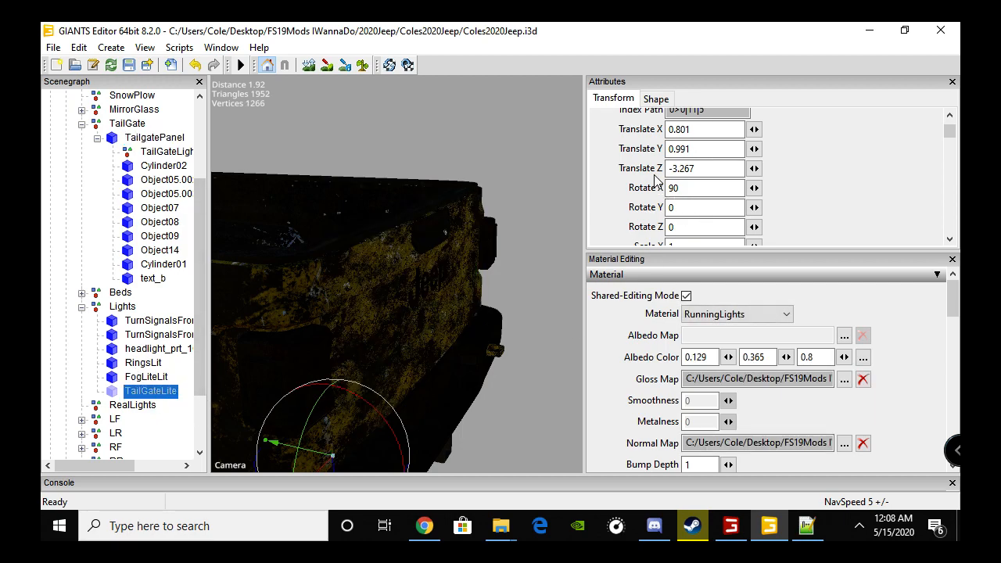
# - Turn on Visibility for TailGateLite and examine the light strip up close on the tailgate
pyautogui.scroll(-2, 644, 202)
pyautogui.click(670, 208)
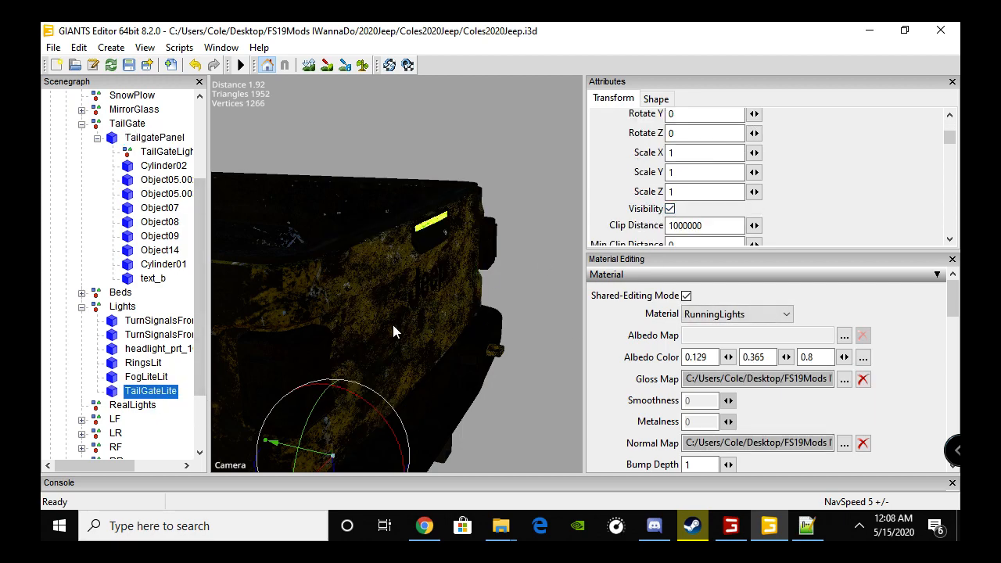
pyautogui.scroll(2, 399, 324)
pyautogui.keyDown('alt'); pyautogui.moveTo(415, 226); pyautogui.dragTo(402, 299, button='middle'); pyautogui.keyUp('alt')
pyautogui.scroll(2, 402, 301)
pyautogui.keyDown('alt'); pyautogui.moveTo(488, 324); pyautogui.dragTo(430, 325, button='middle'); pyautogui.keyUp('alt')
pyautogui.scroll(2, 464, 327)
pyautogui.keyDown('alt'); pyautogui.moveTo(464, 327); pyautogui.dragTo(303, 328); pyautogui.keyUp('alt')
pyautogui.scroll(-2, 302, 328)
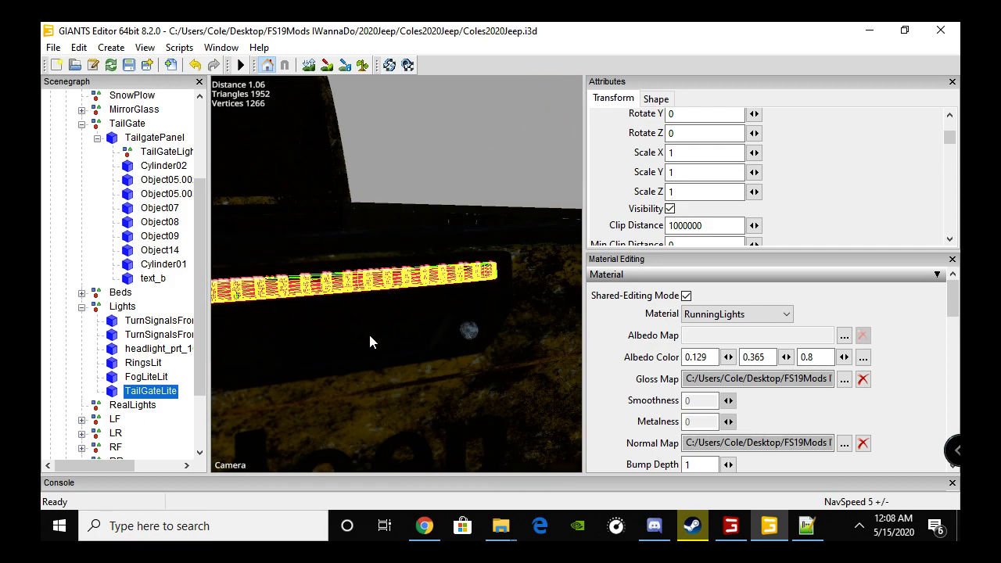
# - Compare the TailGateLite strip under Lights with the TailGateLights group under TailgatePanel, widening the scenegraph to read the full node names
pyautogui.keyDown('alt'); pyautogui.moveTo(370, 336); pyautogui.dragTo(332, 338); pyautogui.keyUp('alt')
pyautogui.click(117, 306)
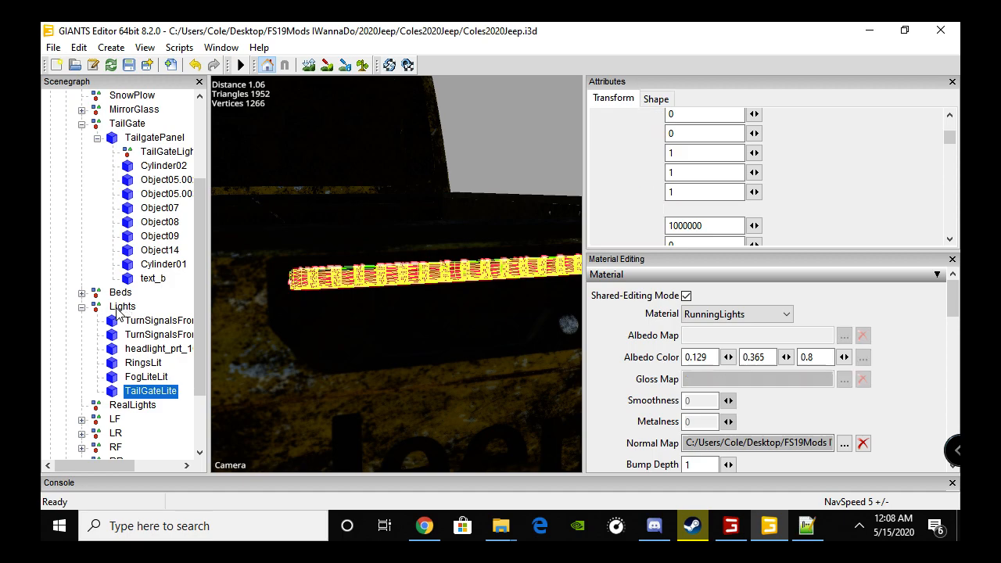
pyautogui.click(150, 391)
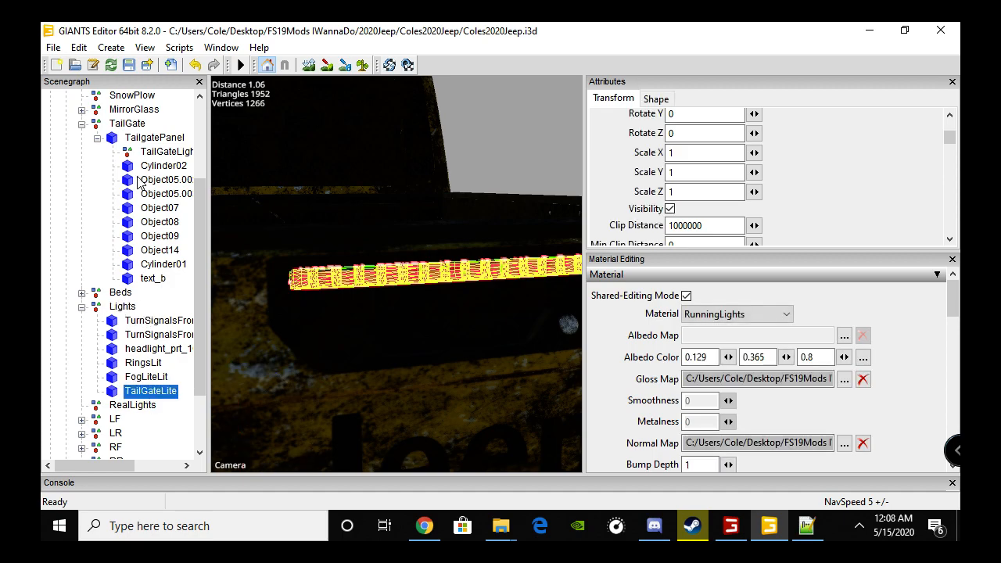
pyautogui.click(166, 153)
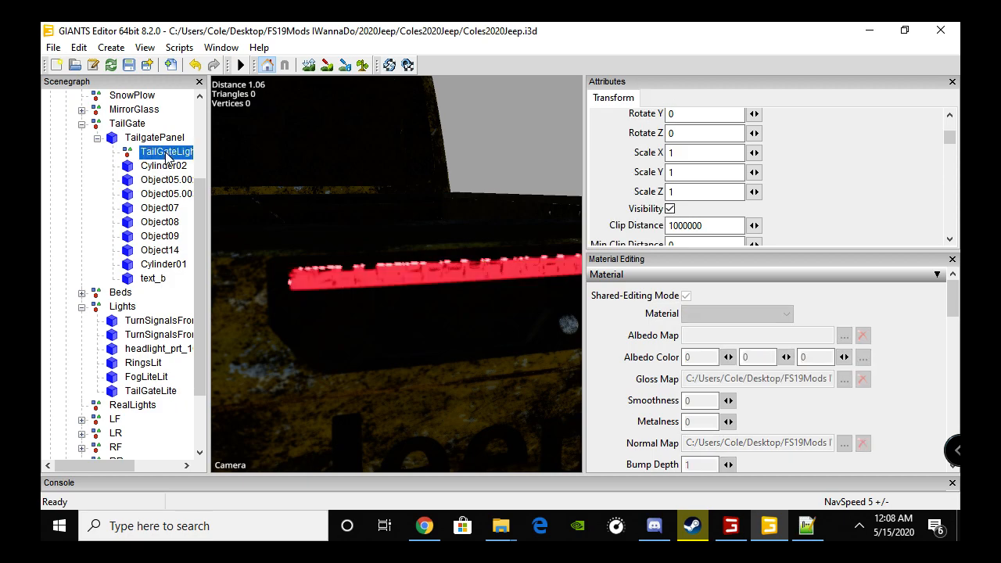
pyautogui.moveTo(208, 152); pyautogui.dragTo(279, 156)
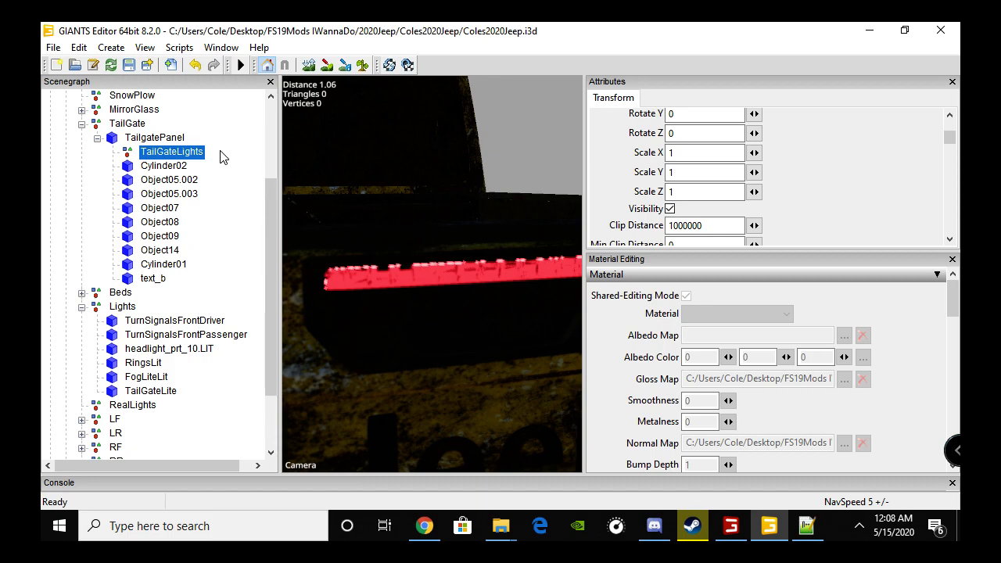
pyautogui.moveTo(224, 146); pyautogui.dragTo(205, 147)
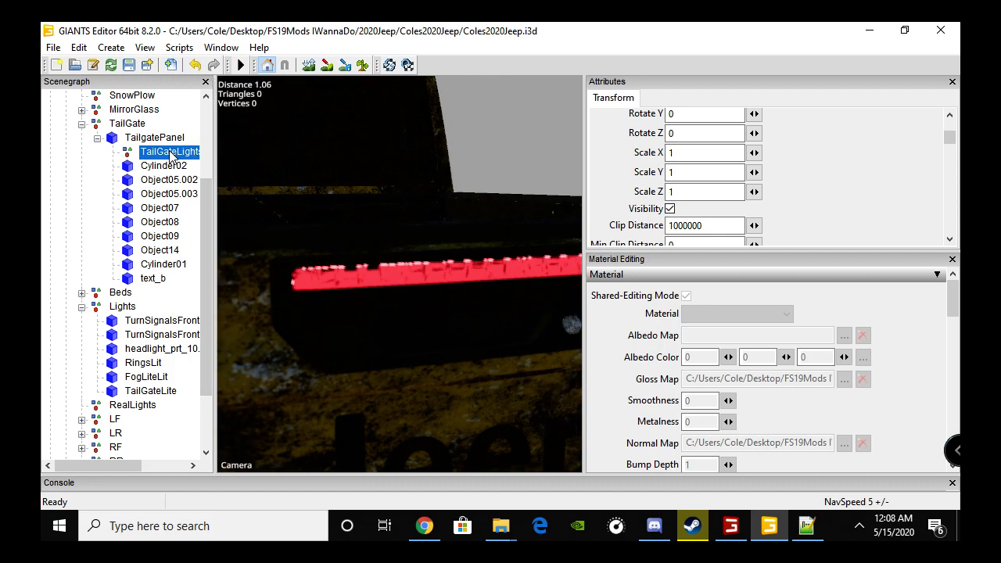
pyautogui.scroll(-5, 456, 197)
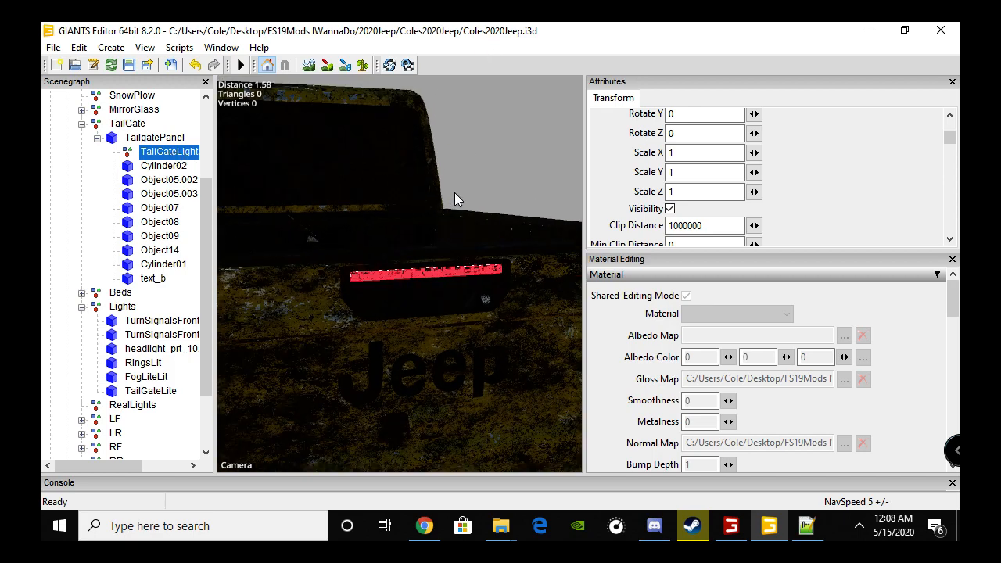
pyautogui.scroll(1, 396, 270)
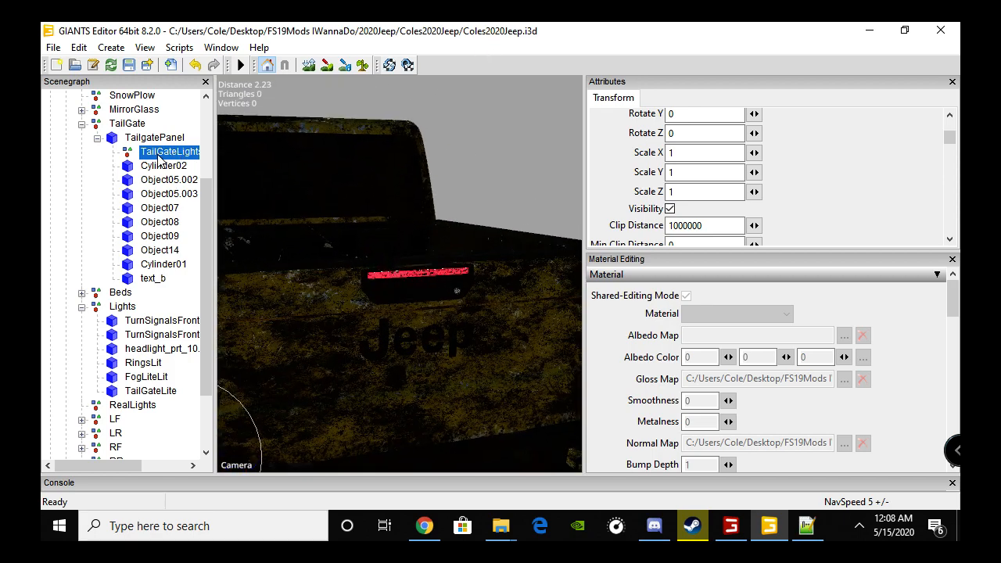
# - Select TailGateLite, examine its rotation values, and compare them with the 0>0|11|5 animation part in Notepad++
pyautogui.click(157, 393)
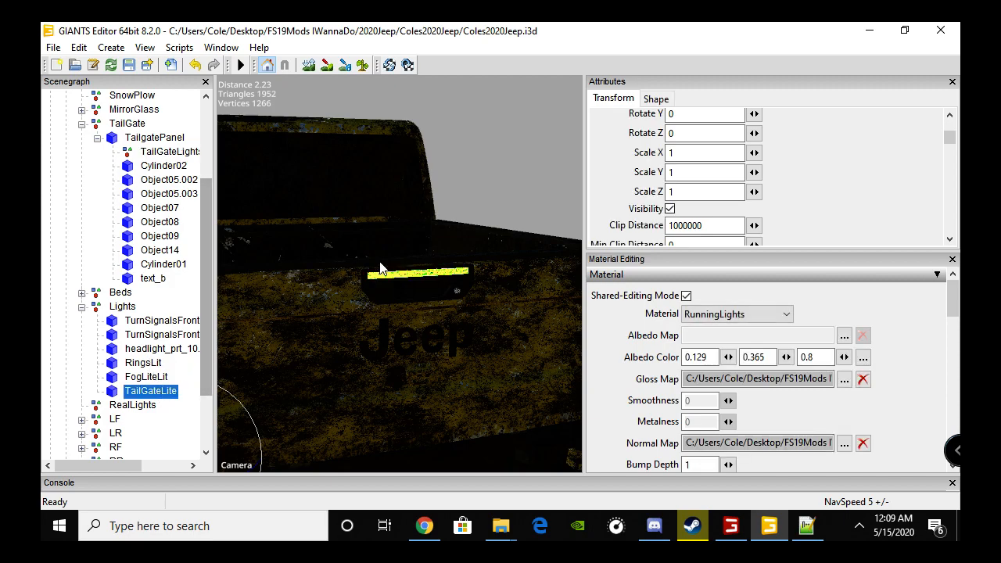
pyautogui.scroll(2, 614, 178)
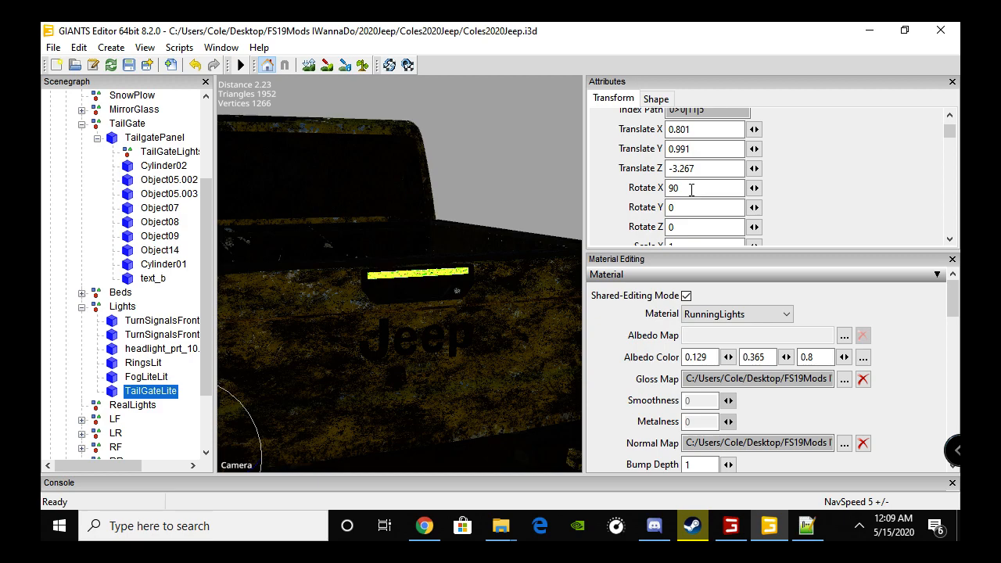
pyautogui.click(806, 526)
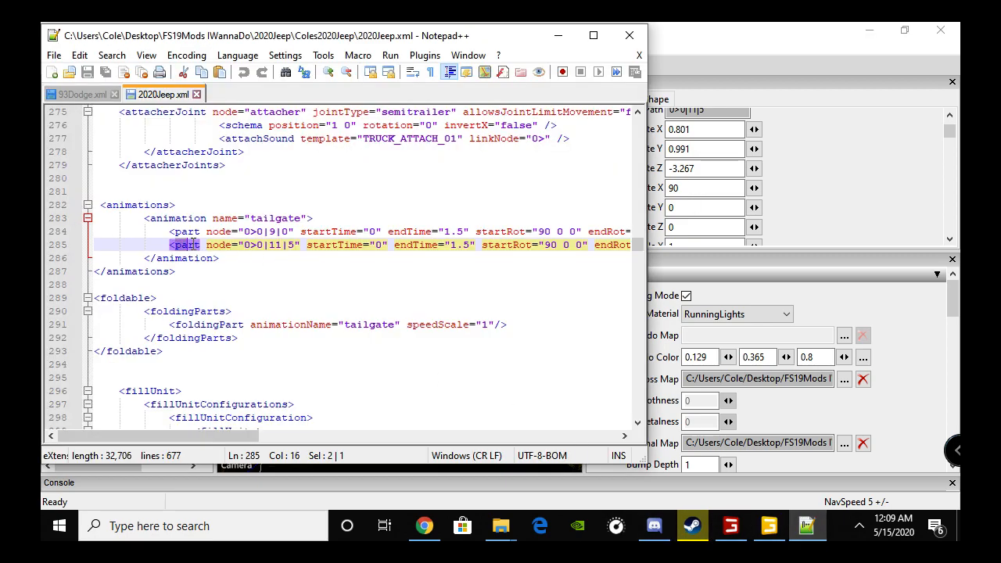
pyautogui.moveTo(219, 245); pyautogui.dragTo(293, 245)
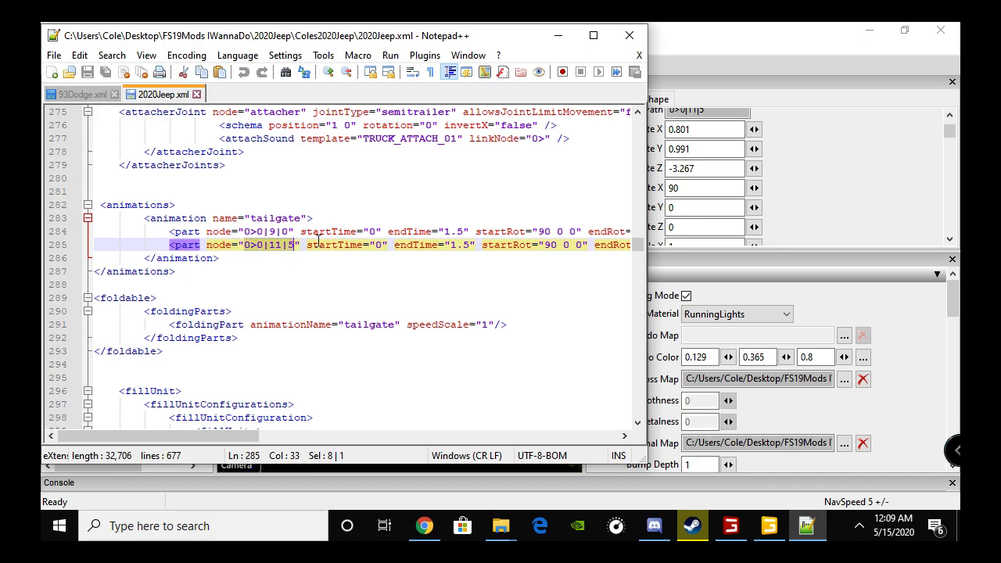
pyautogui.click(333, 245)
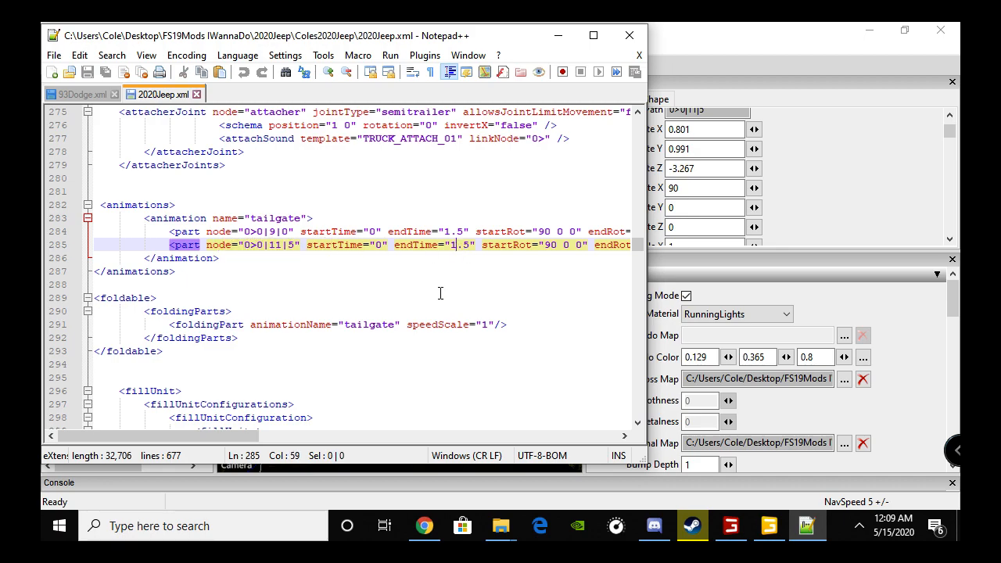
pyautogui.moveTo(217, 439); pyautogui.dragTo(286, 439)
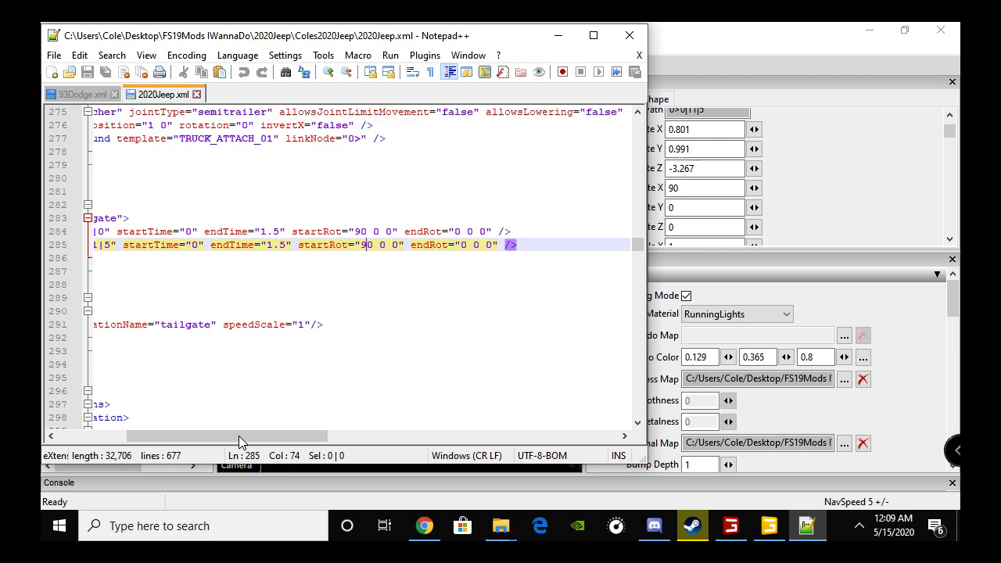
pyautogui.moveTo(234, 433); pyautogui.dragTo(190, 429)
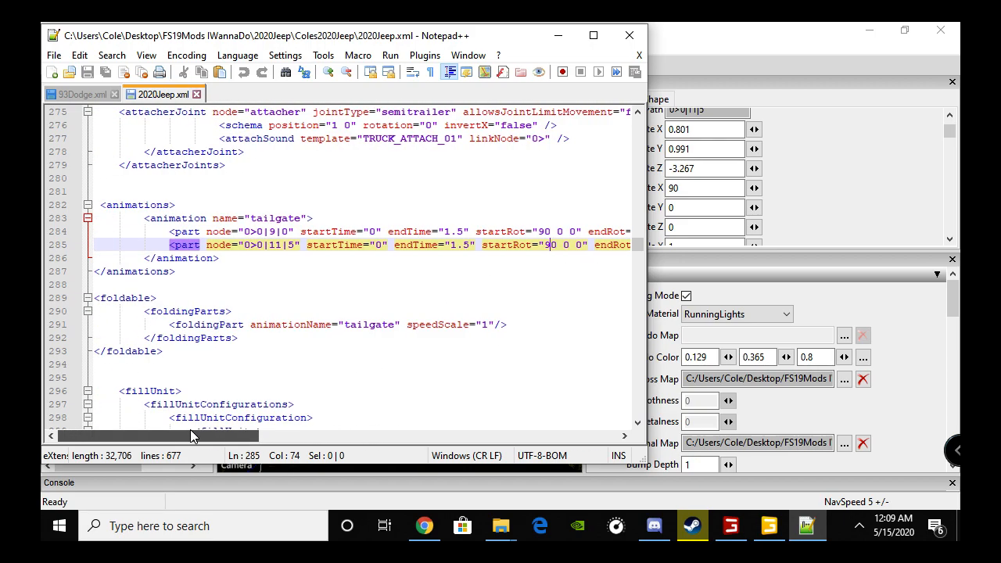
# - Return to GIANTS Editor and trace TailGateLite's place in the scenegraph from the 2020Jeep root down to the Lights group
pyautogui.click(558, 36)
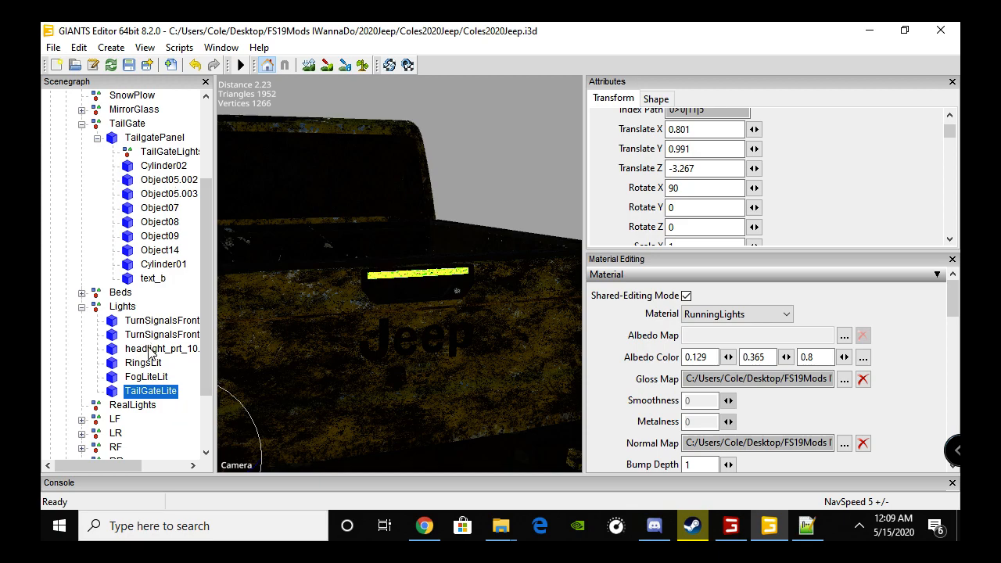
pyautogui.scroll(3, 151, 353)
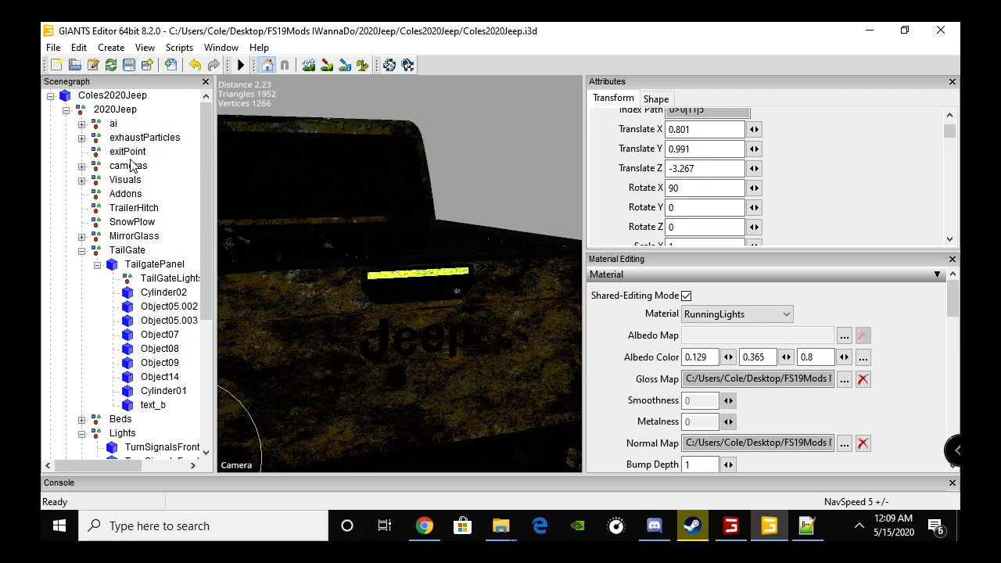
pyautogui.scroll(-3, 137, 202)
pyautogui.scroll(-1, 137, 203)
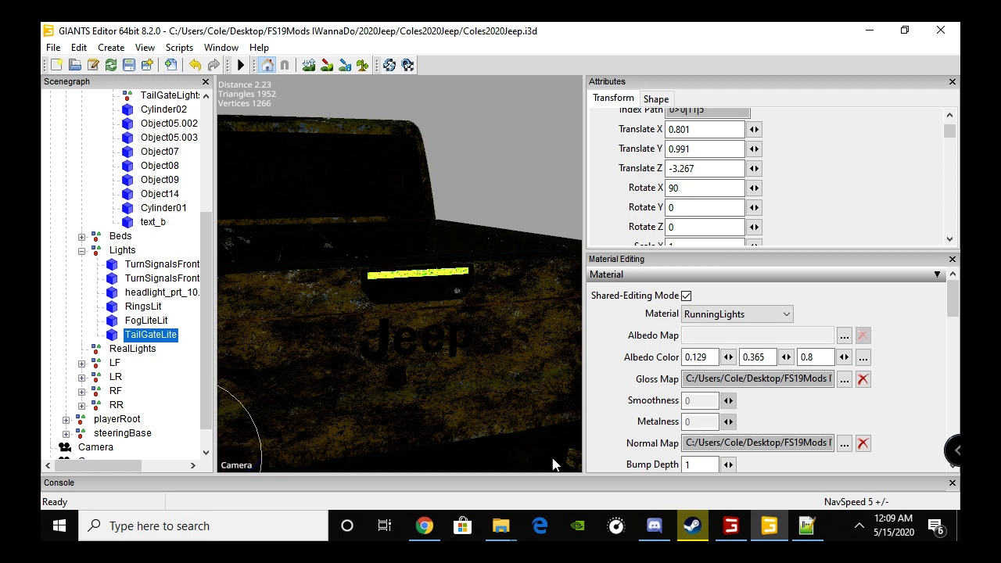
# - Switch to Notepad++ and examine the startRot 90 0 0 and endRot 0 0 0 values of the 0>0|11|5 animation part
pyautogui.hotkey('alt', 'Tab')
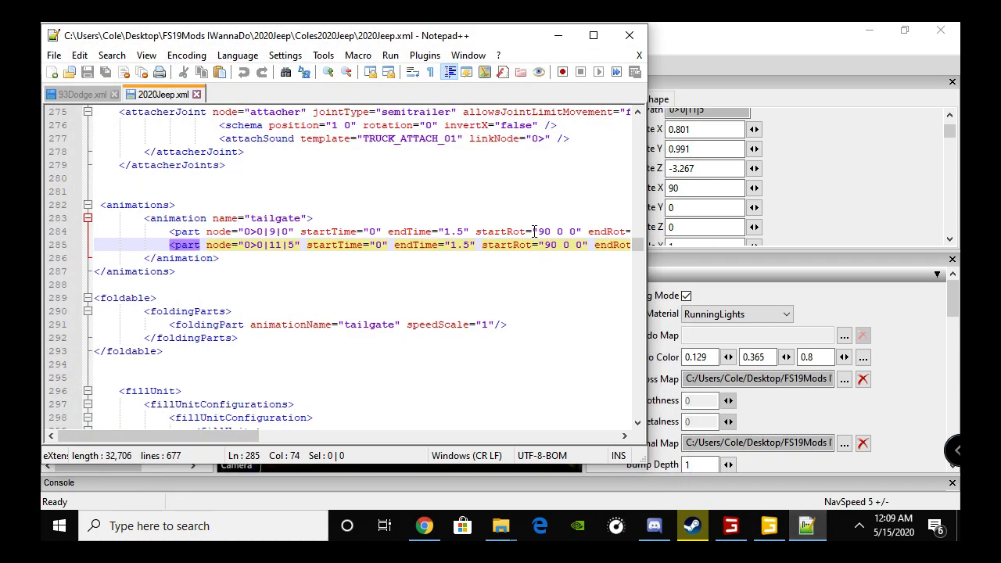
pyautogui.moveTo(235, 436); pyautogui.dragTo(246, 437)
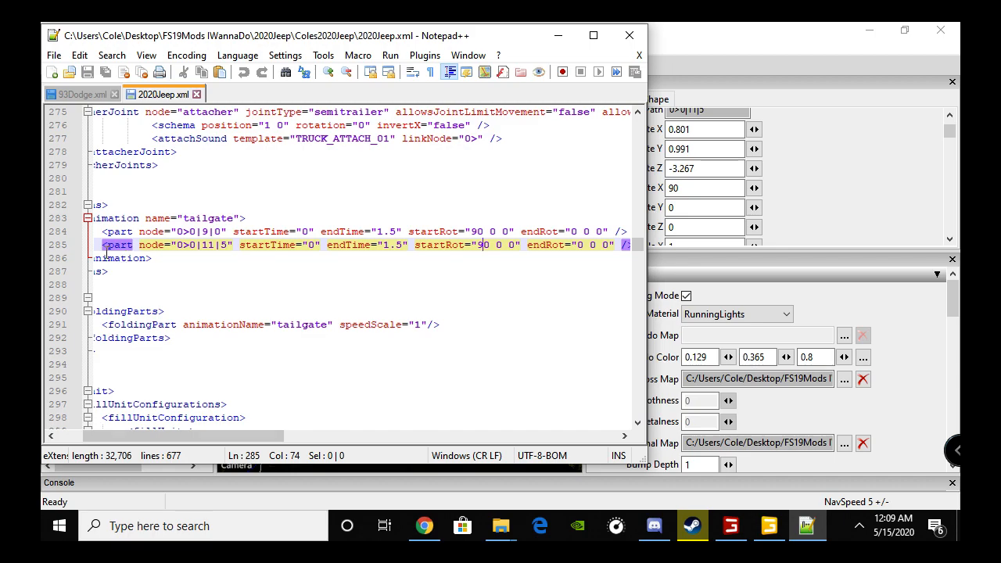
pyautogui.moveTo(481, 247); pyautogui.dragTo(516, 241)
pyautogui.click(487, 253)
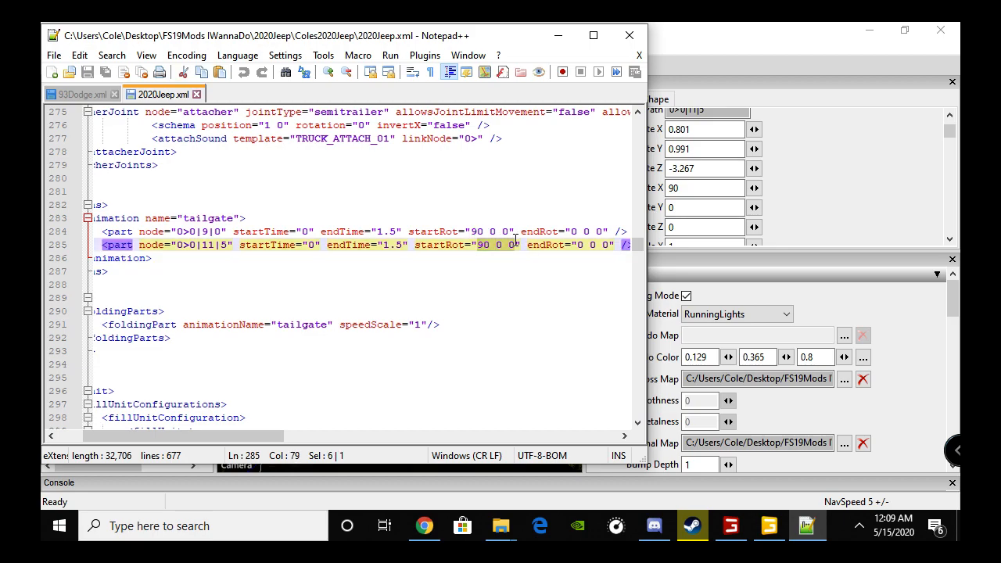
pyautogui.moveTo(577, 244); pyautogui.dragTo(613, 248)
pyautogui.click(571, 288)
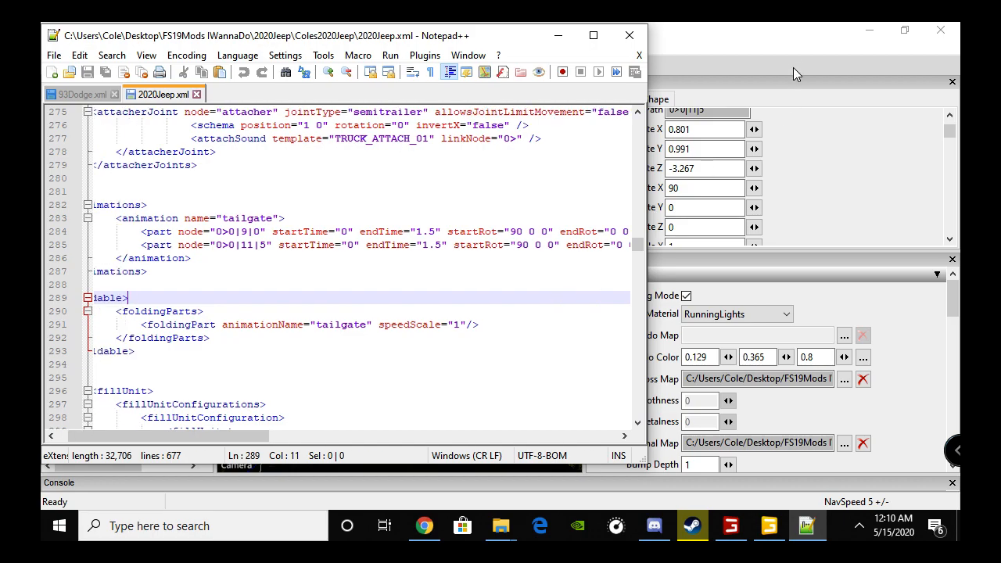
# - Switch to GIANTS Editor, bring the front of the Jeep into view, and expand Visuals and its Body group
pyautogui.click(793, 72)
pyautogui.scroll(-4, 316, 280)
pyautogui.keyDown('alt'); pyautogui.moveTo(430, 294); pyautogui.dragTo(411, 335, button='middle'); pyautogui.keyUp('alt')
pyautogui.scroll(3, 413, 336)
pyautogui.scroll(5, 413, 335)
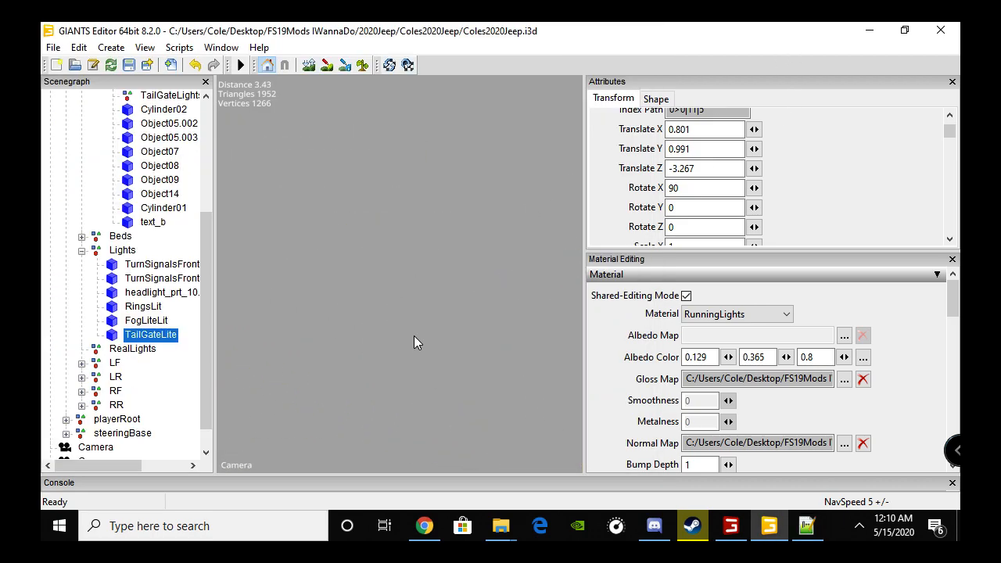
pyautogui.keyDown('alt'); pyautogui.moveTo(548, 336); pyautogui.dragTo(613, 368); pyautogui.keyUp('alt')
pyautogui.scroll(3, 414, 329)
pyautogui.scroll(-5, 457, 339)
pyautogui.click(313, 360)
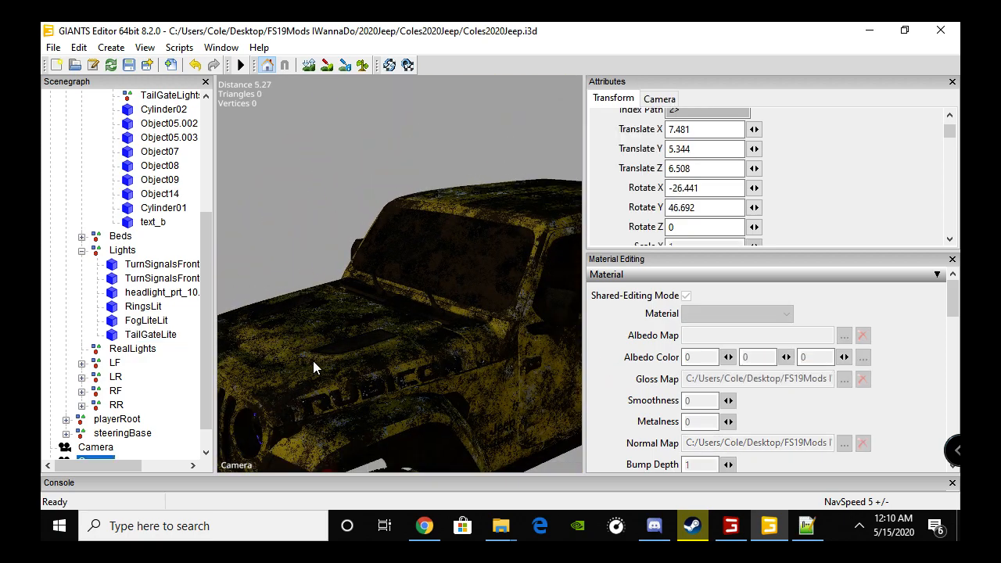
pyautogui.scroll(2, 228, 285)
pyautogui.scroll(2, 182, 213)
pyautogui.scroll(3, 182, 219)
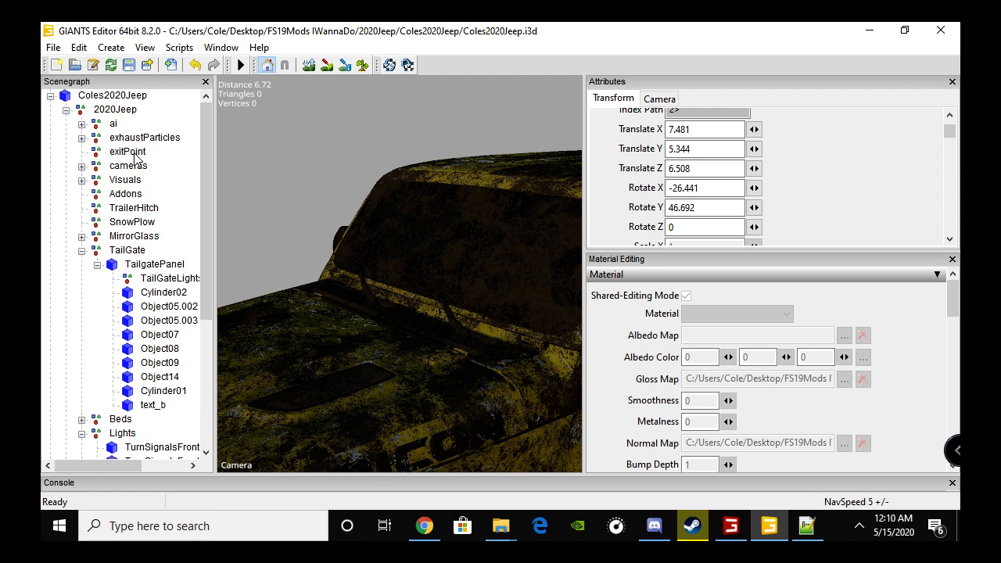
pyautogui.click(84, 263)
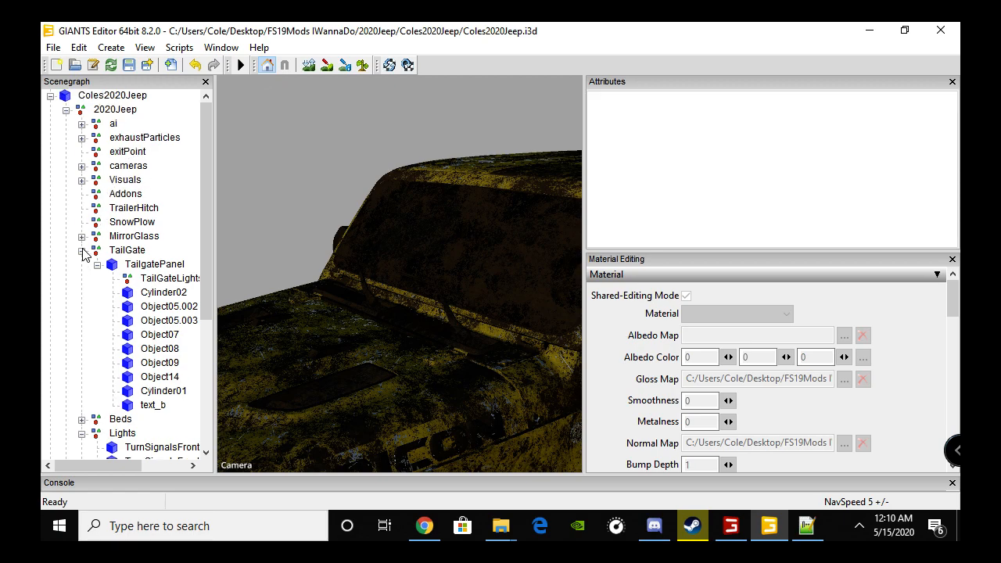
pyautogui.click(81, 180)
pyautogui.click(133, 195)
pyautogui.click(97, 194)
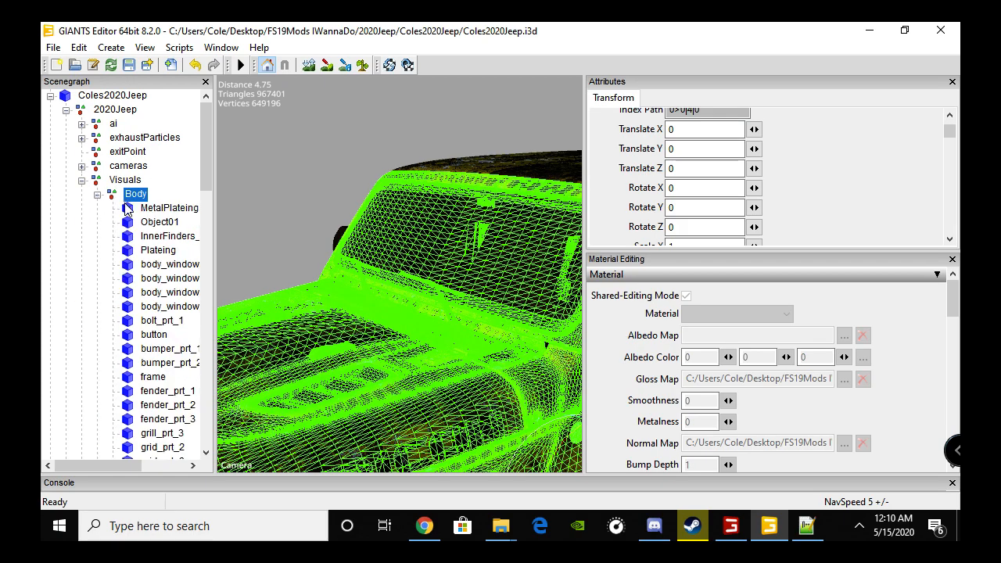
# - Step through the parts under Body, starting at MetalPlateing, until the Jeep's hood mesh is selected
pyautogui.click(169, 208)
pyautogui.press('Down')
pyautogui.press('Down')
pyautogui.press('Down')
pyautogui.press('Down')
pyautogui.press('Down')
pyautogui.press('Down')
pyautogui.press('Down')
pyautogui.press('Down')
pyautogui.press('Down')
pyautogui.press('Down')
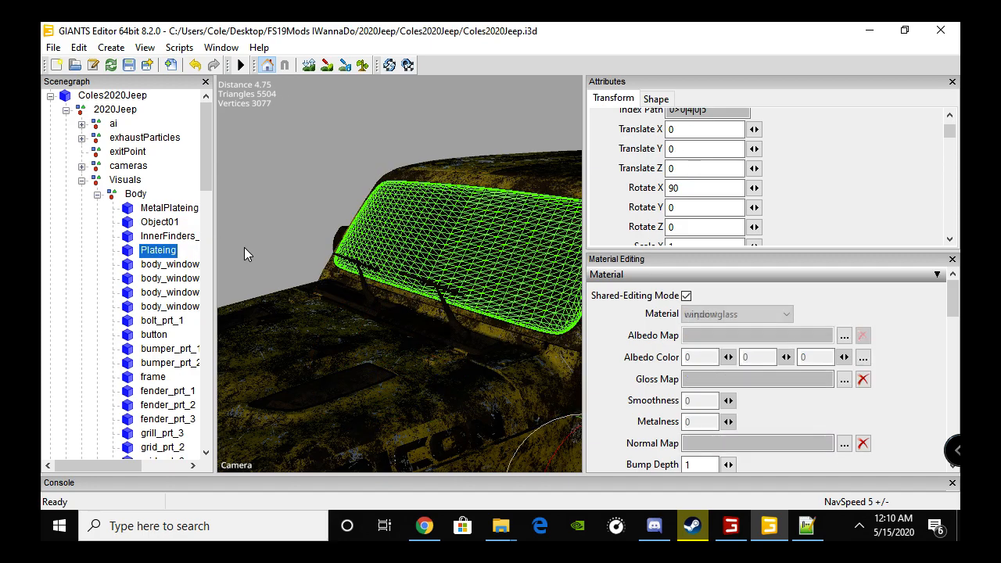
pyautogui.press('Down')
pyautogui.scroll(-5, 407, 287)
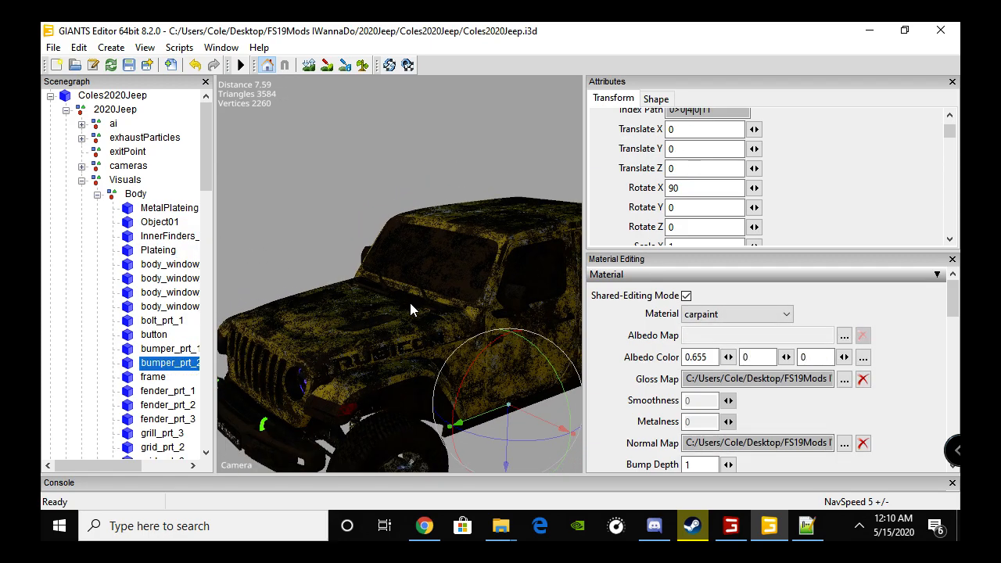
pyautogui.press('Down')
pyautogui.press('Down')
pyautogui.press('Down')
pyautogui.press('Down')
pyautogui.press('Down')
pyautogui.press('Down')
pyautogui.press('Down')
pyautogui.press('Down')
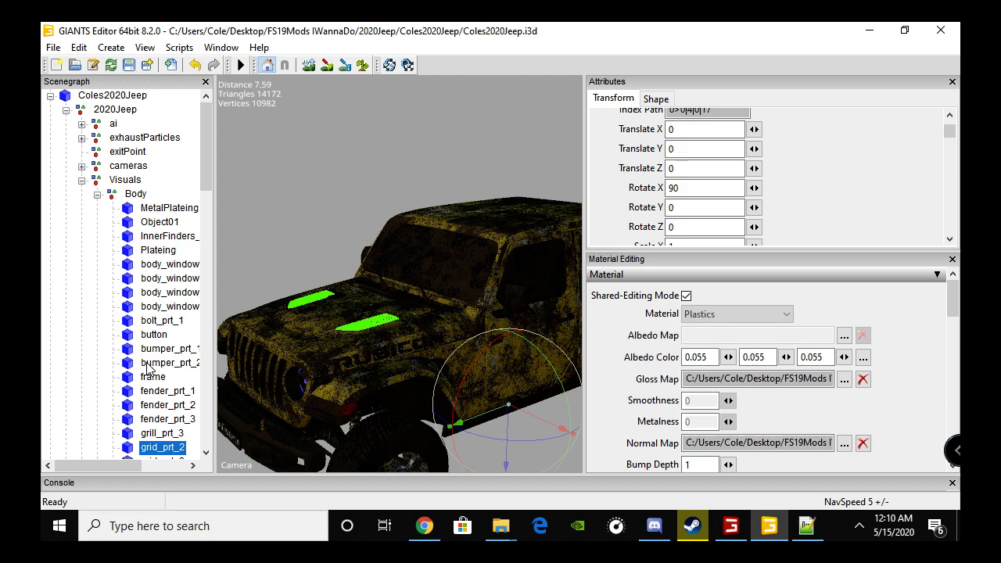
pyautogui.press('Down')
pyautogui.press('Down')
pyautogui.press('Down')
pyautogui.press('Down')
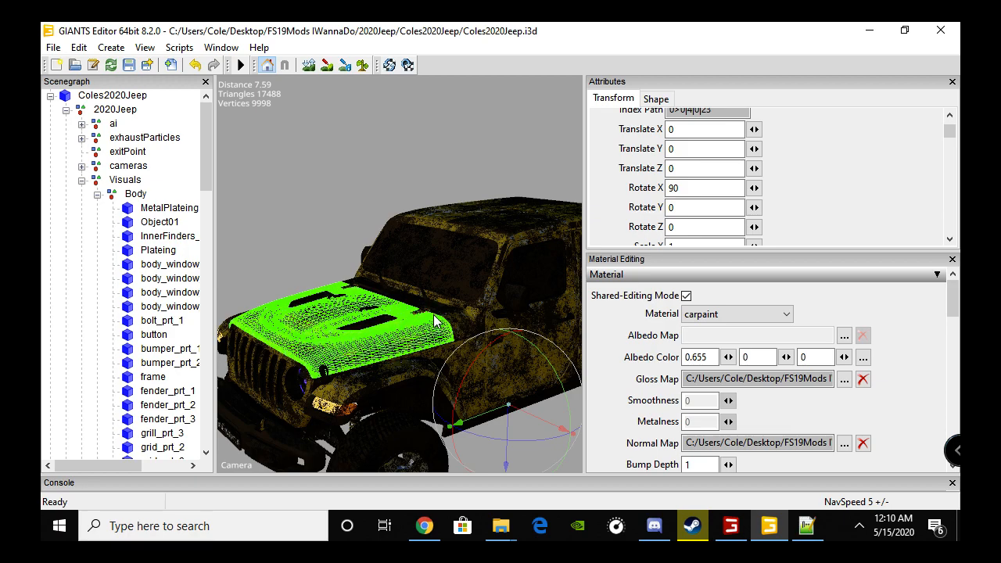
# - Try rotating the hood slightly about its X axis, undo the rotation, and highlight its Rotate X value
pyautogui.moveTo(464, 386)
pyautogui.mouseDown()
pyautogui.moveTo(483, 365)
pyautogui.moveTo(472, 389)
pyautogui.moveTo(478, 378)
pyautogui.moveTo(482, 389)
pyautogui.mouseUp()
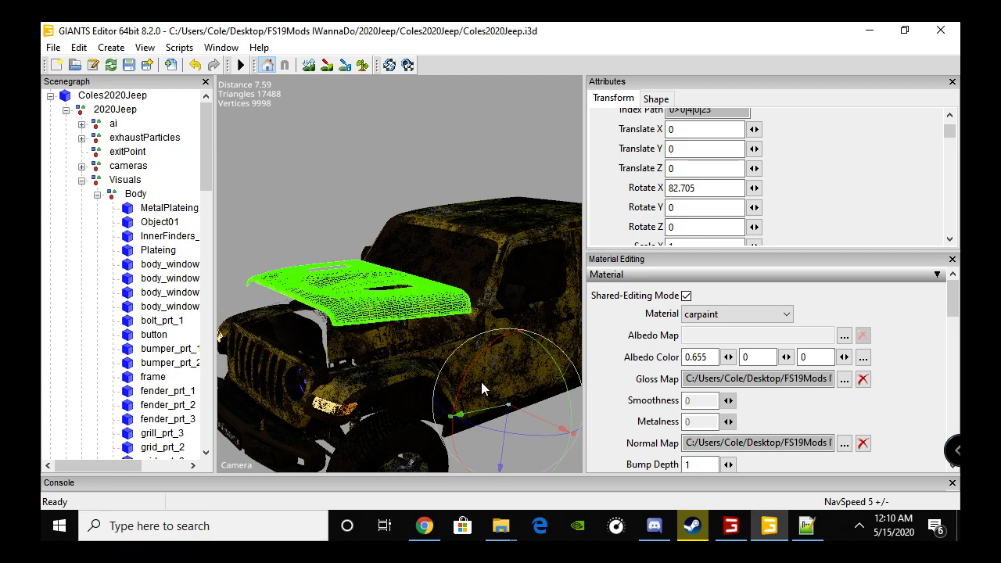
pyautogui.hotkey('ctrl', 'z')
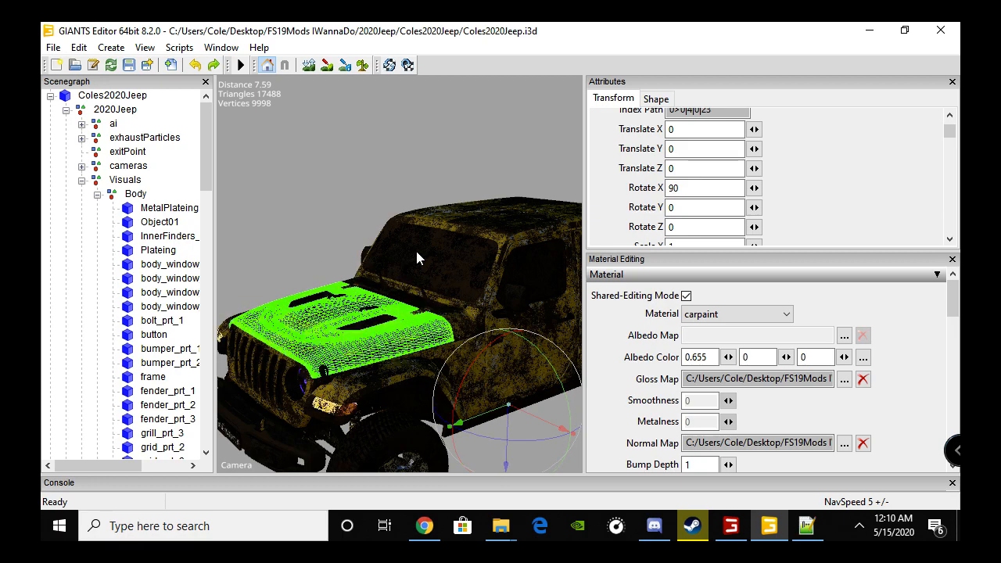
pyautogui.moveTo(681, 188); pyautogui.dragTo(658, 190)
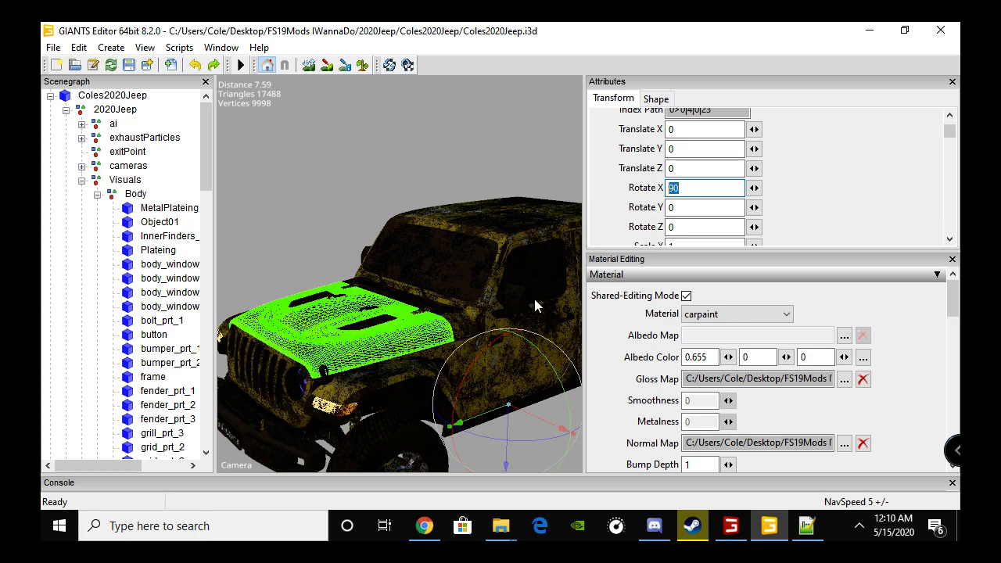
# - Try swinging the hood open about its X axis, and reset its Rotate X to 90
pyautogui.moveTo(480, 354); pyautogui.dragTo(527, 331)
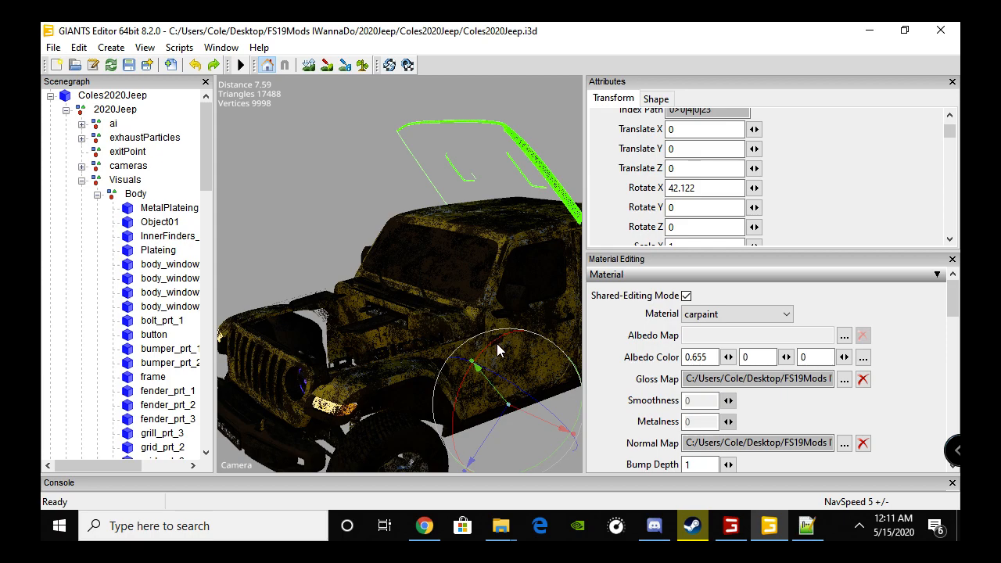
pyautogui.moveTo(497, 347); pyautogui.dragTo(437, 385)
pyautogui.moveTo(704, 189); pyautogui.dragTo(667, 192)
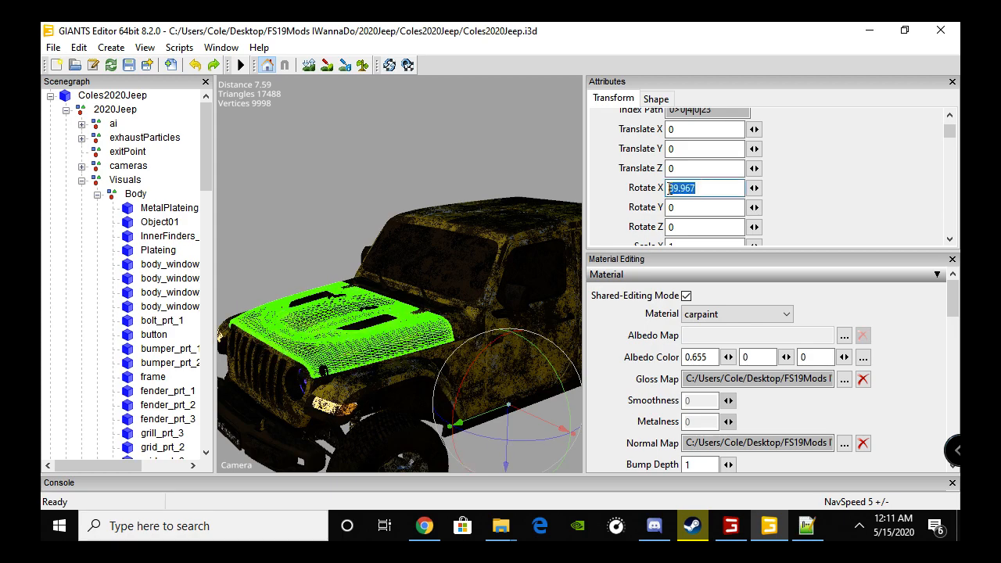
pyautogui.write('90')
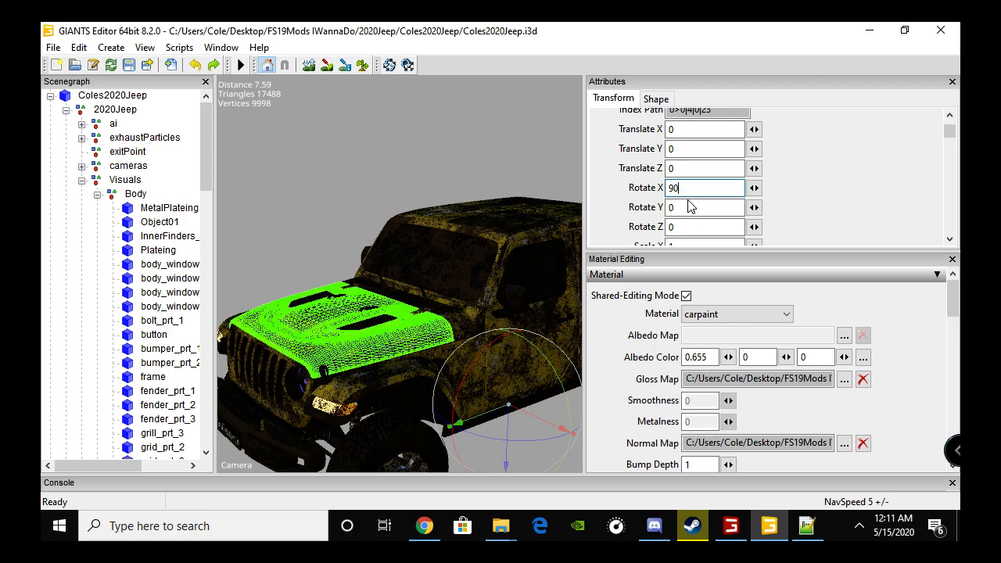
pyautogui.moveTo(494, 336); pyautogui.dragTo(487, 356)
pyautogui.hotkey('ctrl', 'z')
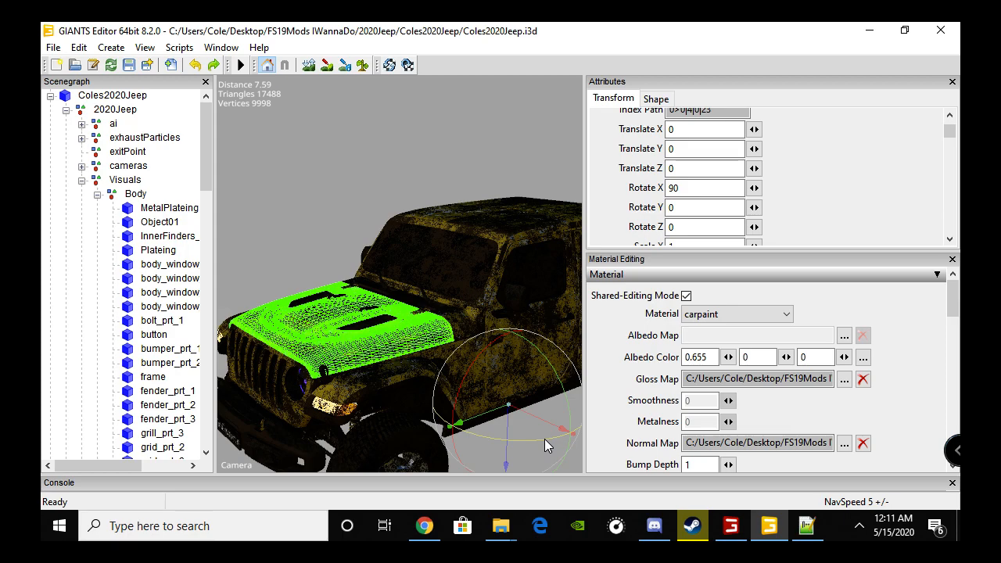
# - Step through the Body parts from the headlight part onward, examining which mesh each one highlights on the Jeep
pyautogui.scroll(-2, 181, 274)
pyautogui.scroll(-2, 181, 274)
pyautogui.click(171, 337)
pyautogui.press('Down')
pyautogui.press('Down')
pyautogui.press('Down')
pyautogui.press('Down')
pyautogui.press('Down')
pyautogui.press('Down')
pyautogui.press('Down')
pyautogui.press('Down')
pyautogui.press('Down')
pyautogui.press('Down')
pyautogui.press('Down')
pyautogui.press('Down')
pyautogui.press('Down')
pyautogui.press('Down')
pyautogui.press('Down')
pyautogui.press('Down')
pyautogui.press('Down')
pyautogui.press('Down')
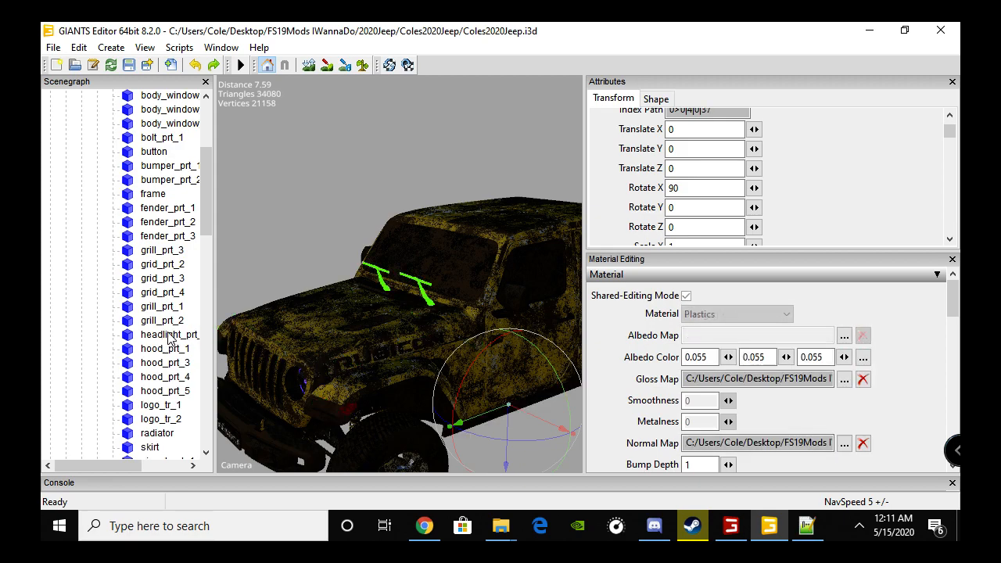
# - Collapse Body, bring the Jeep's doors into view, and select the first door part under Doors > FrontDoors
pyautogui.scroll(4, 149, 235)
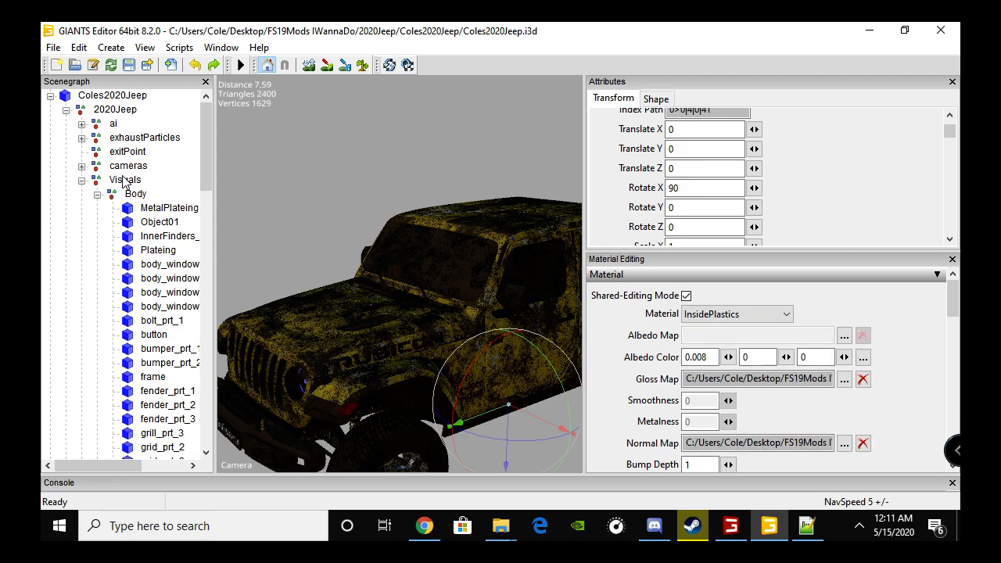
pyautogui.click(97, 194)
pyautogui.click(136, 222)
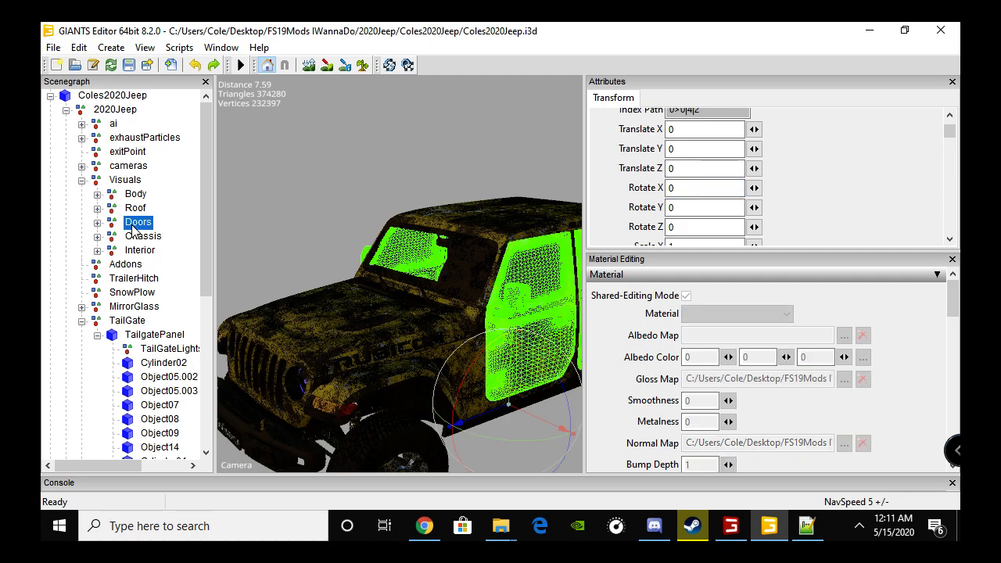
pyautogui.keyDown('alt'); pyautogui.moveTo(485, 301); pyautogui.dragTo(358, 273, button='middle'); pyautogui.keyUp('alt')
pyautogui.scroll(2, 358, 272)
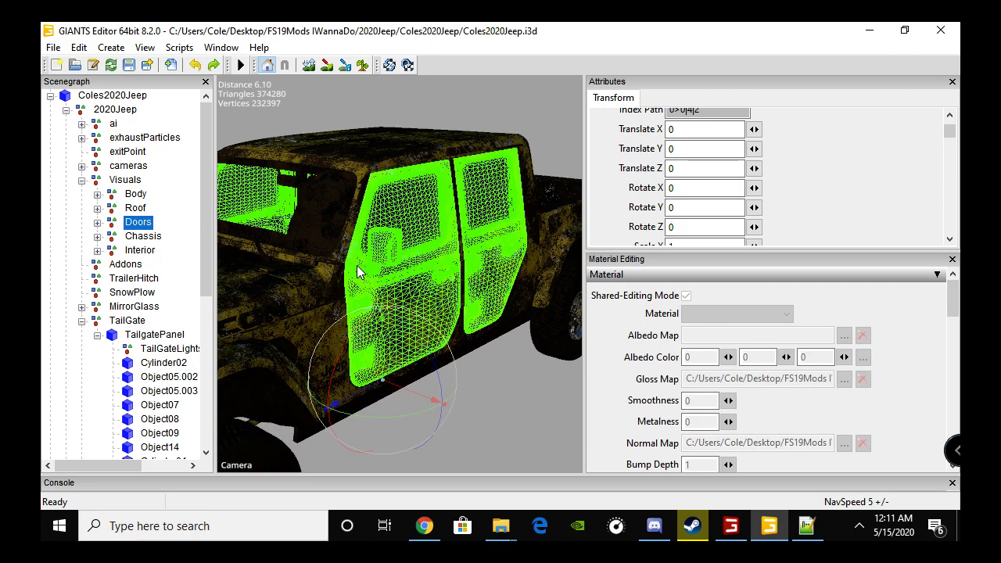
pyautogui.click(97, 223)
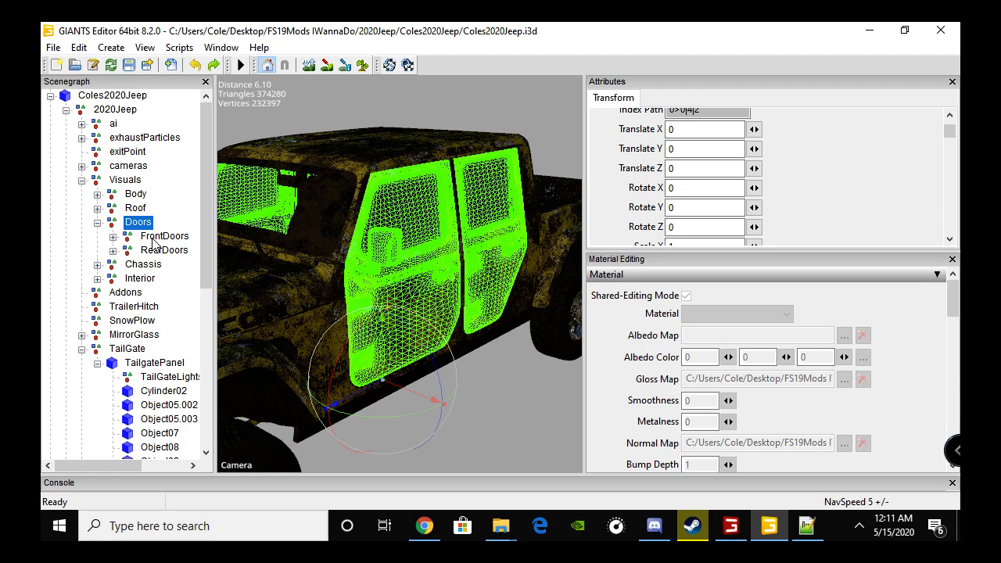
pyautogui.click(154, 239)
pyautogui.click(112, 236)
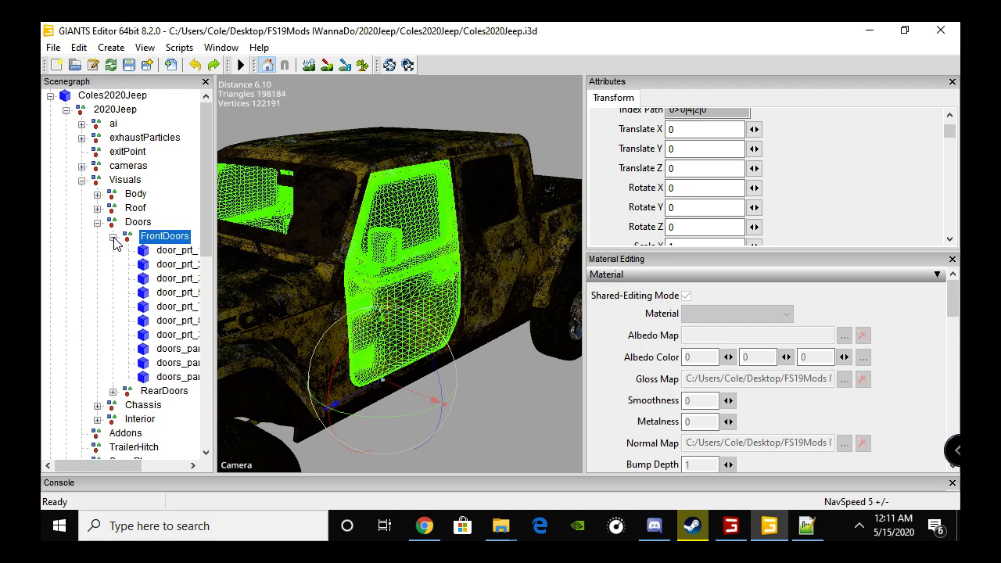
pyautogui.click(164, 251)
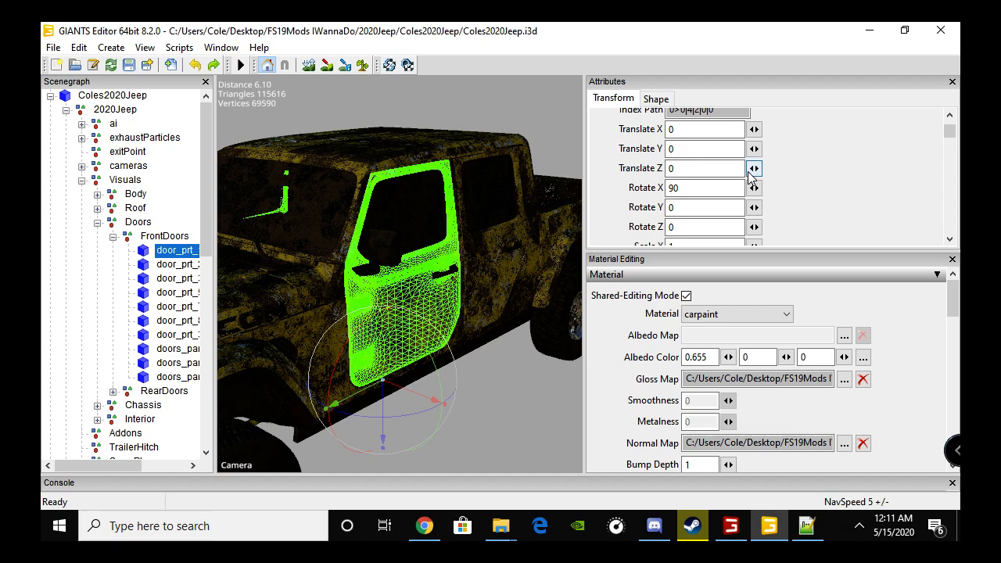
# - Highlight the Rotate X value of the selected front door part
pyautogui.scroll(-1, 695, 159)
pyautogui.click(689, 141)
pyautogui.click(688, 141)
pyautogui.moveTo(689, 141); pyautogui.dragTo(671, 141)
pyautogui.click(687, 141)
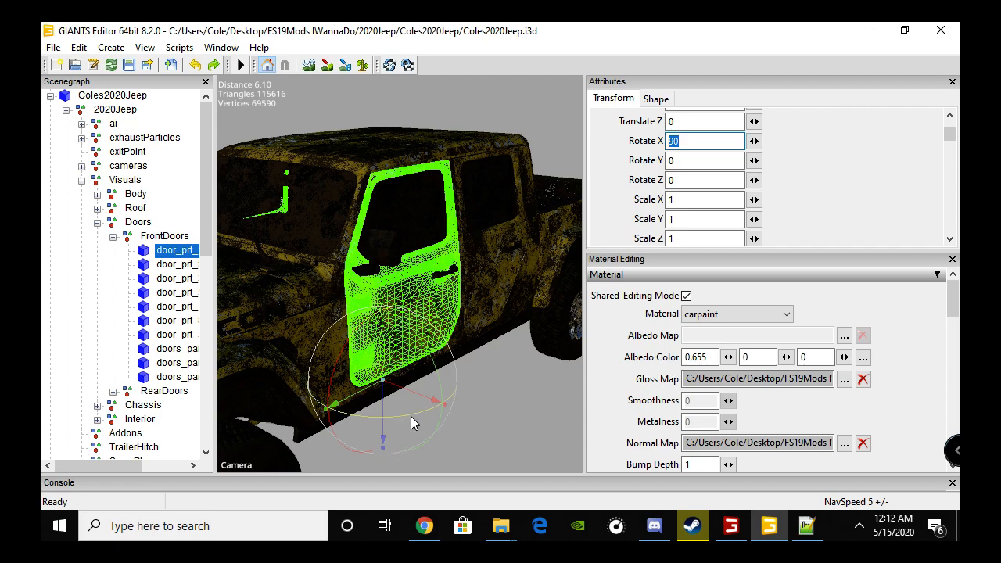
# - Try swinging the front door part open about its Y axis by about 75 degrees, and reset Rotate Y to 0
pyautogui.moveTo(411, 416); pyautogui.dragTo(522, 391)
pyautogui.moveTo(500, 388); pyautogui.dragTo(508, 300)
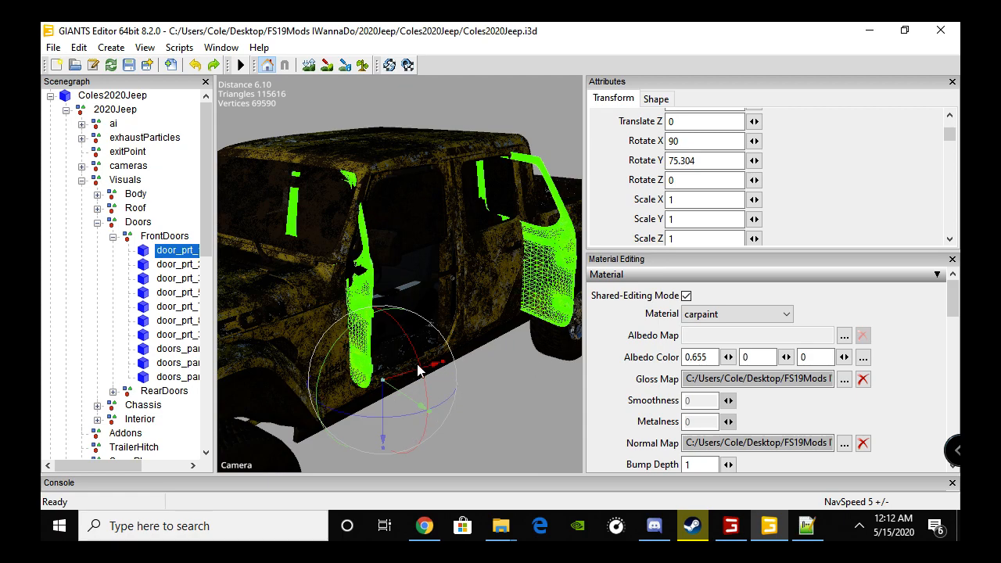
pyautogui.moveTo(407, 414); pyautogui.dragTo(298, 403)
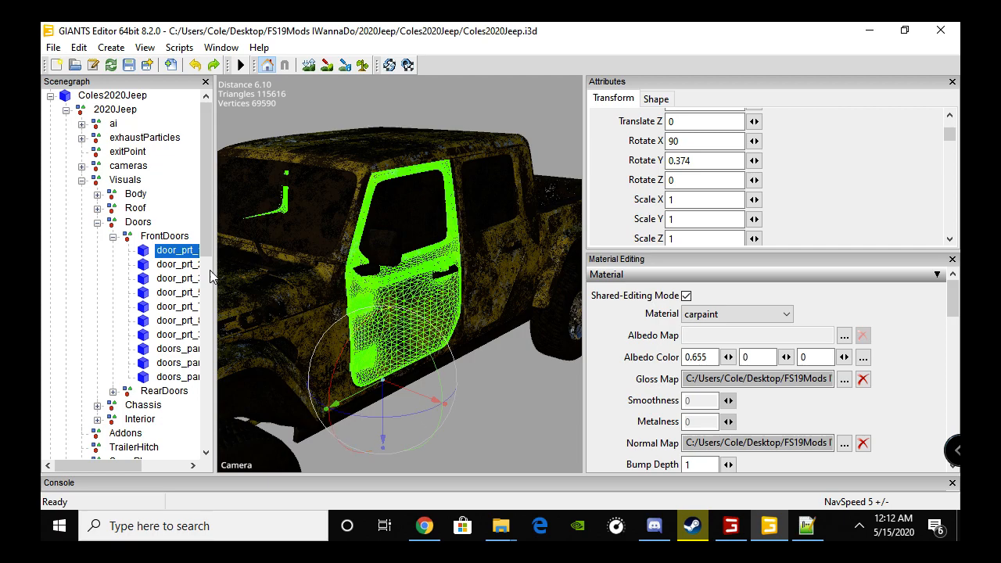
pyautogui.moveTo(421, 414)
pyautogui.mouseDown()
pyautogui.moveTo(401, 416)
pyautogui.moveTo(430, 410)
pyautogui.moveTo(393, 411)
pyautogui.moveTo(446, 404)
pyautogui.moveTo(397, 411)
pyautogui.moveTo(411, 406)
pyautogui.mouseUp()
pyautogui.moveTo(699, 162); pyautogui.dragTo(665, 161)
pyautogui.write('0')
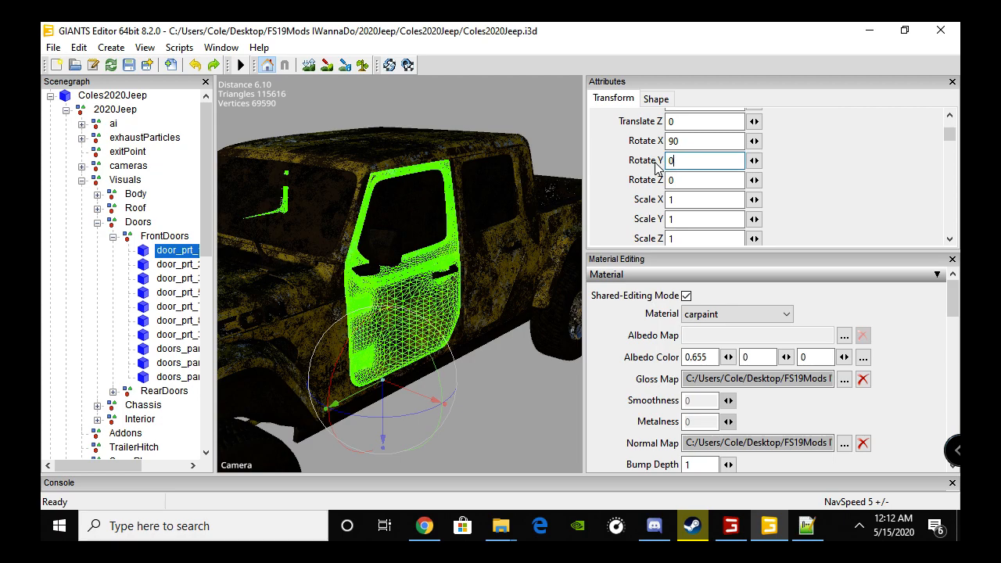
# - Highlight the door part's Rotate X and Rotate Y values, try a slight Y rotation, and reset Rotate Y to 0
pyautogui.click(675, 144)
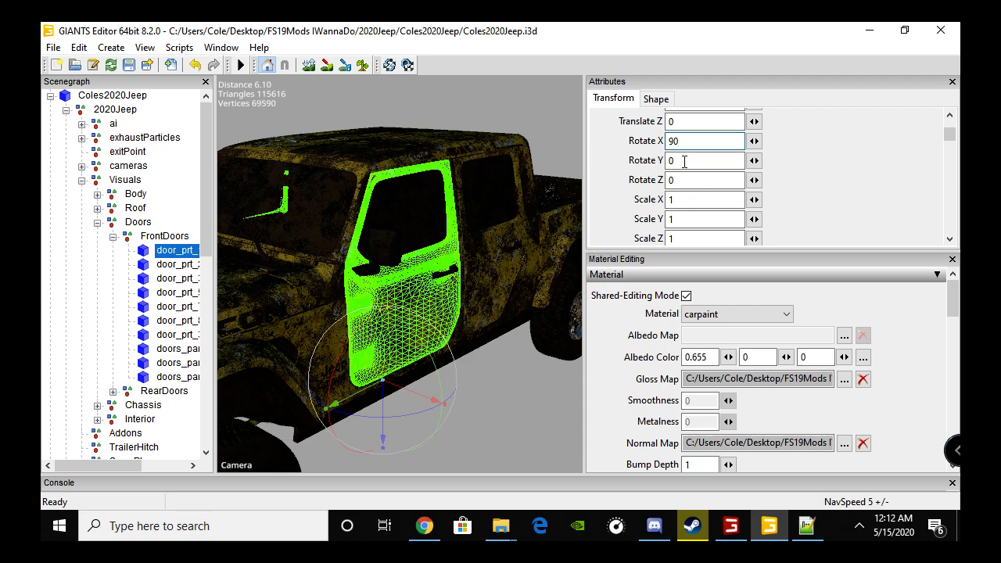
pyautogui.doubleClick(686, 142)
pyautogui.click(691, 160)
pyautogui.doubleClick(669, 160)
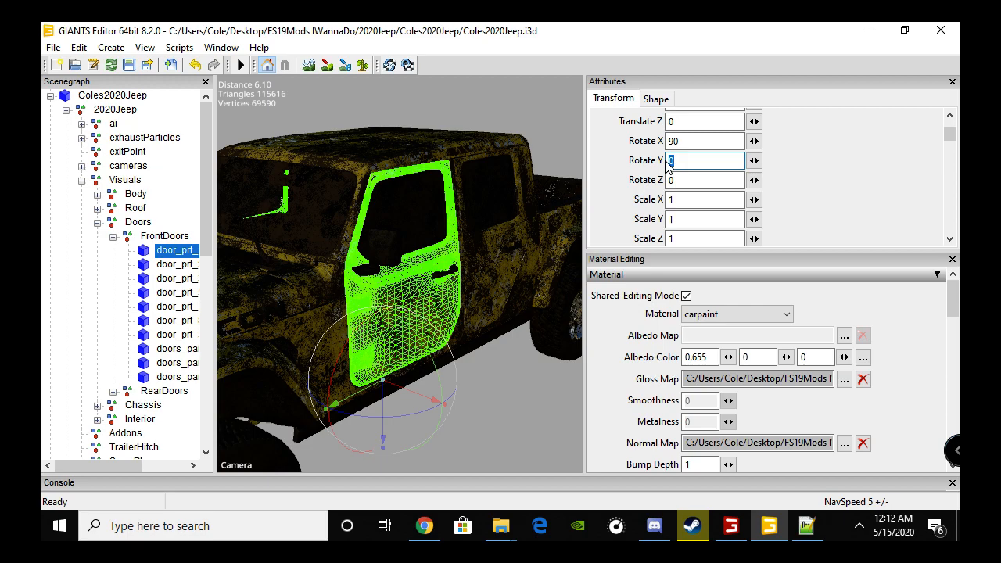
pyautogui.moveTo(416, 410); pyautogui.dragTo(429, 426)
pyautogui.click(707, 161)
pyautogui.write('0')
# - Switch to Notepad++ and highlight the middle Y values in startRot and endRot of the 0>0|11|5 animation part
pyautogui.click(805, 531)
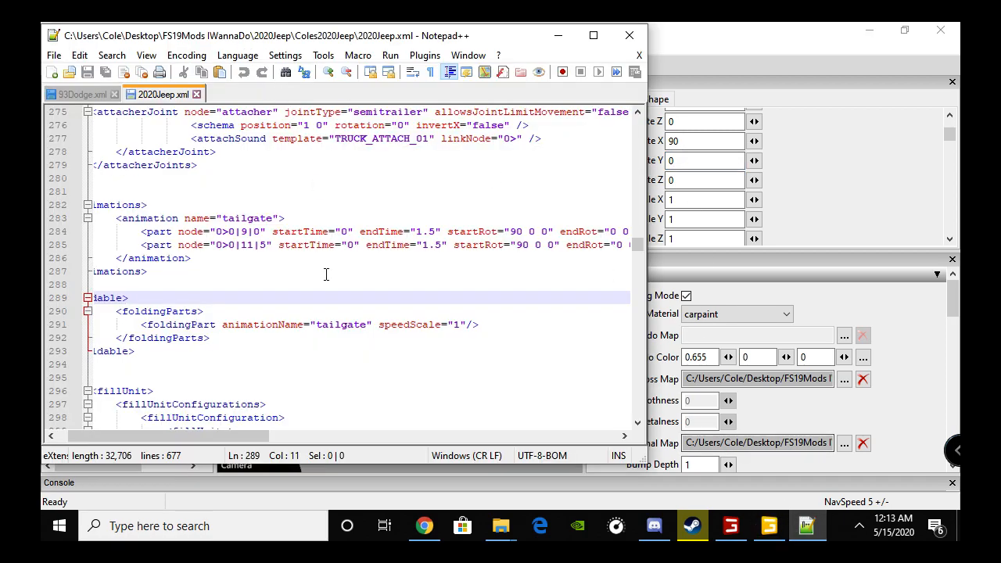
pyautogui.moveTo(250, 439); pyautogui.dragTo(302, 439)
pyautogui.click(386, 231)
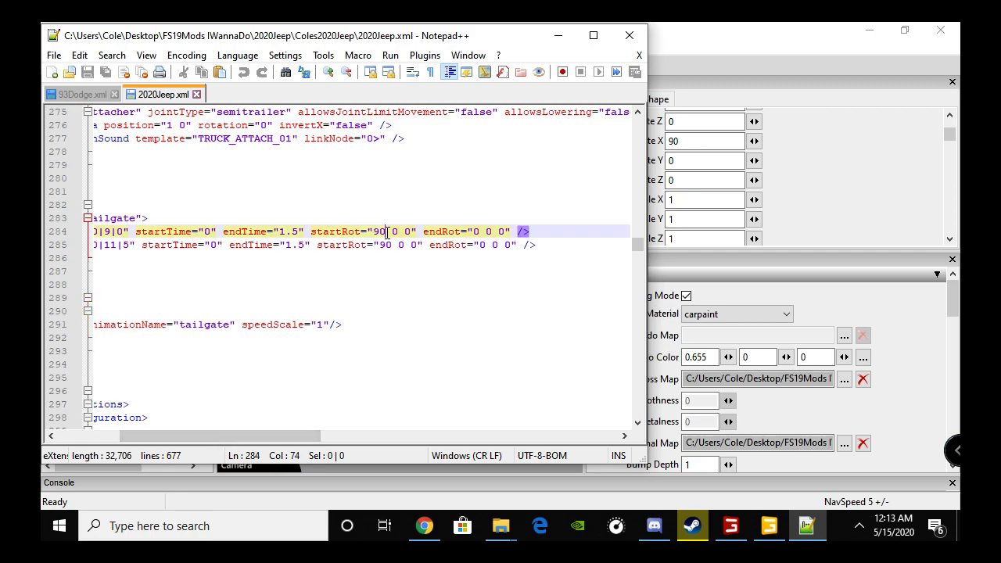
pyautogui.click(402, 245)
pyautogui.moveTo(404, 245); pyautogui.dragTo(399, 245)
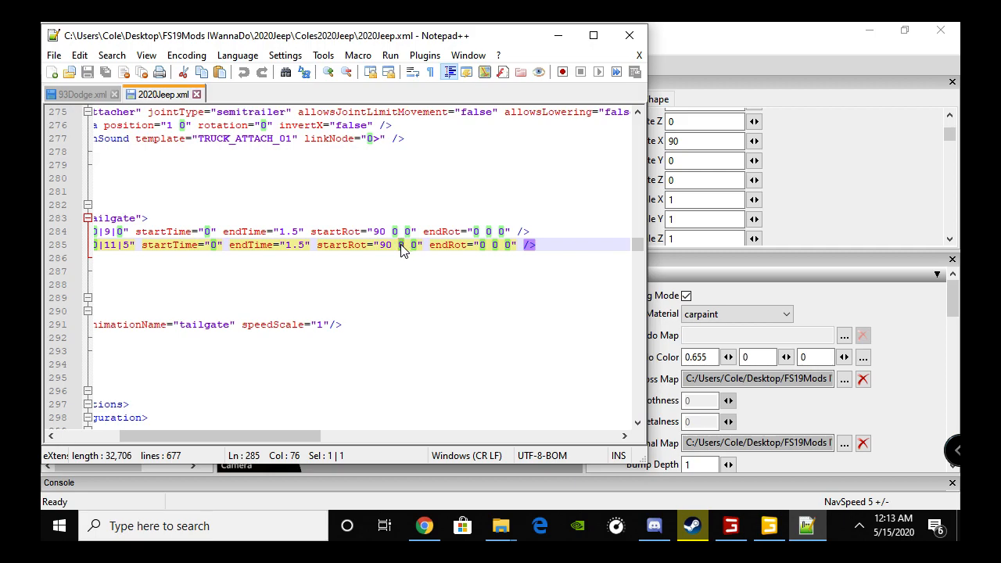
pyautogui.doubleClick(494, 245)
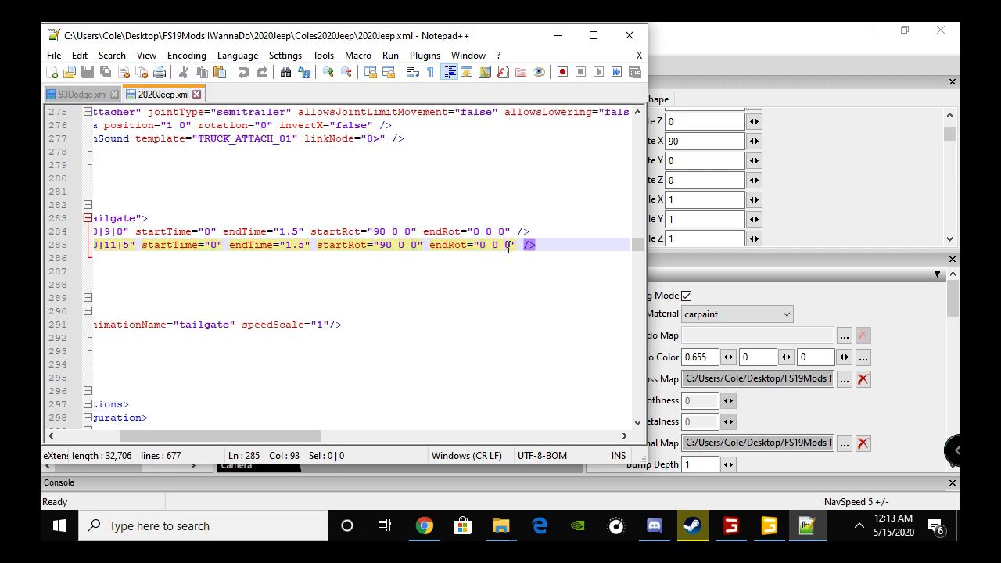
# - Switch to GIANTS Editor, try a slight Z-axis rotation of the front door part, and reset Rotate Z to 0
pyautogui.click(721, 37)
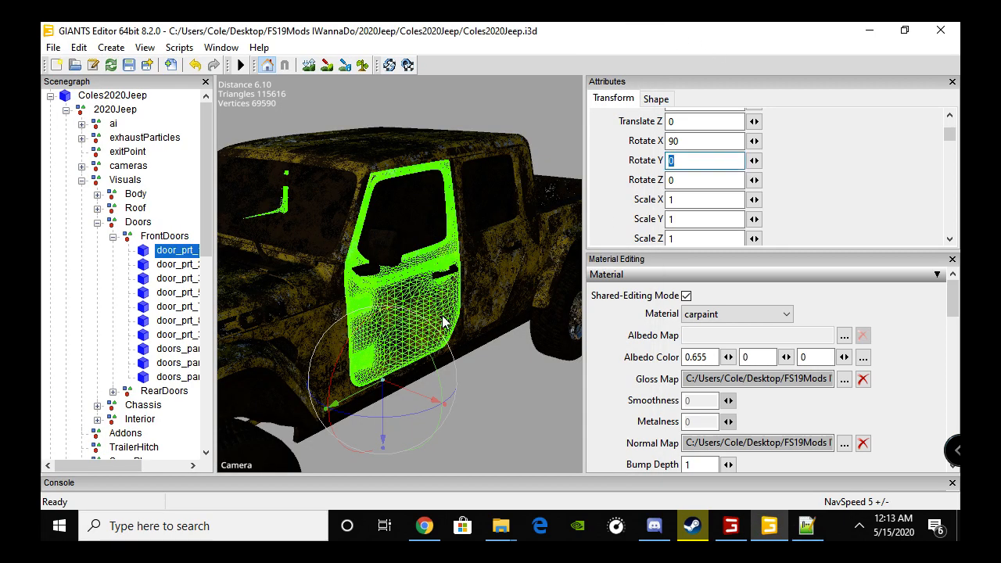
pyautogui.click(706, 179)
pyautogui.moveTo(406, 334)
pyautogui.mouseDown()
pyautogui.moveTo(425, 368)
pyautogui.moveTo(404, 327)
pyautogui.moveTo(425, 366)
pyautogui.moveTo(407, 325)
pyautogui.moveTo(429, 352)
pyautogui.moveTo(423, 323)
pyautogui.moveTo(436, 365)
pyautogui.moveTo(420, 326)
pyautogui.mouseUp()
pyautogui.doubleClick(687, 180)
pyautogui.write('0')
pyautogui.press('Return')
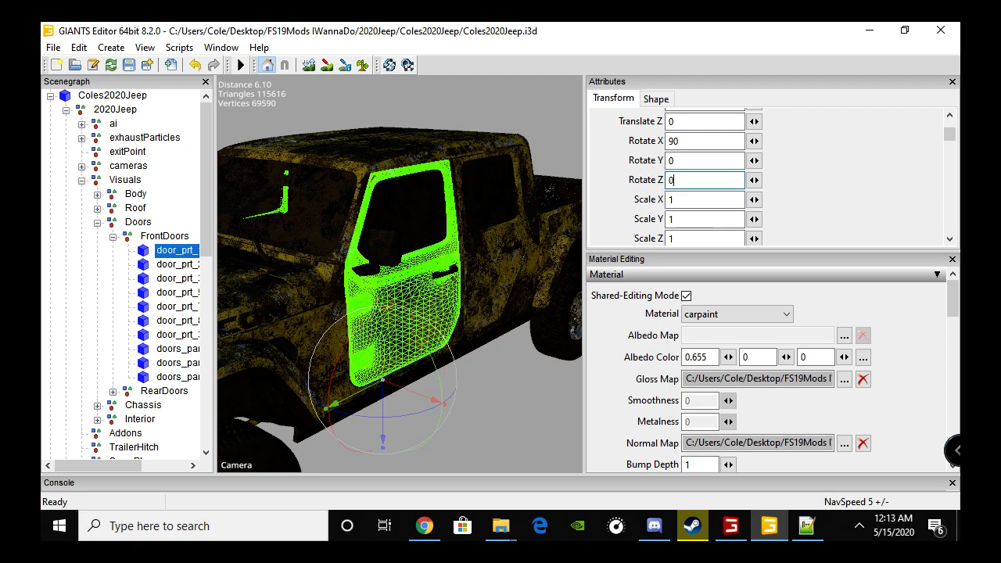
# - Try tilting the front door part about its Z axis to about -66.6 degrees, and reset Rotate Z to 0
pyautogui.moveTo(678, 181); pyautogui.dragTo(668, 182)
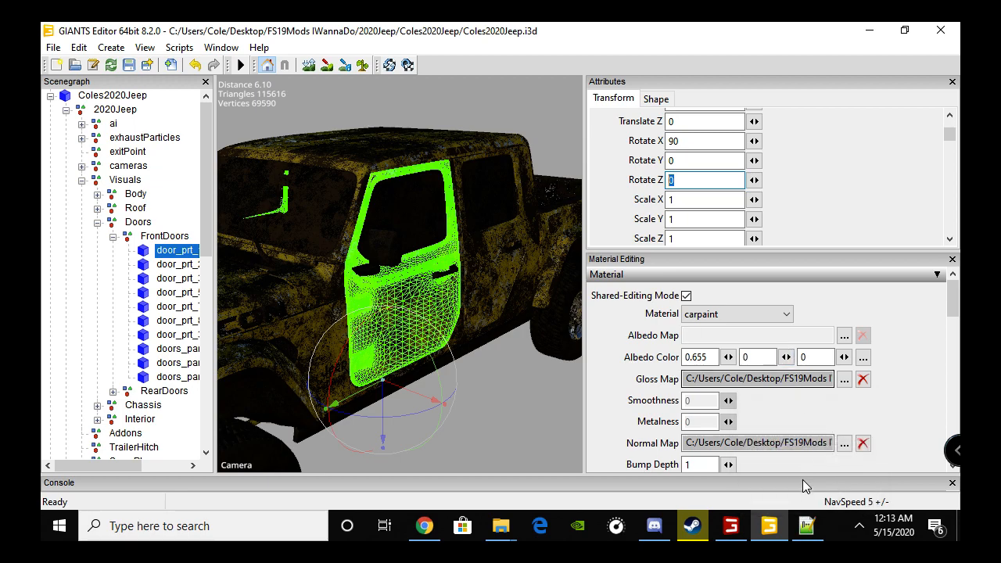
pyautogui.moveTo(419, 335); pyautogui.dragTo(465, 426)
pyautogui.moveTo(709, 180); pyautogui.dragTo(660, 179)
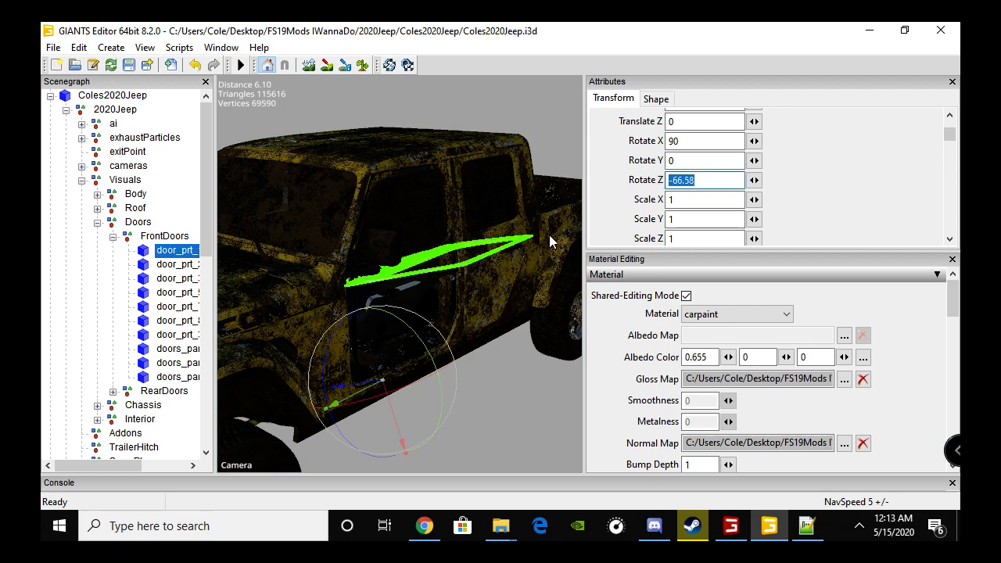
pyautogui.write('0')
pyautogui.press('Return')
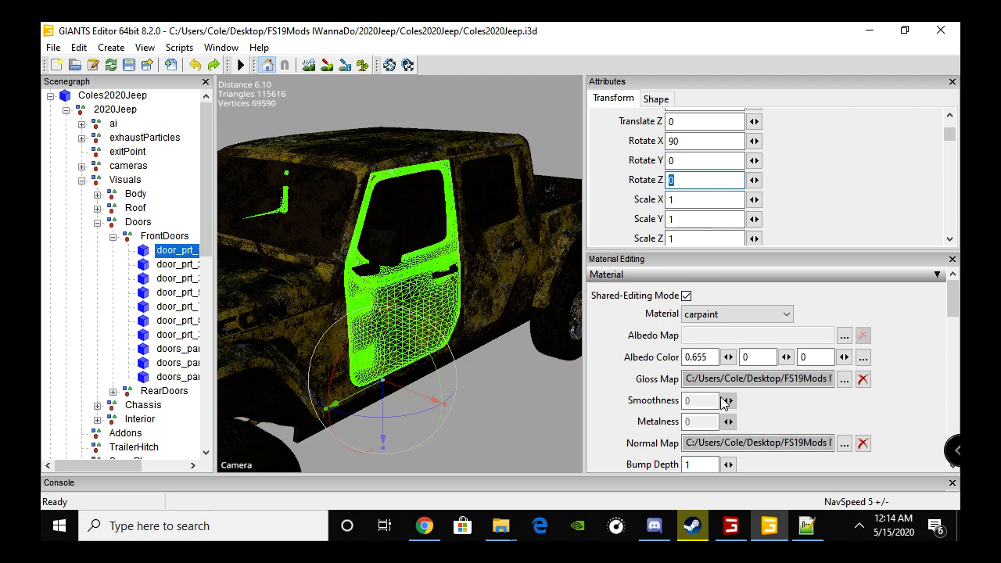
# - Switch to Notepad++ and examine the Z, X and remaining rotation values in startRot and endRot of the 0>0|11|5 part
pyautogui.click(806, 524)
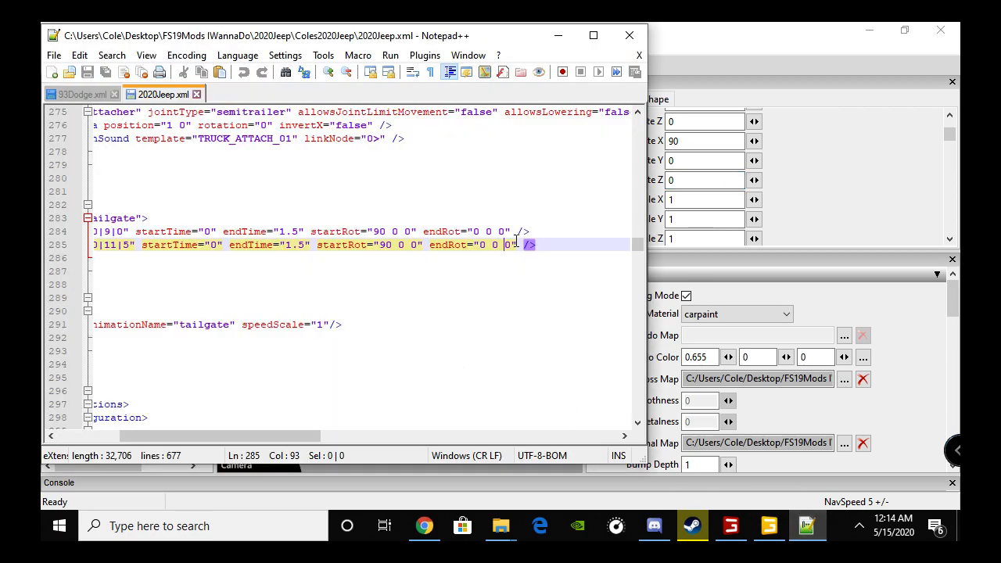
pyautogui.moveTo(511, 245); pyautogui.dragTo(505, 245)
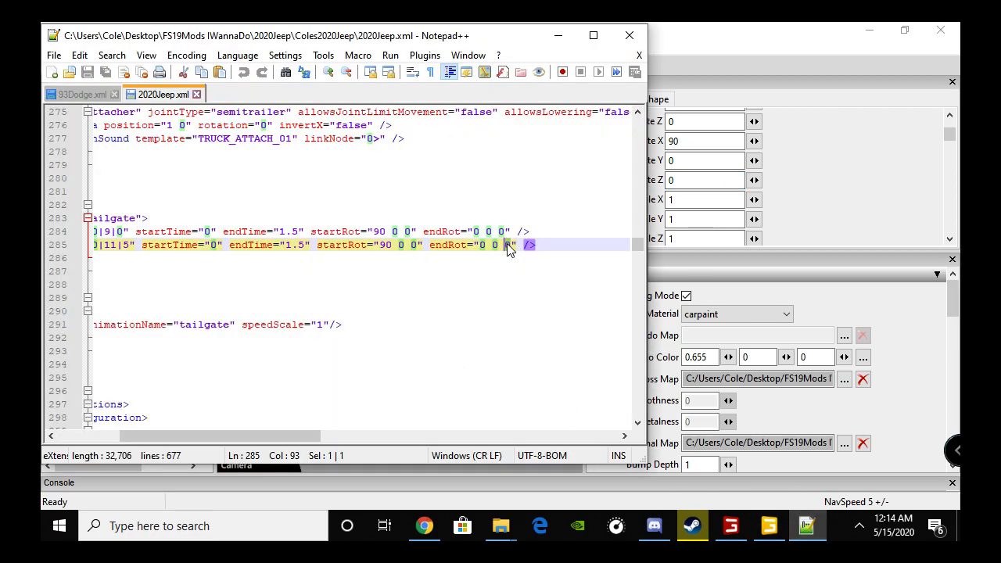
pyautogui.click(505, 245)
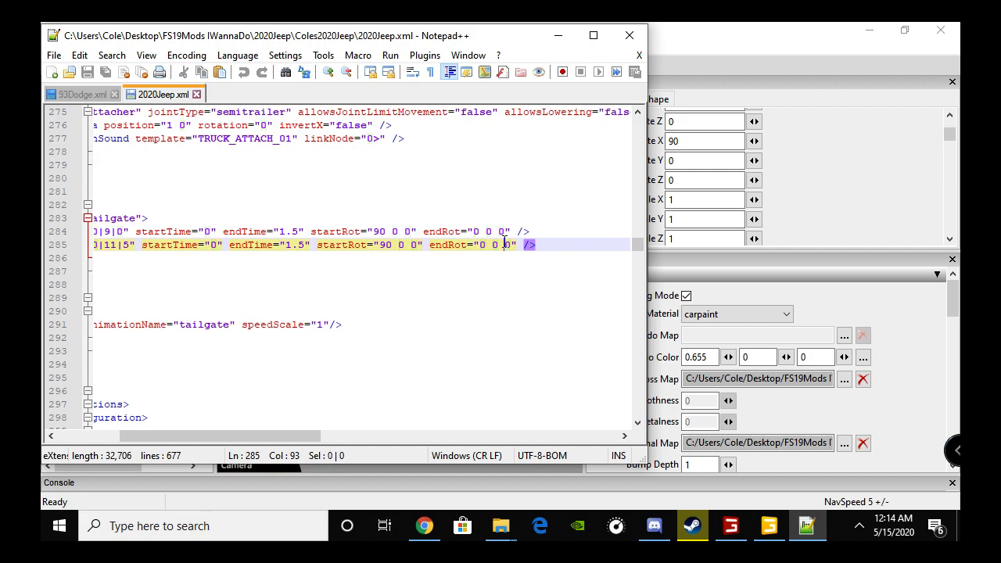
pyautogui.moveTo(397, 247); pyautogui.dragTo(385, 246)
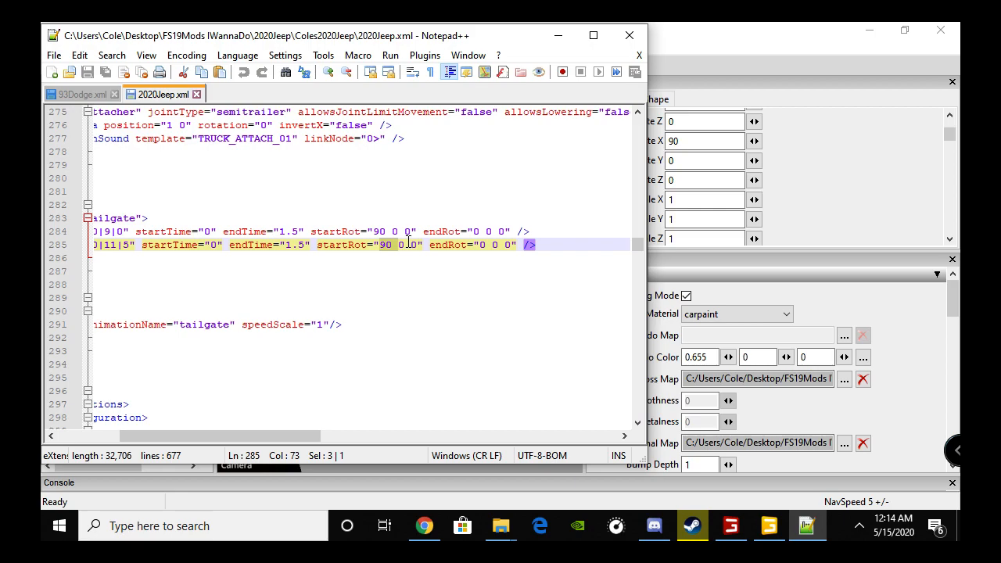
pyautogui.tripleClick(414, 245)
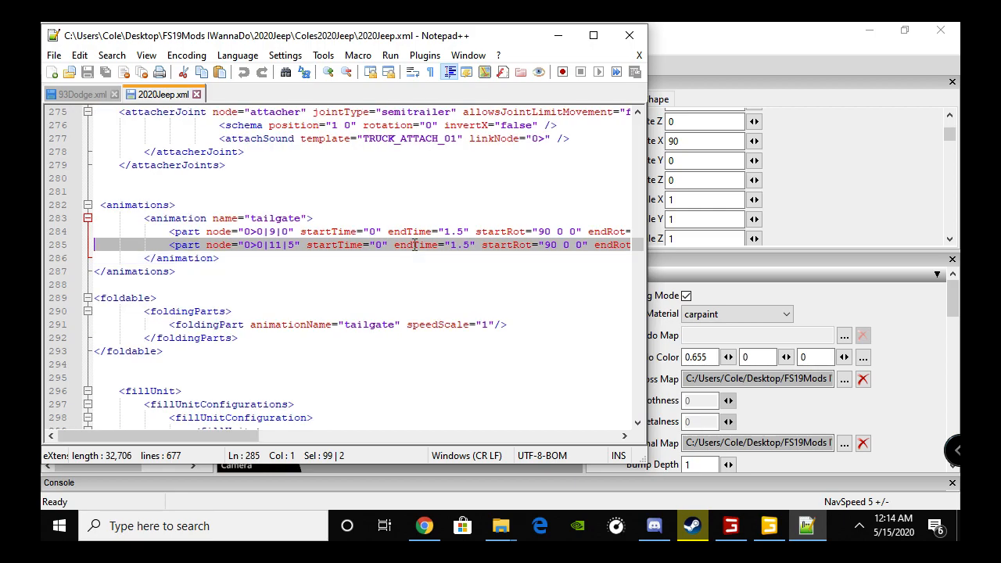
pyautogui.moveTo(227, 435); pyautogui.dragTo(346, 435)
pyautogui.click(237, 245)
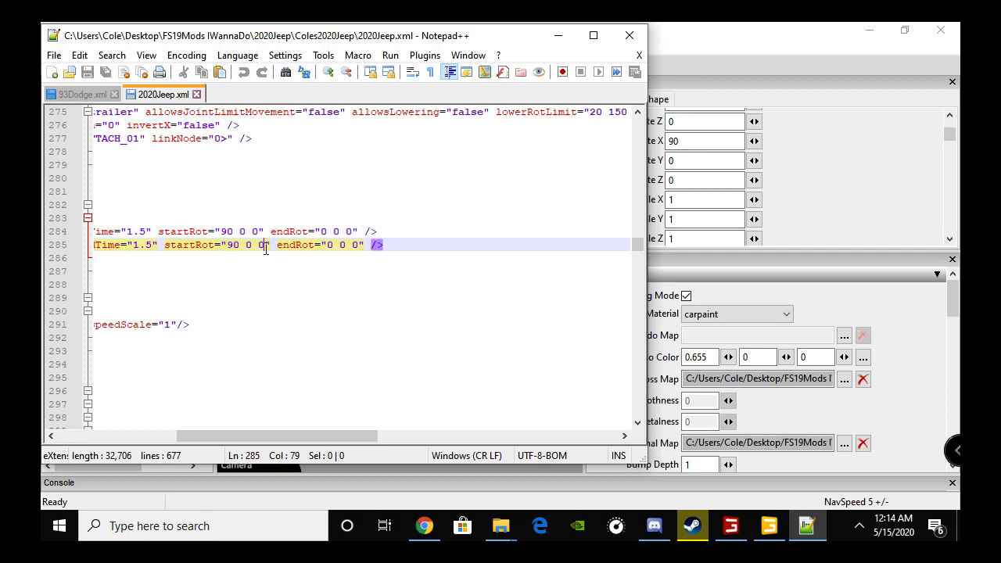
pyautogui.click(358, 247)
pyautogui.moveTo(284, 437); pyautogui.dragTo(164, 441)
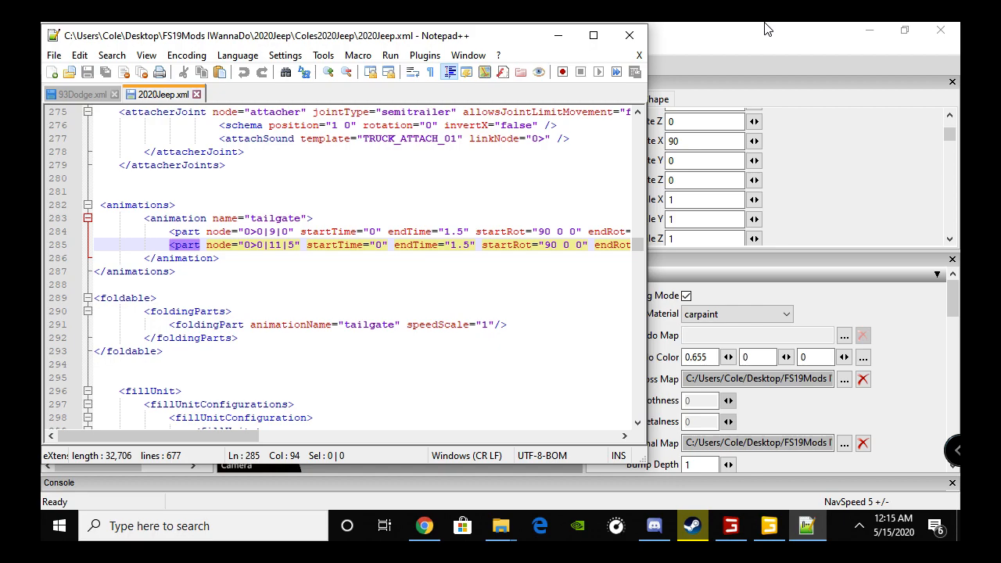
# - Switch to GIANTS Editor and close it without saving the changes to Coles2020Jeep.i3d
pyautogui.click(799, 30)
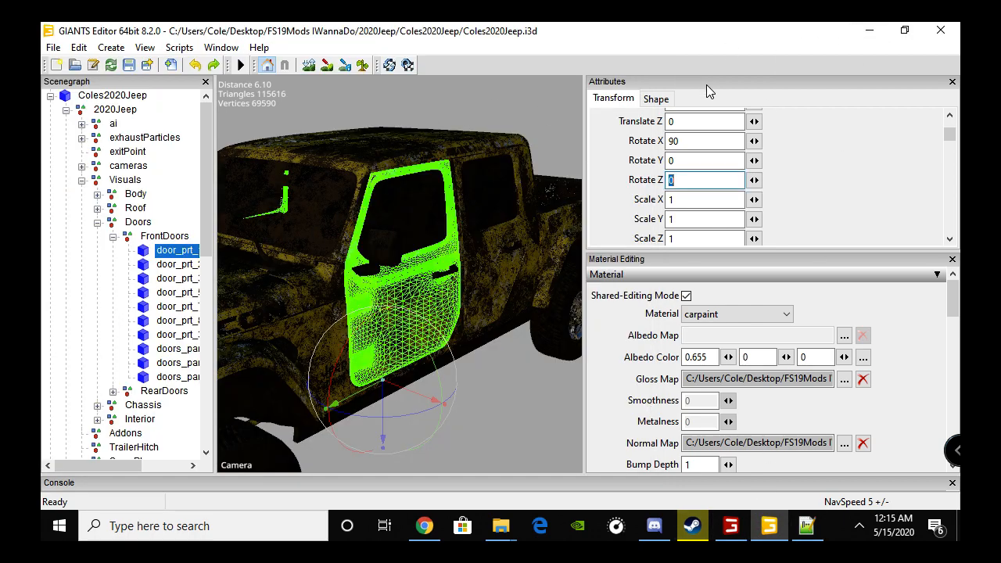
pyautogui.click(928, 34)
pyautogui.click(617, 274)
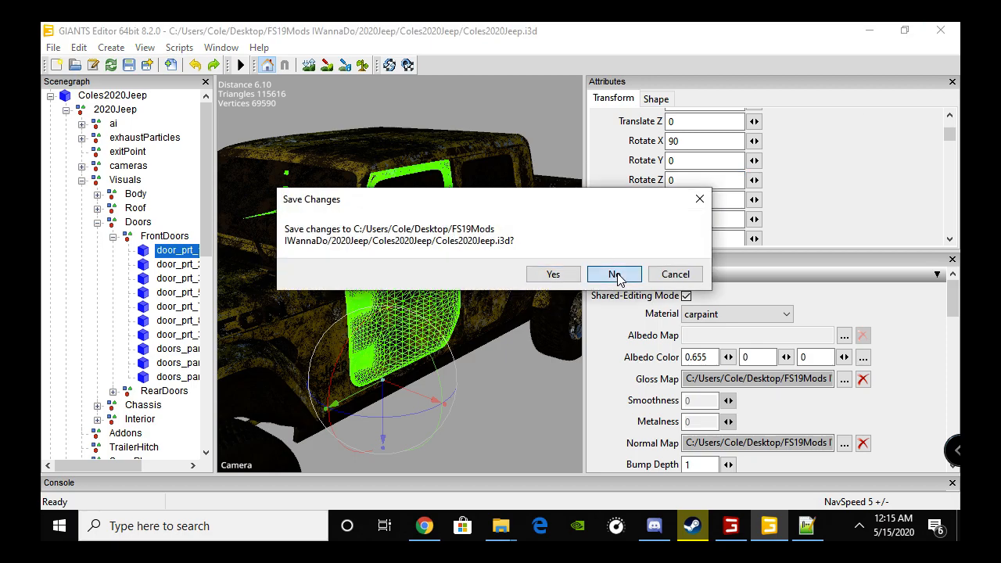
# - Switch to Notepad++, close the 2020Jeep.xml file and minimize the editor window
pyautogui.click(771, 532)
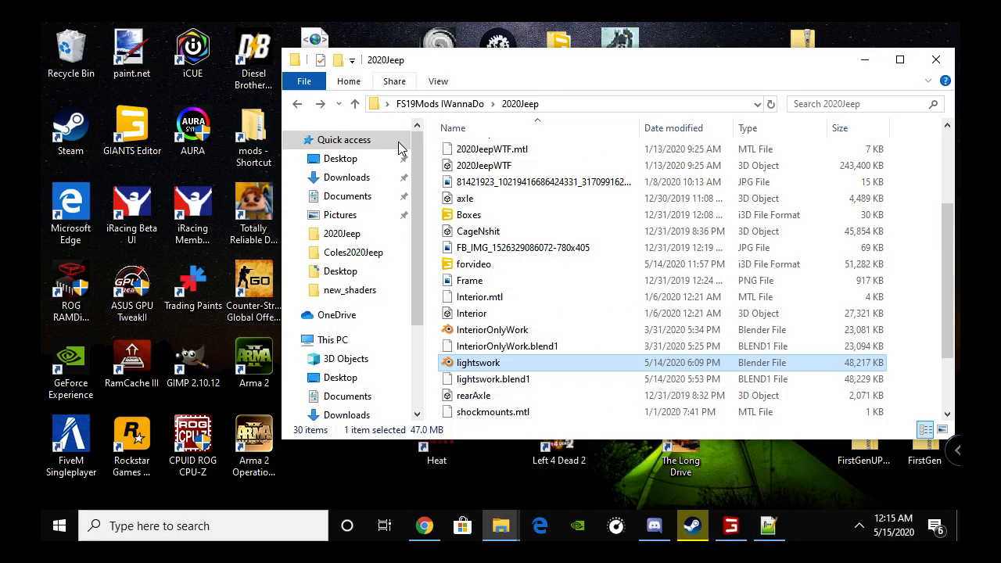
pyautogui.click(771, 532)
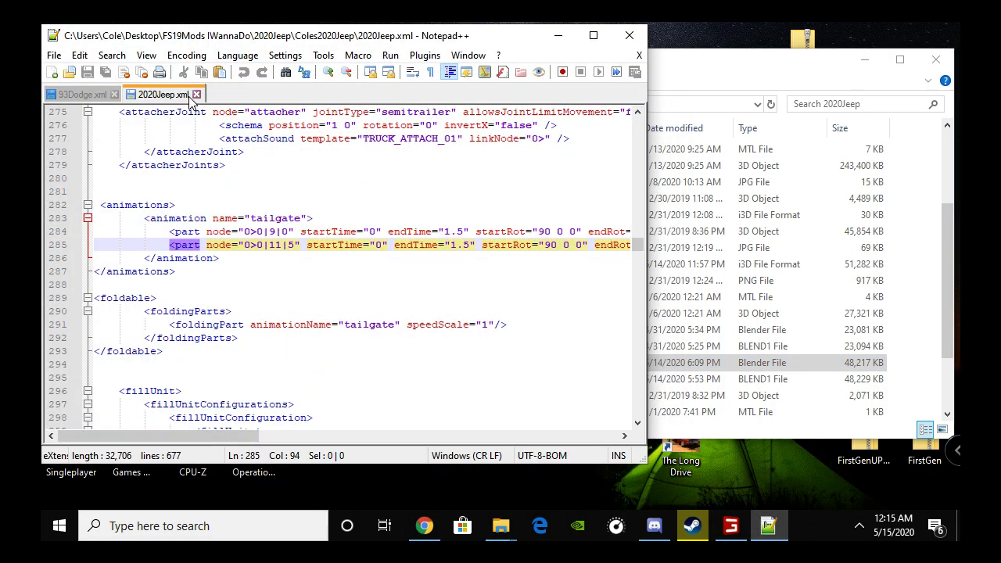
pyautogui.click(197, 95)
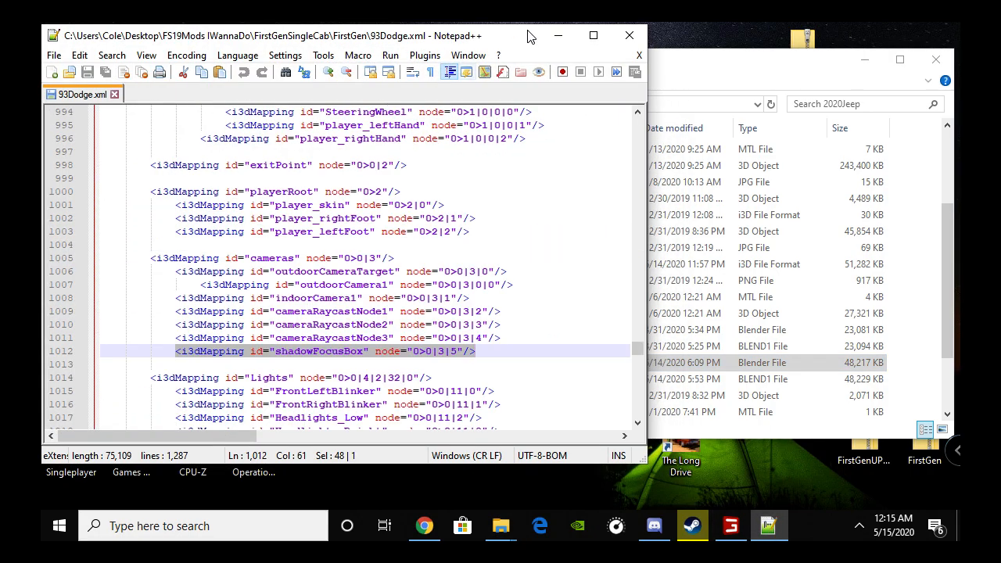
pyautogui.click(557, 35)
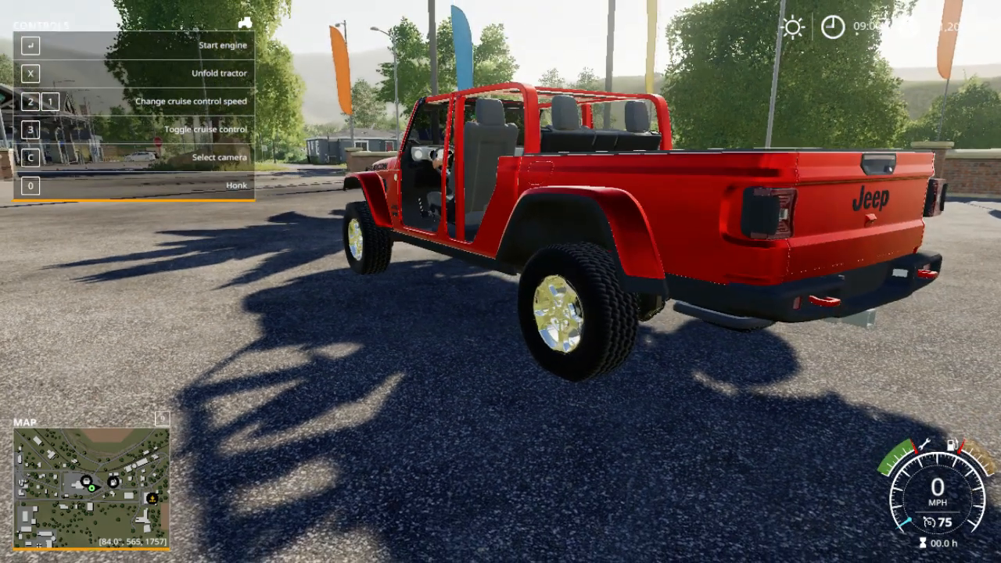
# - Switch to Farming Simulator 19 and inspect the Jeep's exterior from the rear, the side and the front
pyautogui.scroll(4, 501, 281)
pyautogui.scroll(-4, 501, 282)
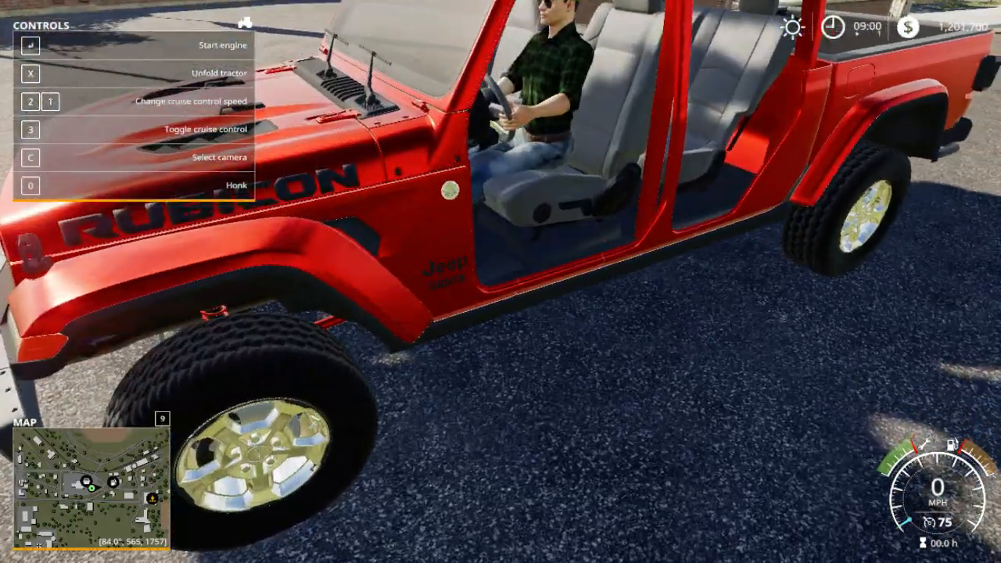
pyautogui.scroll(5, 500, 282)
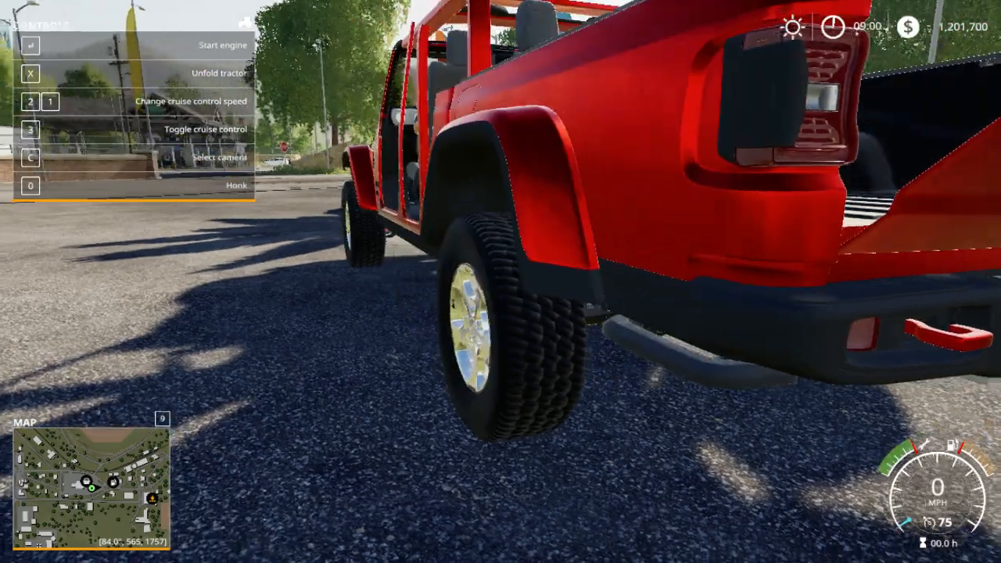
# - Leave the Jeep and walk around its closed tailgate, jumping up to view the truck bed from above
pyautogui.press('e')
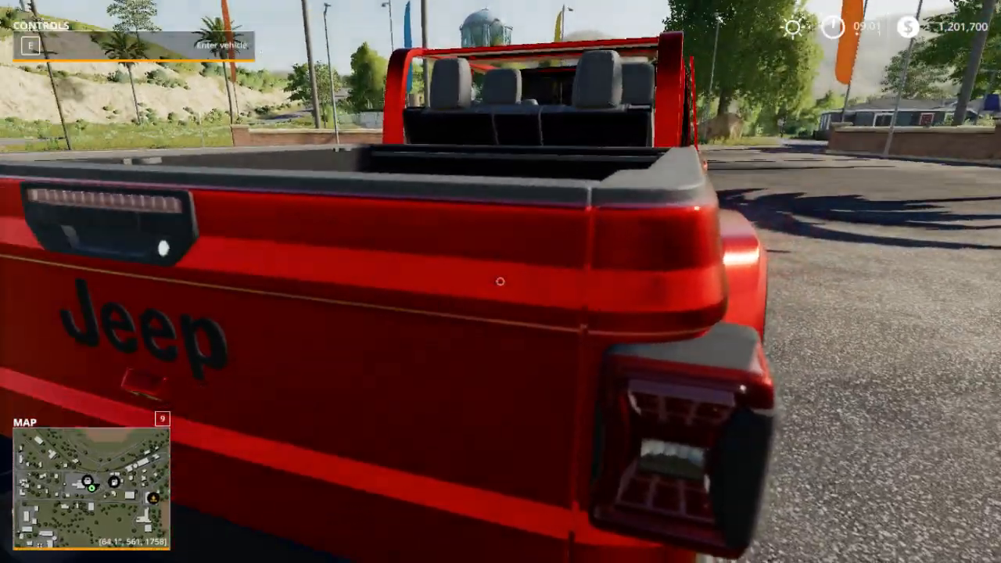
pyautogui.press('d')
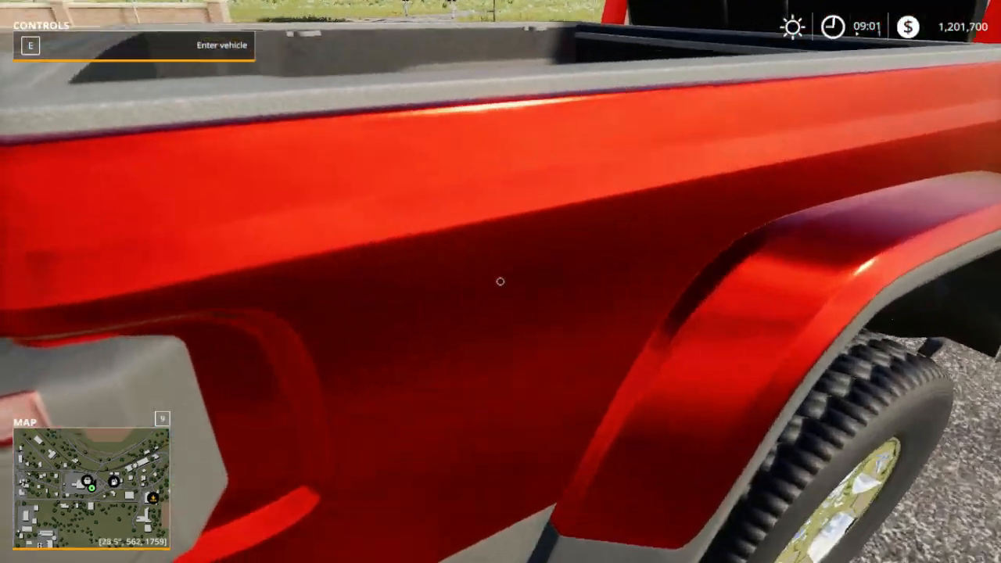
pyautogui.press('space')
pyautogui.press('w')
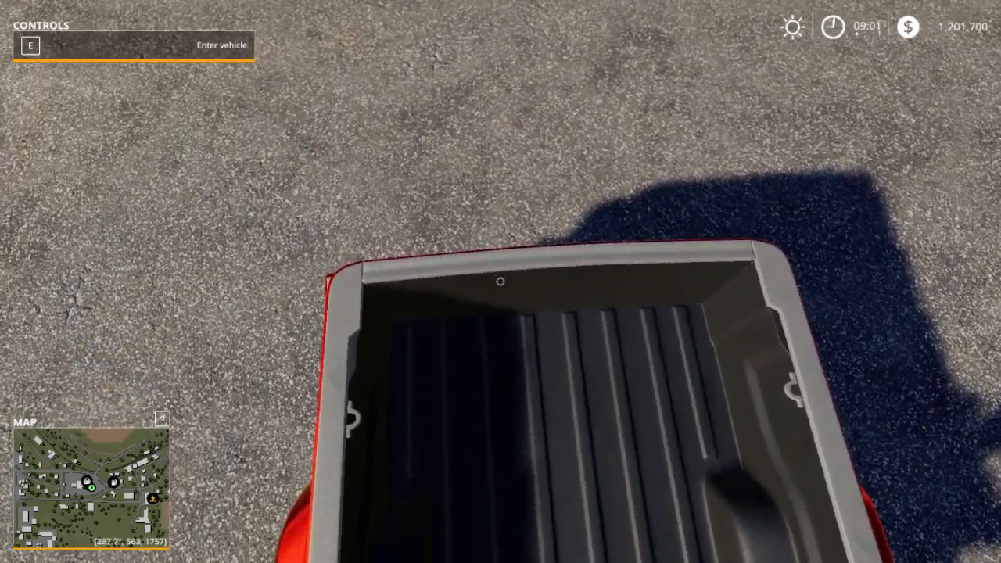
pyautogui.press('a')
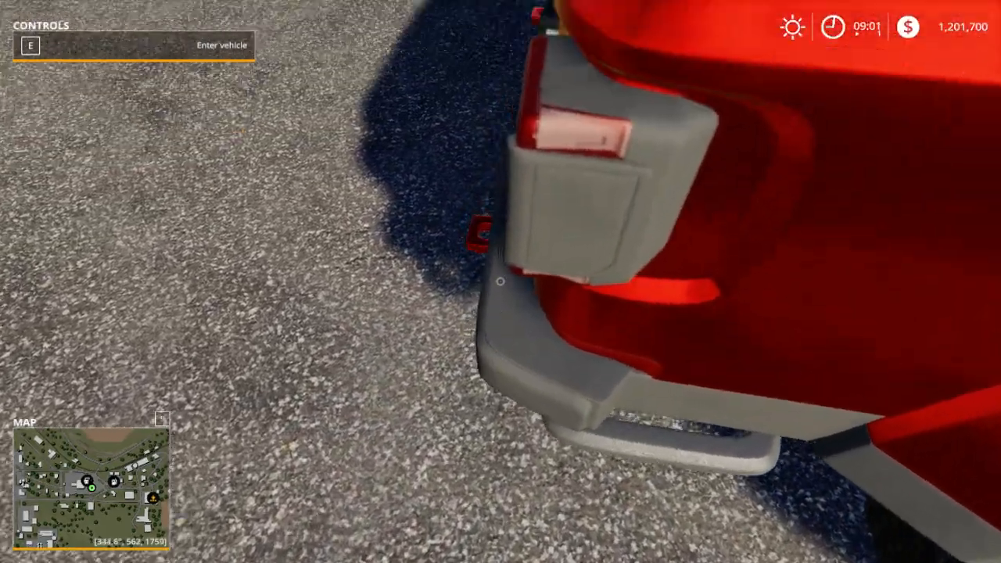
pyautogui.press('a')
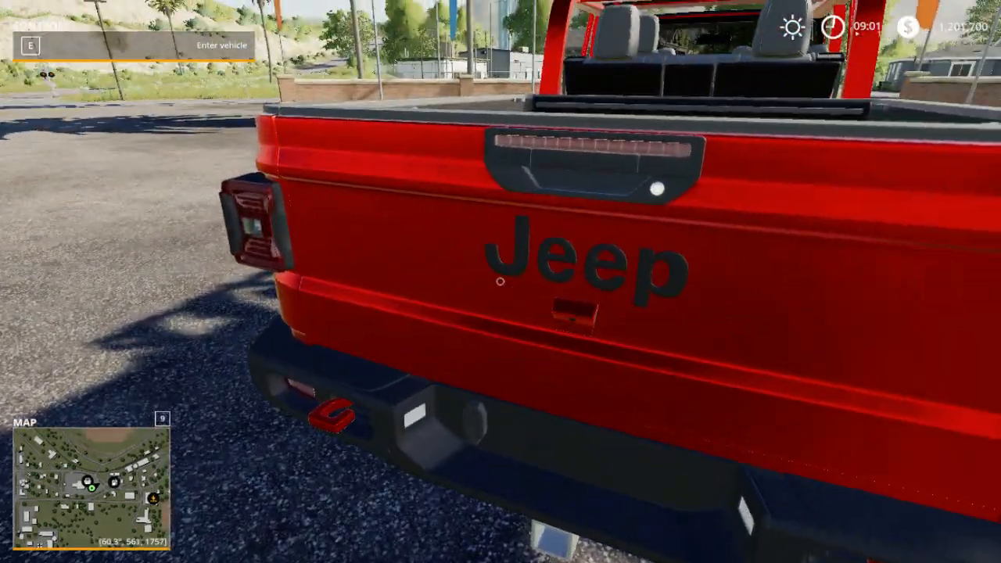
pyautogui.press('a')
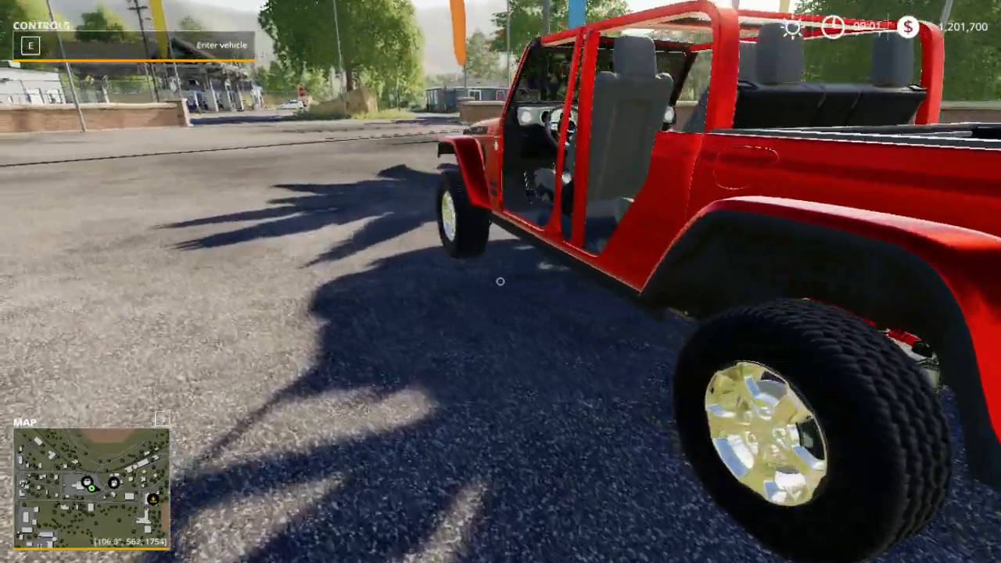
# - Enter the Jeep, open its tailgate and get back out behind the truck bed
pyautogui.press('e')
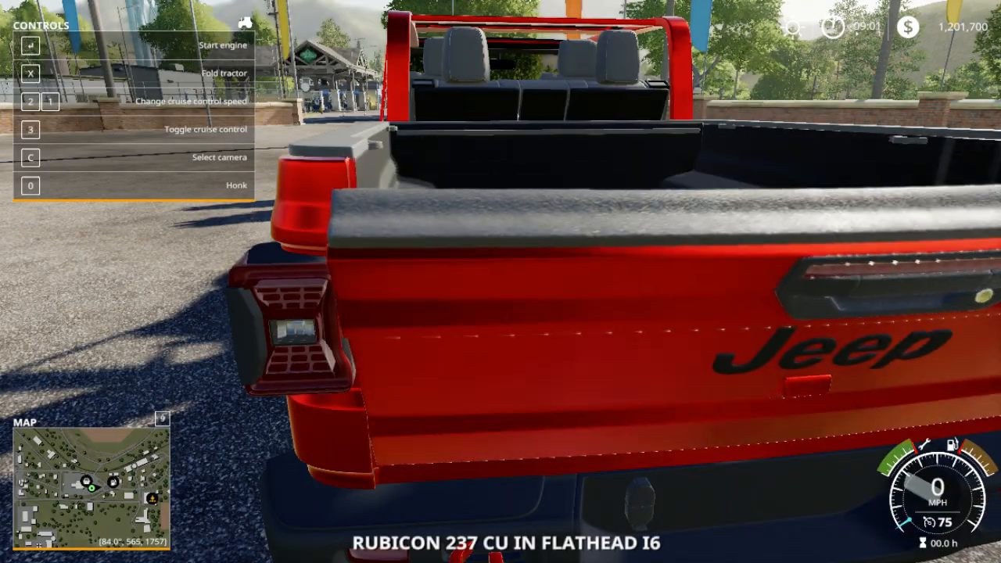
pyautogui.press('e')
pyautogui.press('s')
pyautogui.press('space')
pyautogui.press('w')
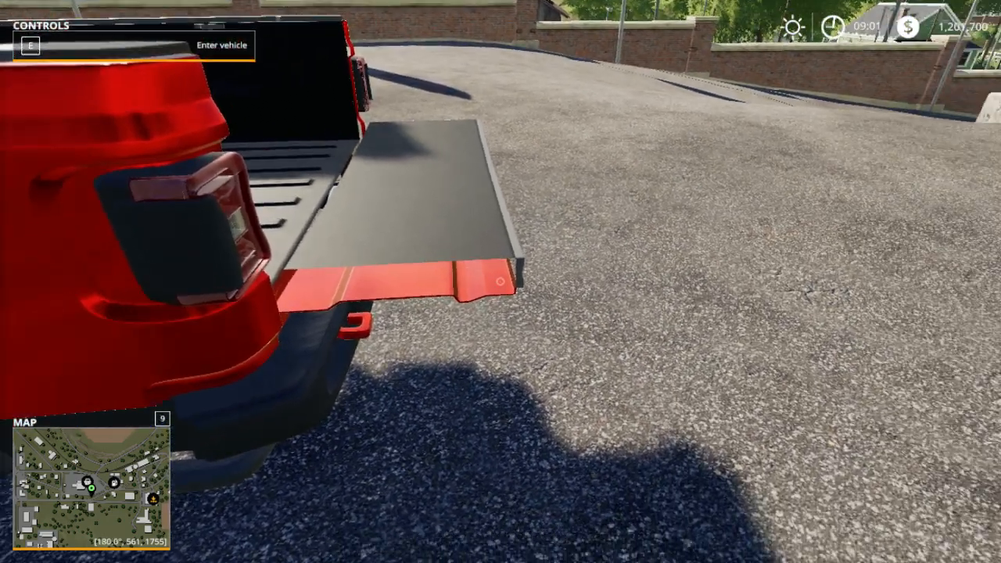
# - Walk around the lowered tailgate and inspect its edges, the taillights and the bed interior
pyautogui.press('a')
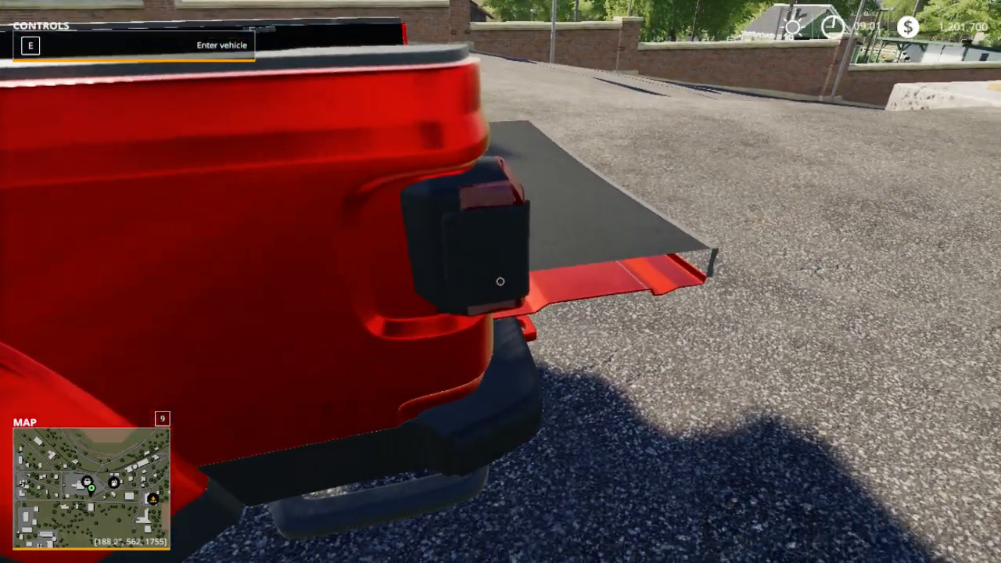
pyautogui.press('d')
pyautogui.press('w')
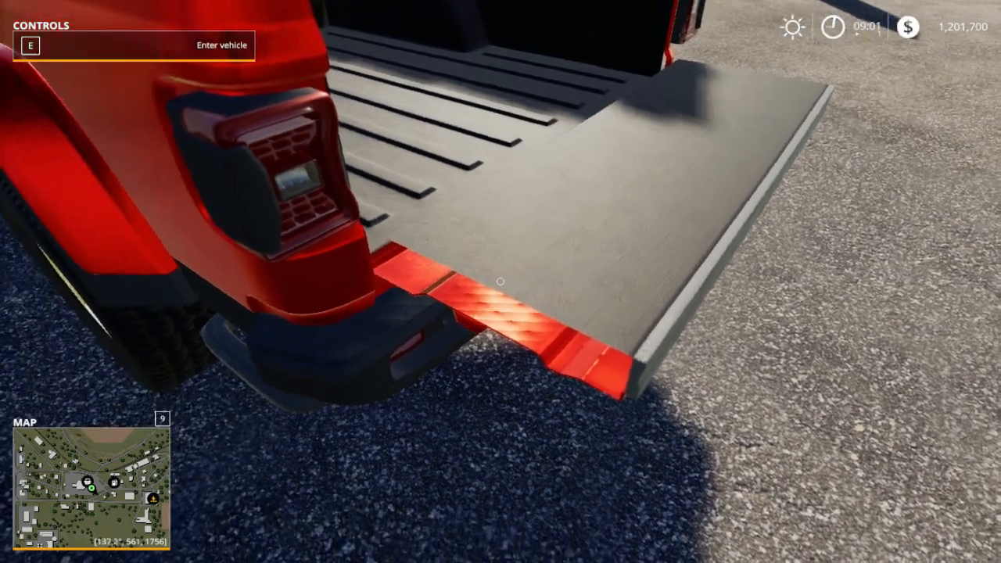
pyautogui.press('d')
pyautogui.press('w')
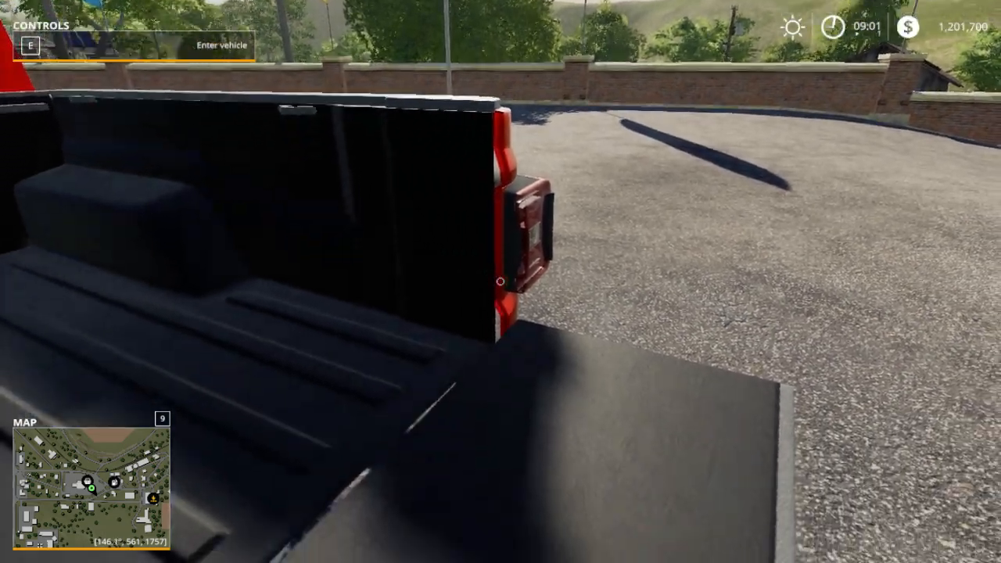
pyautogui.press('w')
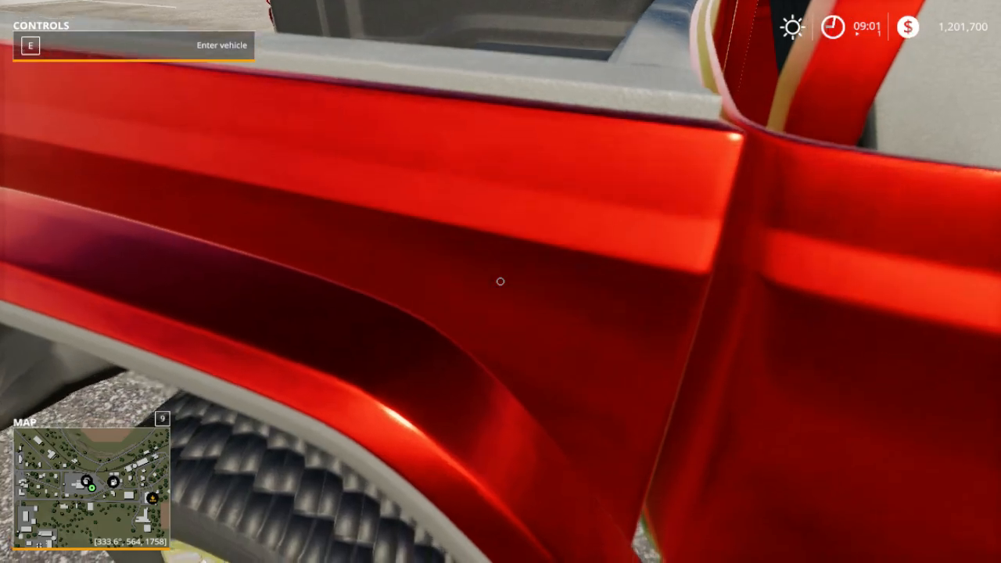
# - Jump up beside the truck bed and examine the lowered tailgate from above
pyautogui.press('space')
pyautogui.press('w')
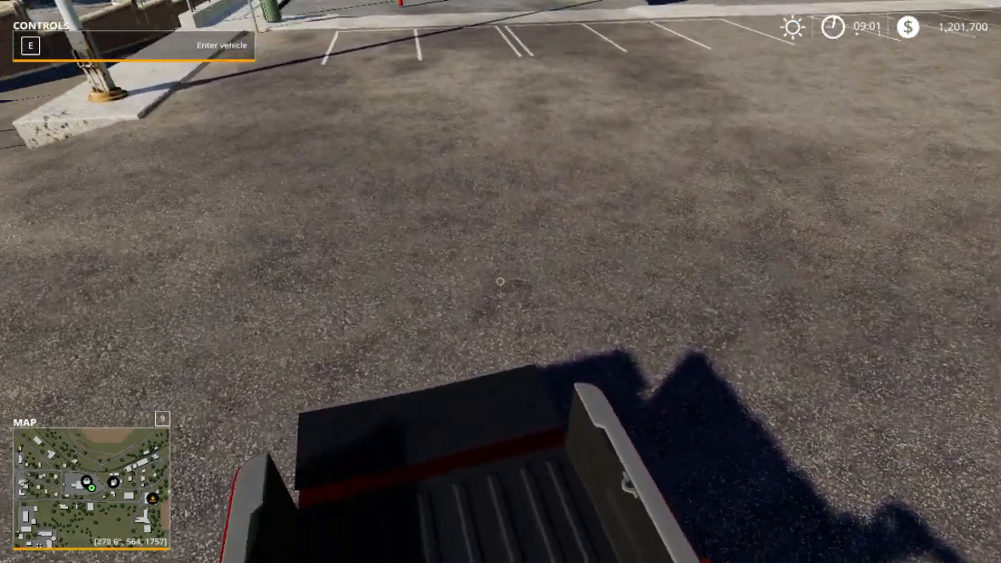
pyautogui.press('w')
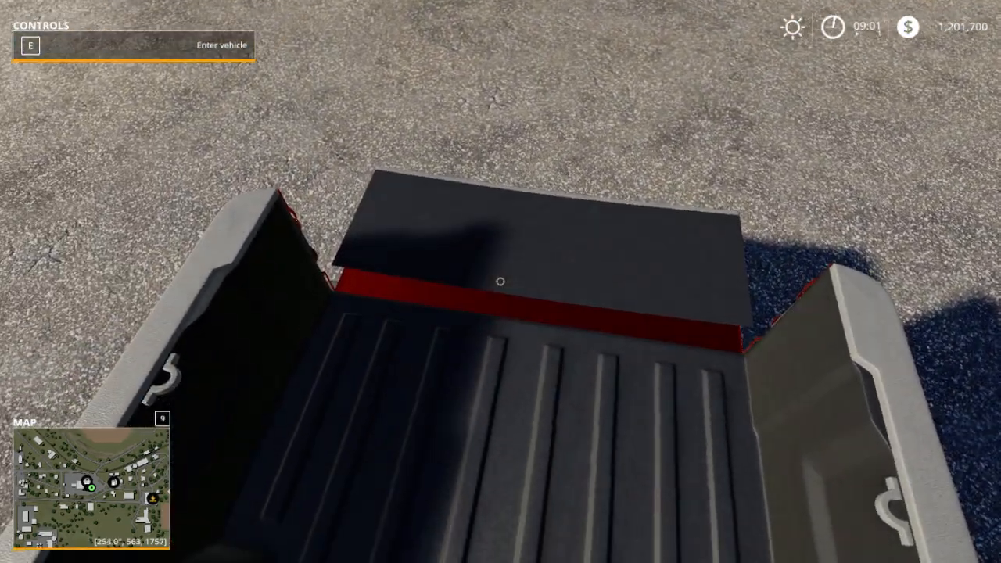
pyautogui.press('a')
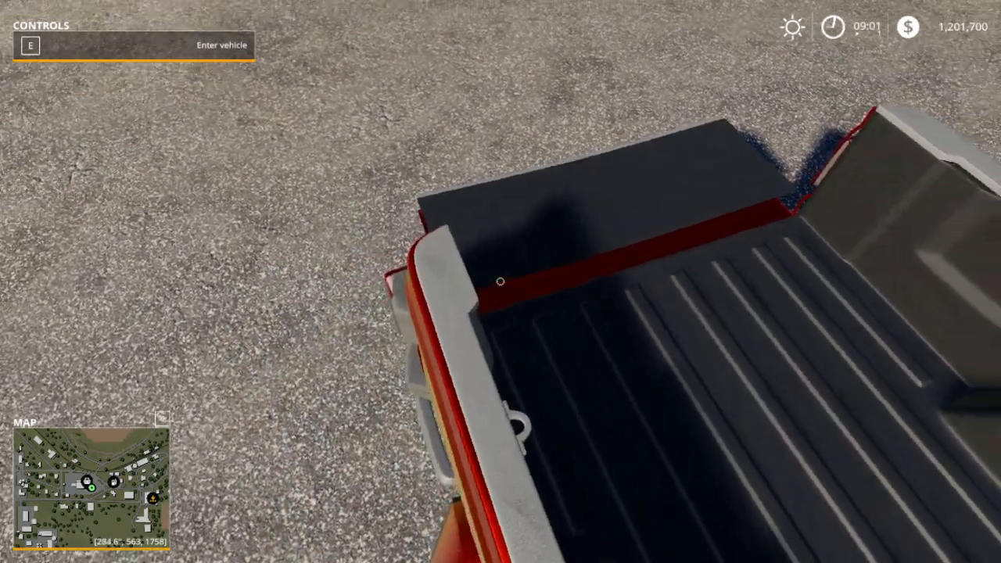
pyautogui.press('s')
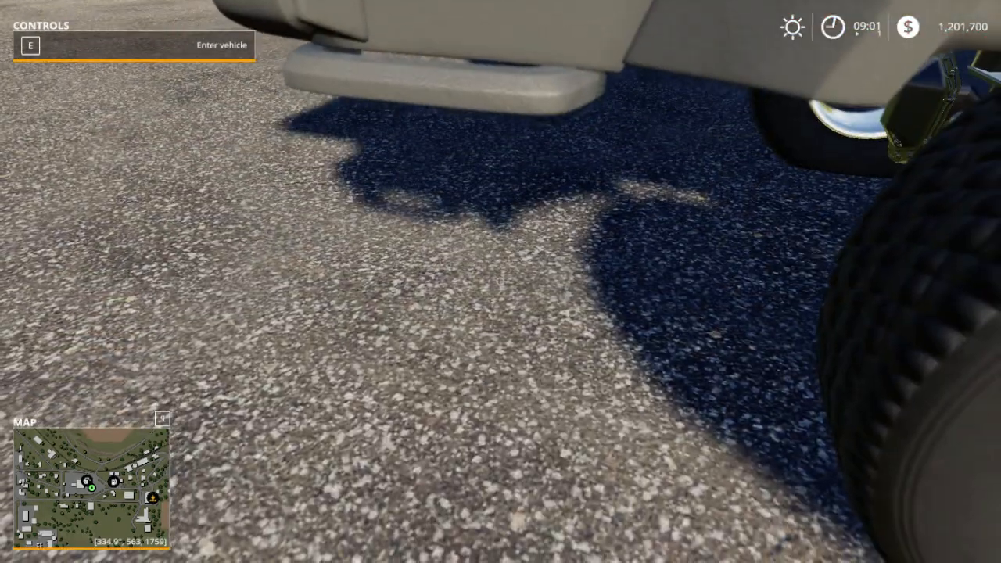
# - Examine the lowered tailgate from the side and crouch to look at it from underneath
pyautogui.press('a')
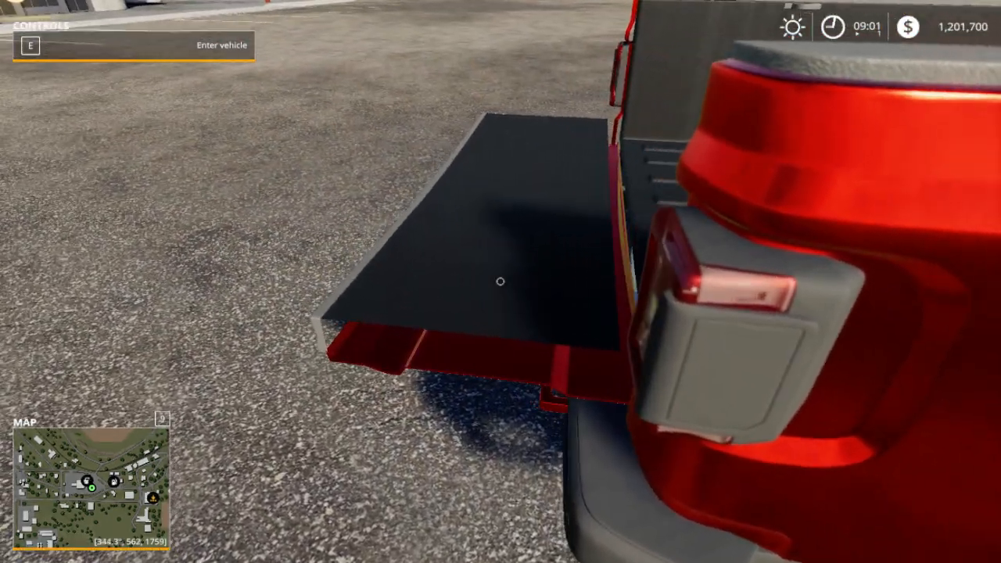
pyautogui.press('a')
pyautogui.press('ctrl')
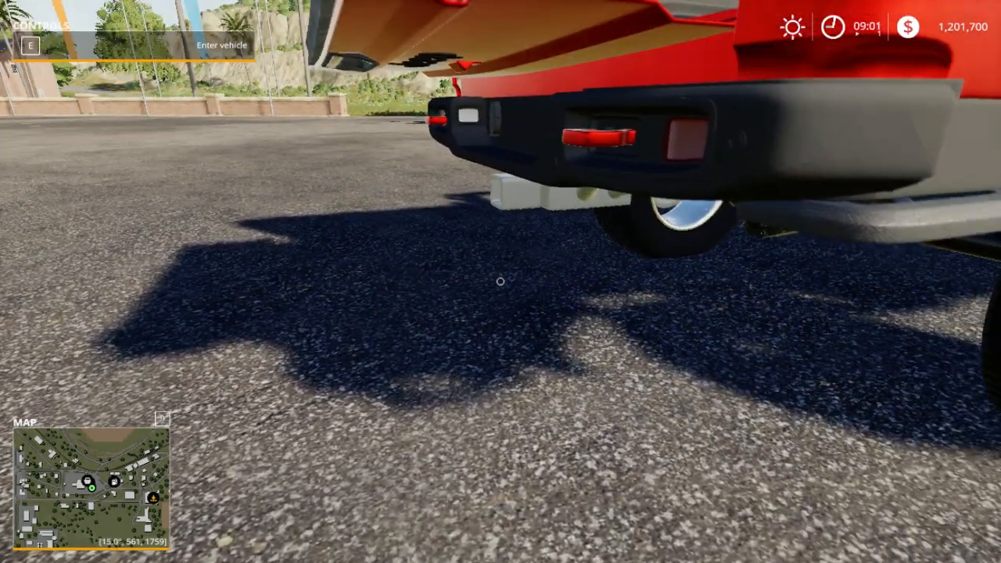
pyautogui.press('d')
pyautogui.press('ctrl')
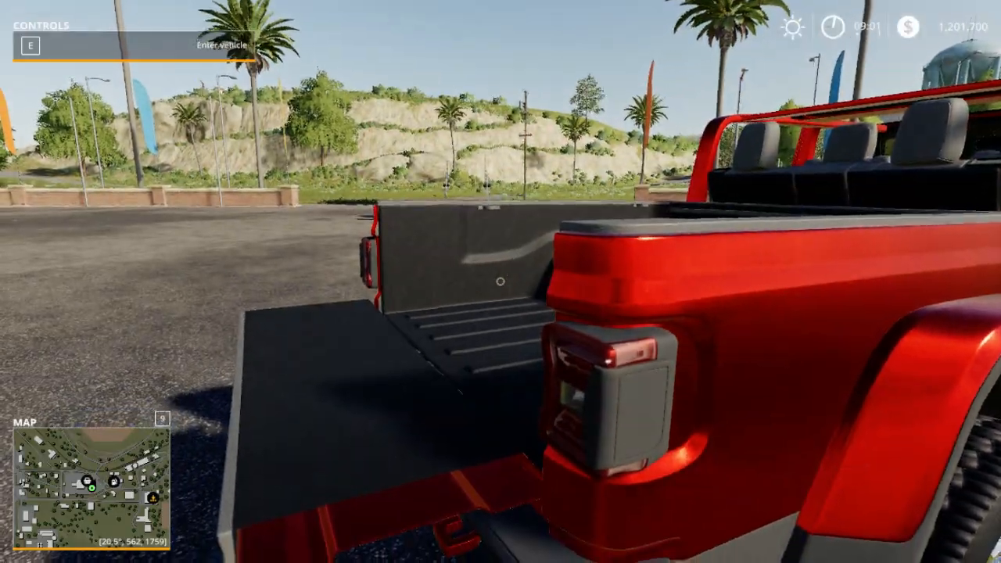
# - Get back into the Jeep, close its tailgate and view the whole rear end
pyautogui.press('a')
pyautogui.press('w')
pyautogui.press('e')
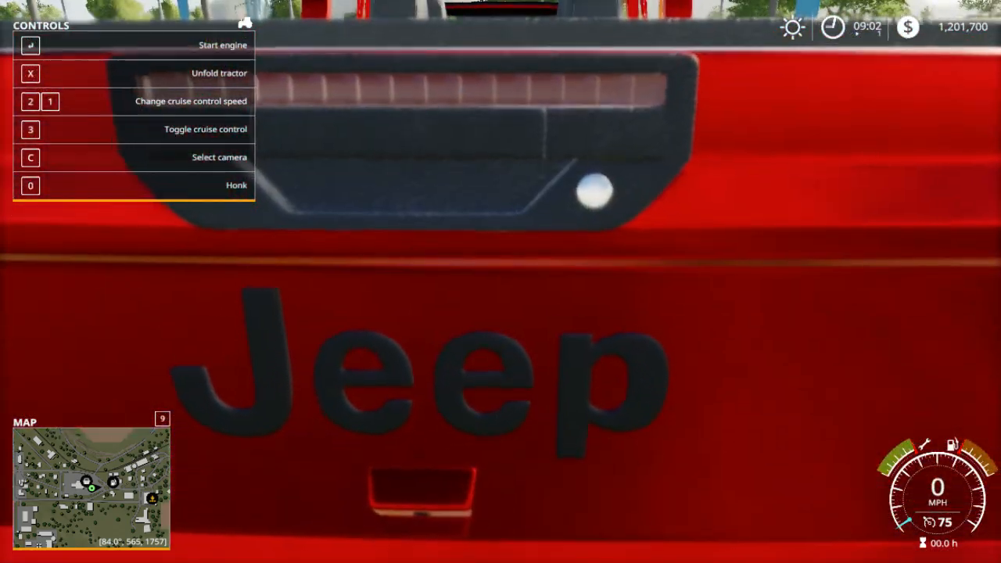
pyautogui.scroll(-3, 501, 282)
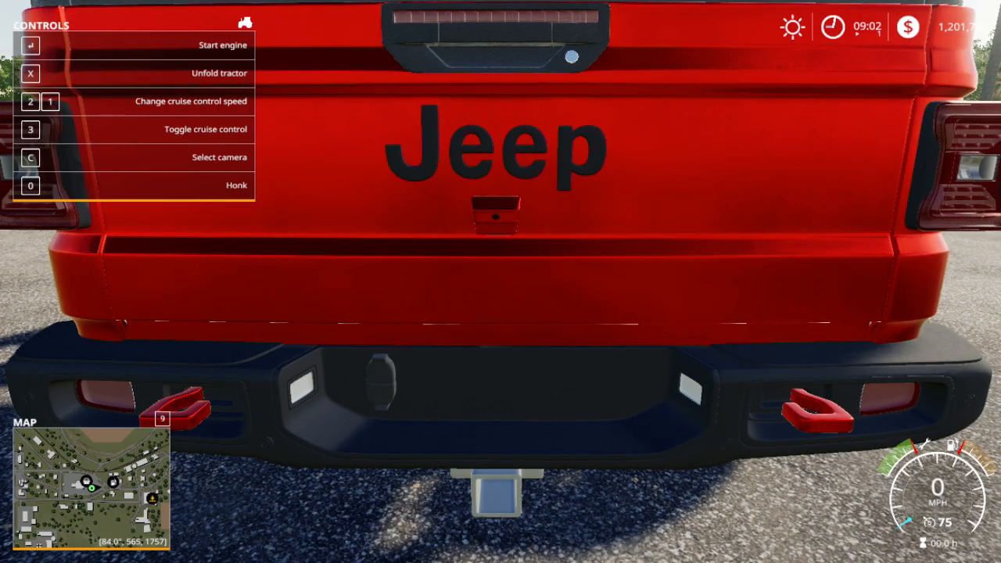